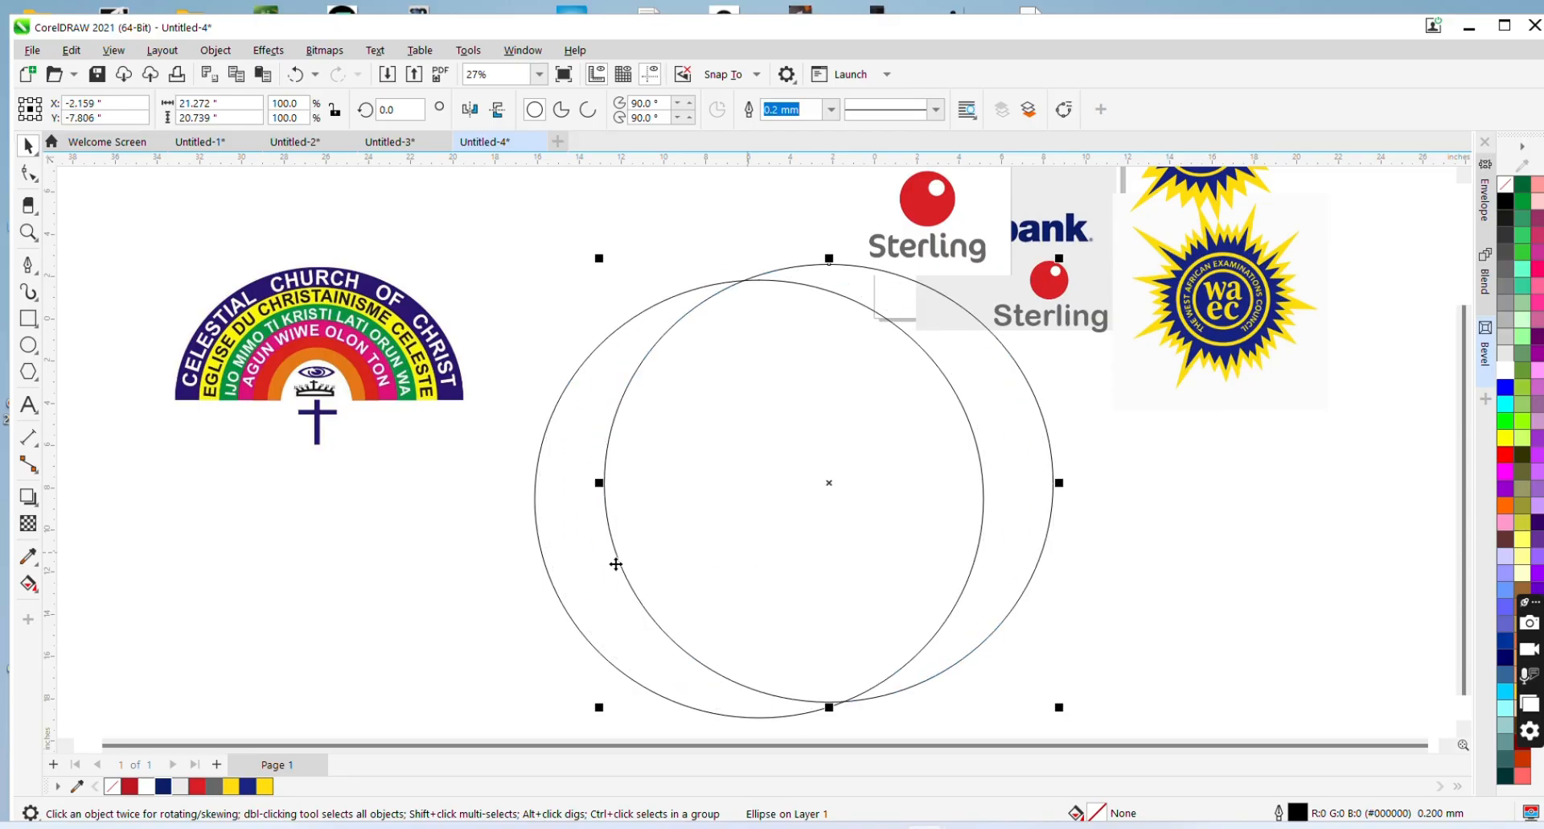
Centre the copied circle on the original large circle and shrink it about its centre to about 16.5 inches wide
shift+click(558, 561)
key(c)
key(e)
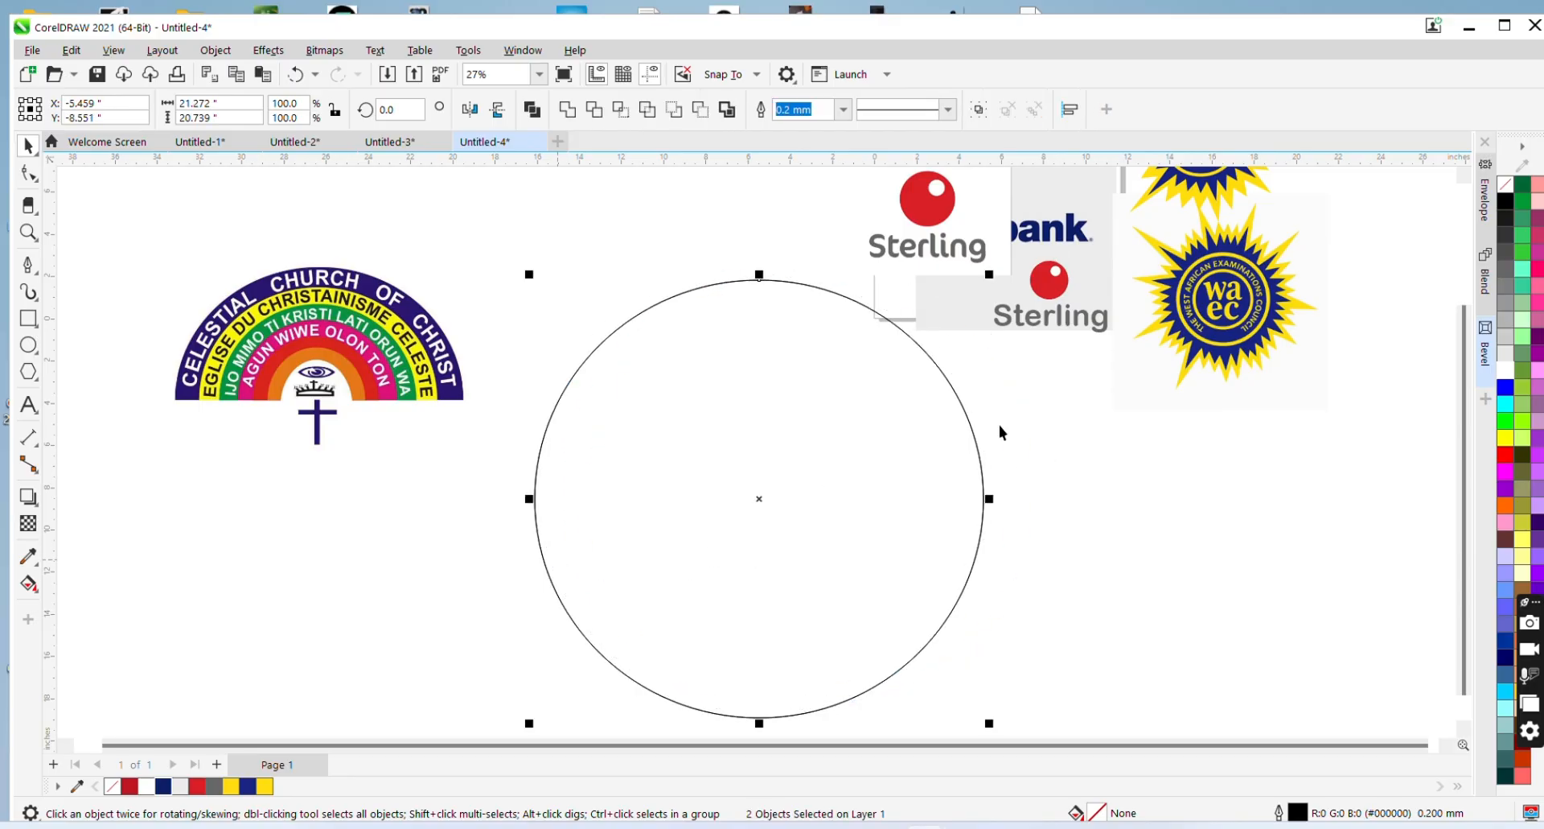
drag(1244, 454, 851, 466)
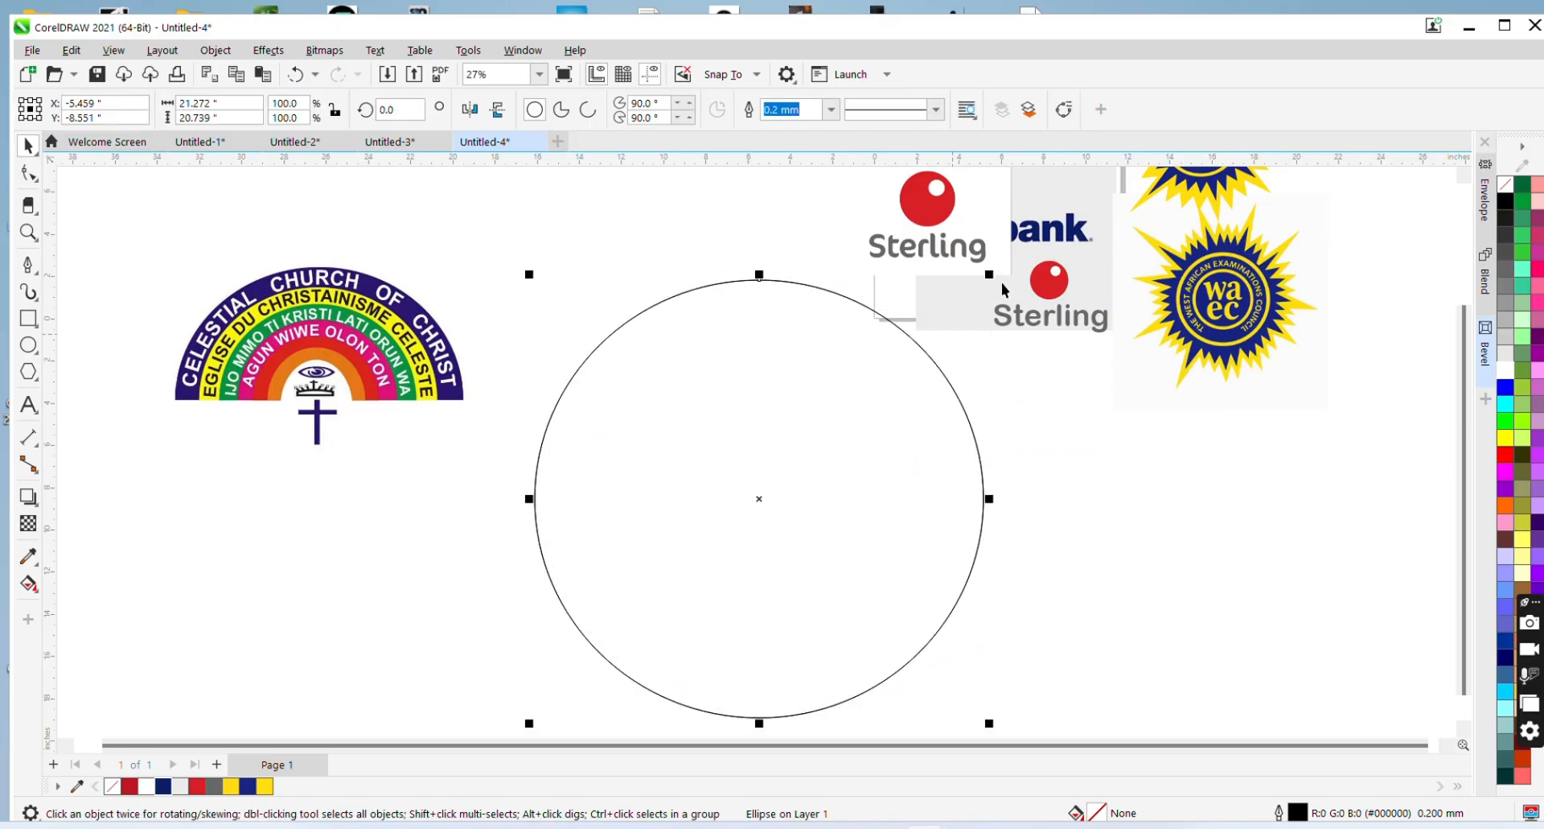
drag(991, 274, 945, 273)
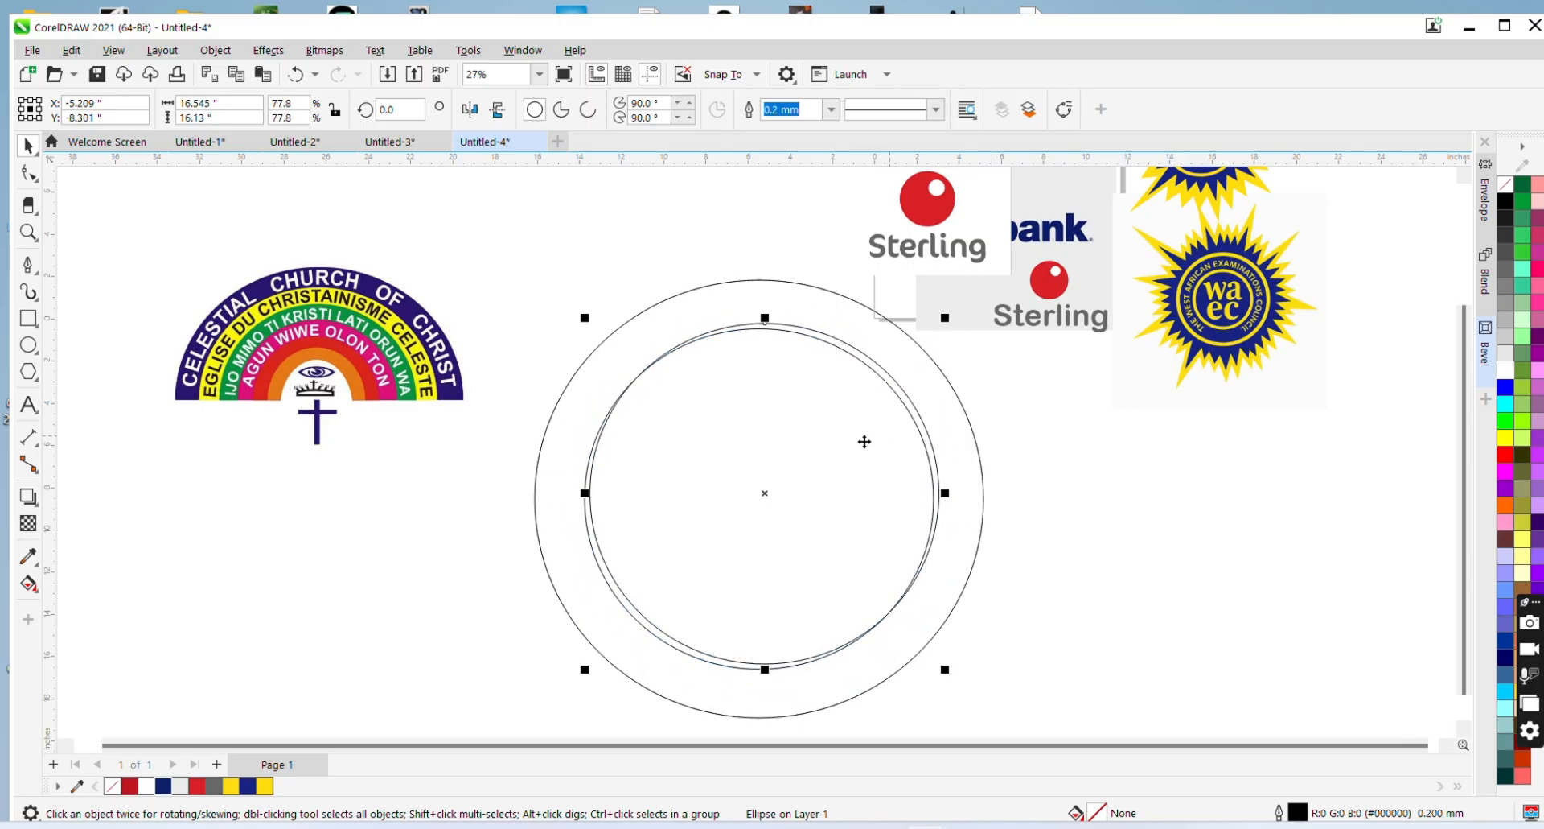
Create a concentric inner circle about 12.3 inches wide from a centred duplicate of the 16.5-inch circle
drag(859, 444, 1045, 448)
shift+click(712, 488)
key(c)
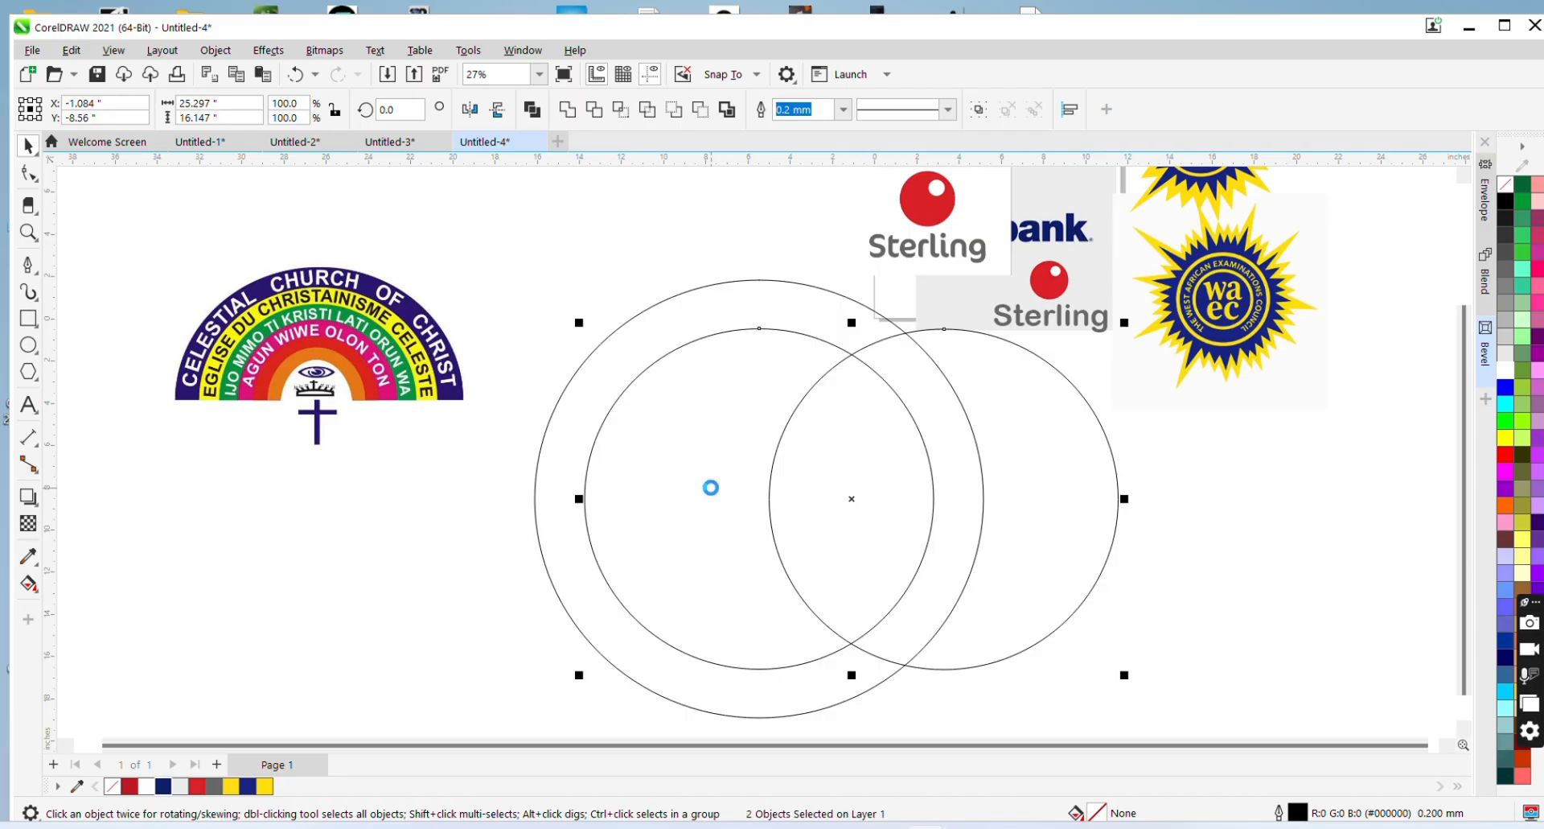
key(e)
click(1017, 577)
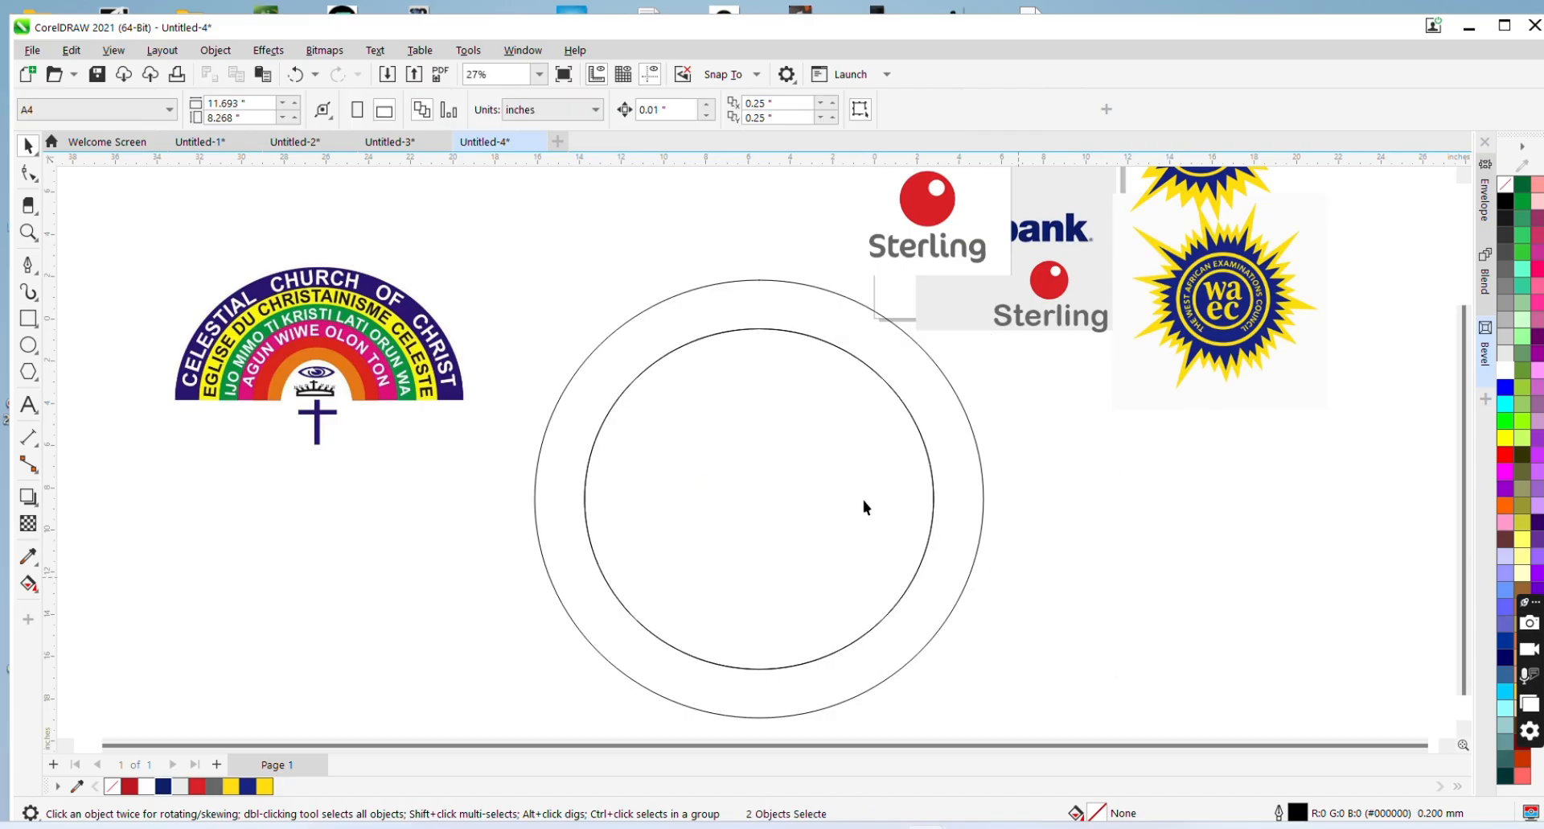
click(862, 500)
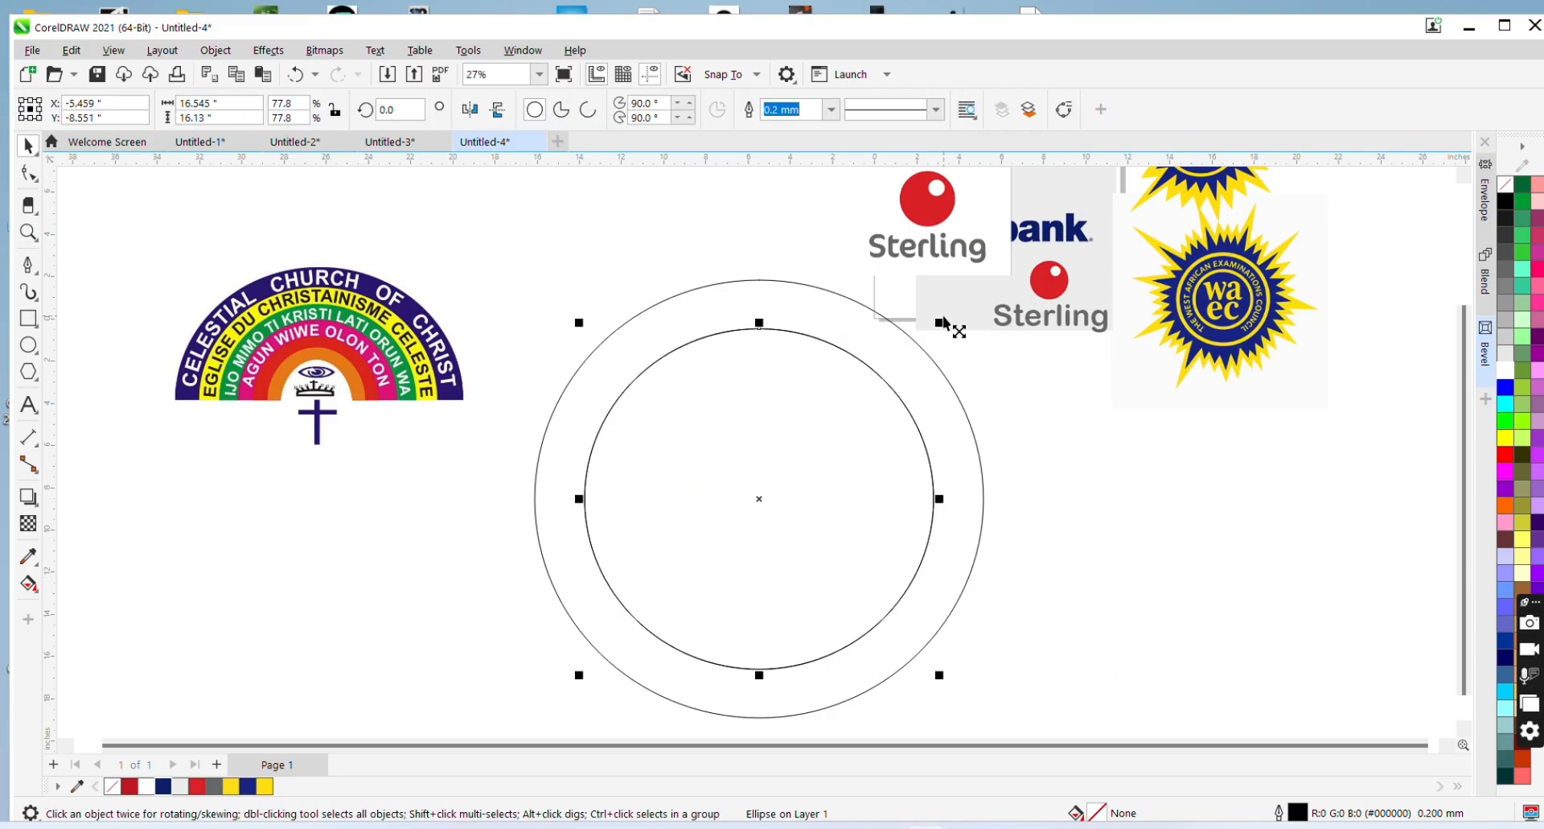
drag(948, 322, 906, 317)
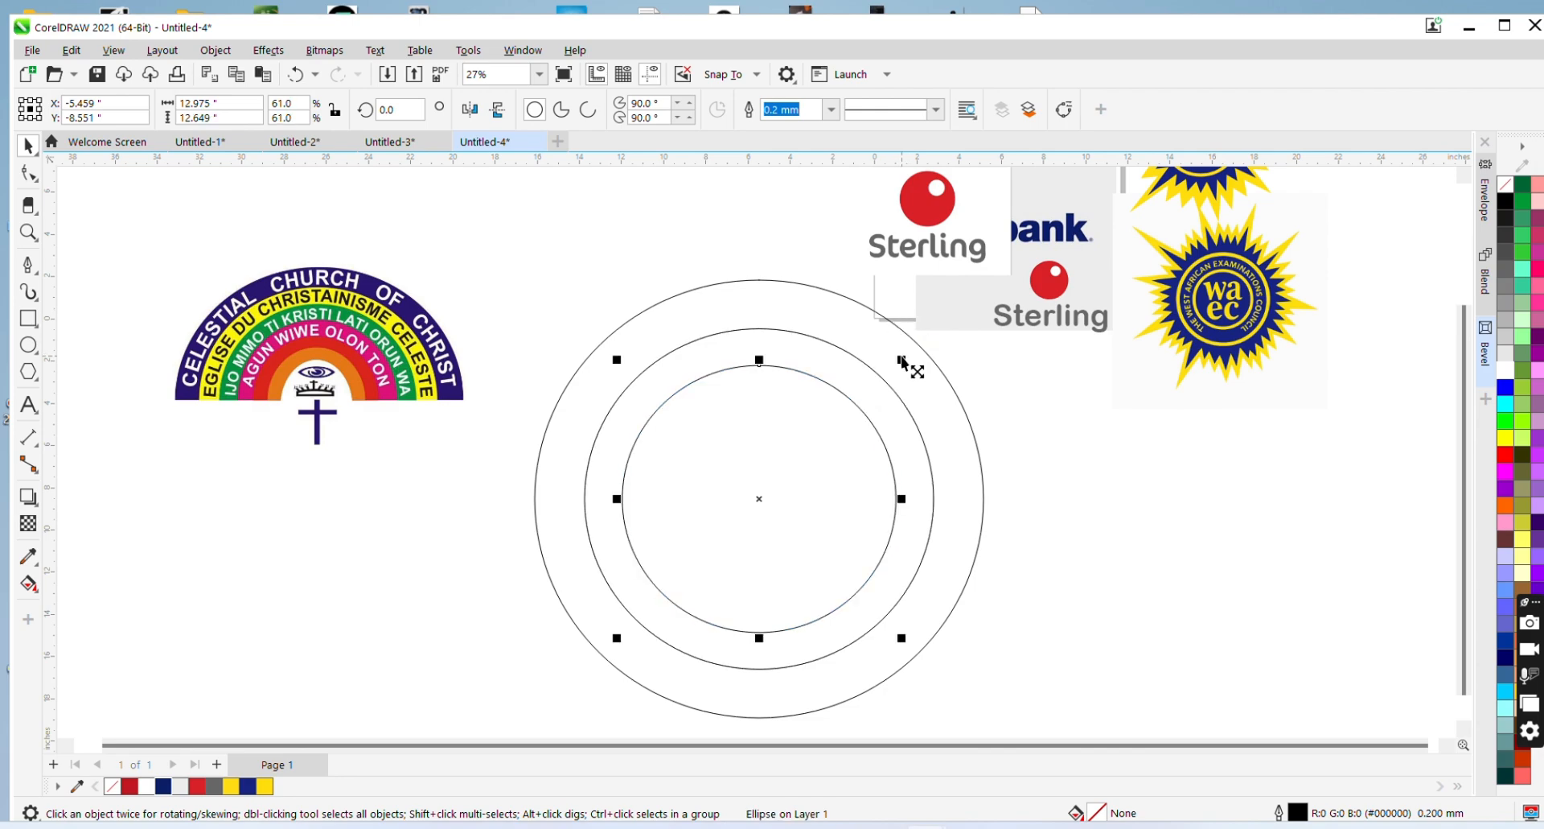
drag(902, 360, 886, 372)
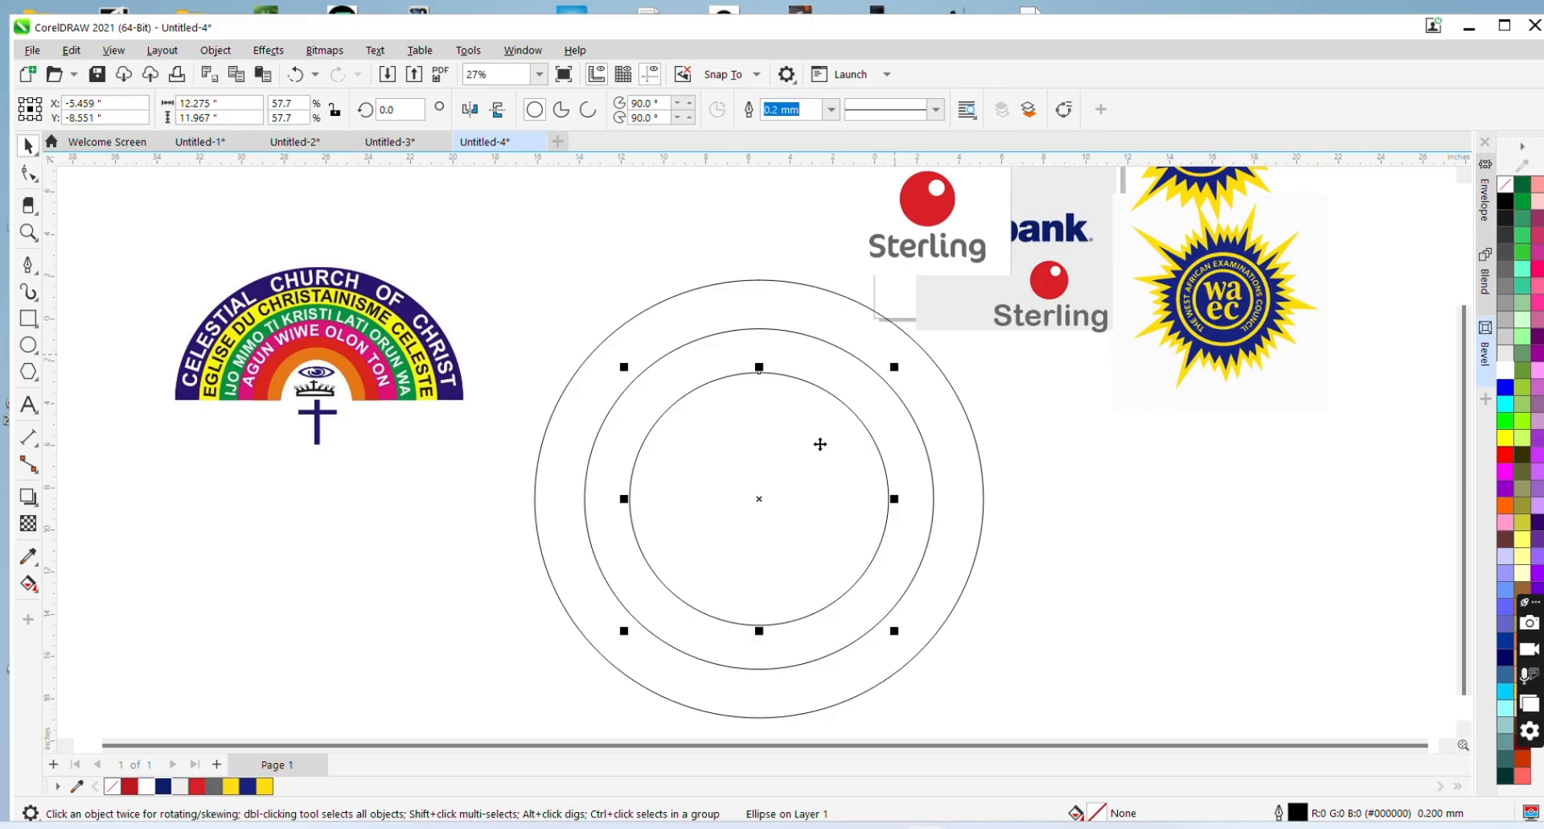
Create the next concentric inner circle, about 8.4 inches wide, from a centred duplicate of the 12.3-inch circle
key(ctrl+d)
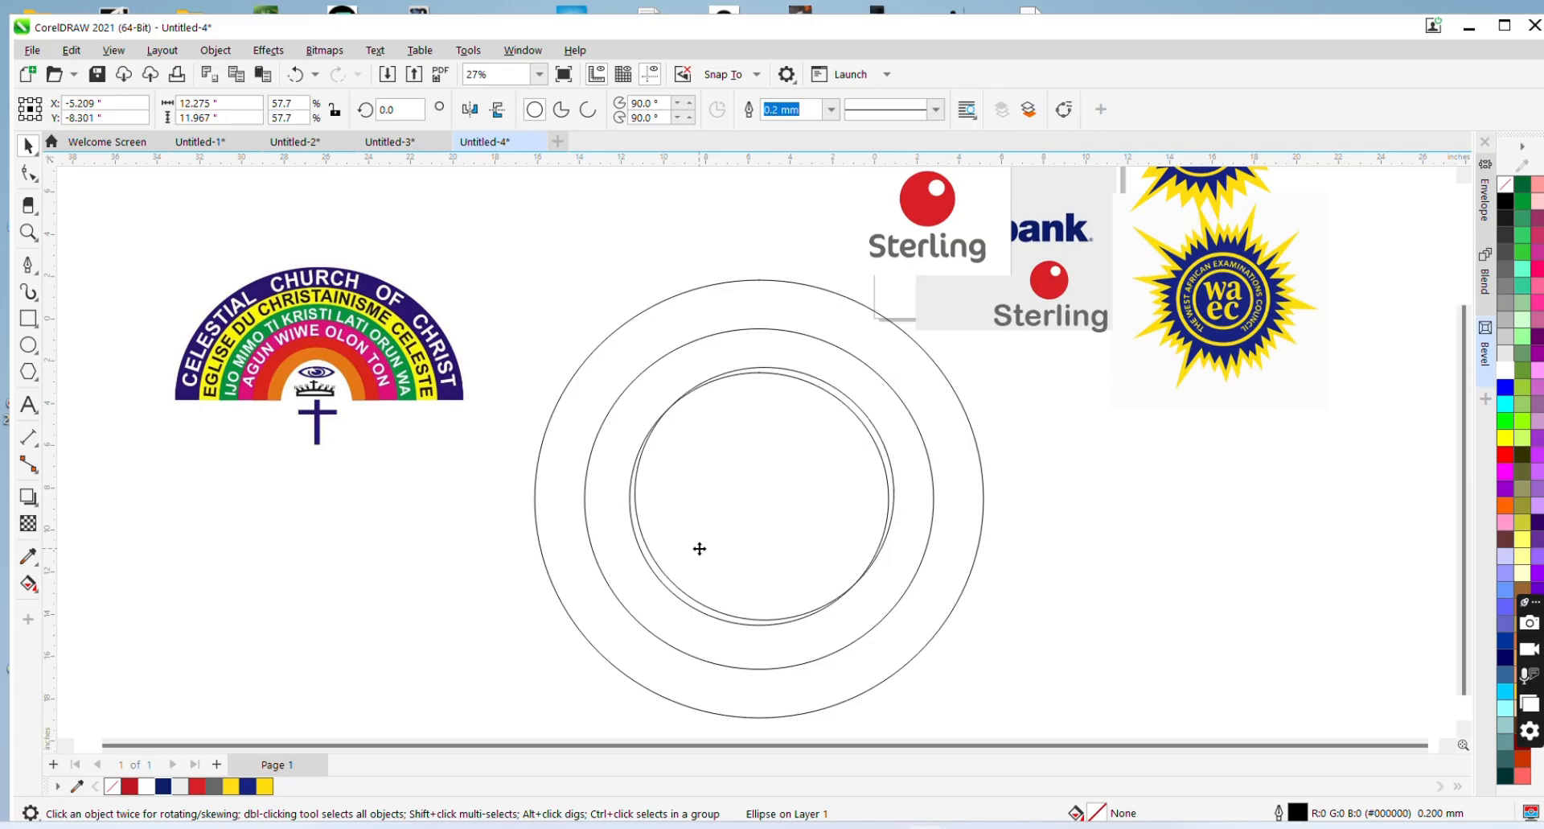
shift+click(663, 556)
key(e)
key(c)
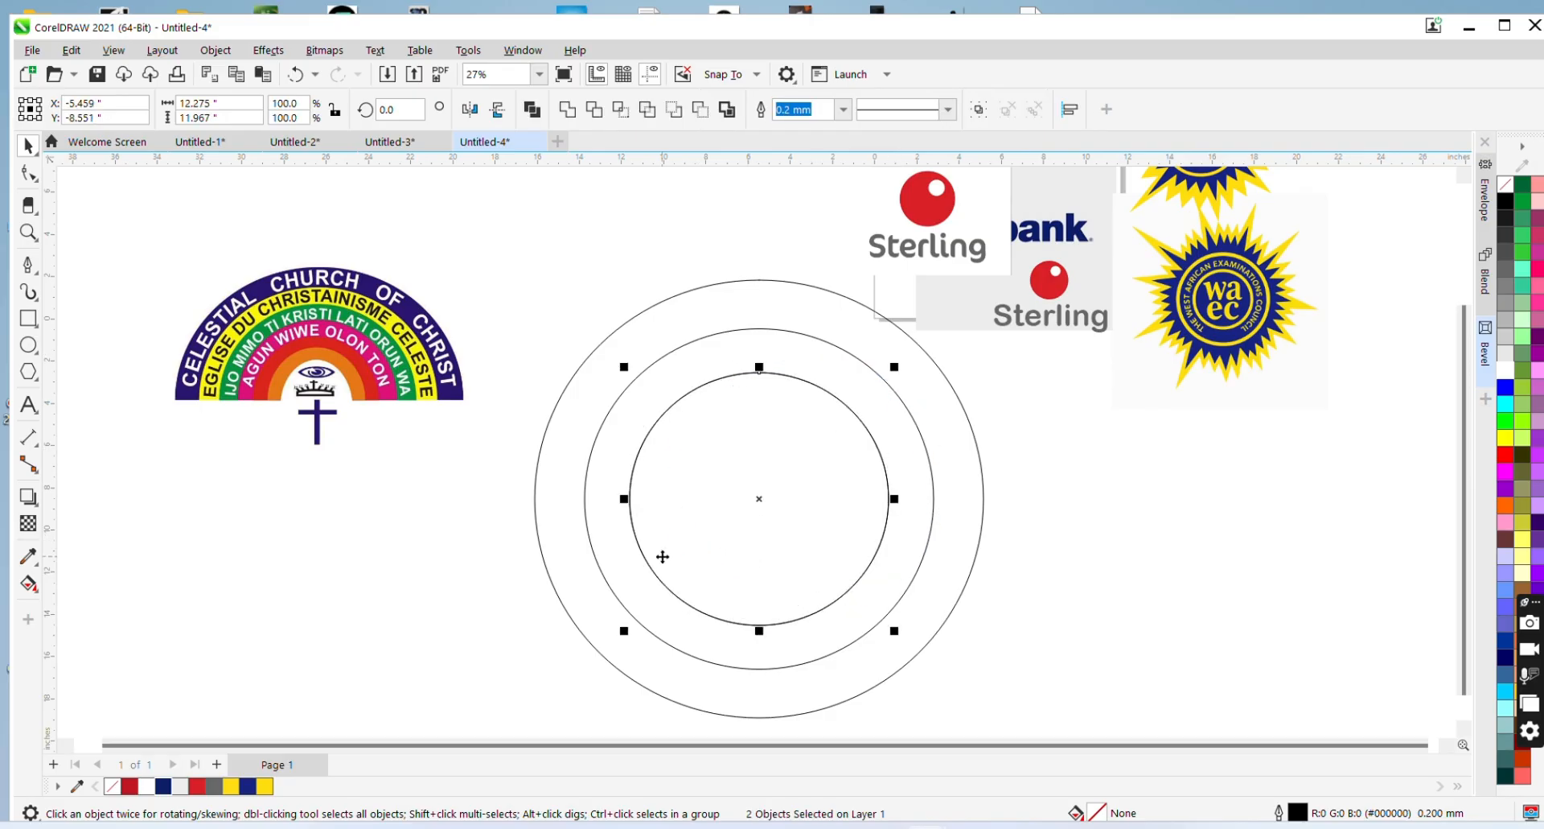
click(1052, 582)
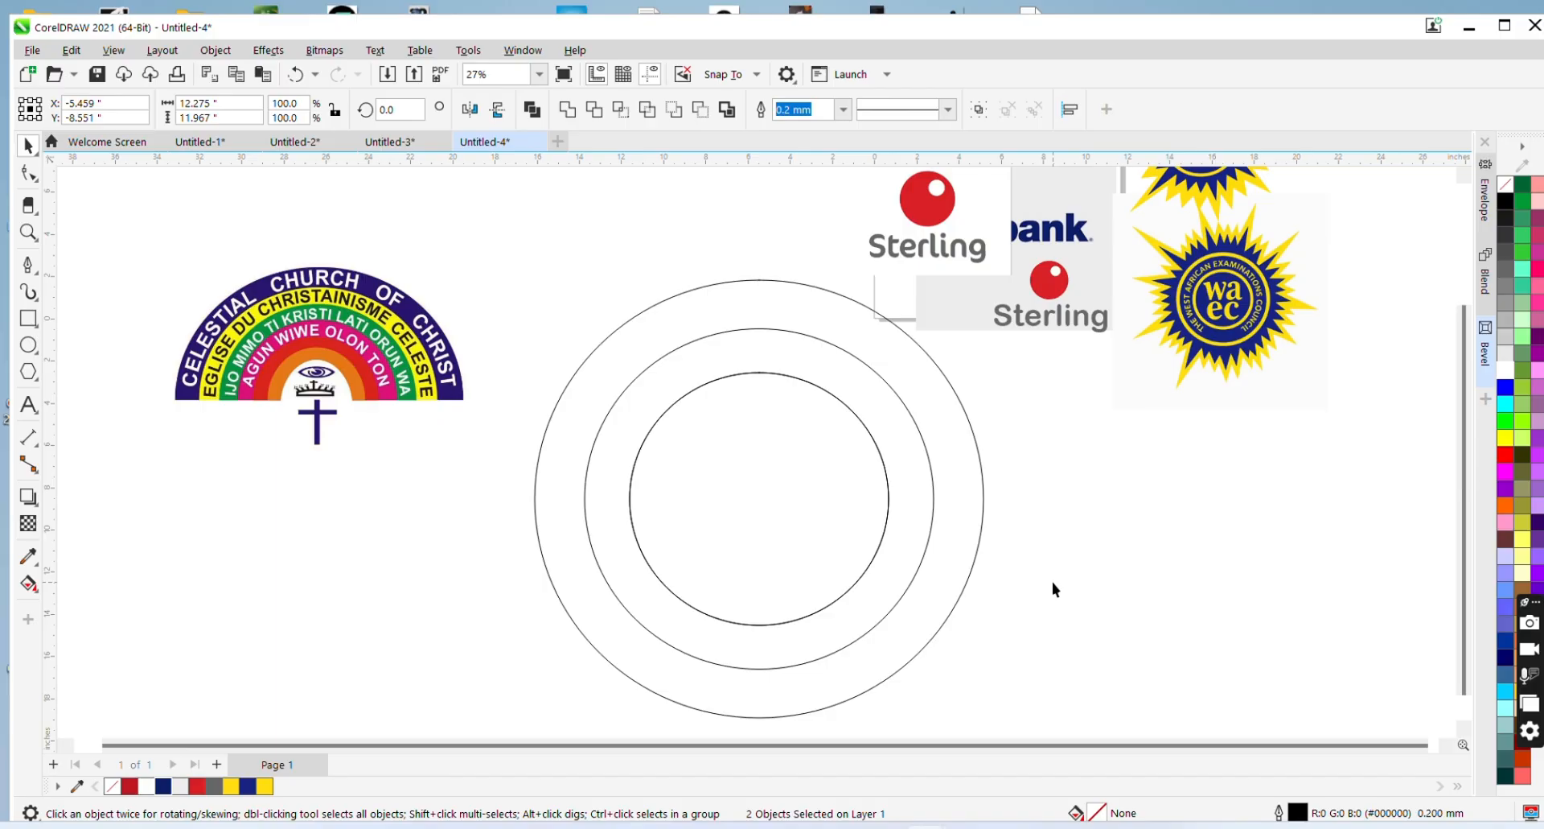
click(812, 523)
drag(895, 367, 855, 358)
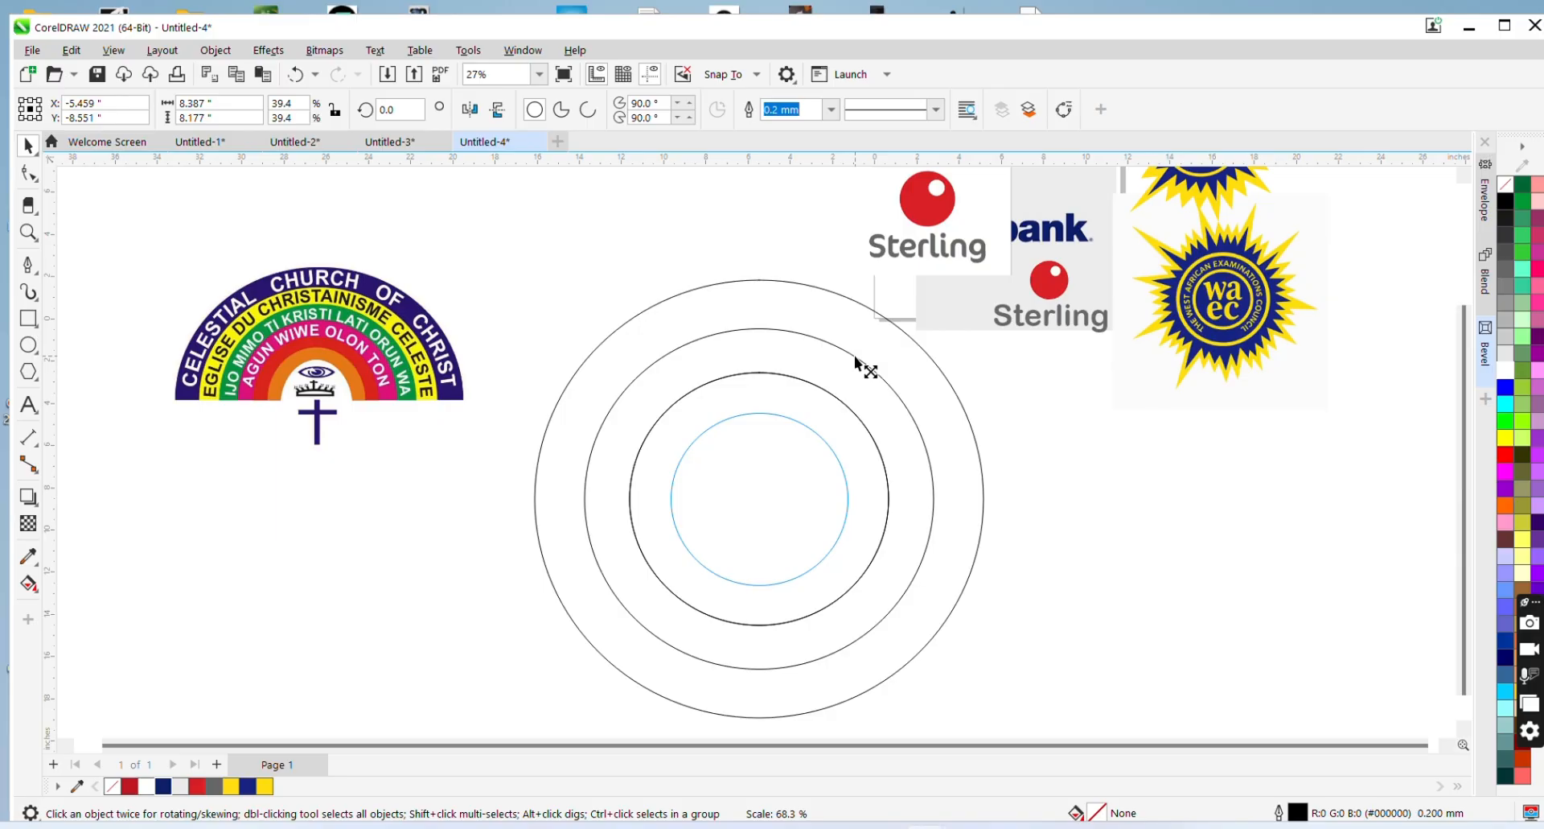
drag(855, 356, 855, 356)
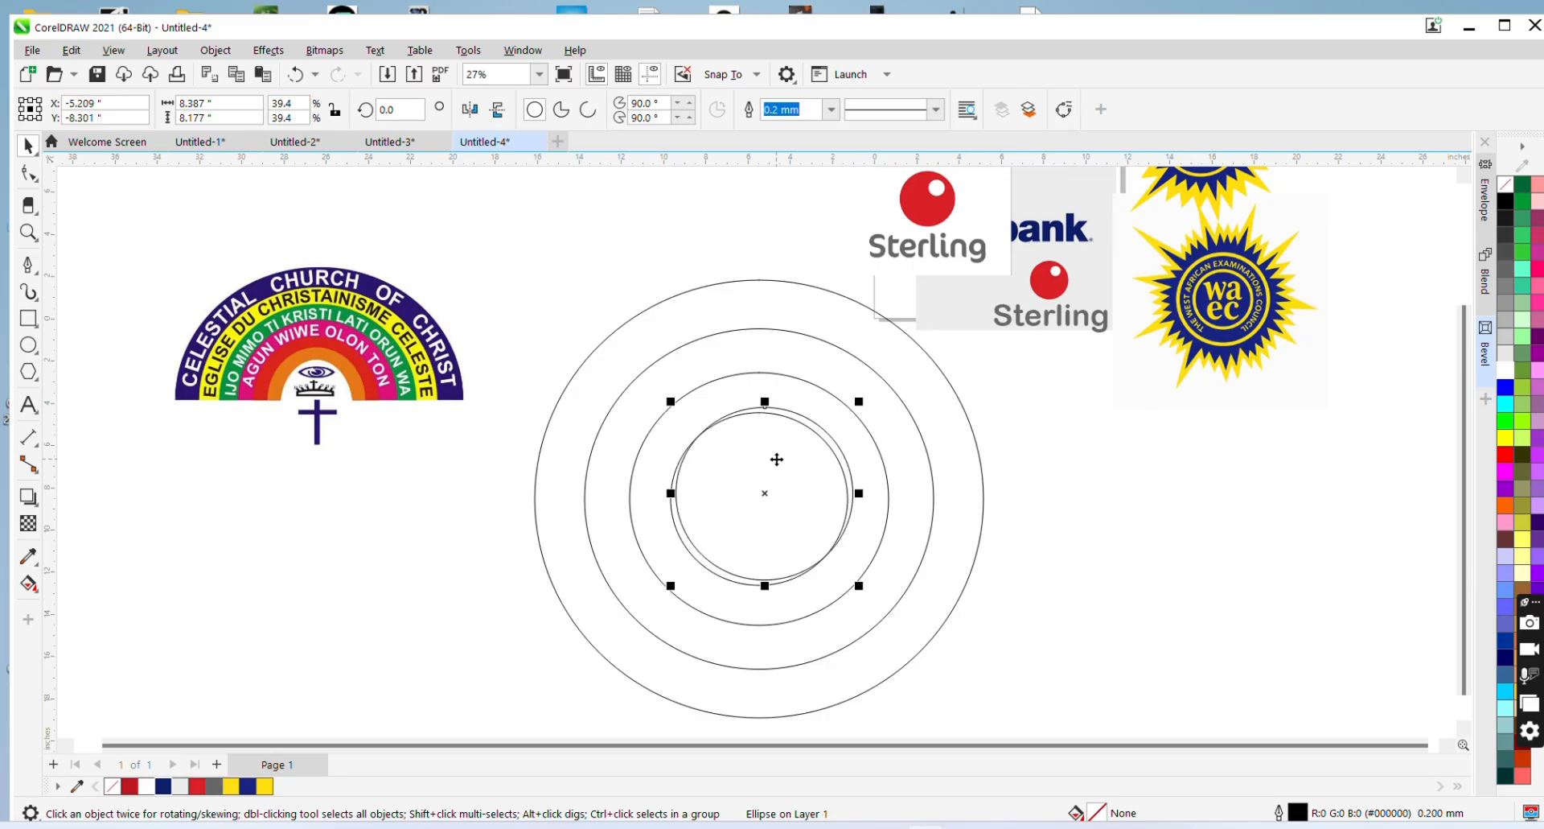
Duplicate the 8.4-inch circle, centred on itself, and scale the copy down to about 6.6 inches wide
drag(777, 457, 812, 471)
shift+click(684, 515)
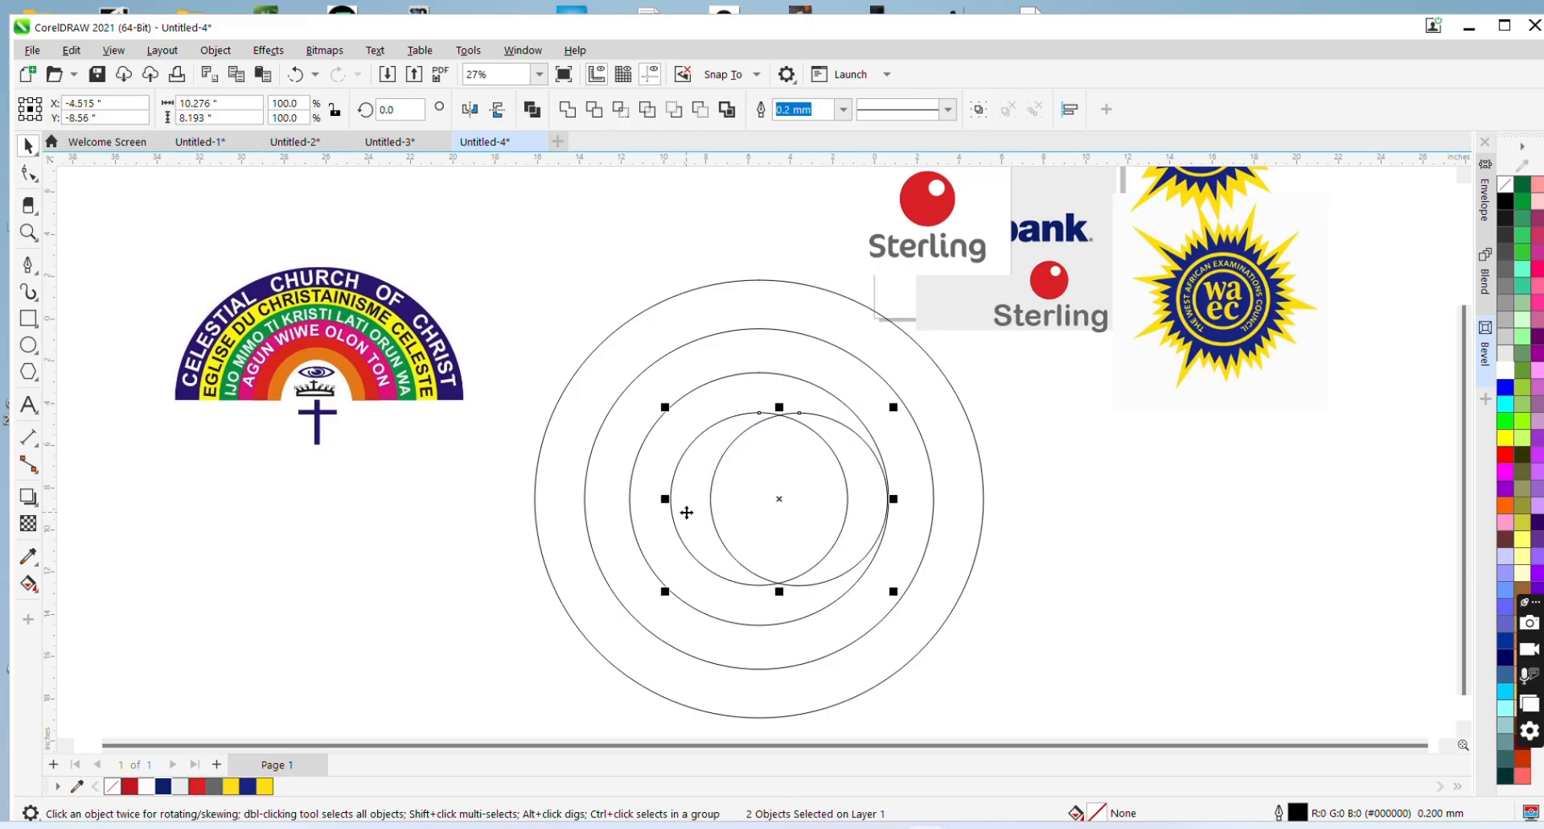
key(c)
click(1016, 500)
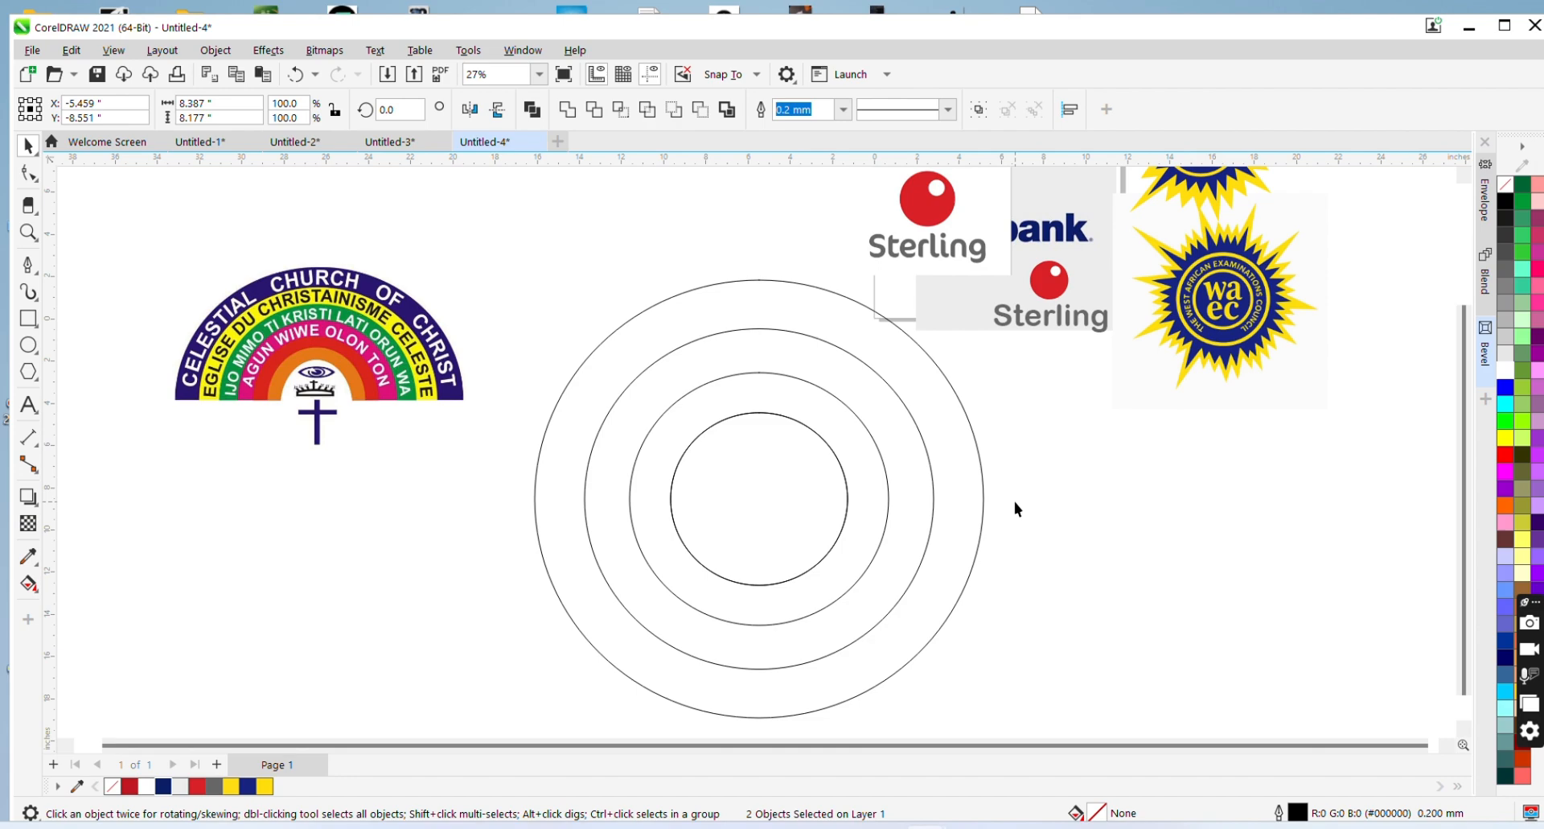
click(693, 473)
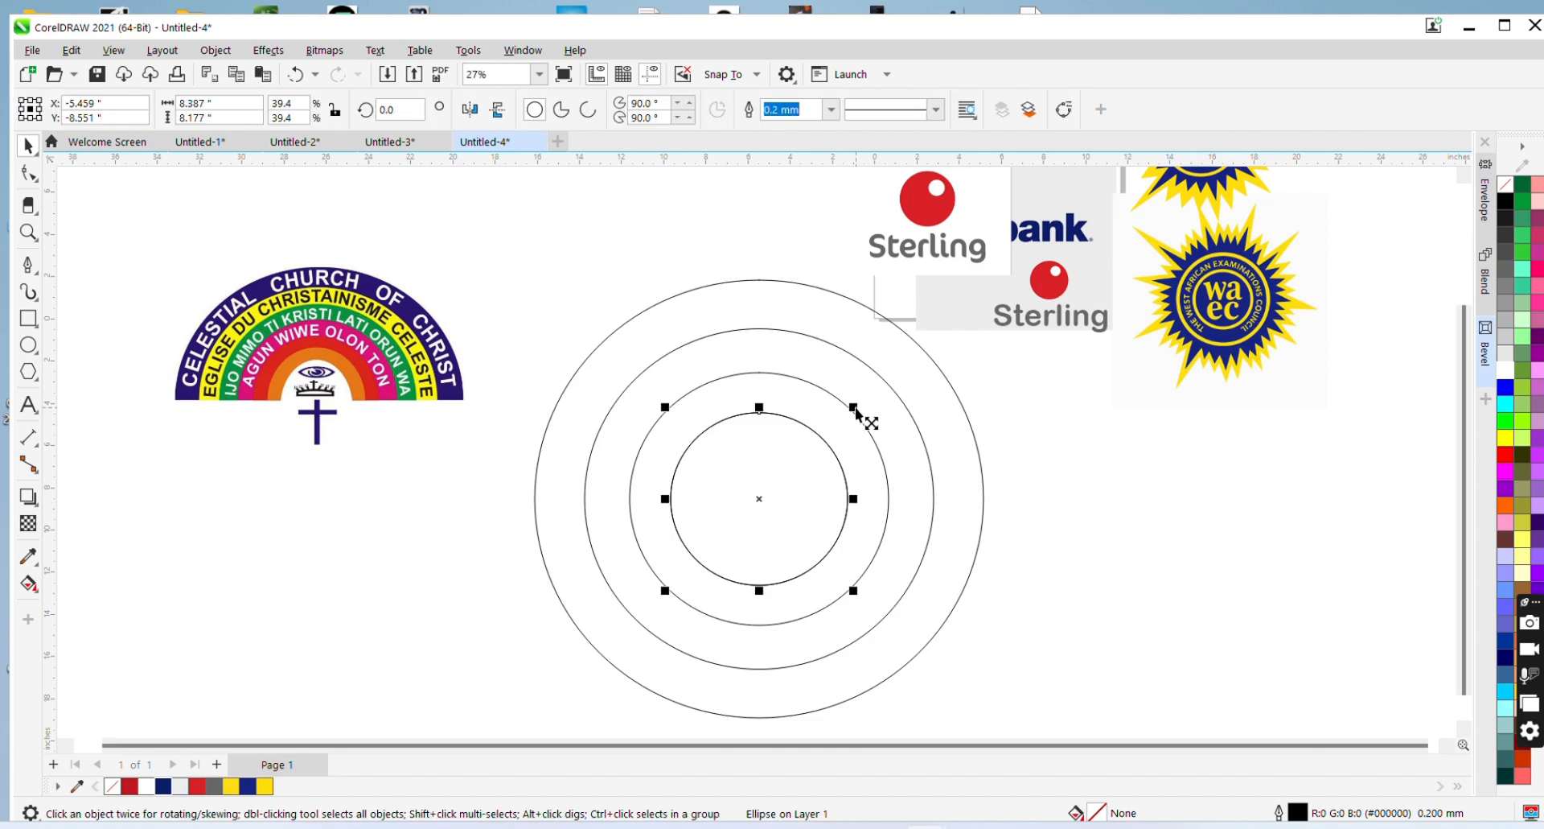
drag(858, 413, 818, 406)
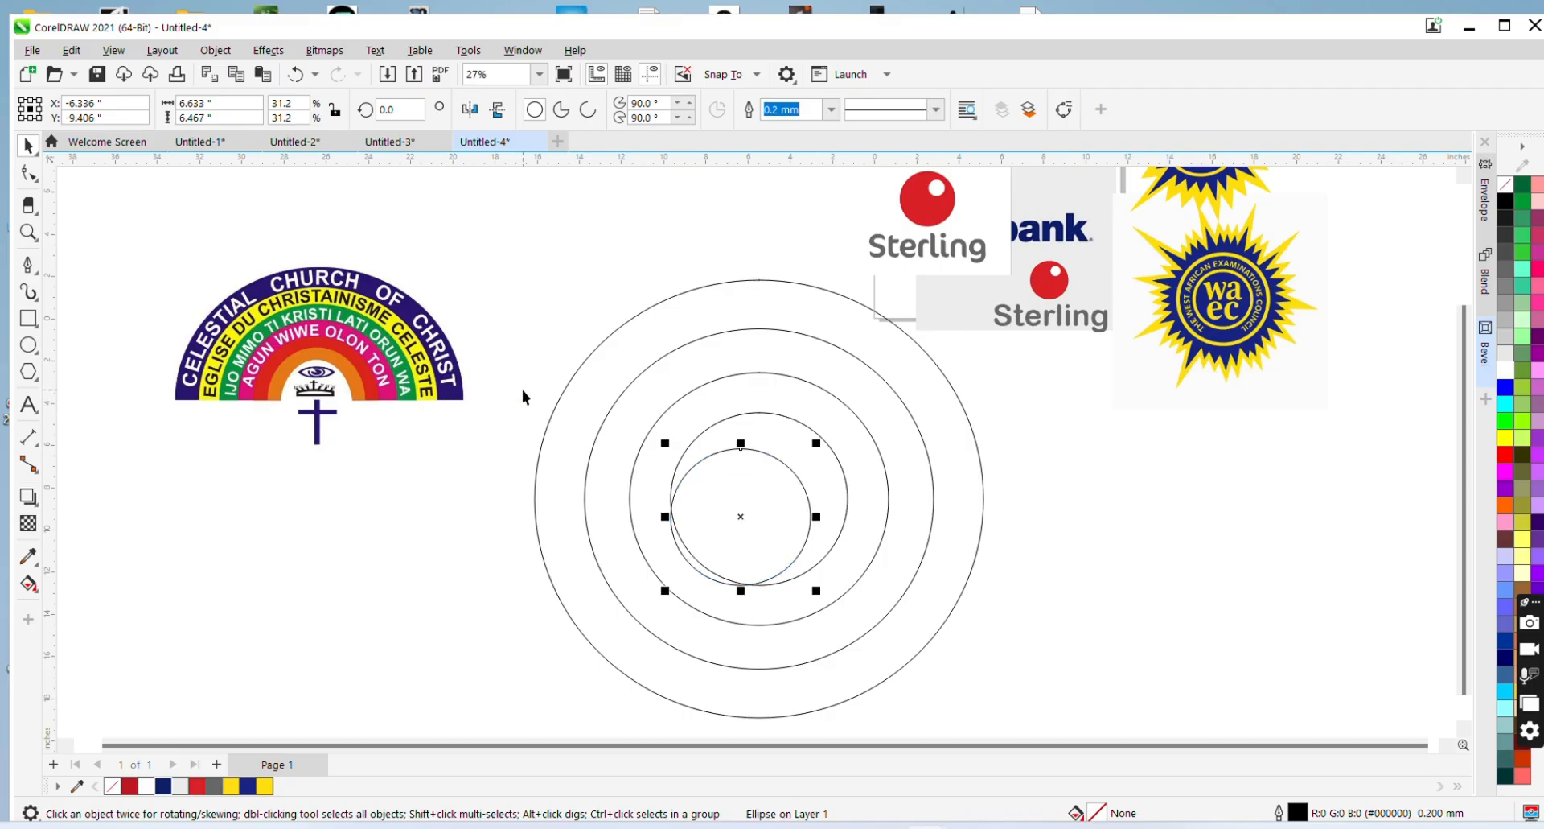
Centre the smallest circle within the 8.4-inch circle and shrink it about its centre to about 5.9 inches wide
shift+click(830, 477)
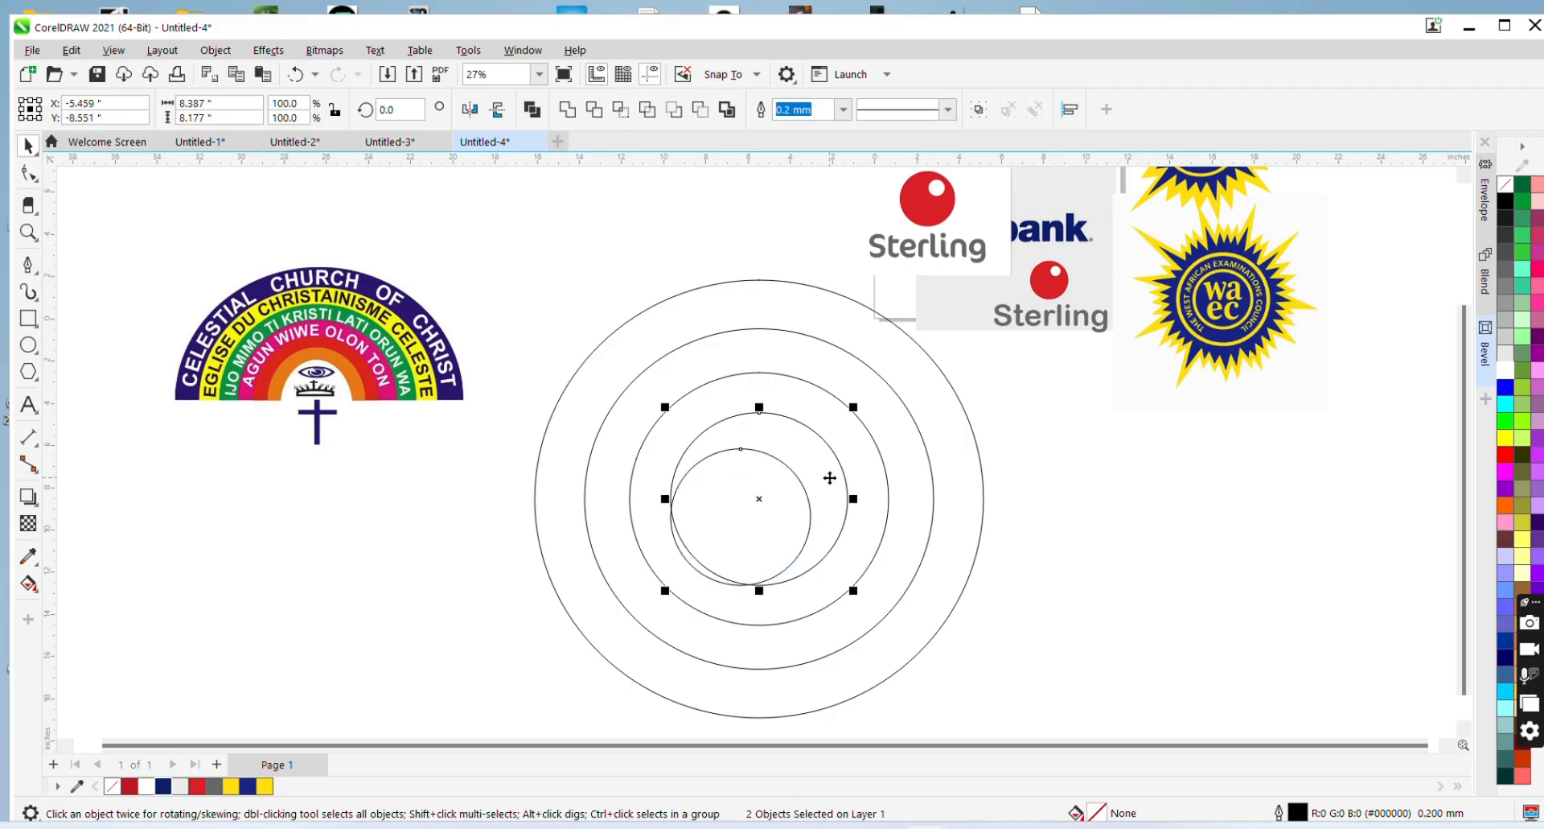
key(c)
key(e)
drag(1091, 514, 764, 489)
click(765, 489)
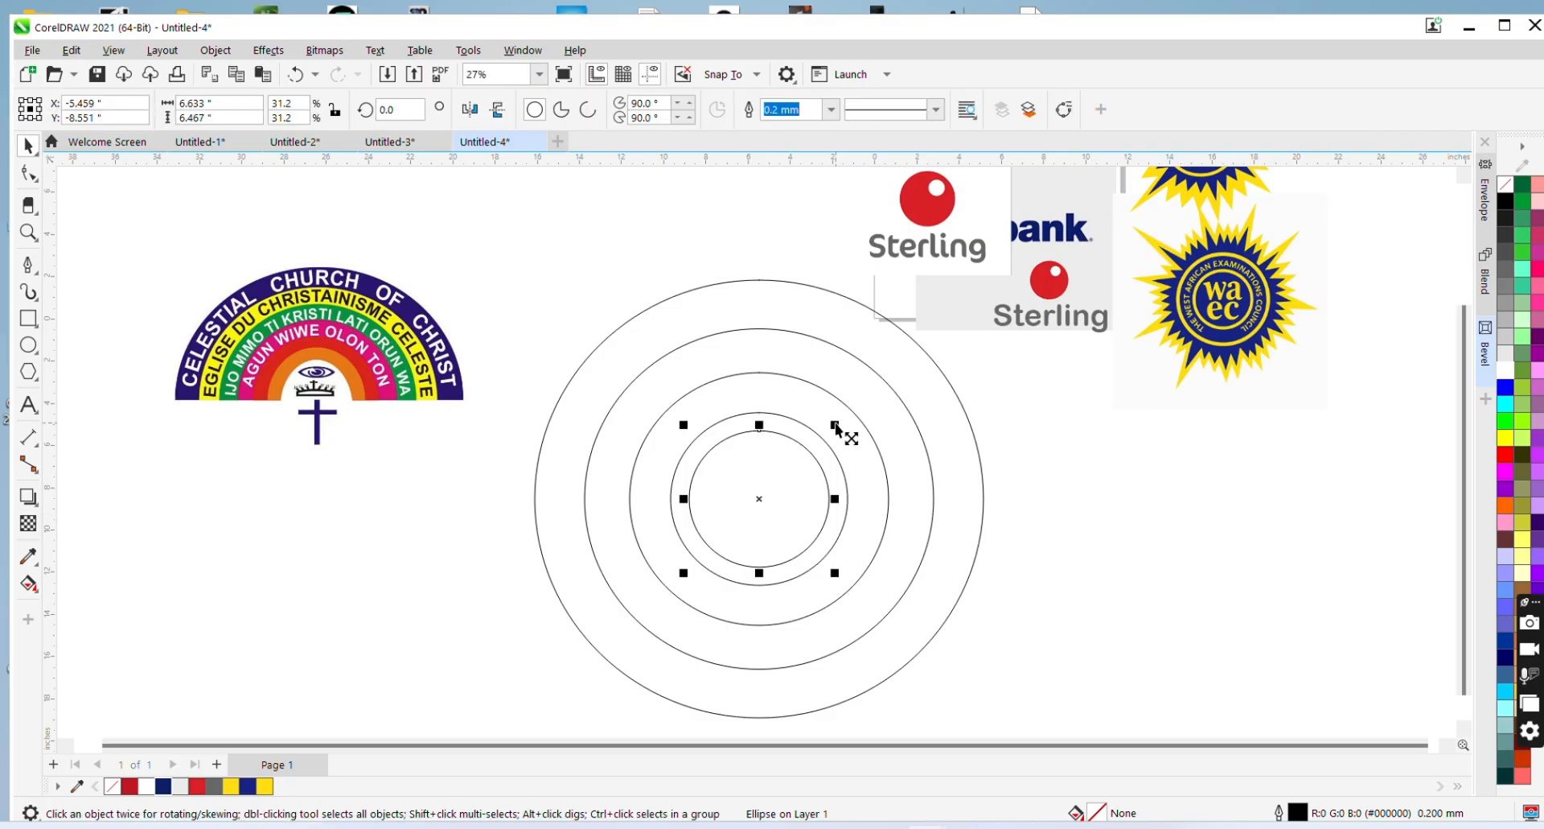
drag(836, 425, 829, 431)
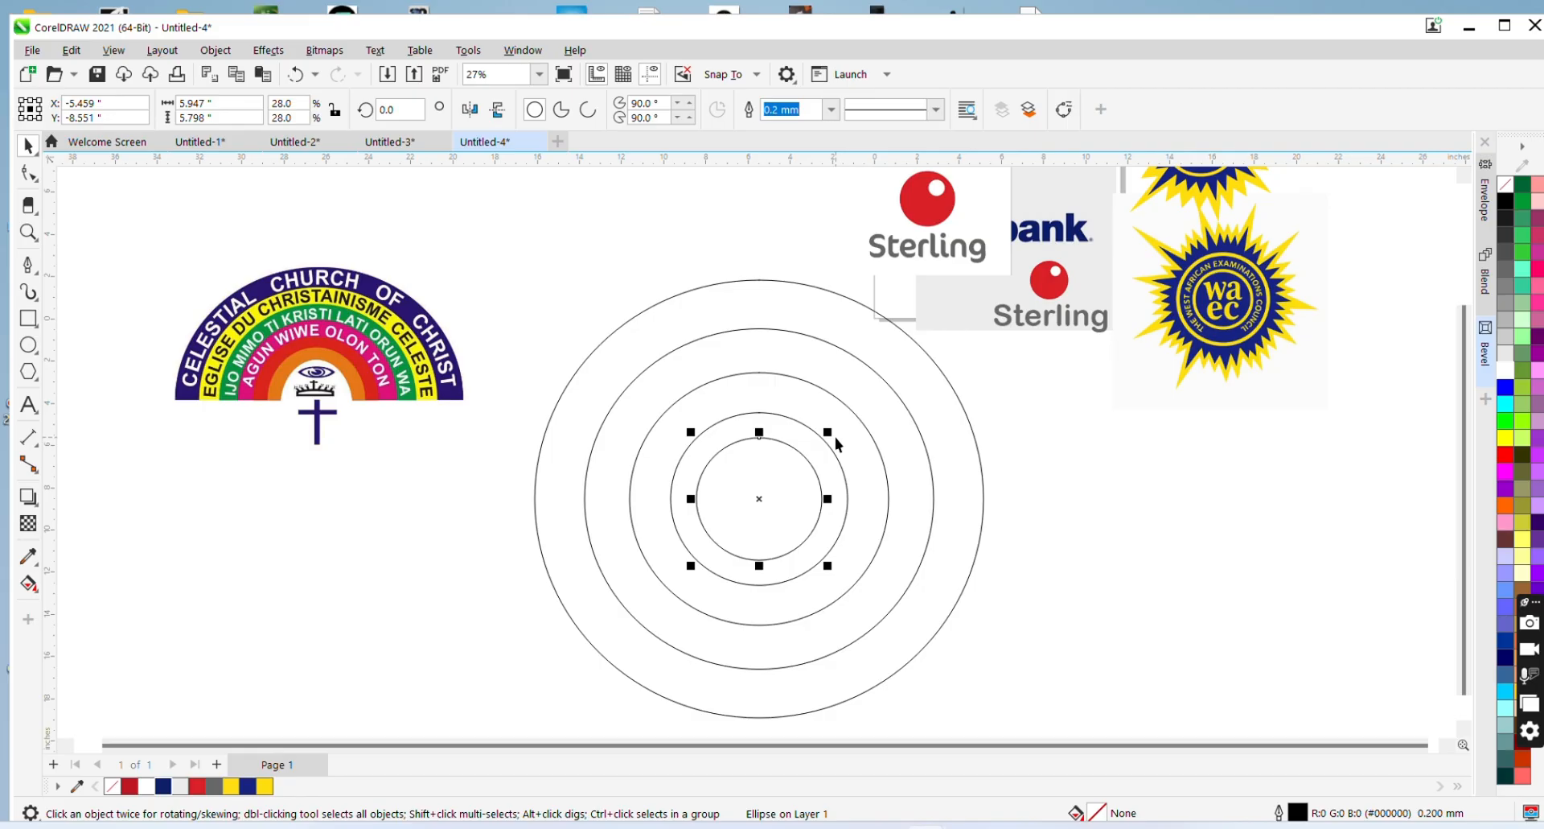
Duplicate the outermost and innermost circles together and centre the copies on the concentric set
shift+click(938, 389)
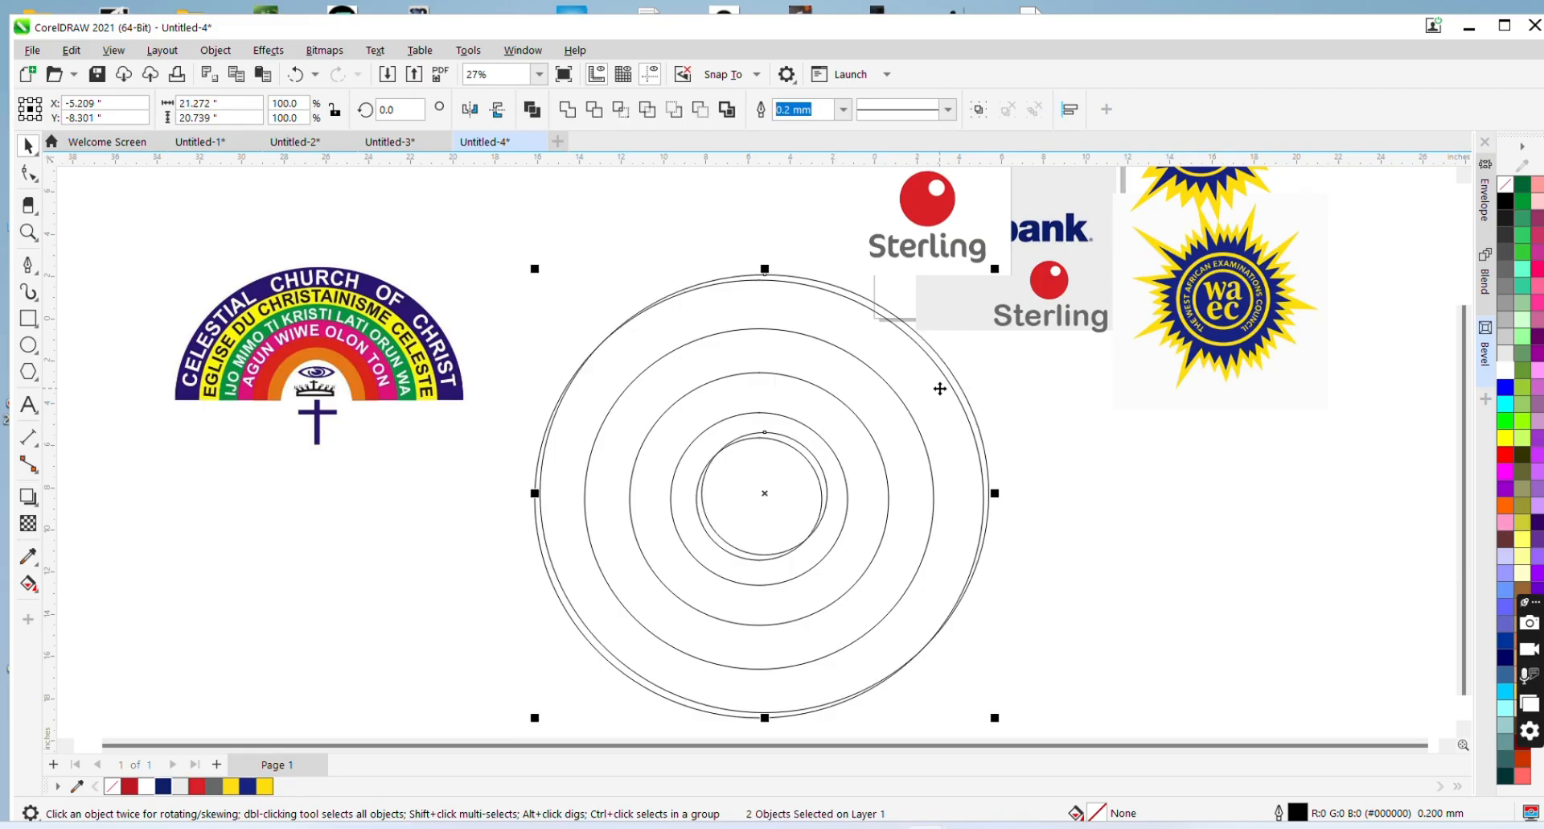
drag(948, 396, 1125, 409)
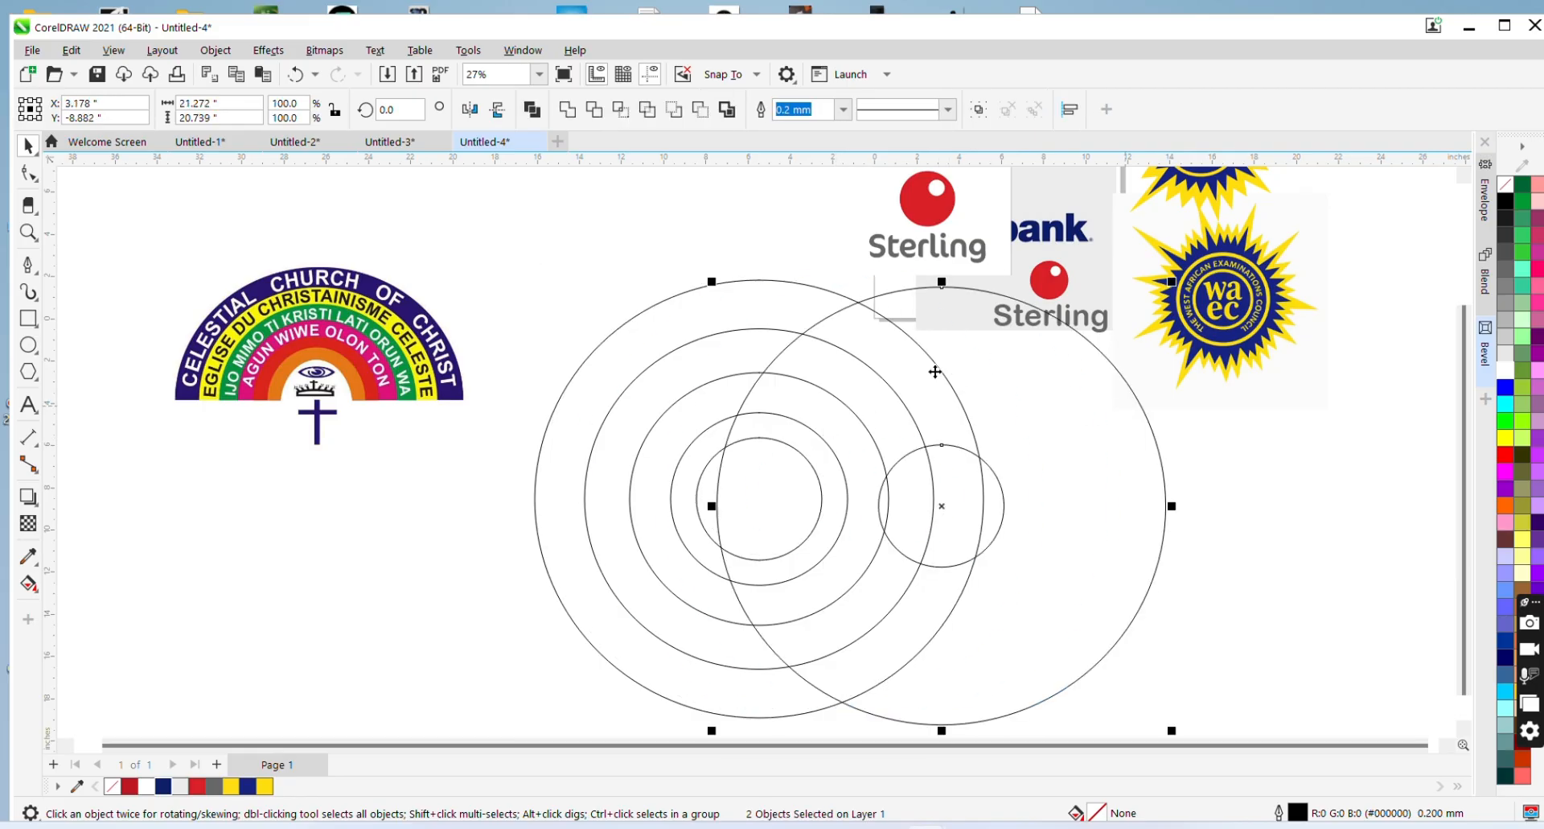
shift+click(739, 321)
key(c)
key(e)
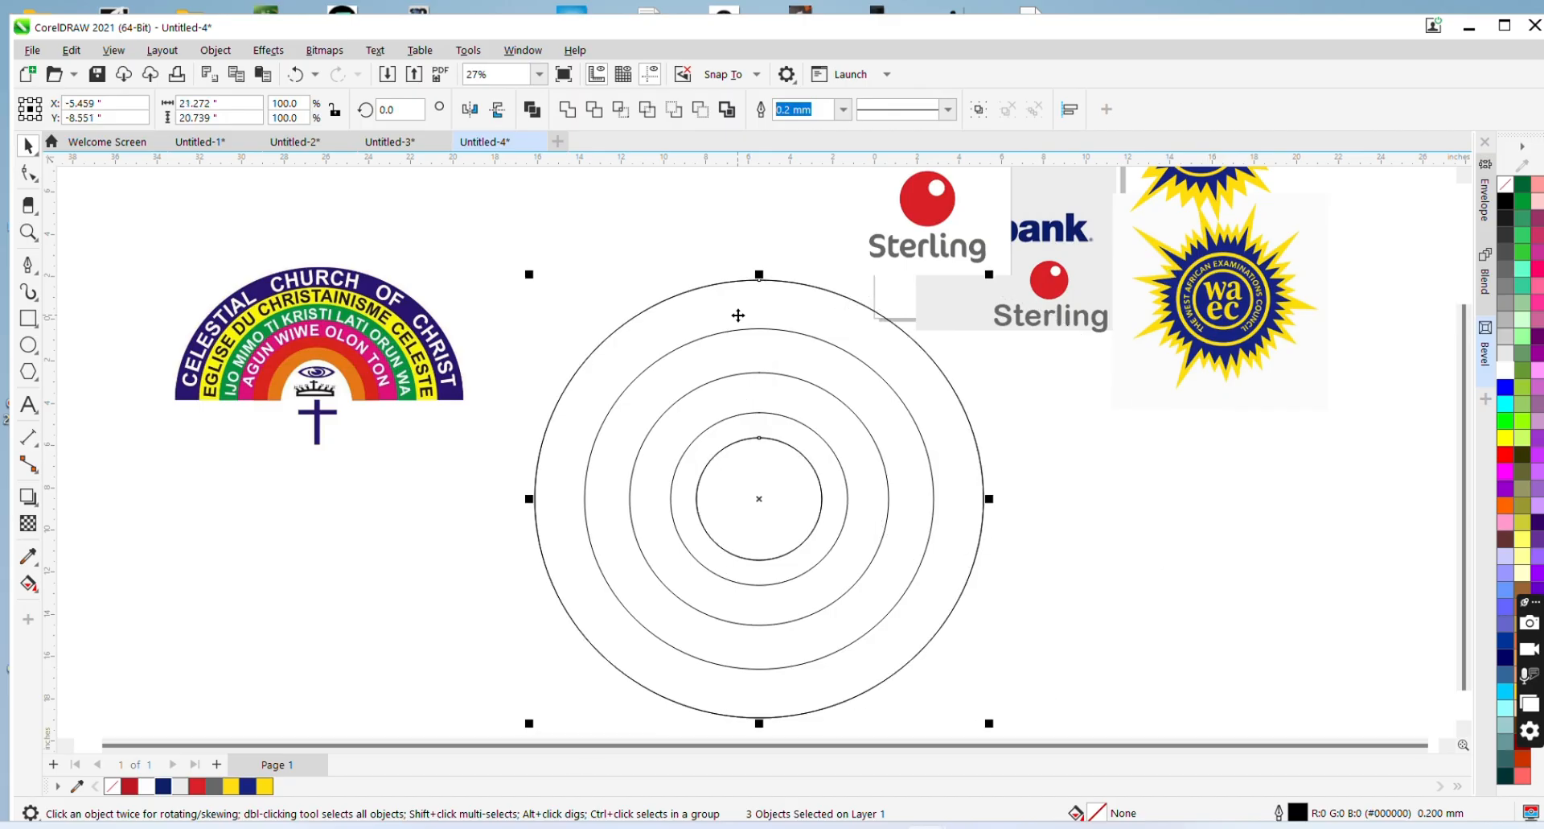
click(1104, 434)
Enlarge one of the two stacked outermost circles about its centre to about 25.8 inches wide
drag(930, 365, 925, 359)
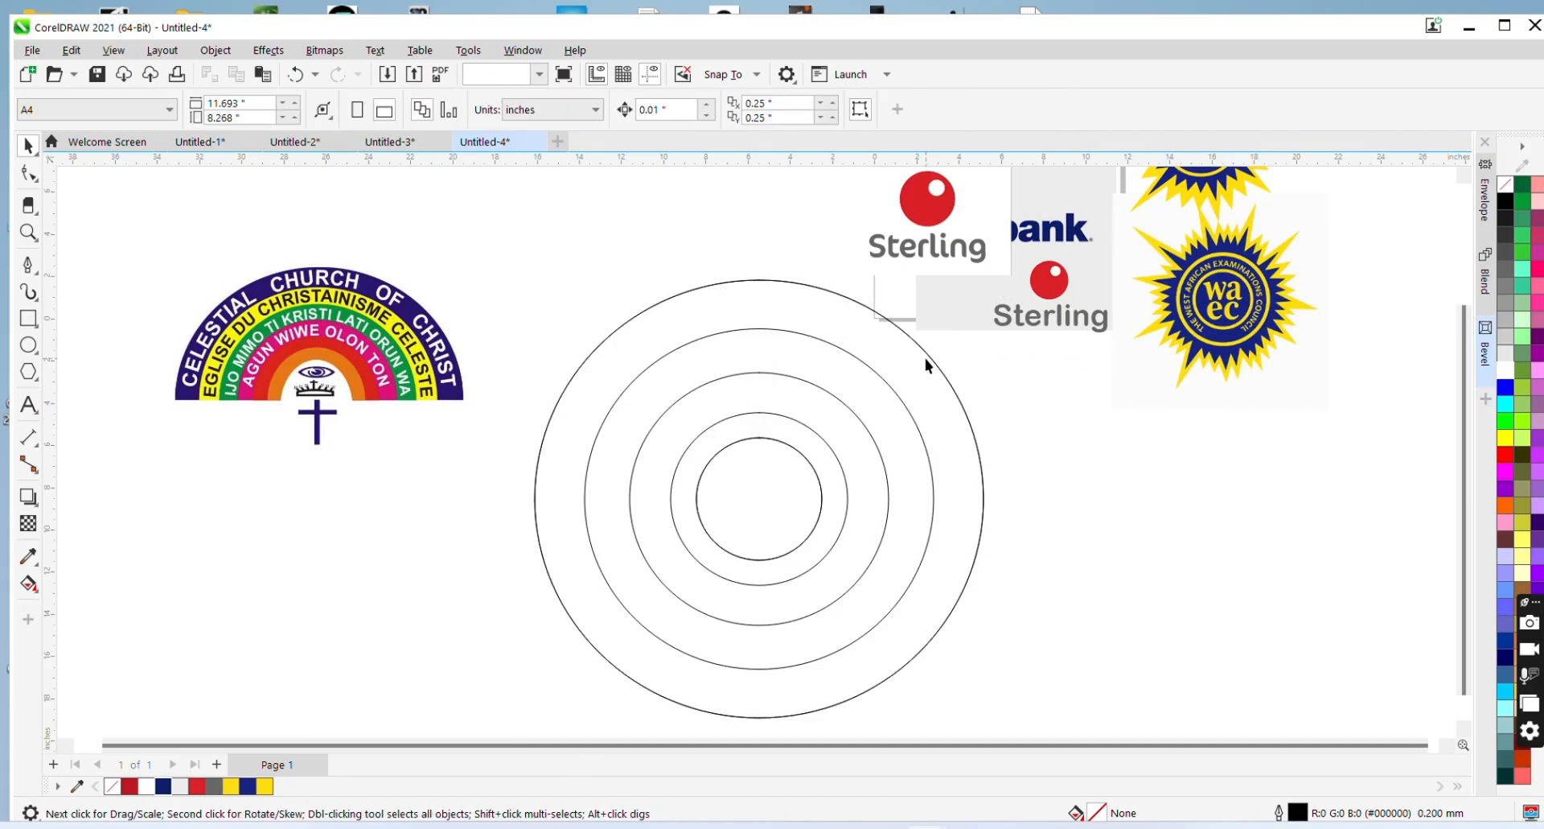
click(925, 358)
drag(993, 277, 1055, 230)
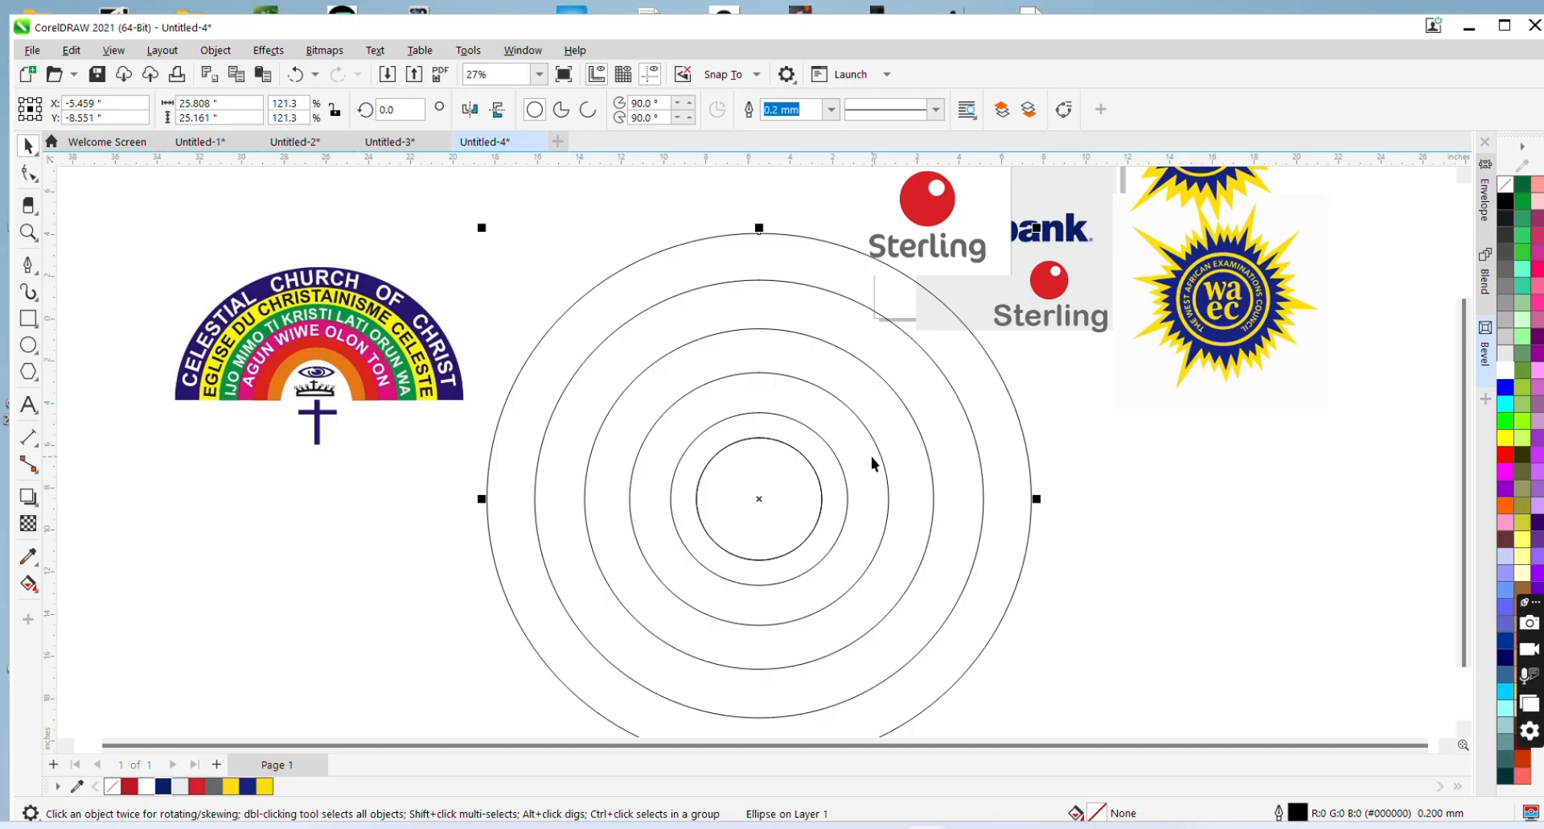
Shrink one of the two stacked innermost circles about its centre to about 3.8 inches wide
click(795, 469)
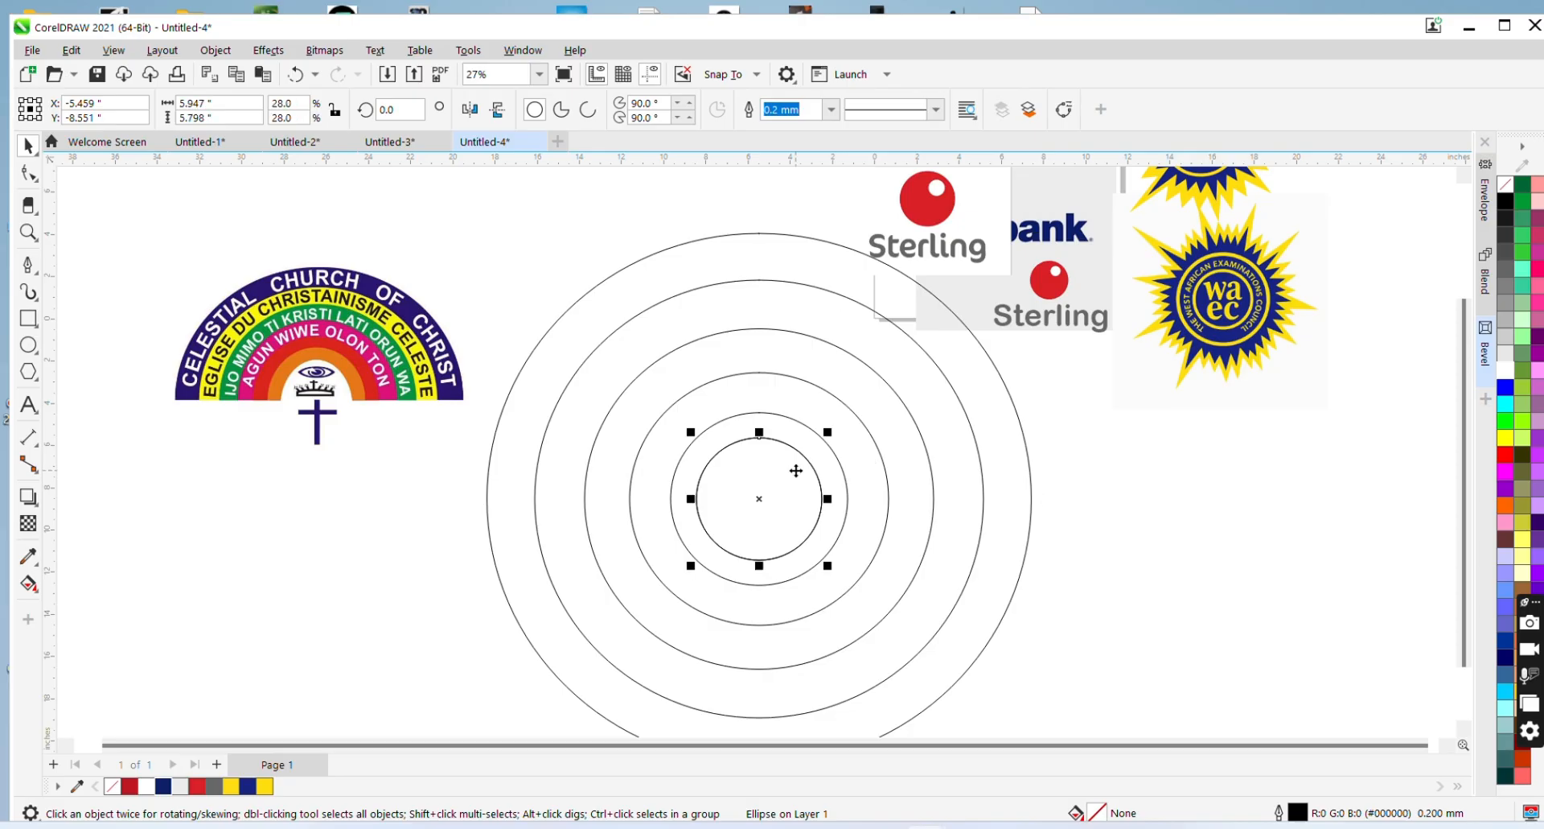
drag(750, 510, 707, 519)
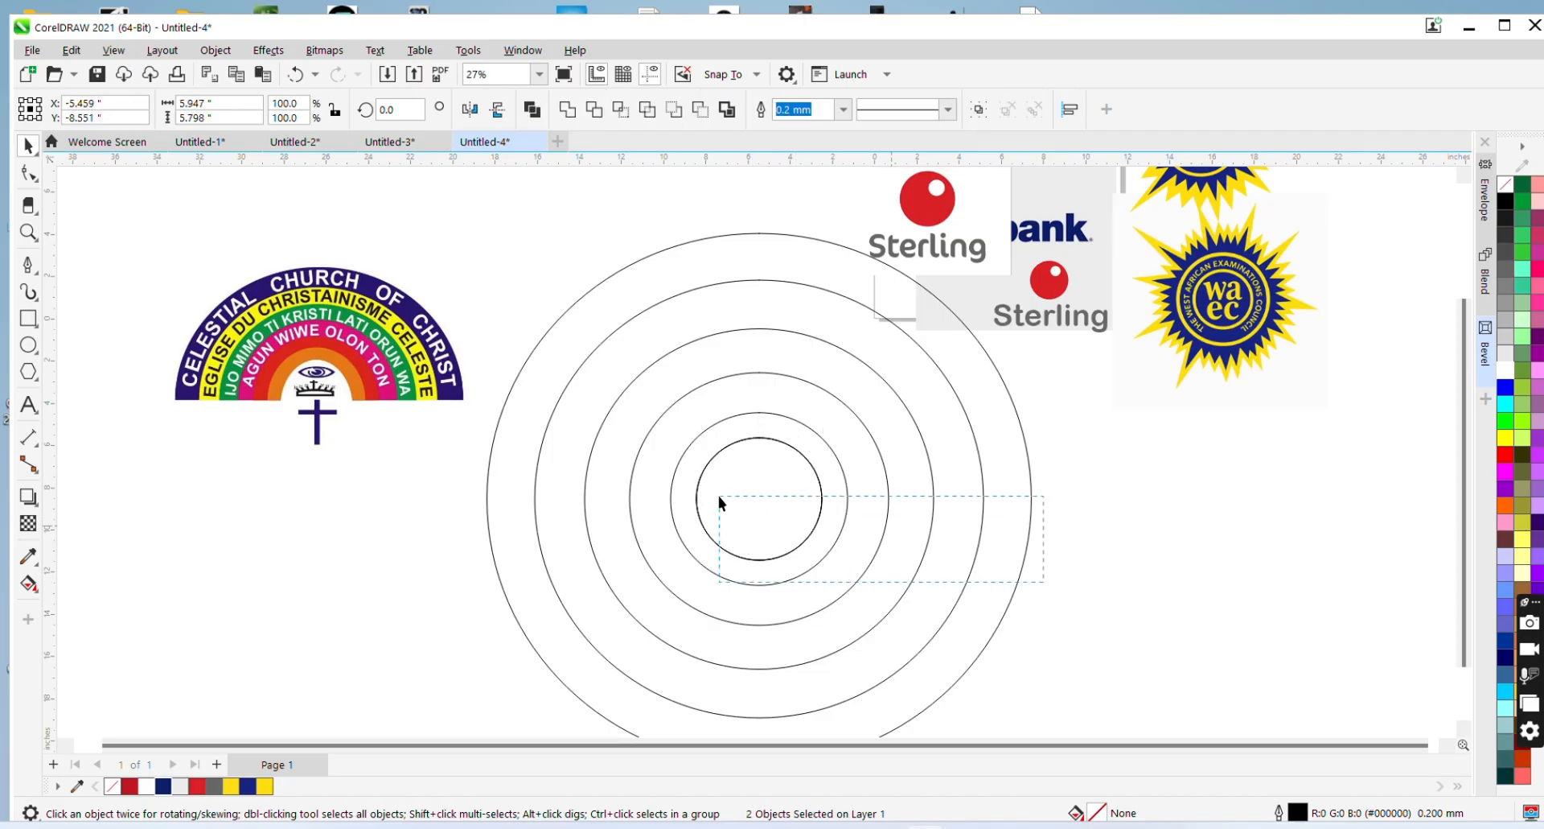
click(717, 492)
click(738, 482)
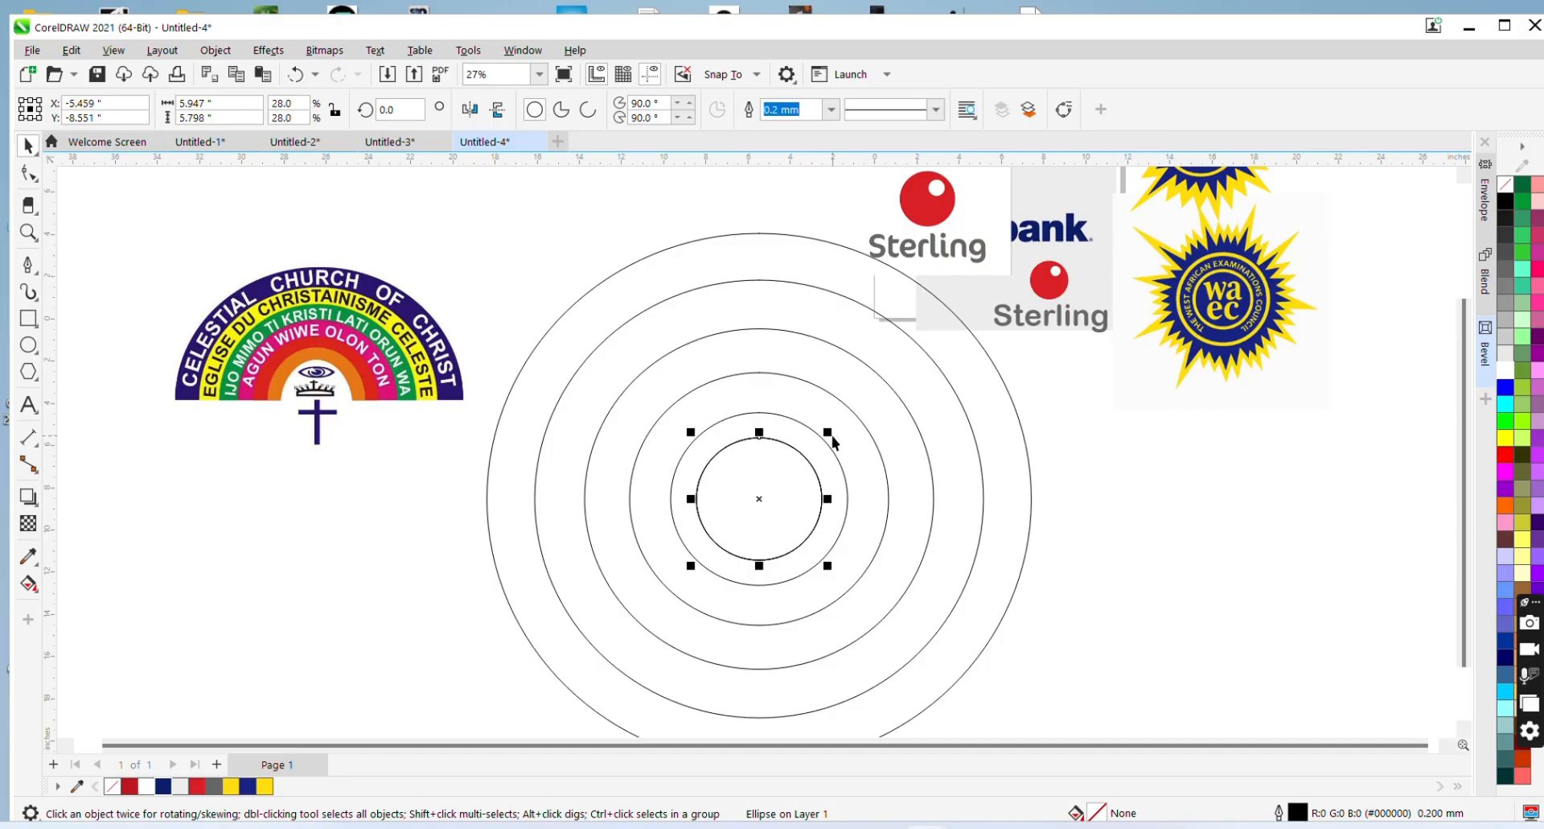
drag(830, 434, 808, 431)
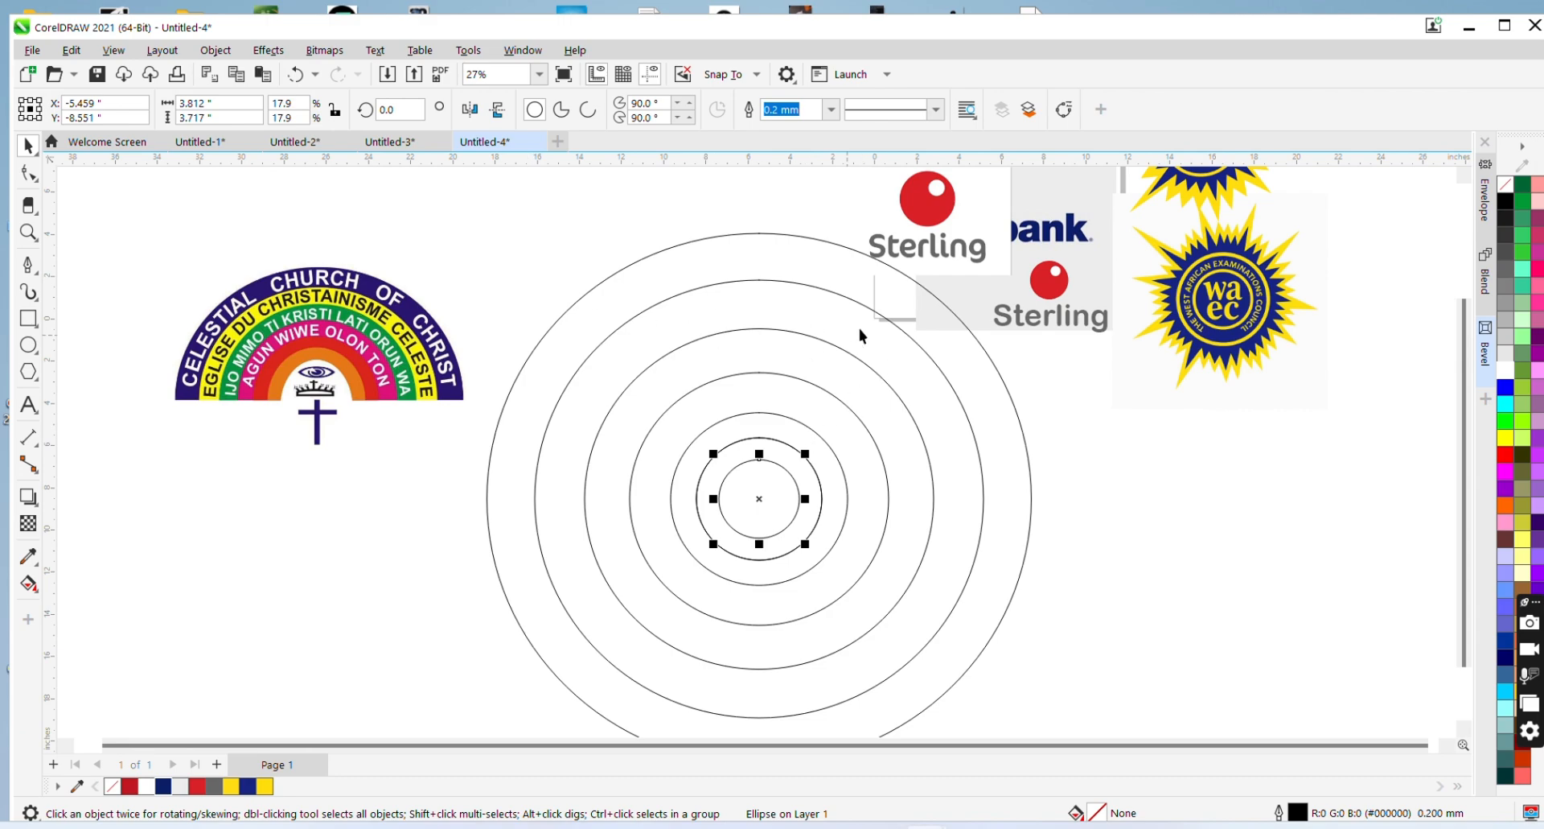
Fill the outermost circle with the dark purple #2A166F sampled from the church logo's outer band
drag(436, 223, 1076, 697)
key(i)
click(537, 340)
key(space)
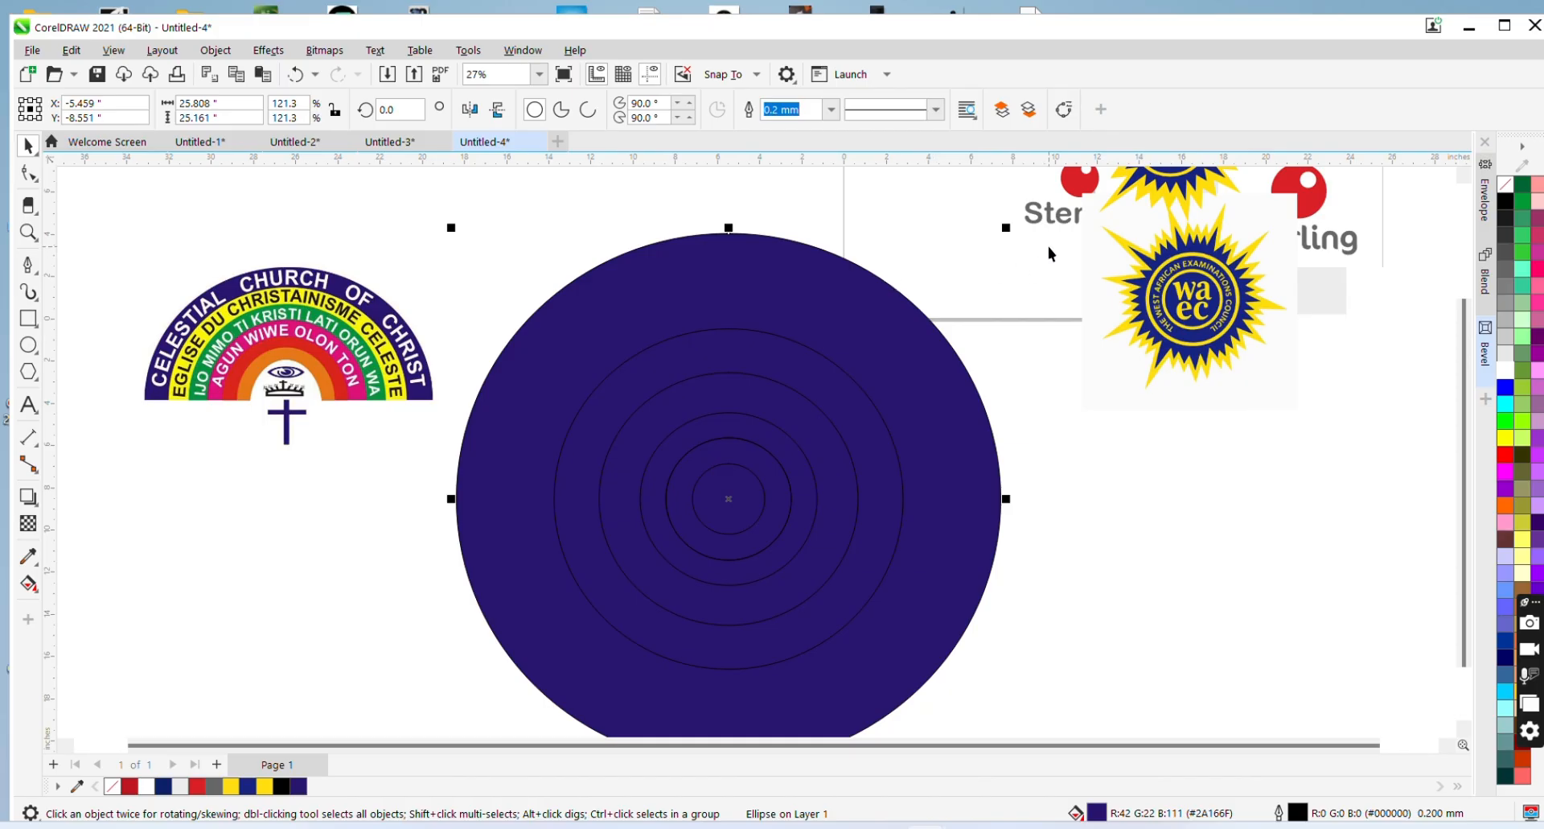
Fill the second-largest circle with the yellow sampled from the church logo's yellow band
drag(1049, 254, 412, 691)
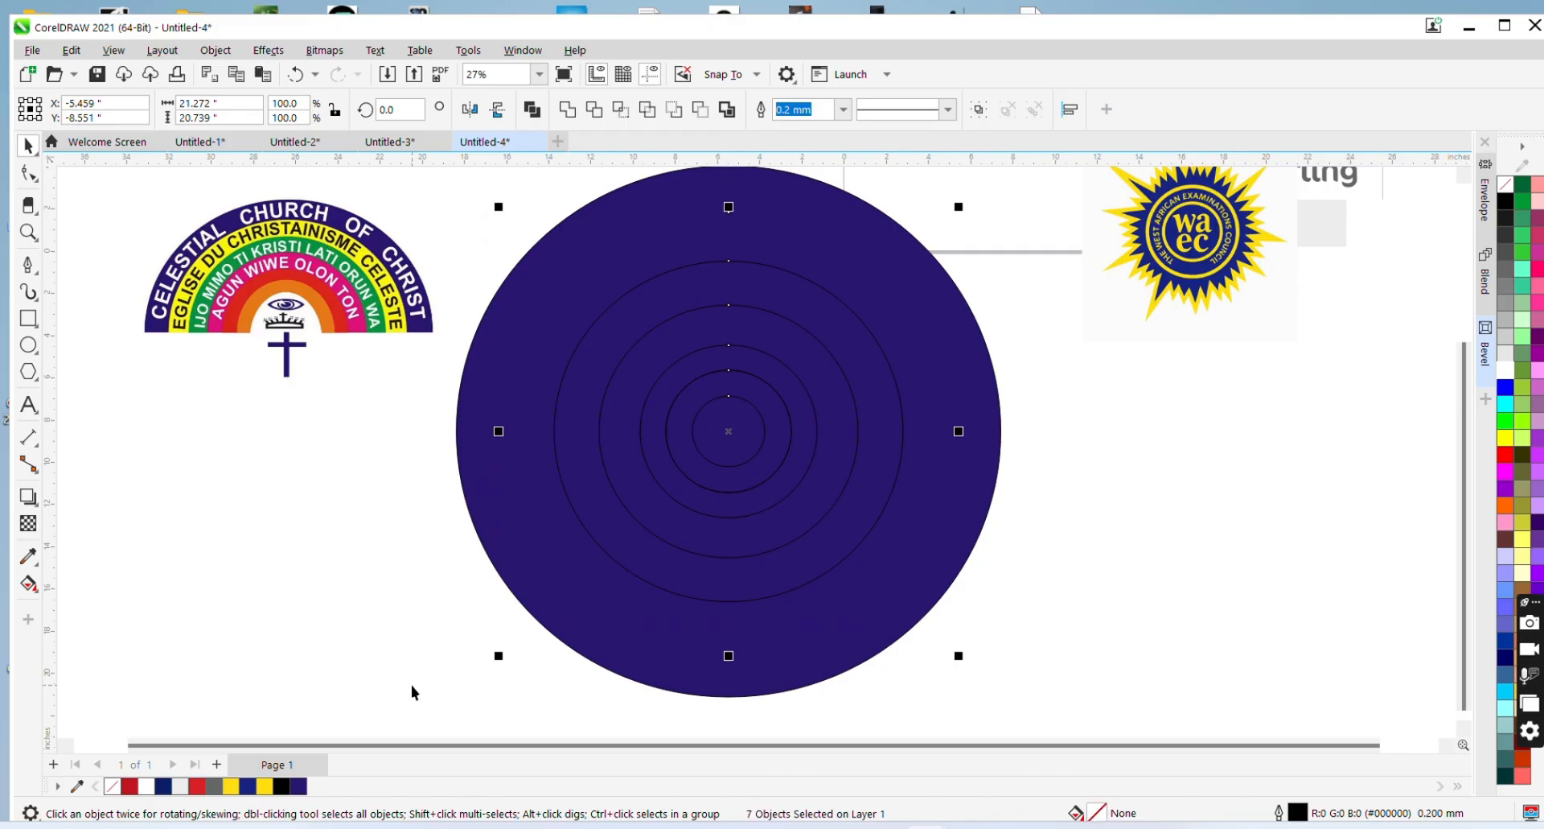
click(1044, 626)
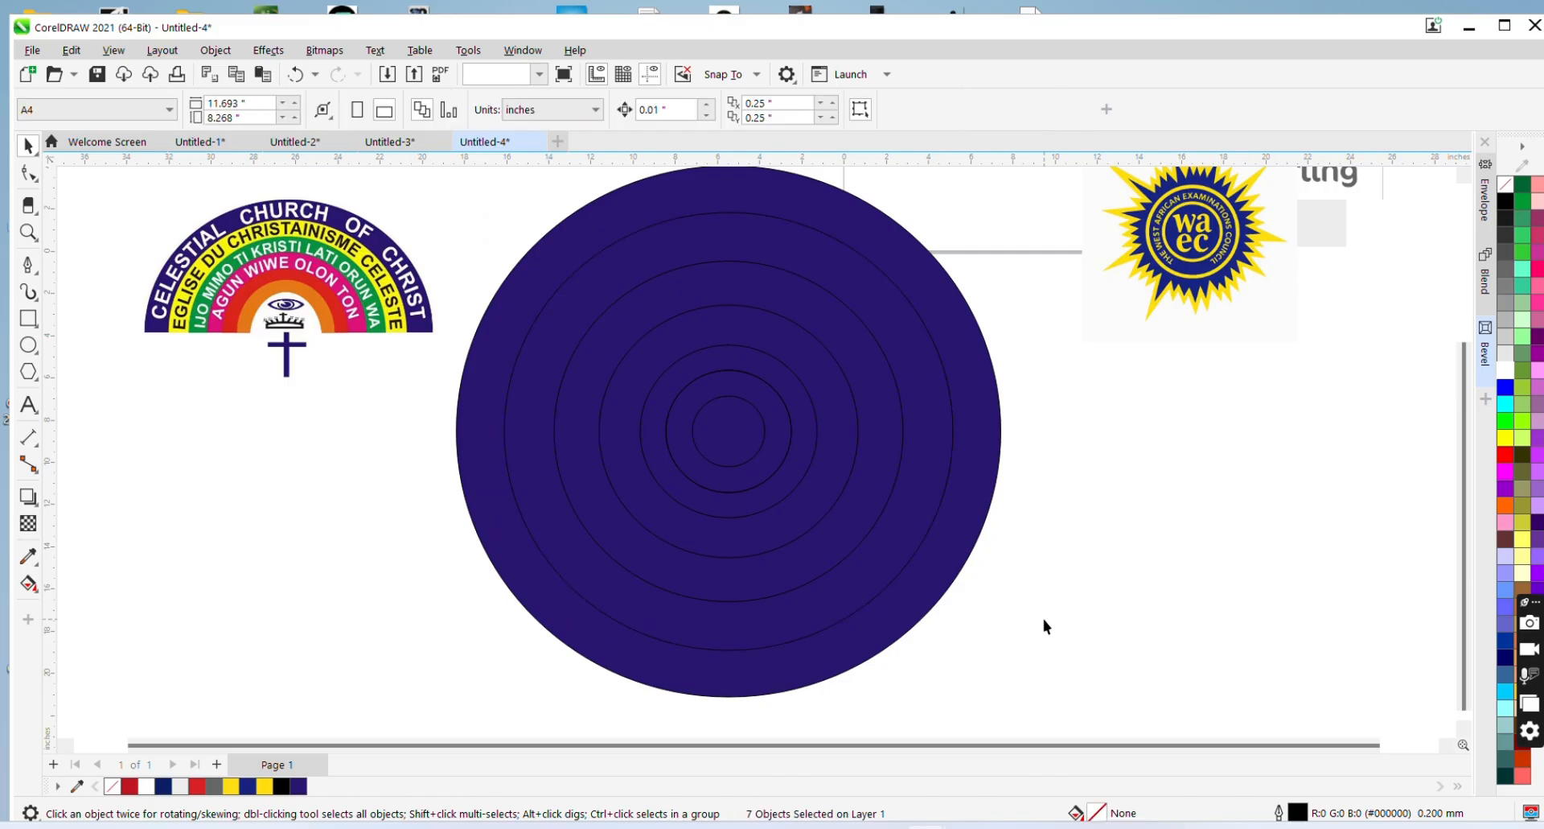
click(28, 555)
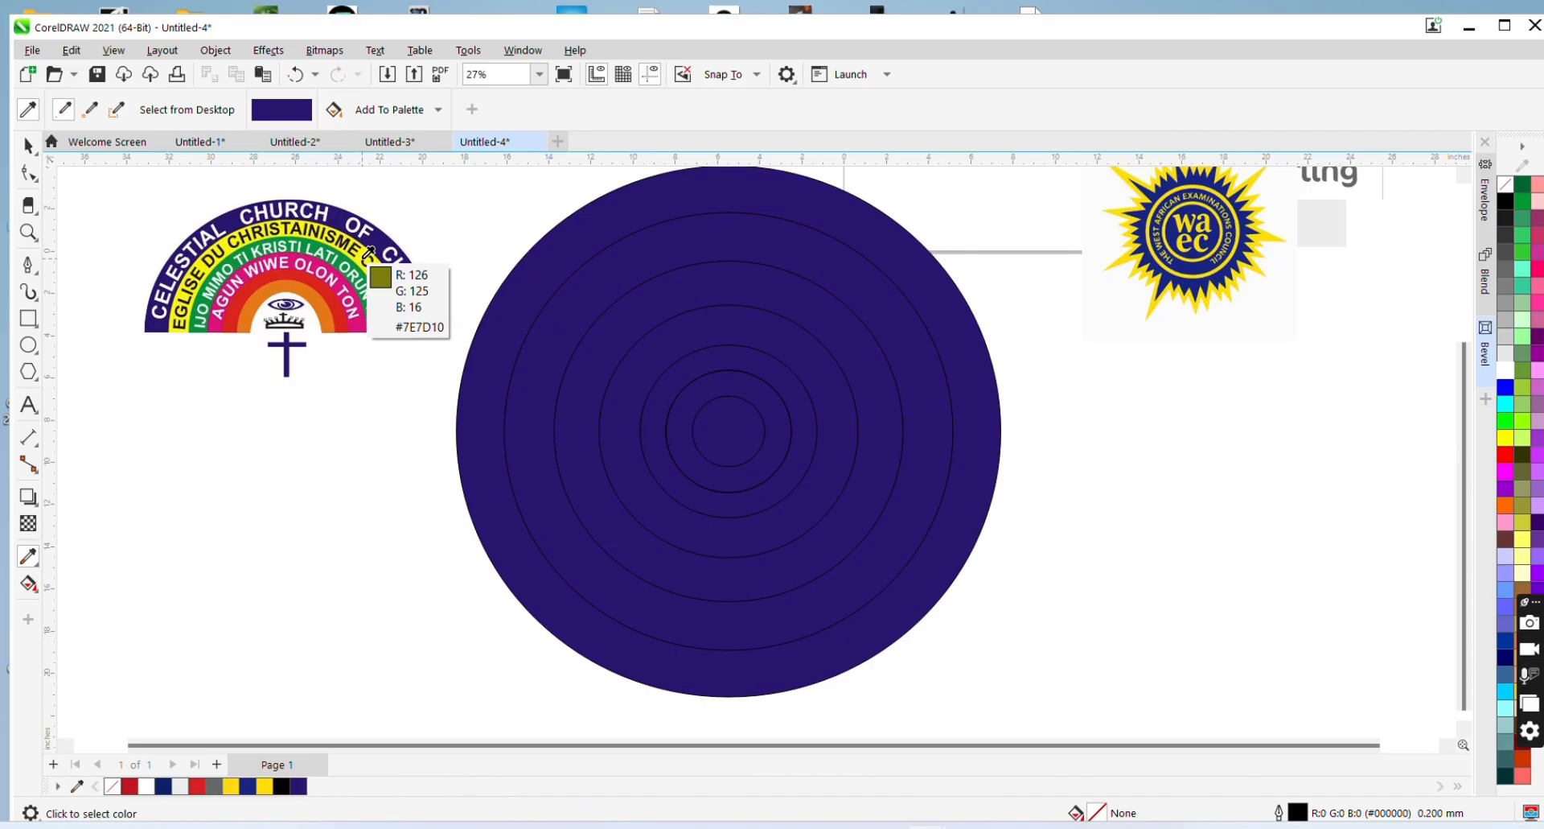
click(384, 255)
click(585, 320)
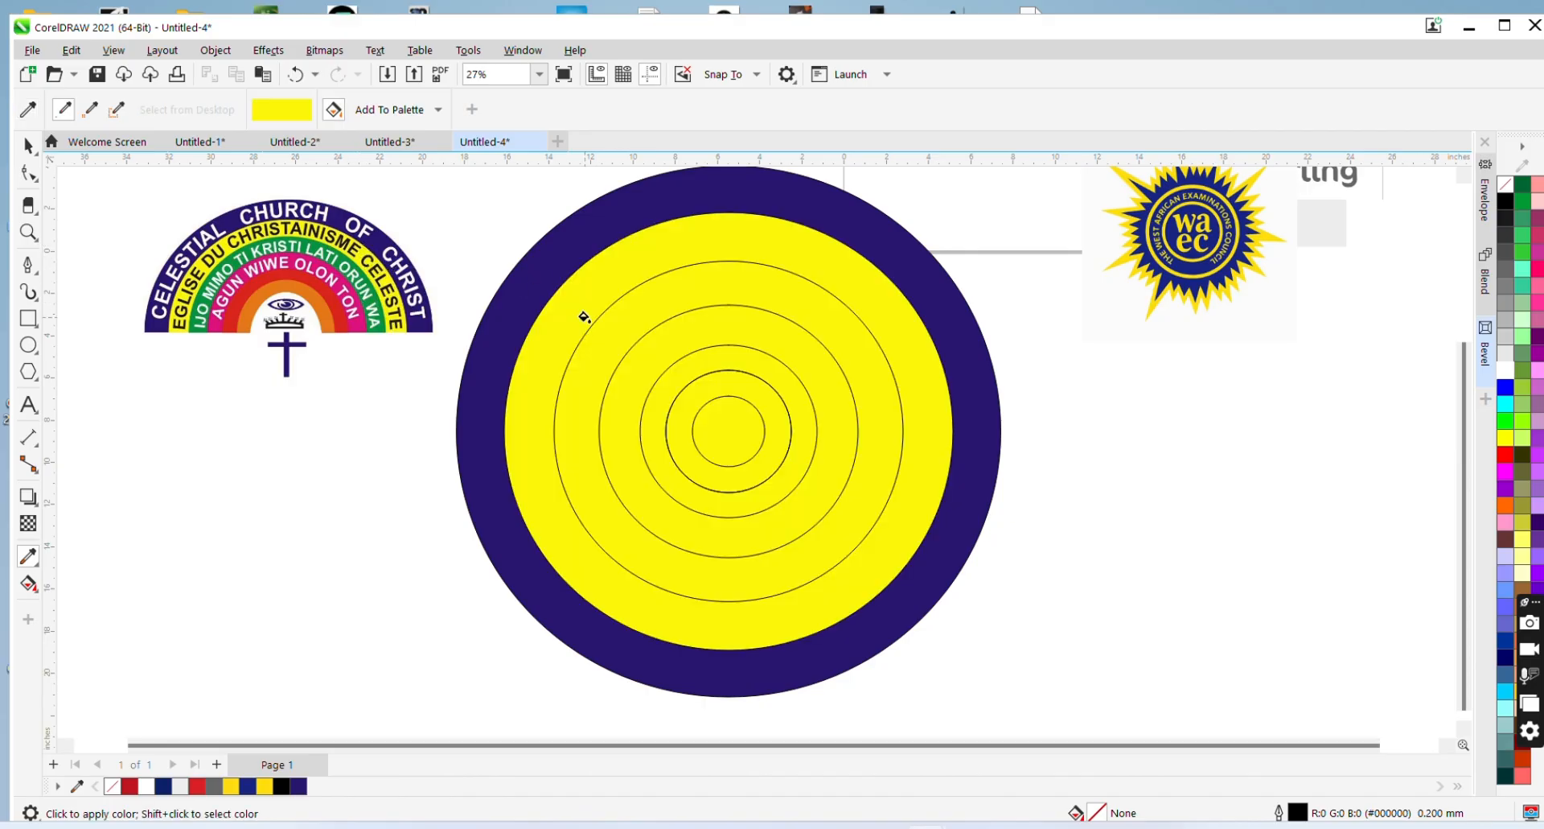
key(space)
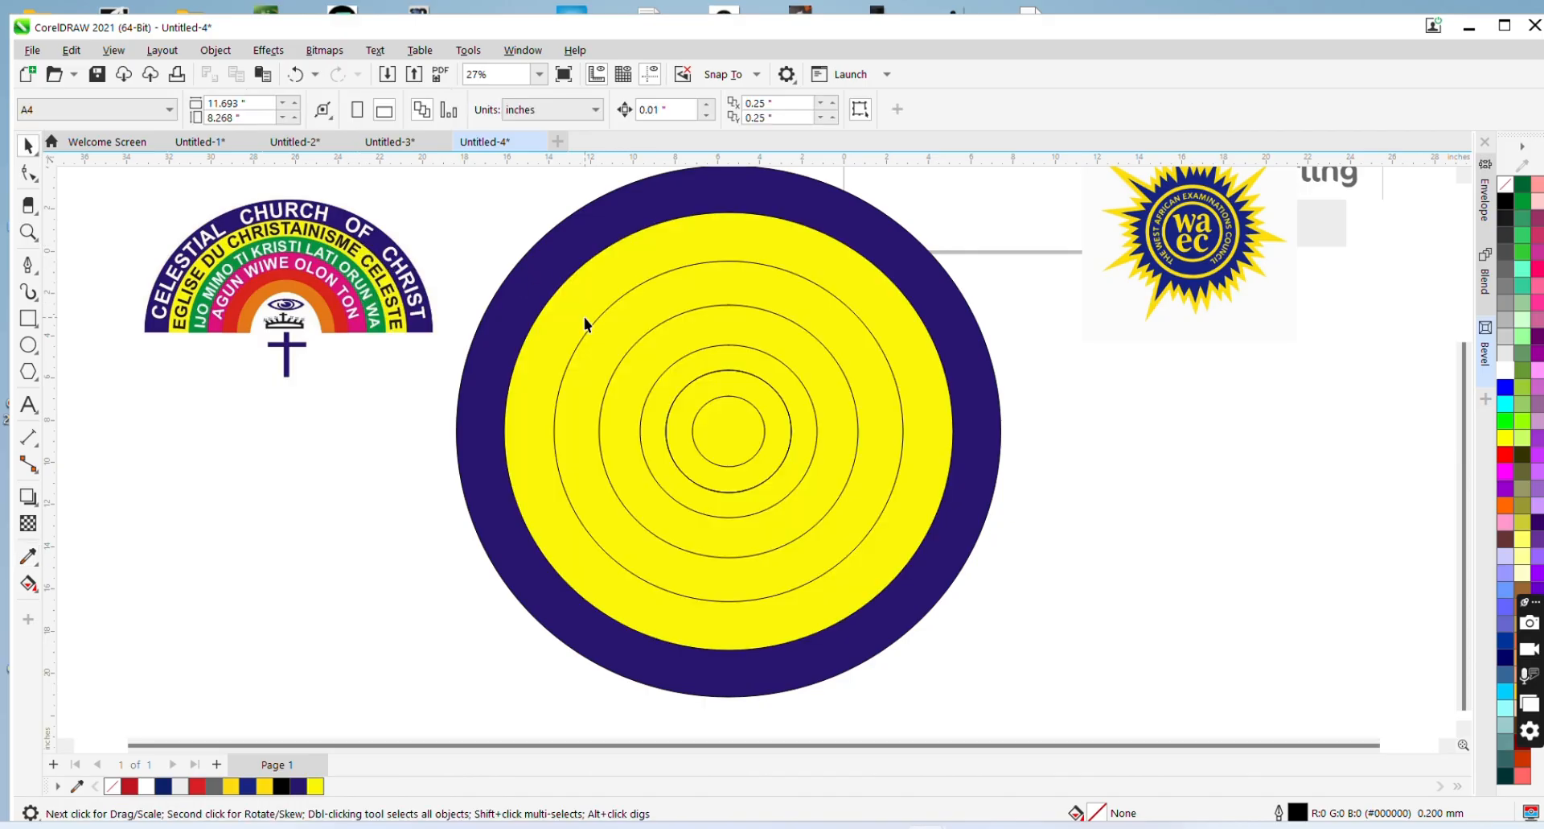
Fill the third-largest circle with the green #00A041 sampled from the church logo's green band
key(space)
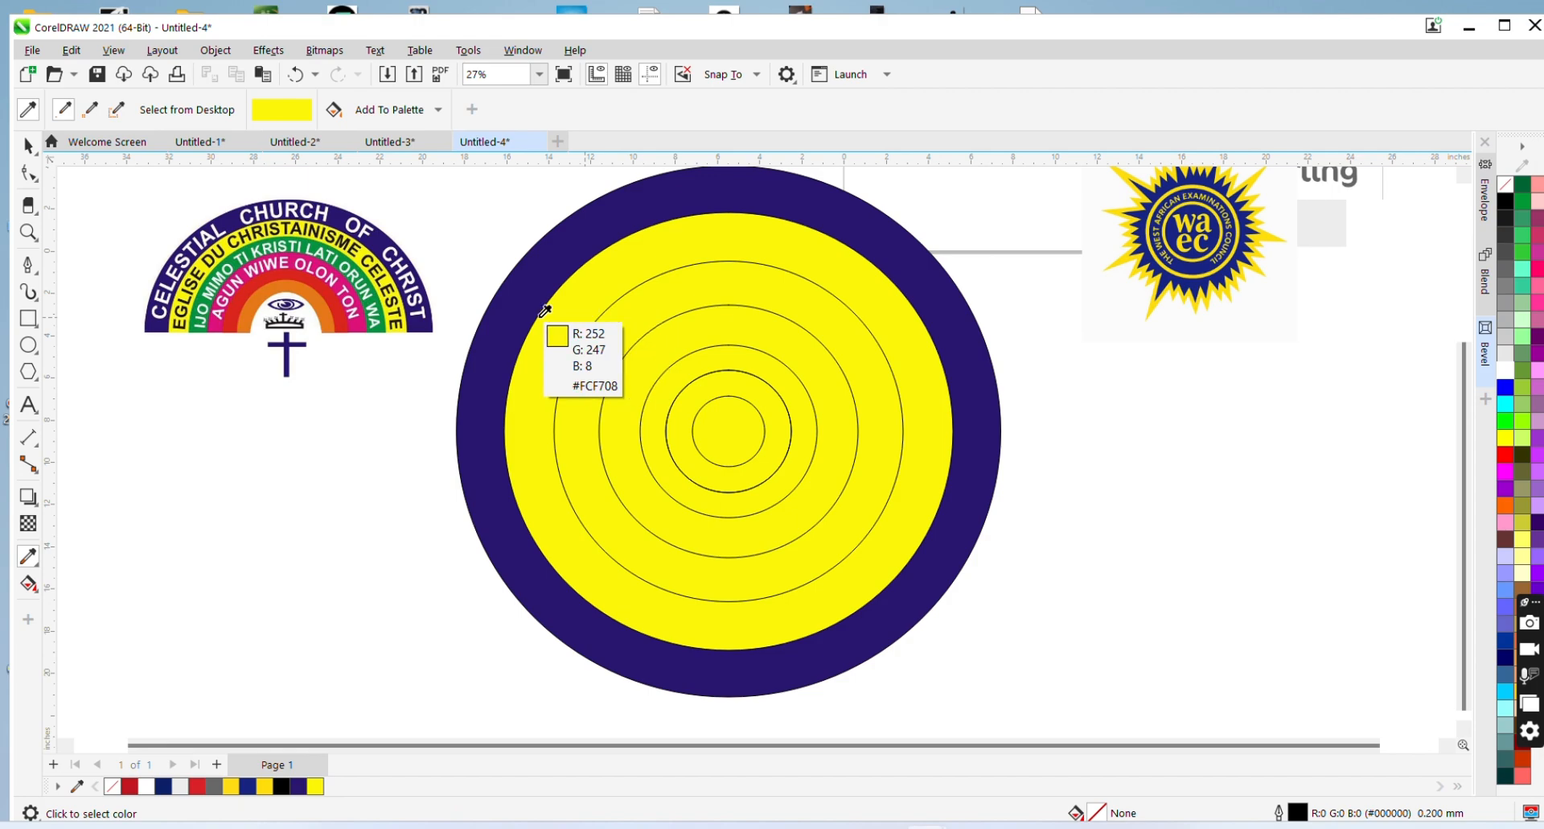
click(376, 304)
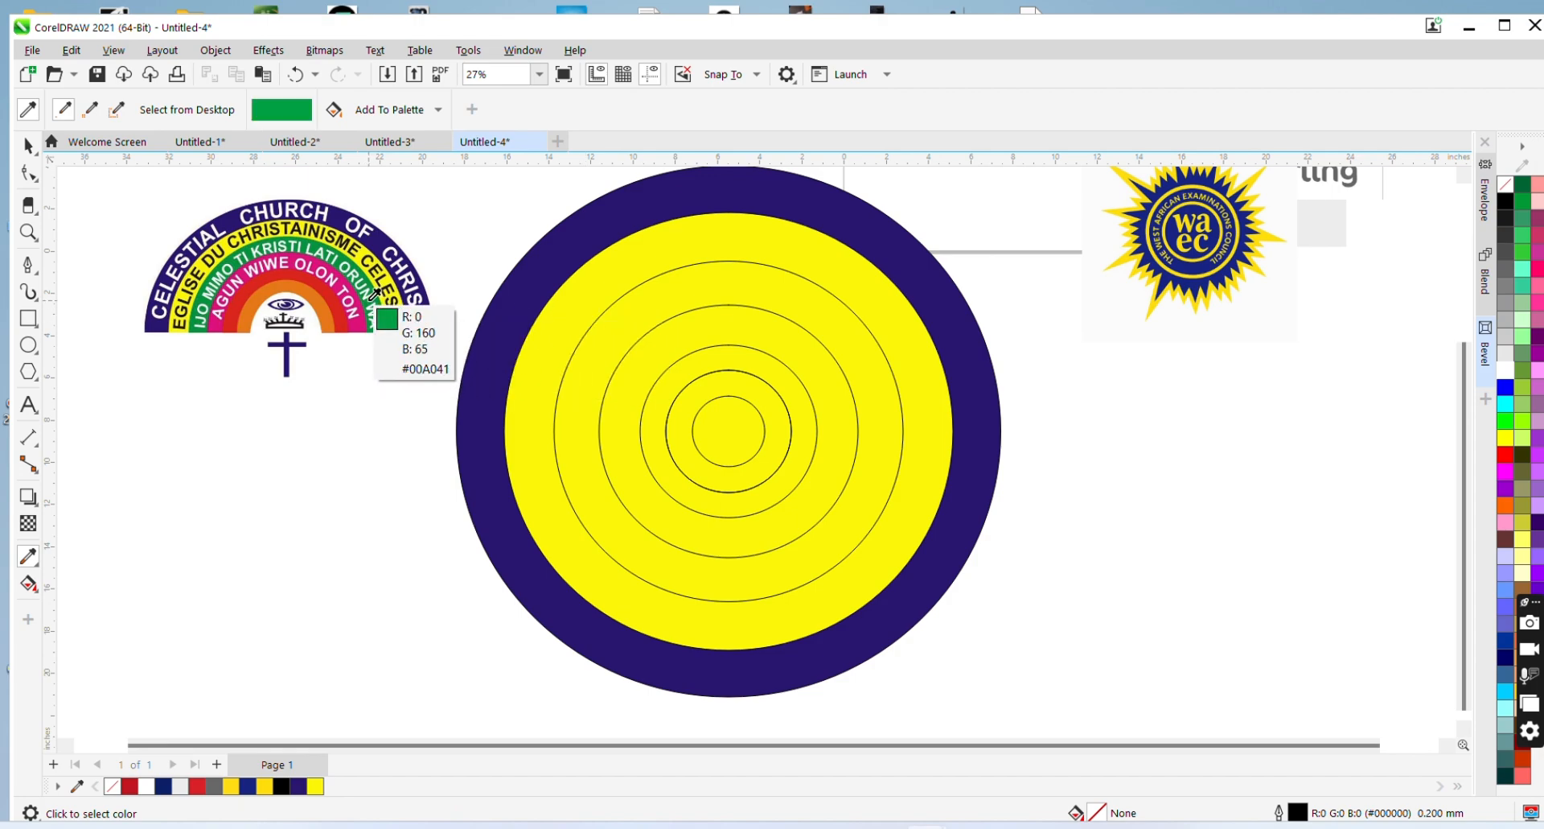
click(607, 336)
key(space)
key(space)
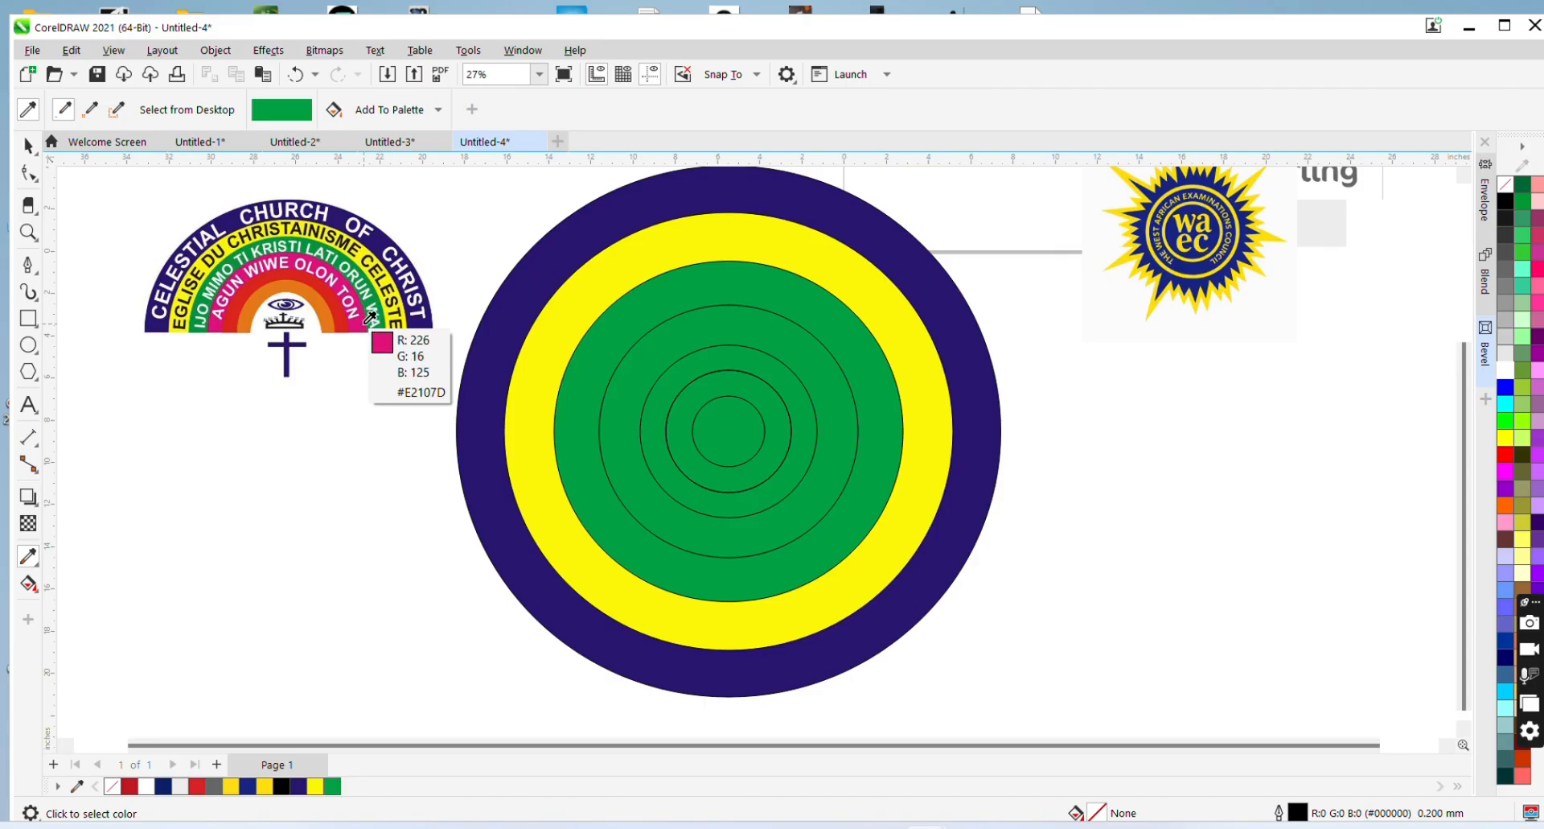
Fill the third-largest circle with the pink sampled from the church logo's pink band
click(367, 320)
click(585, 367)
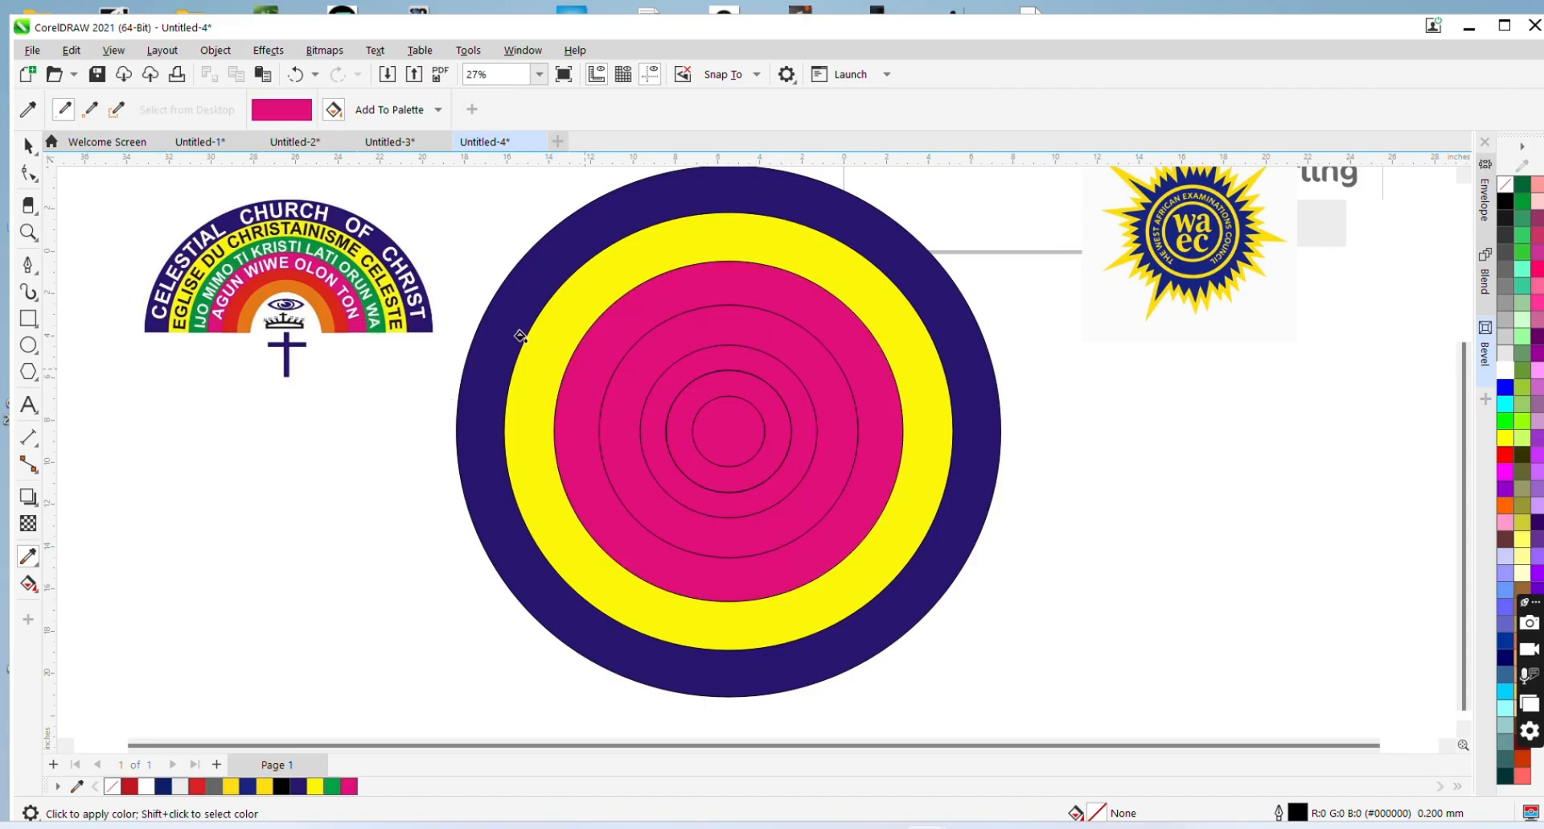
key(space)
key(space)
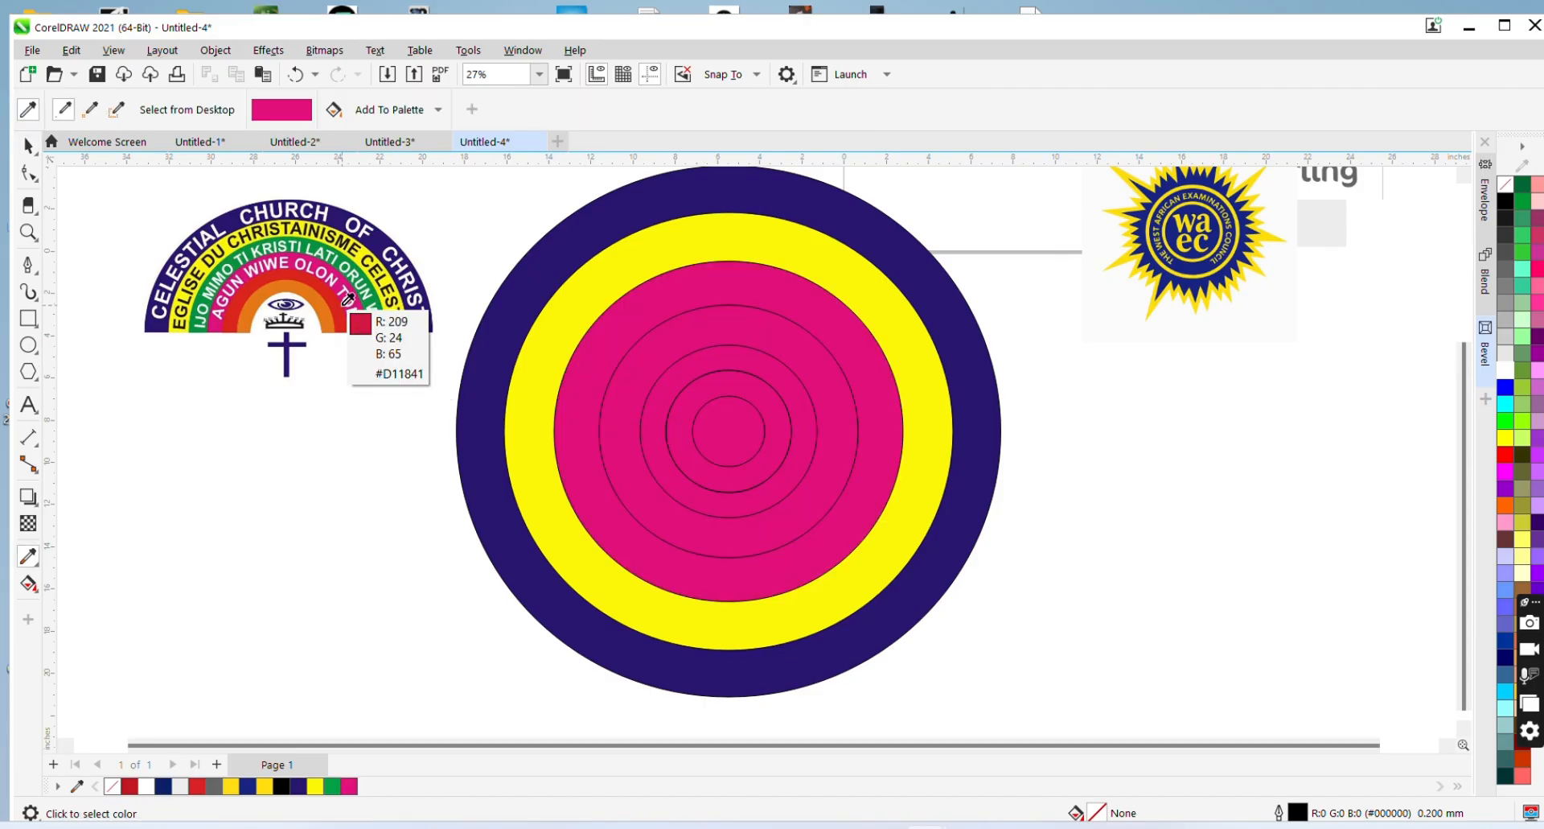
Fill the fourth-largest circle with the red sampled from the church logo's red band
click(344, 304)
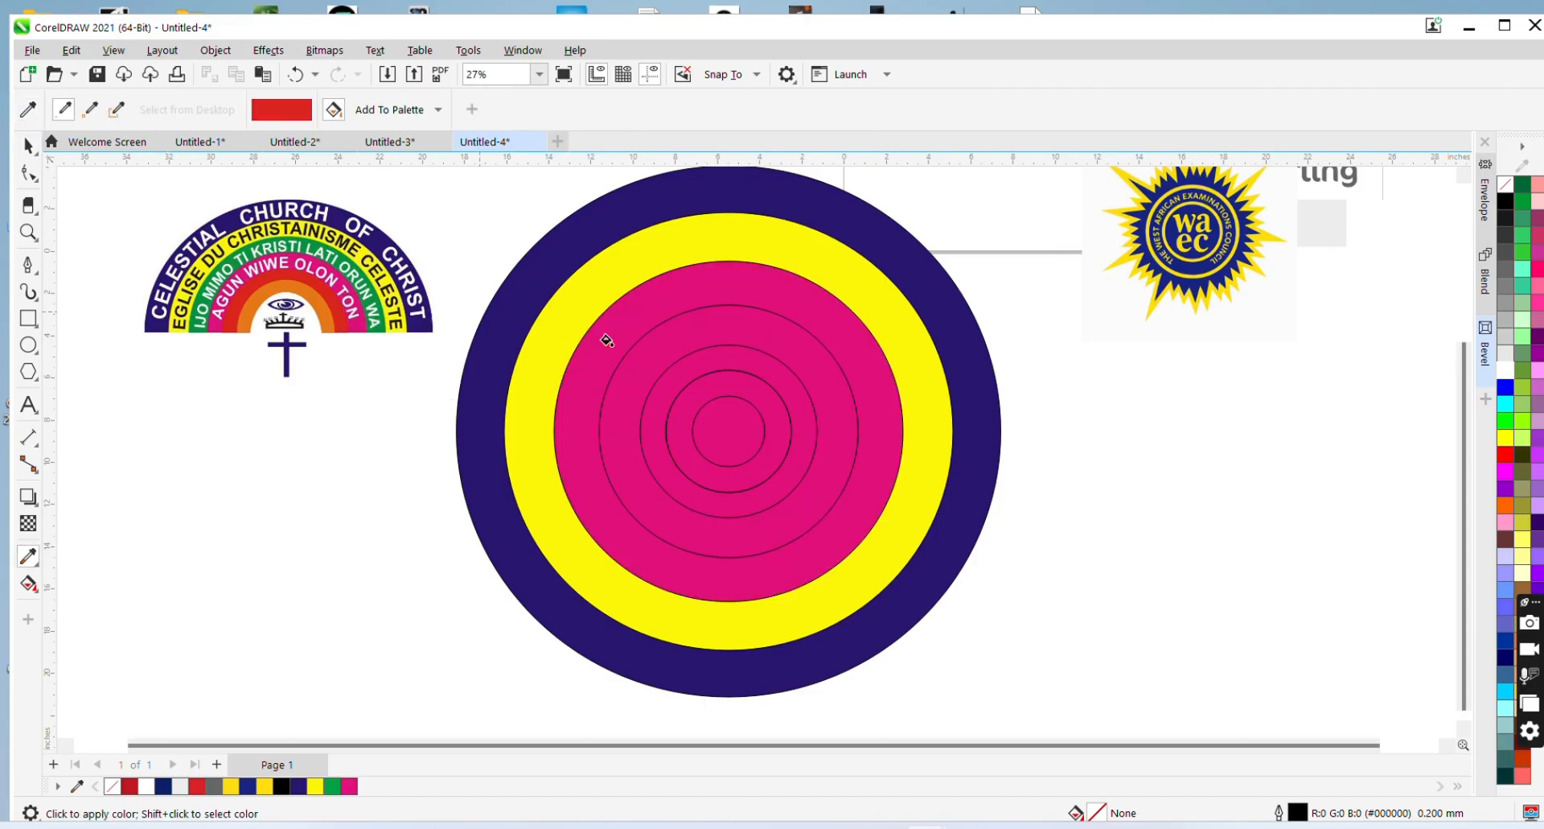
click(626, 392)
key(space)
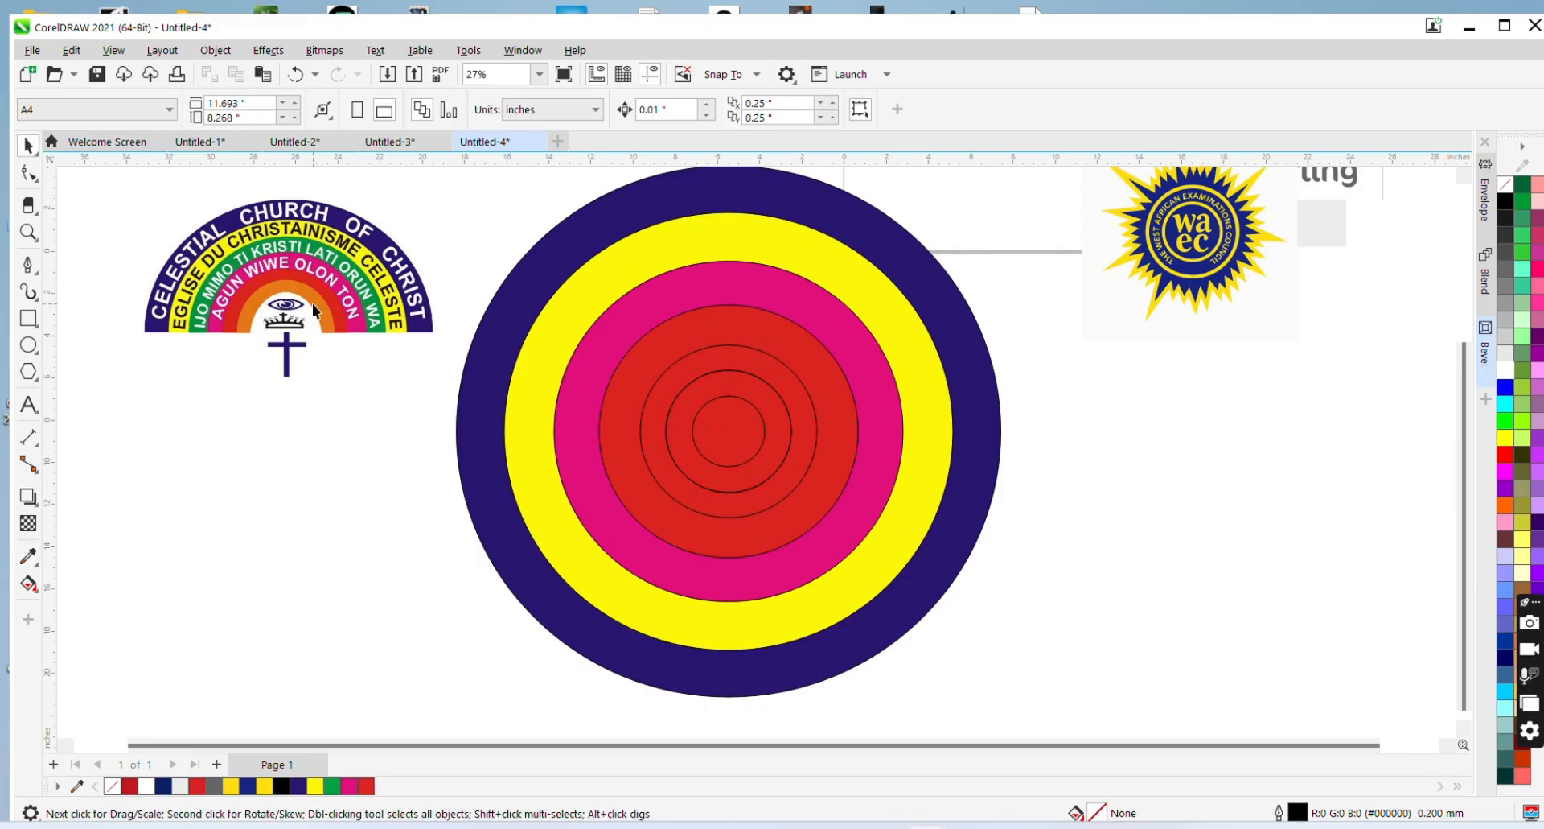
Fill the circle just outside the innermost one with the orange #E87717 sampled from the church logo's inner band
key(space)
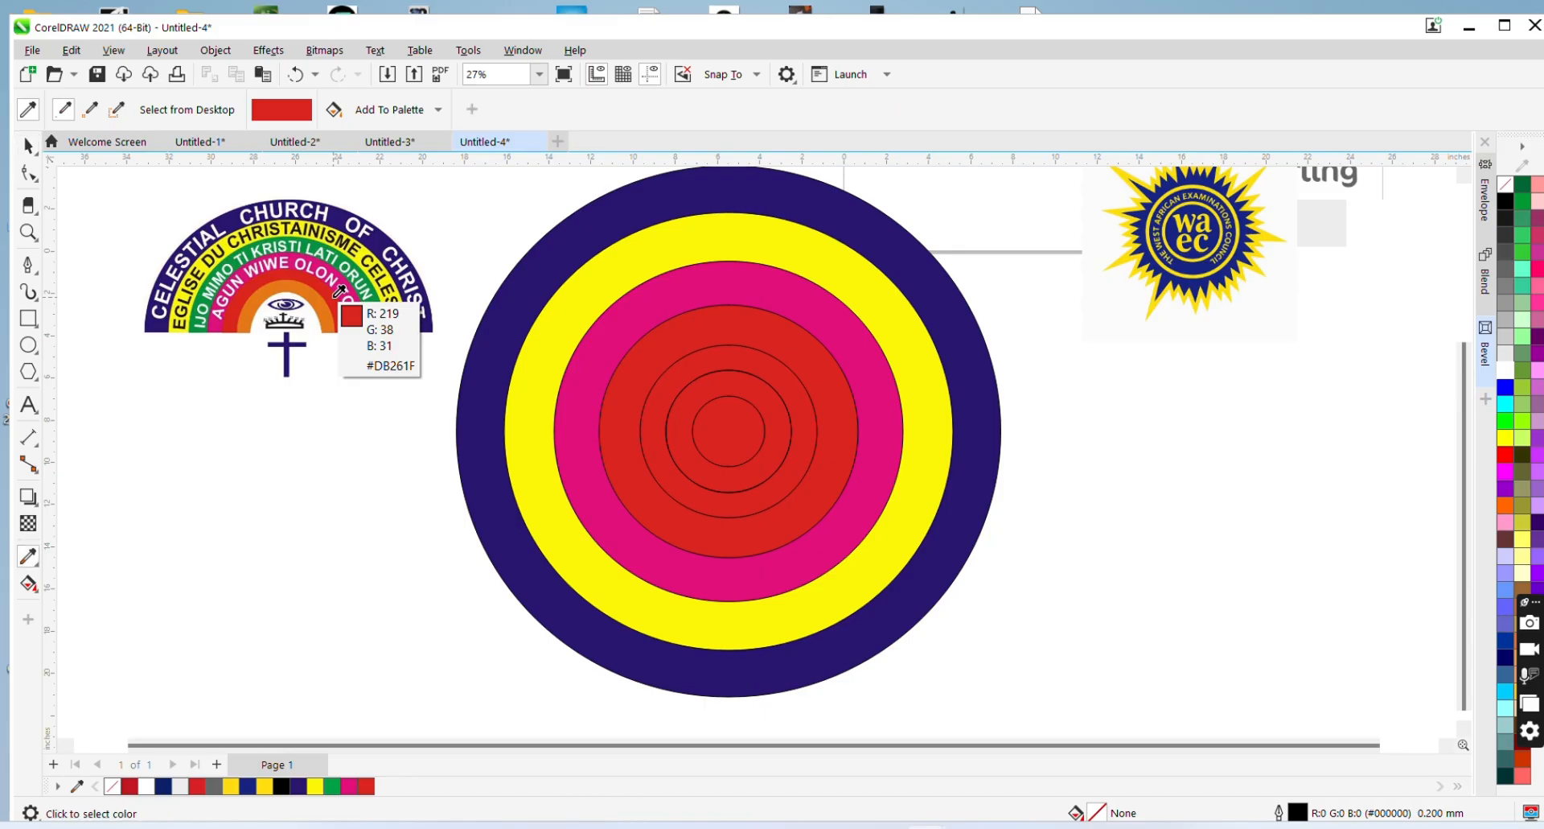
click(332, 307)
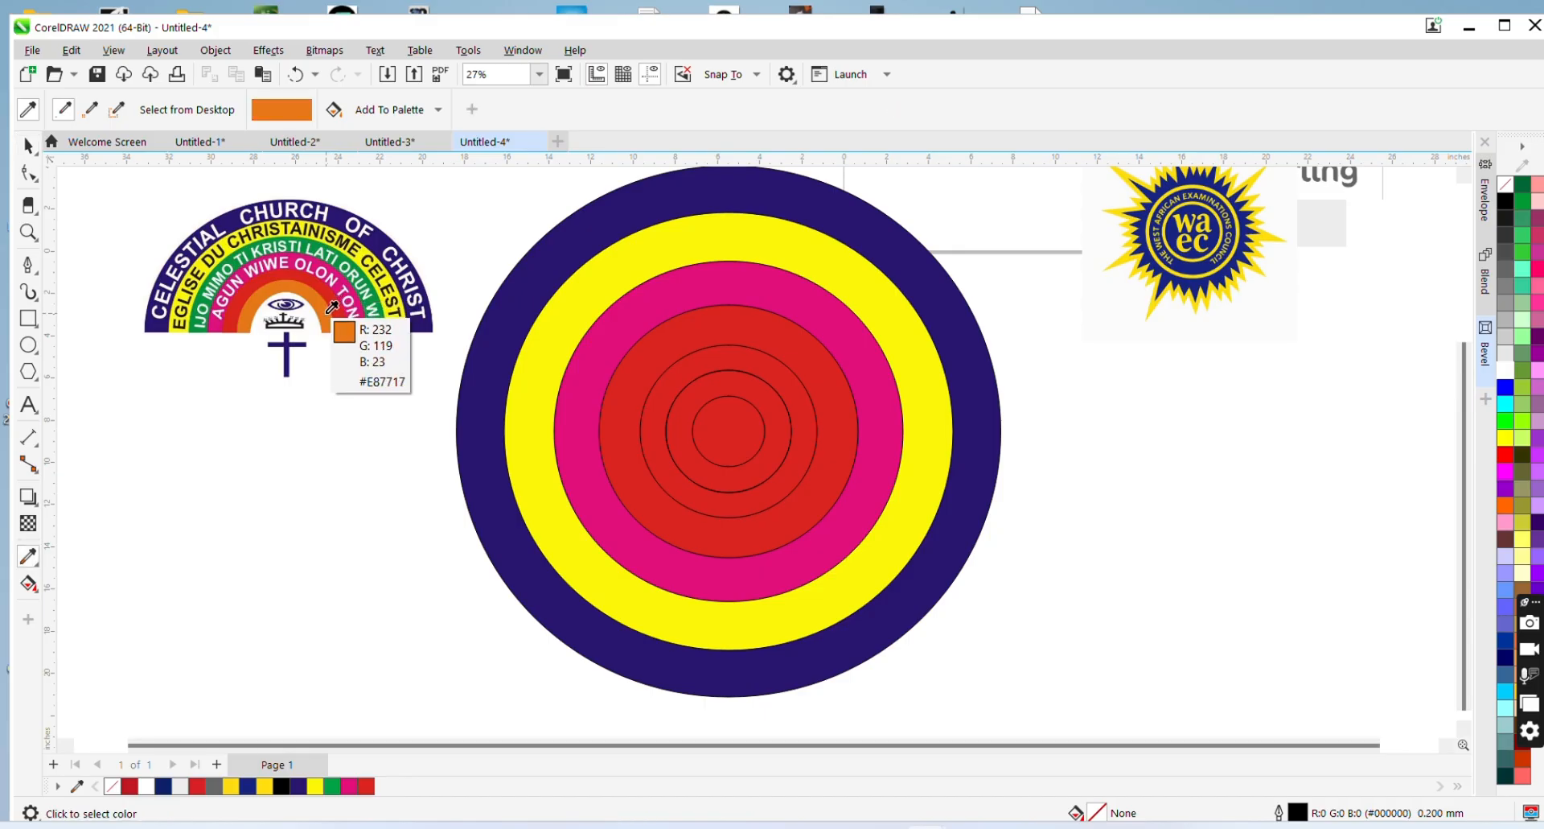
click(686, 432)
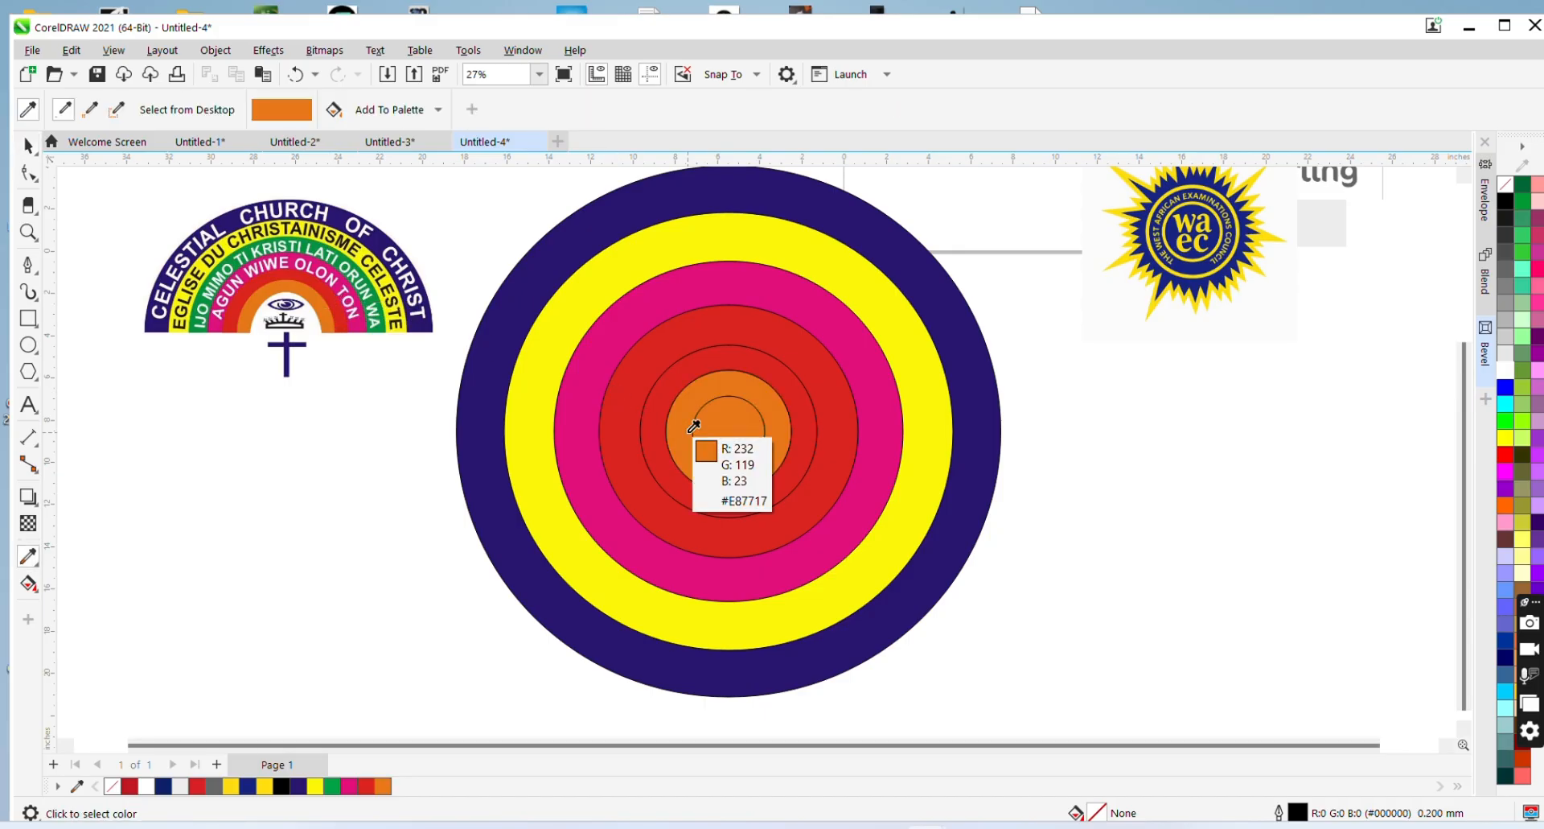
Fill the fifth-largest circle with the church logo's red and the fourth-largest circle with its pink, both sampled from the logo
click(348, 312)
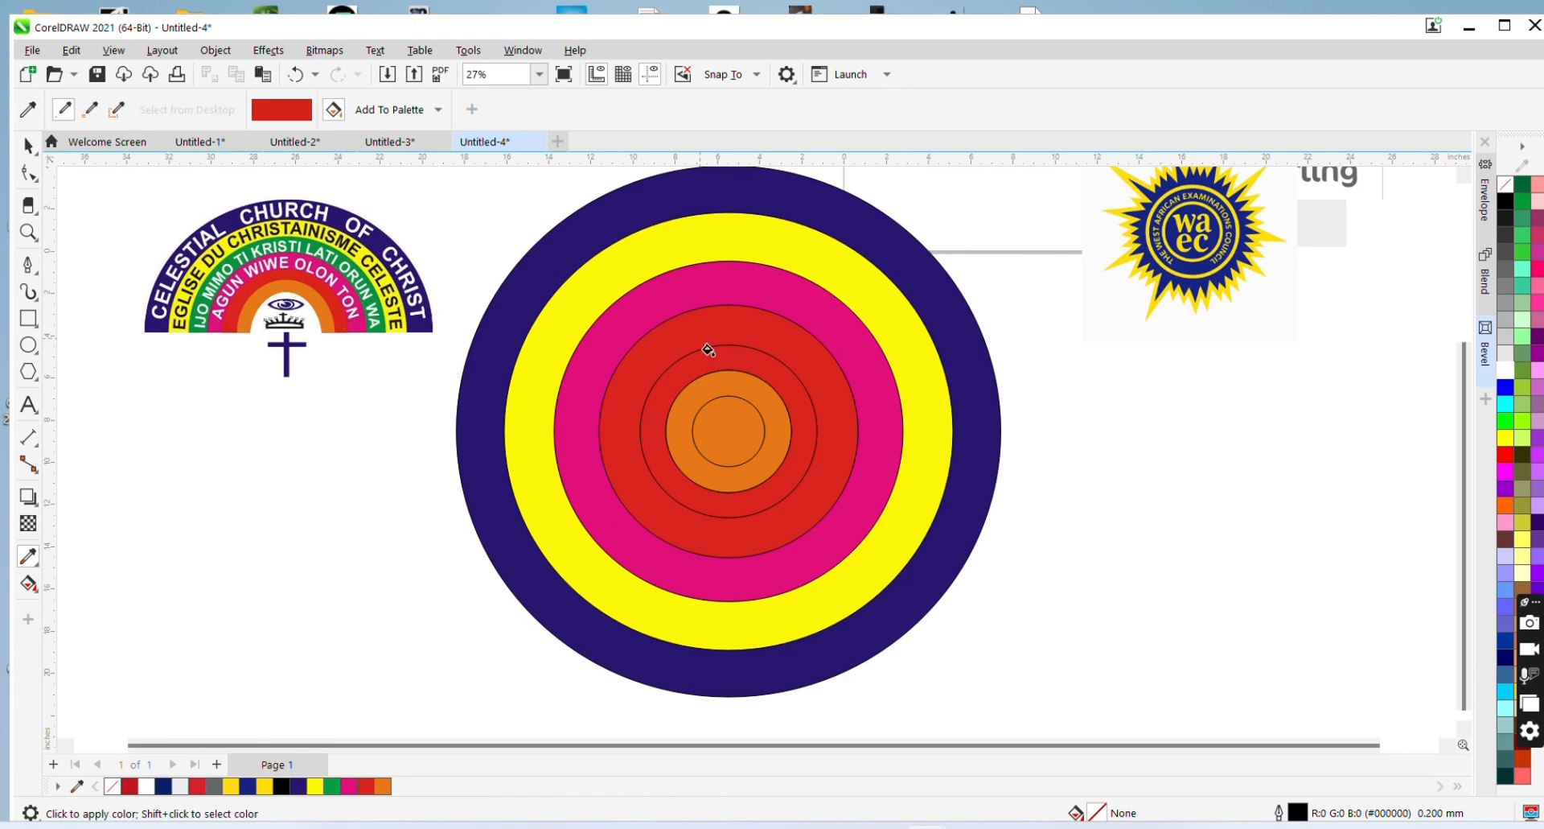
click(644, 422)
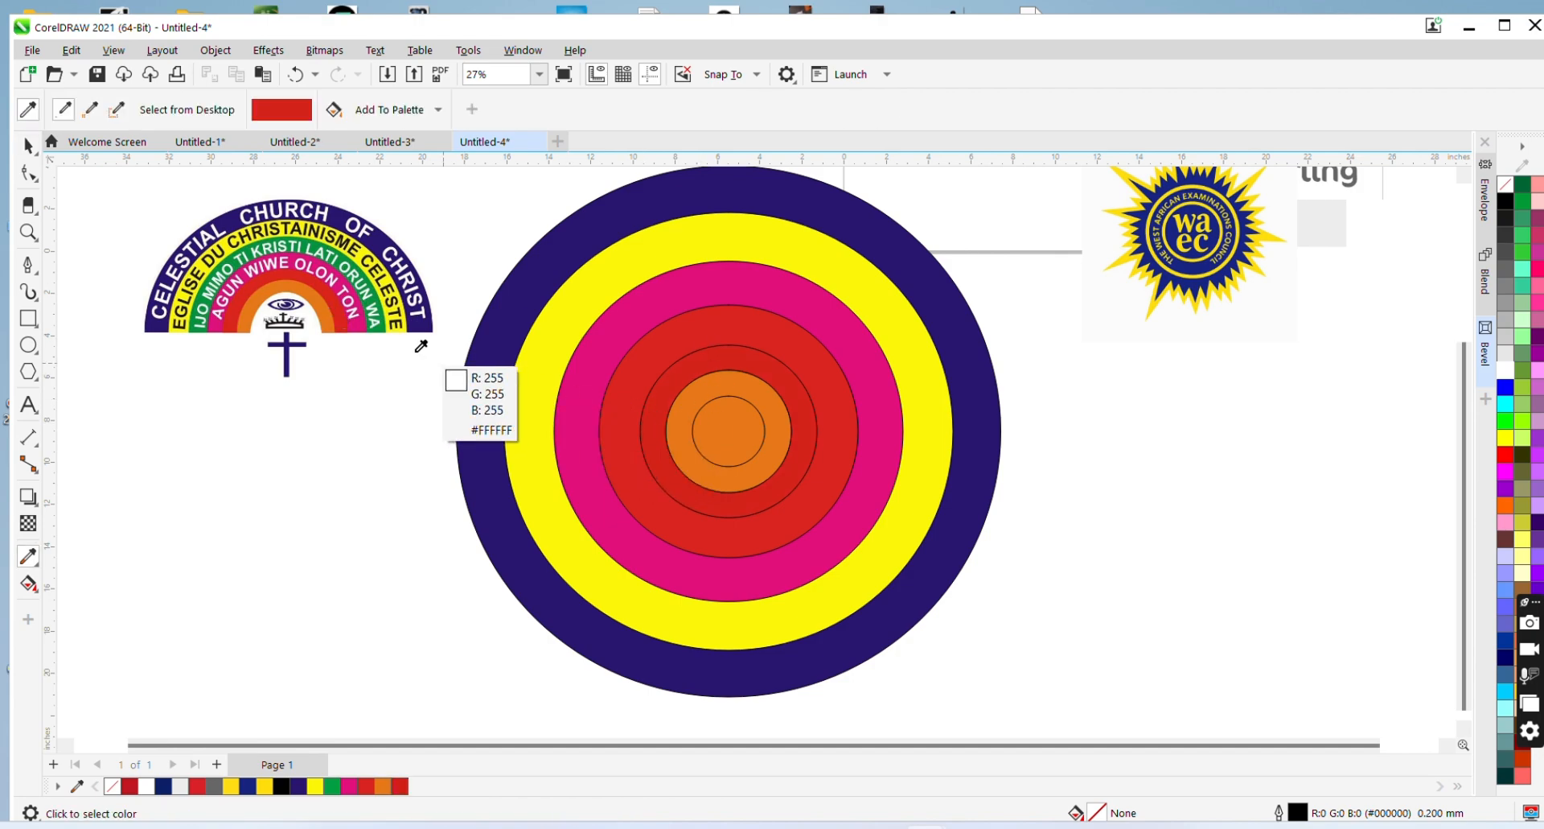
click(354, 310)
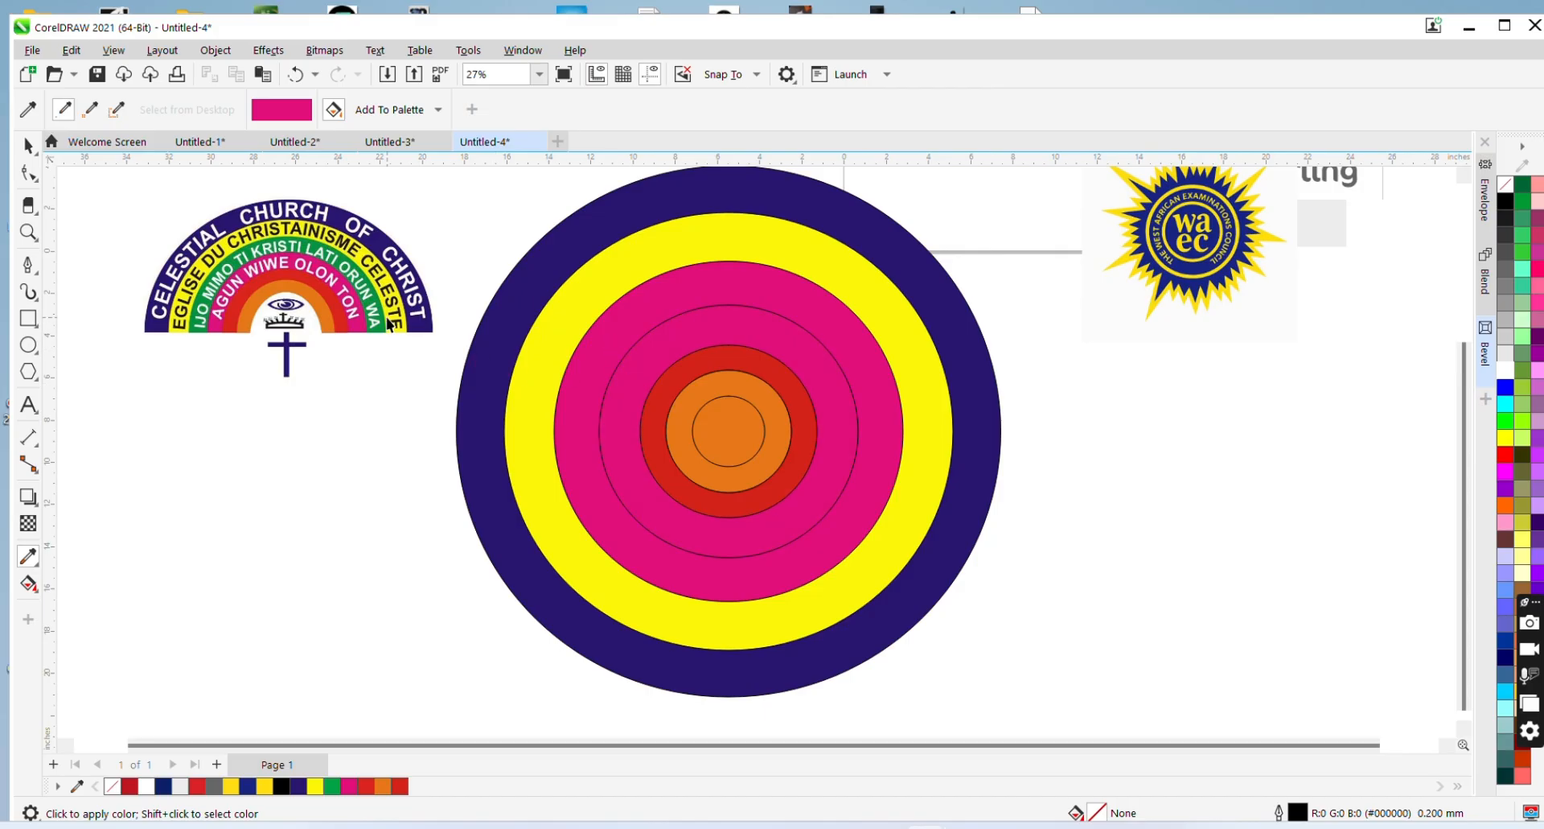
Fill the third-largest circle, inside the yellow ring, with a green sampled from the church logo's green band
key(shift)
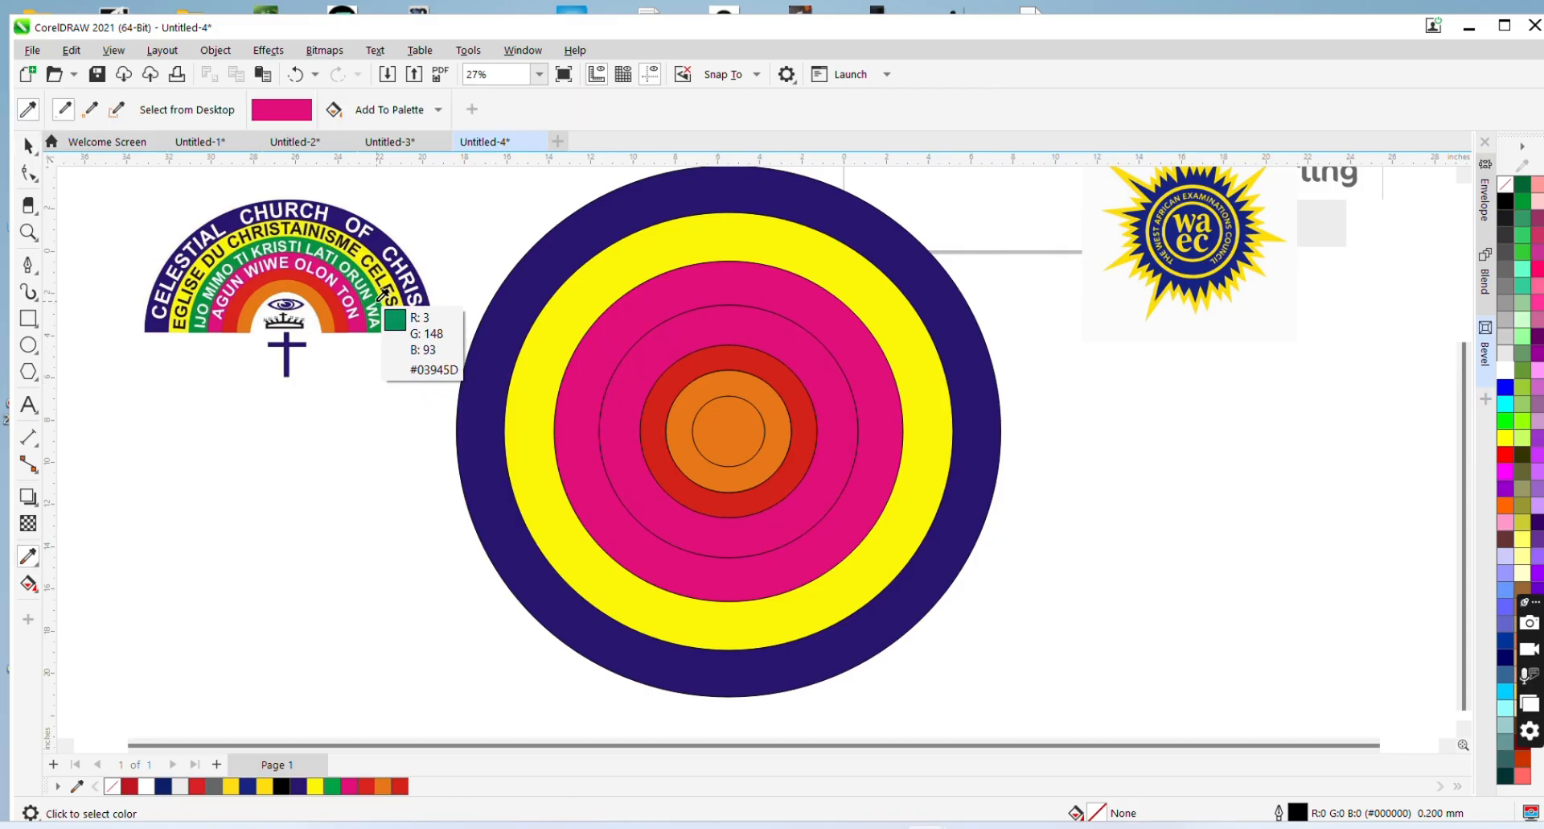
shift+click(383, 318)
click(594, 357)
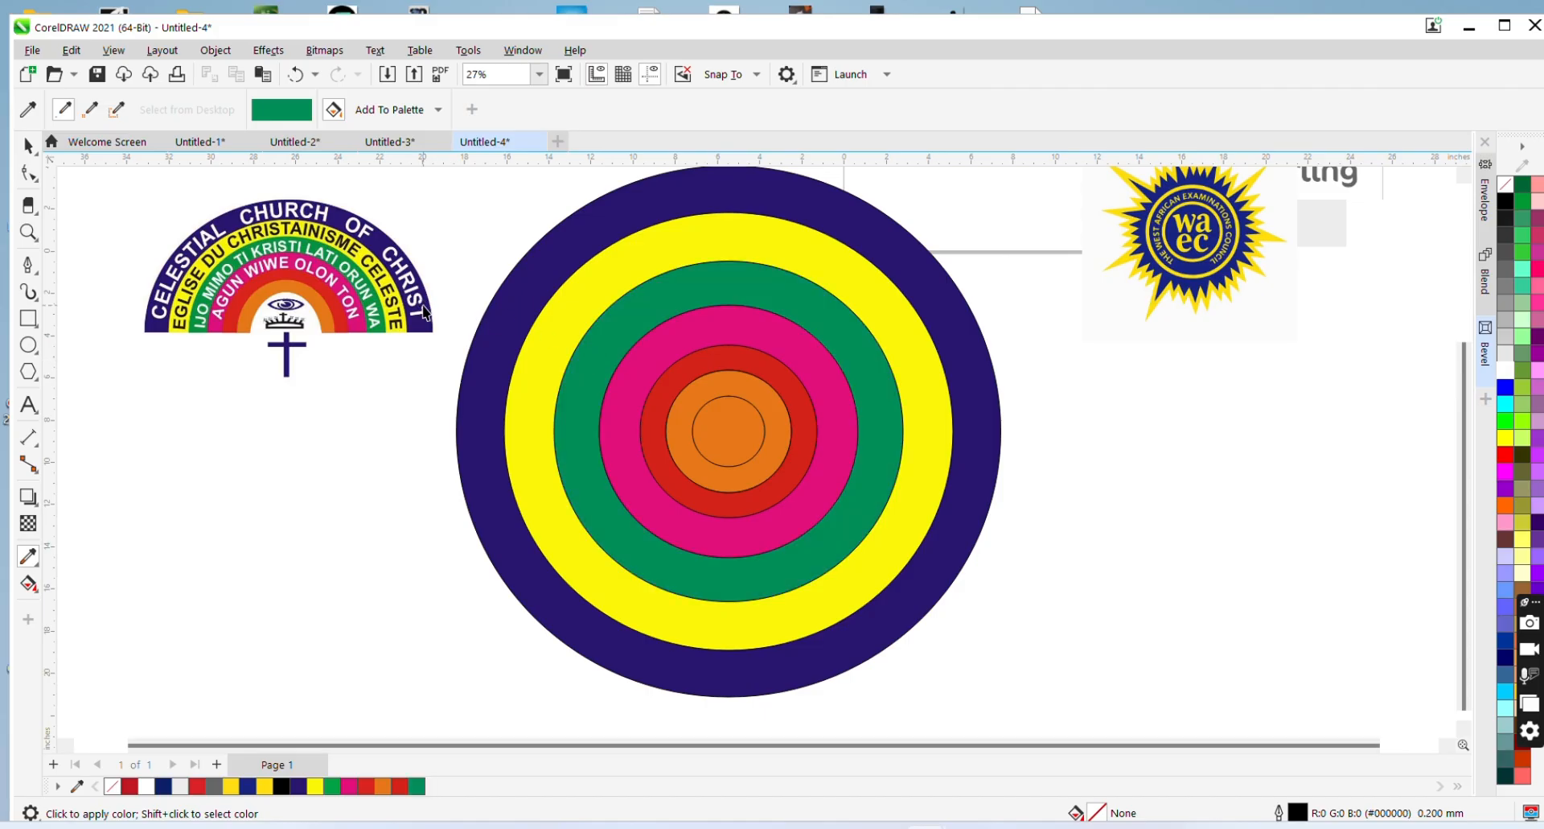
key(space)
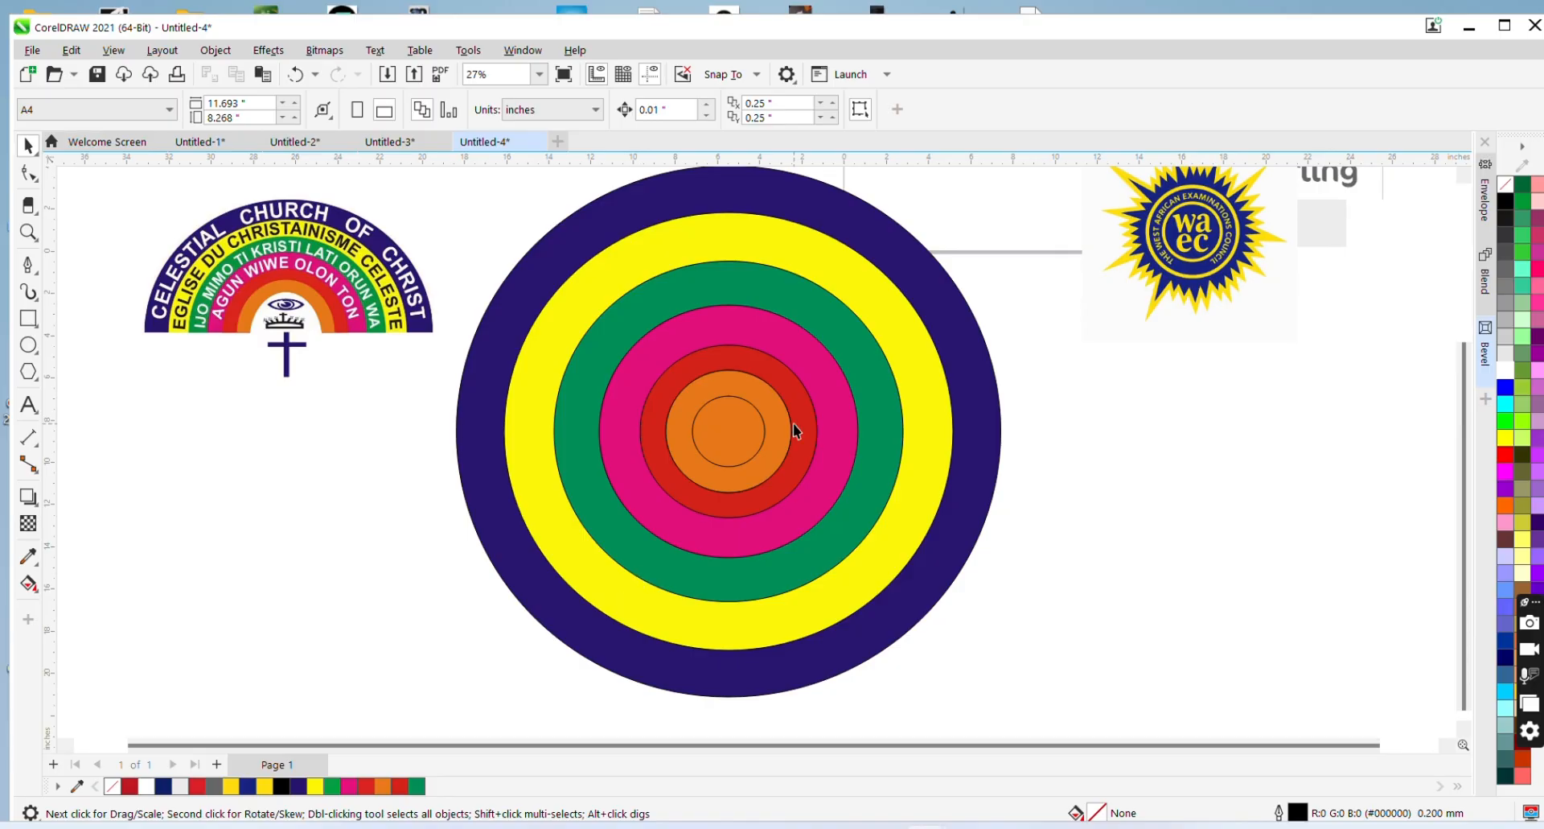
click(744, 199)
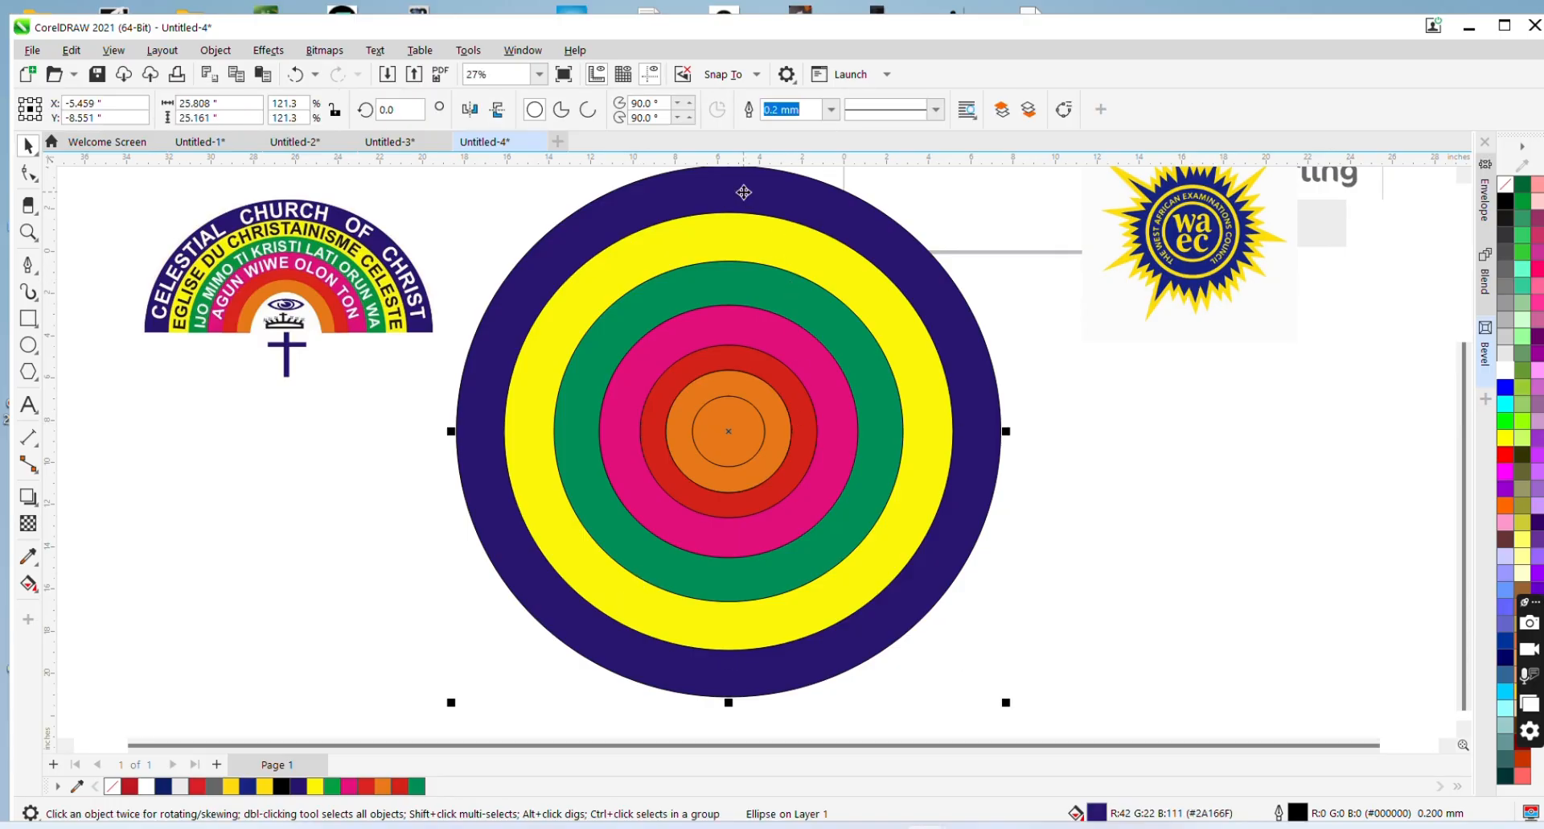
click(1074, 489)
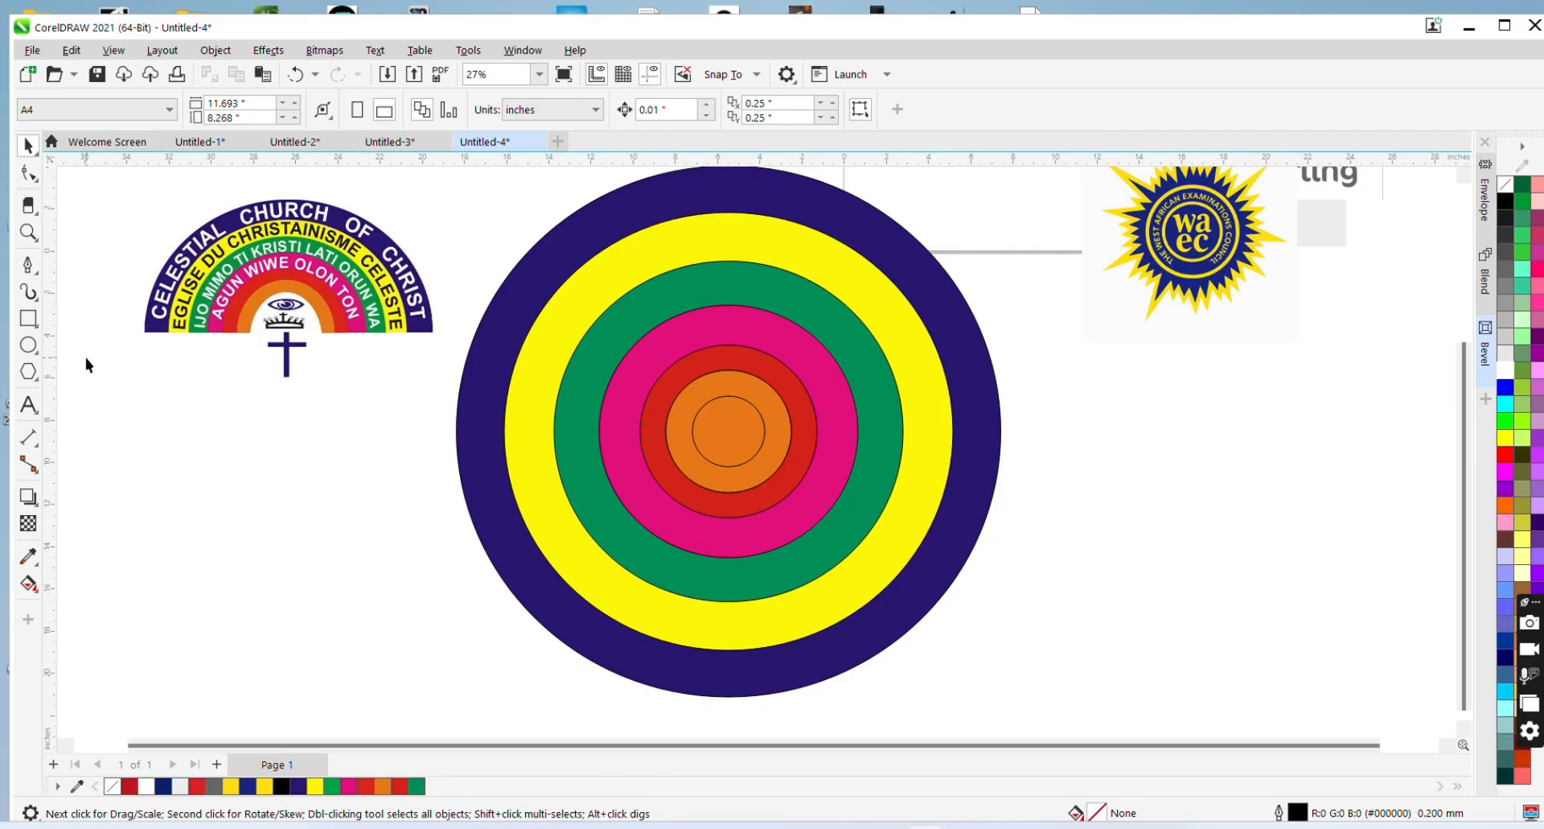
click(525, 408)
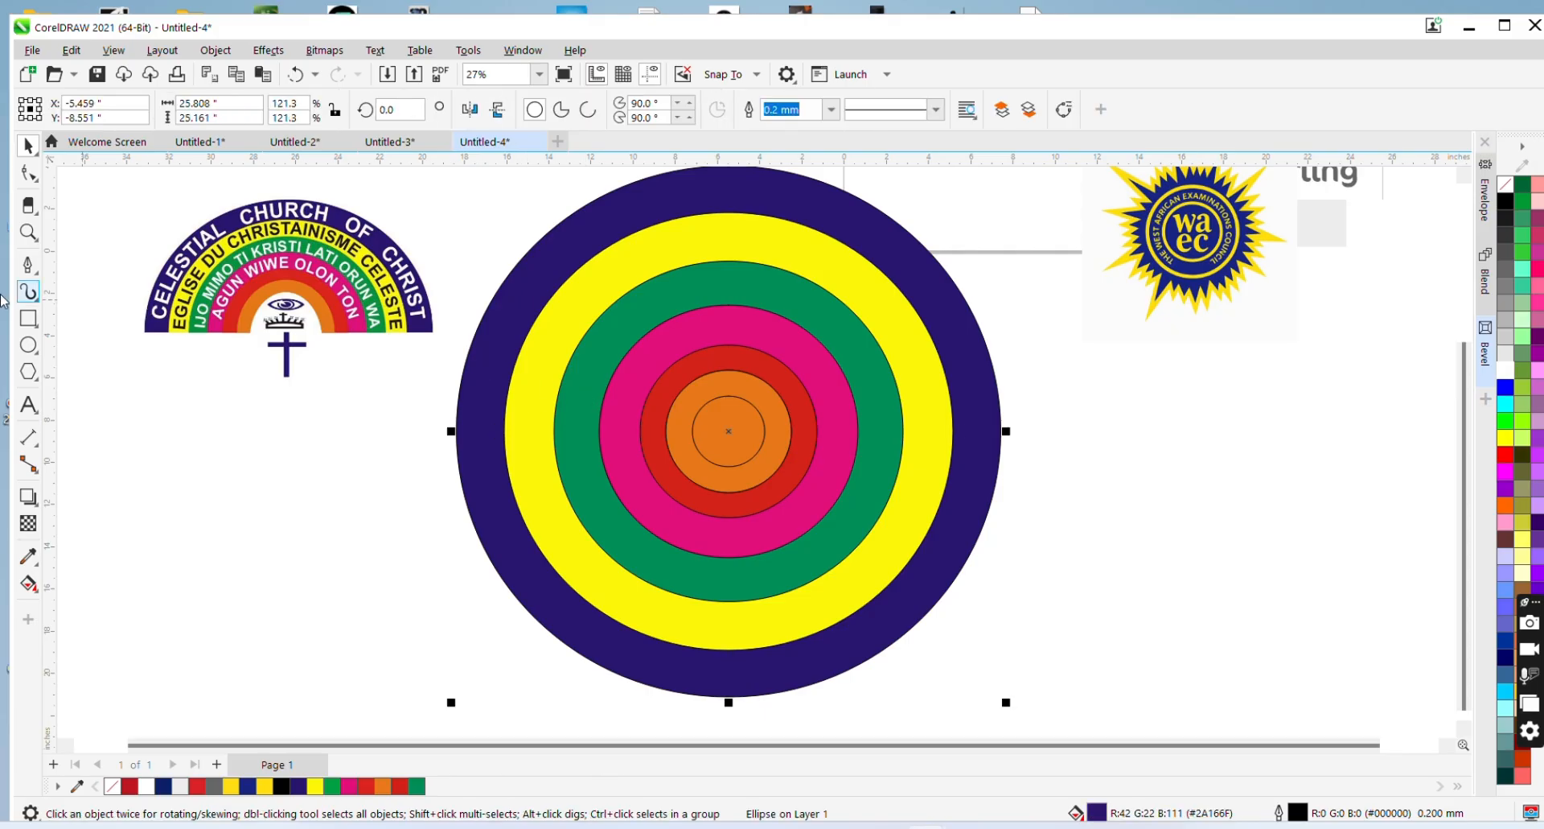
Draw a rectangle about 29.6 by 18 inches covering the lower half of the circles and fill it white
click(28, 318)
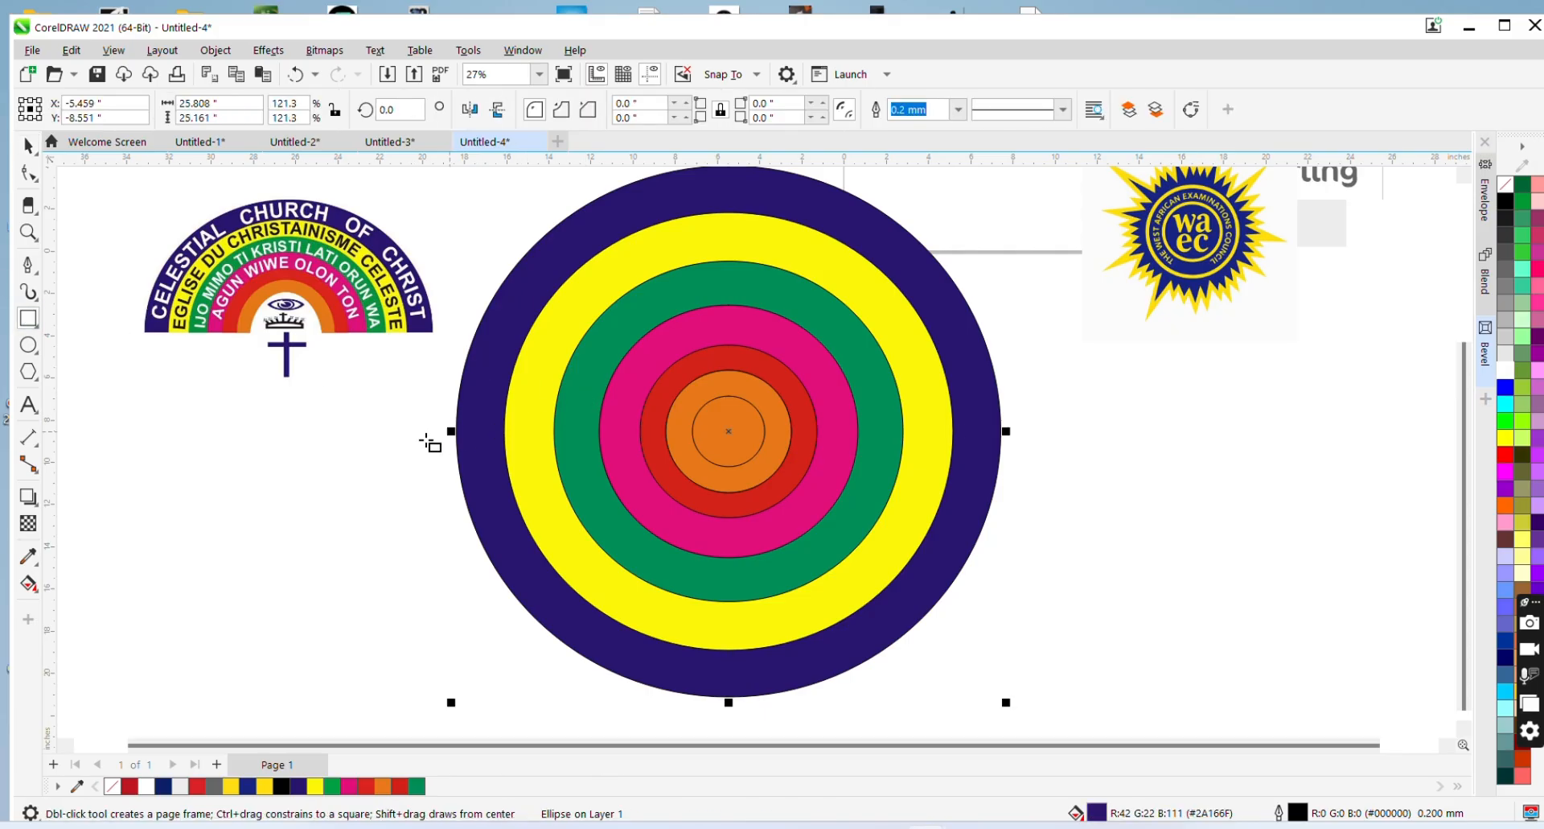
drag(424, 439, 1051, 781)
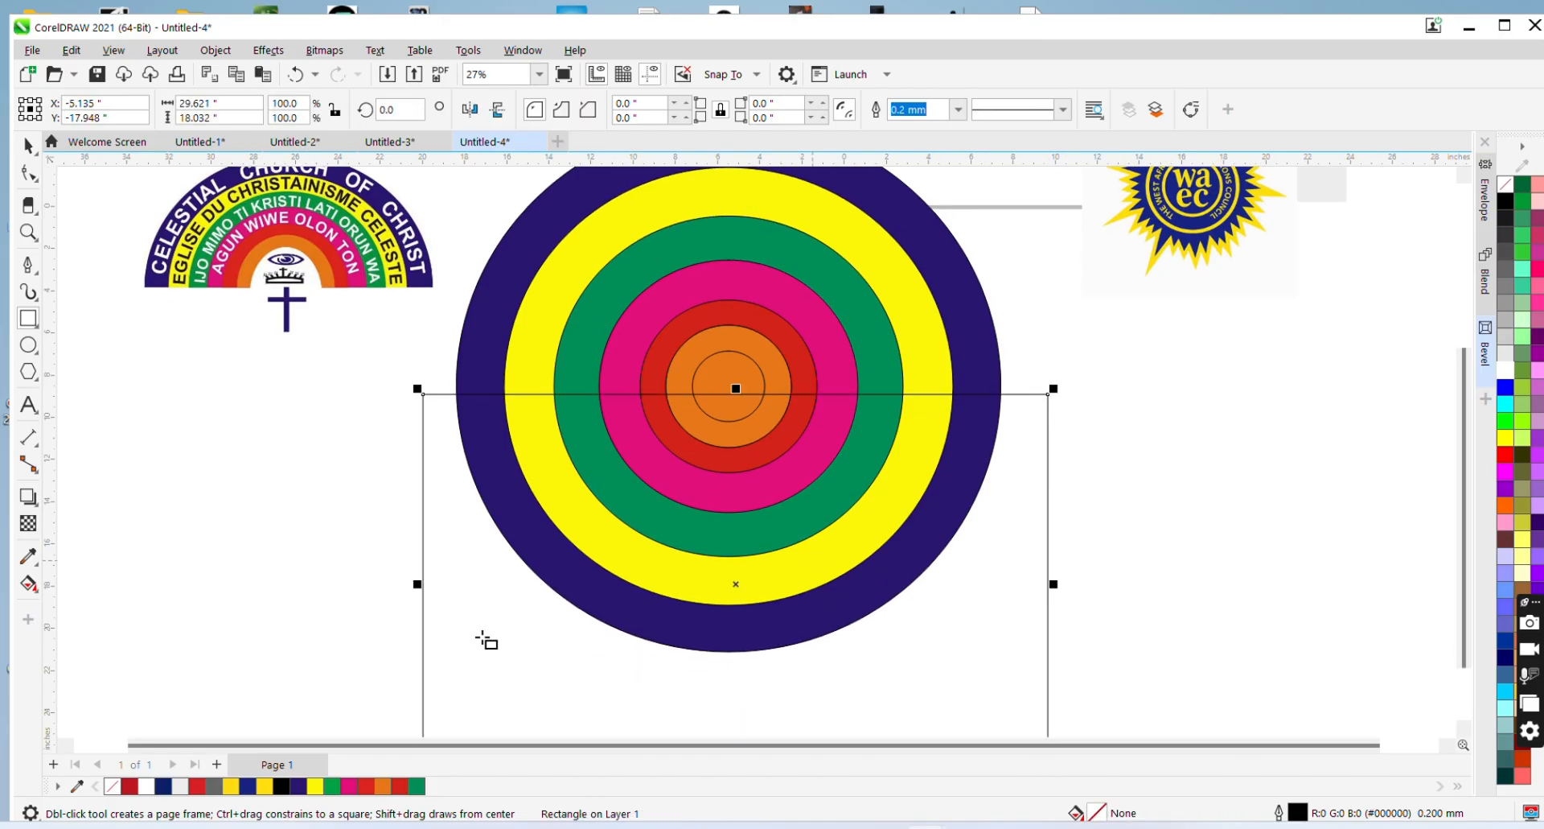
click(148, 790)
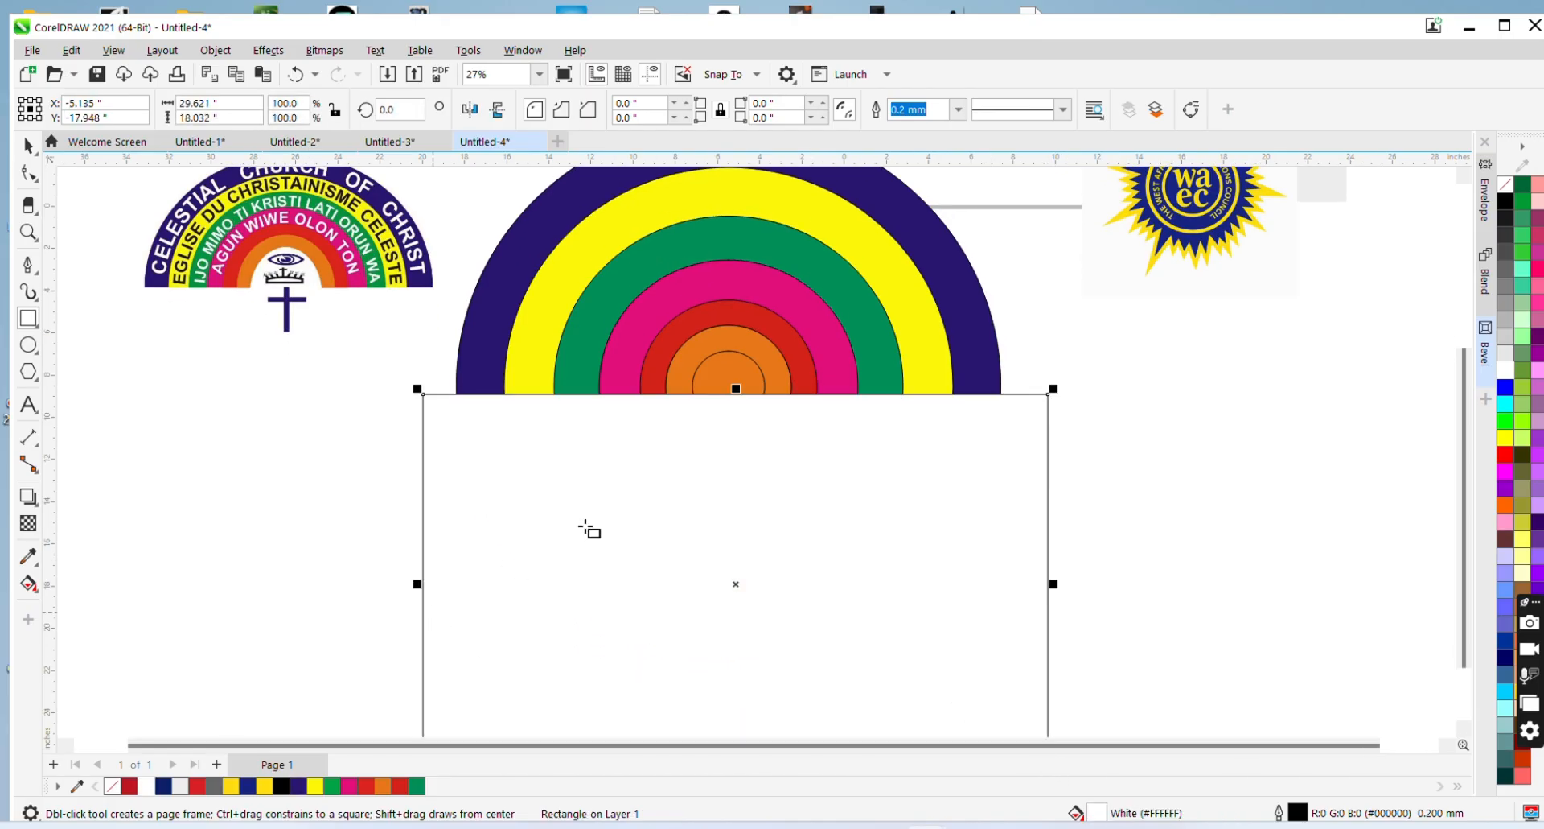
Group all the concentric circles and bring the group in front of the rectangle
key(space)
key(z)
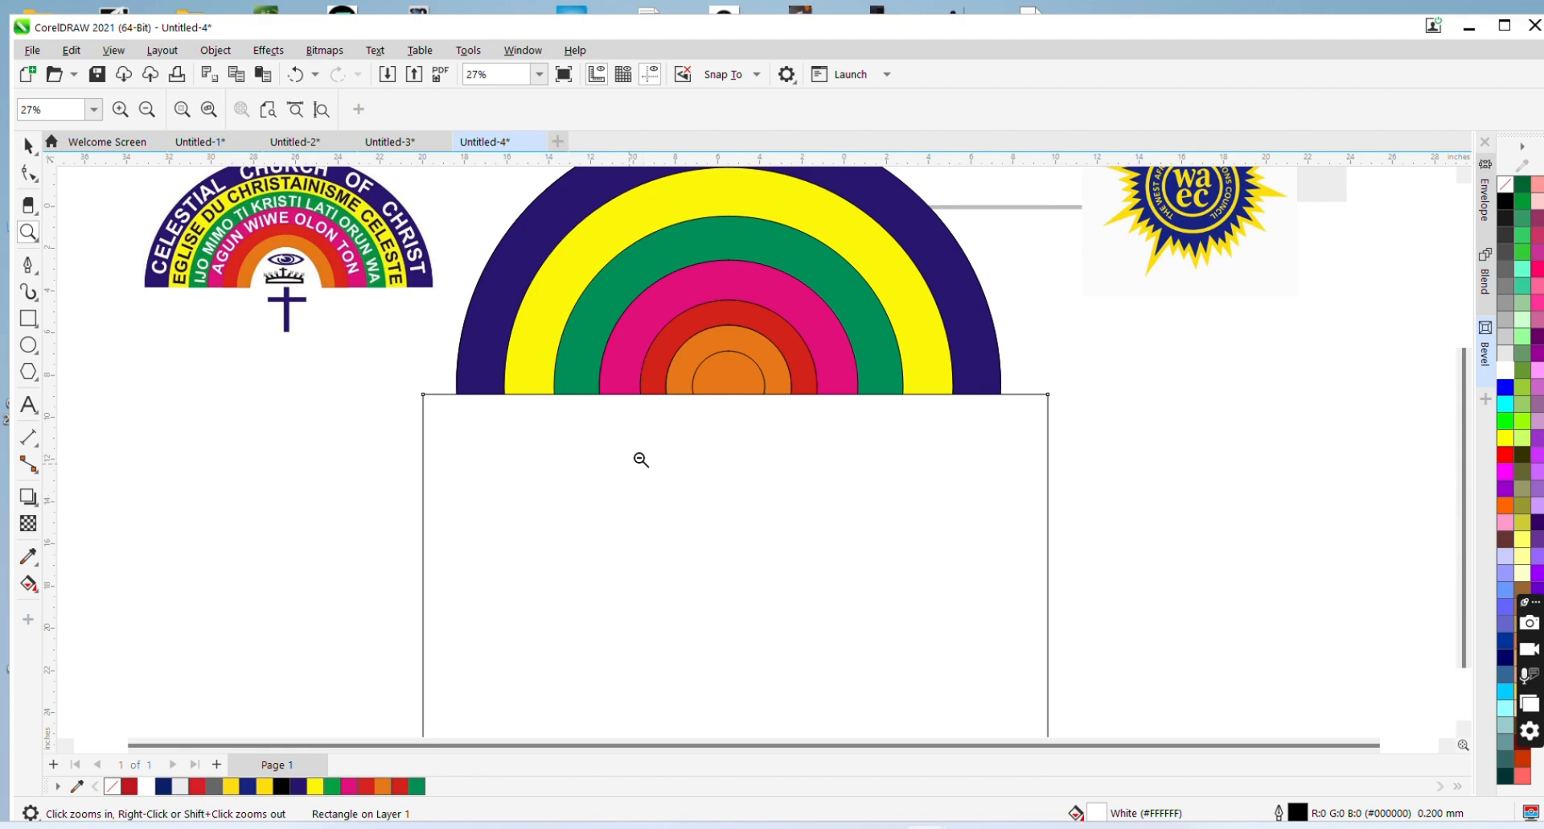
shift+click(758, 431)
key(F3)
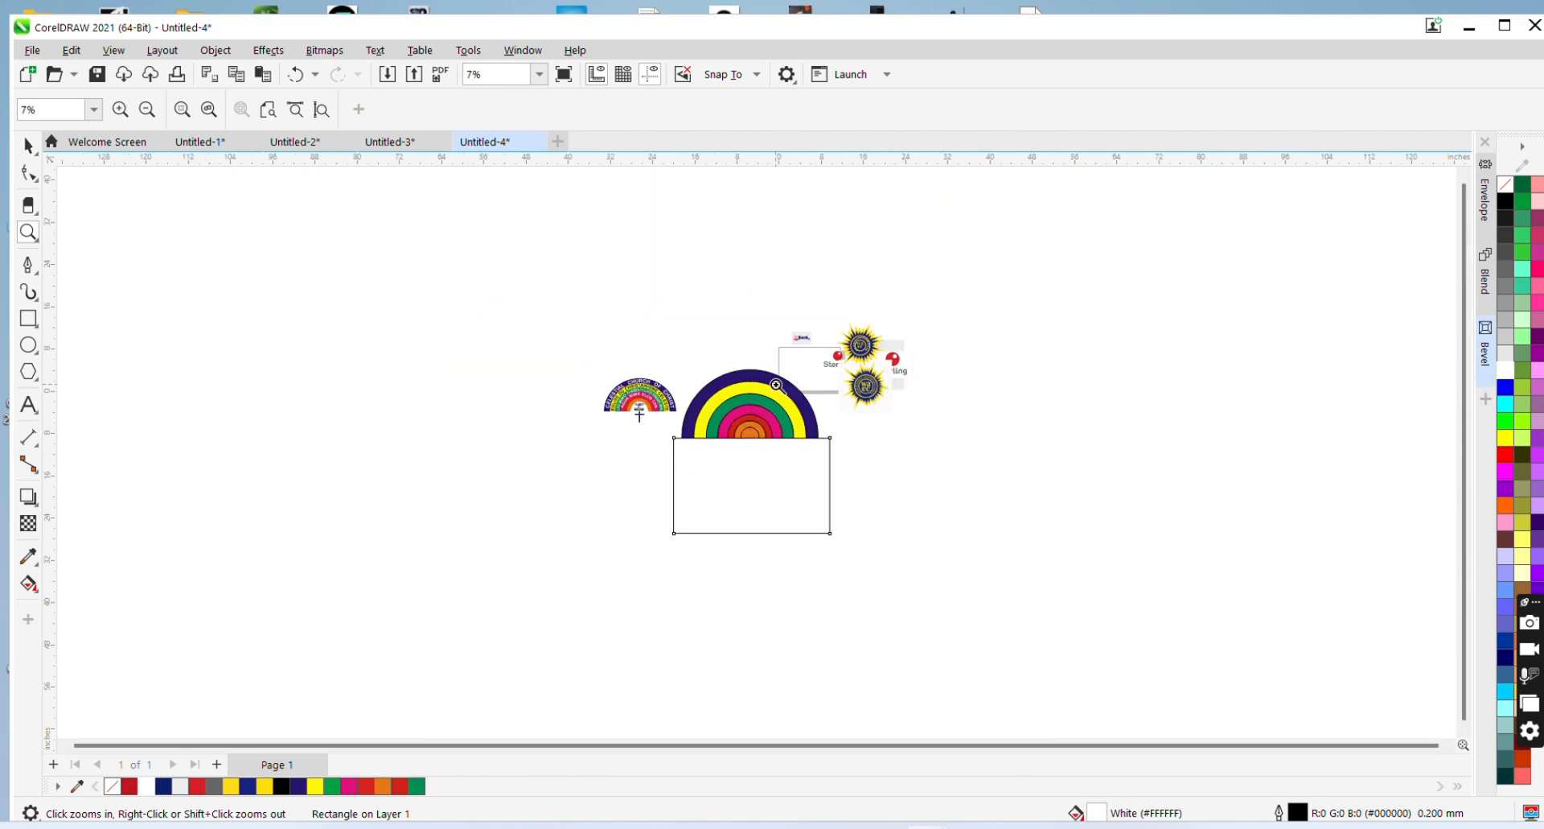
click(751, 423)
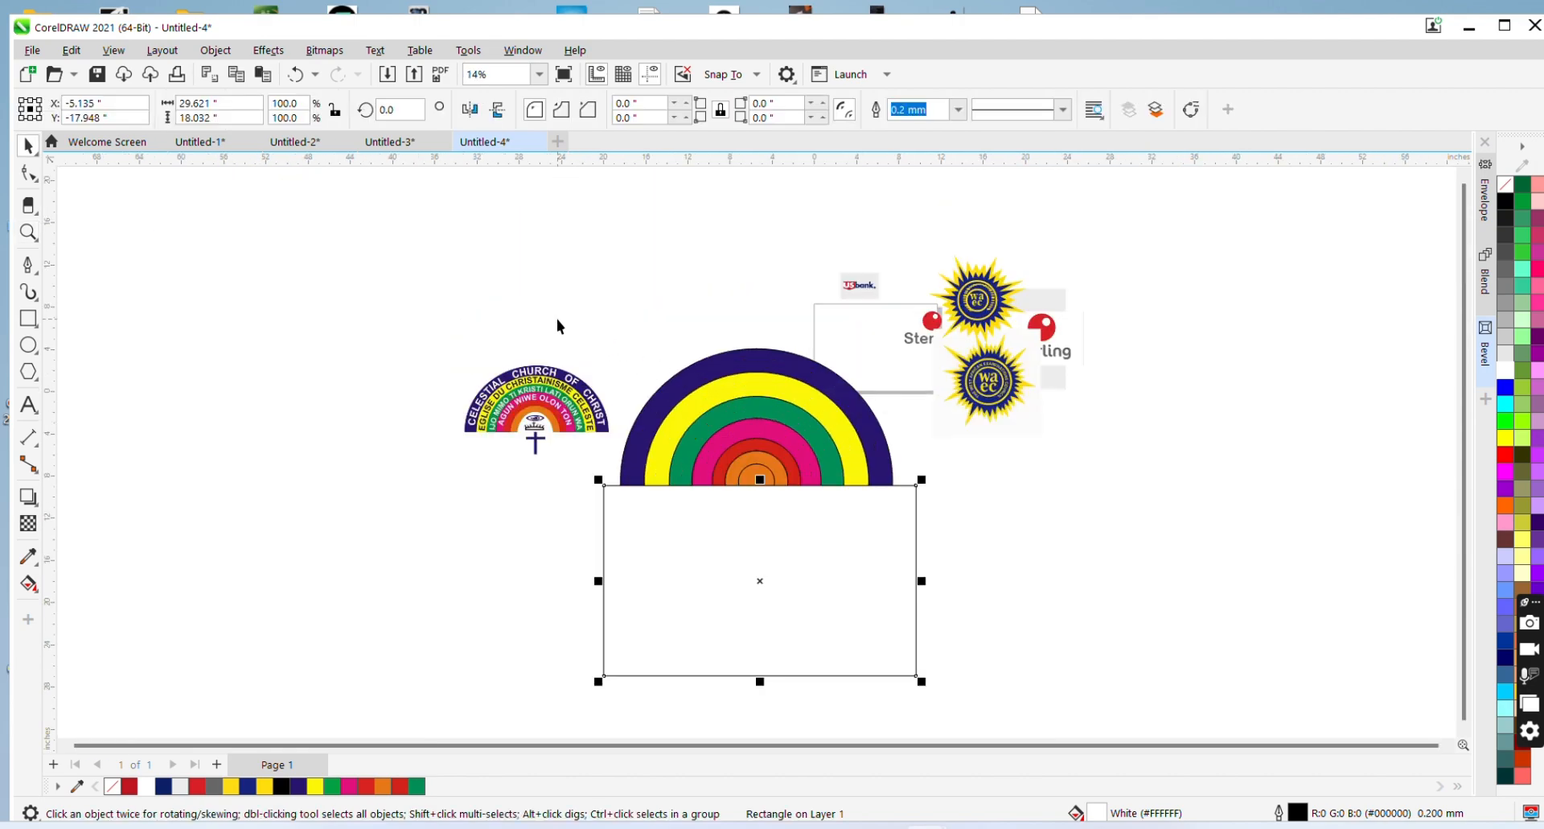
drag(561, 326, 969, 590)
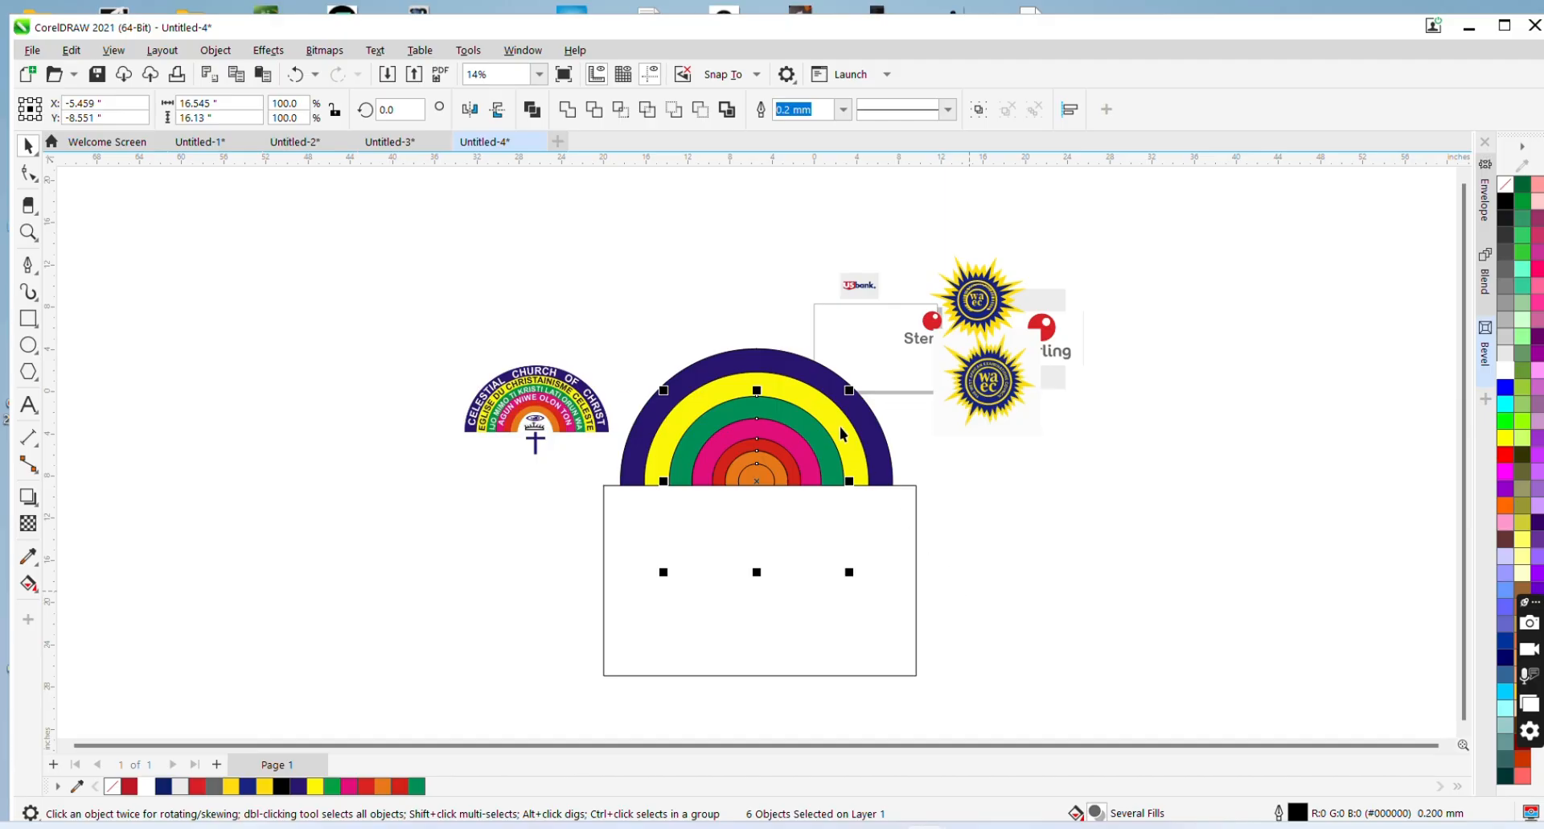
drag(506, 301, 965, 650)
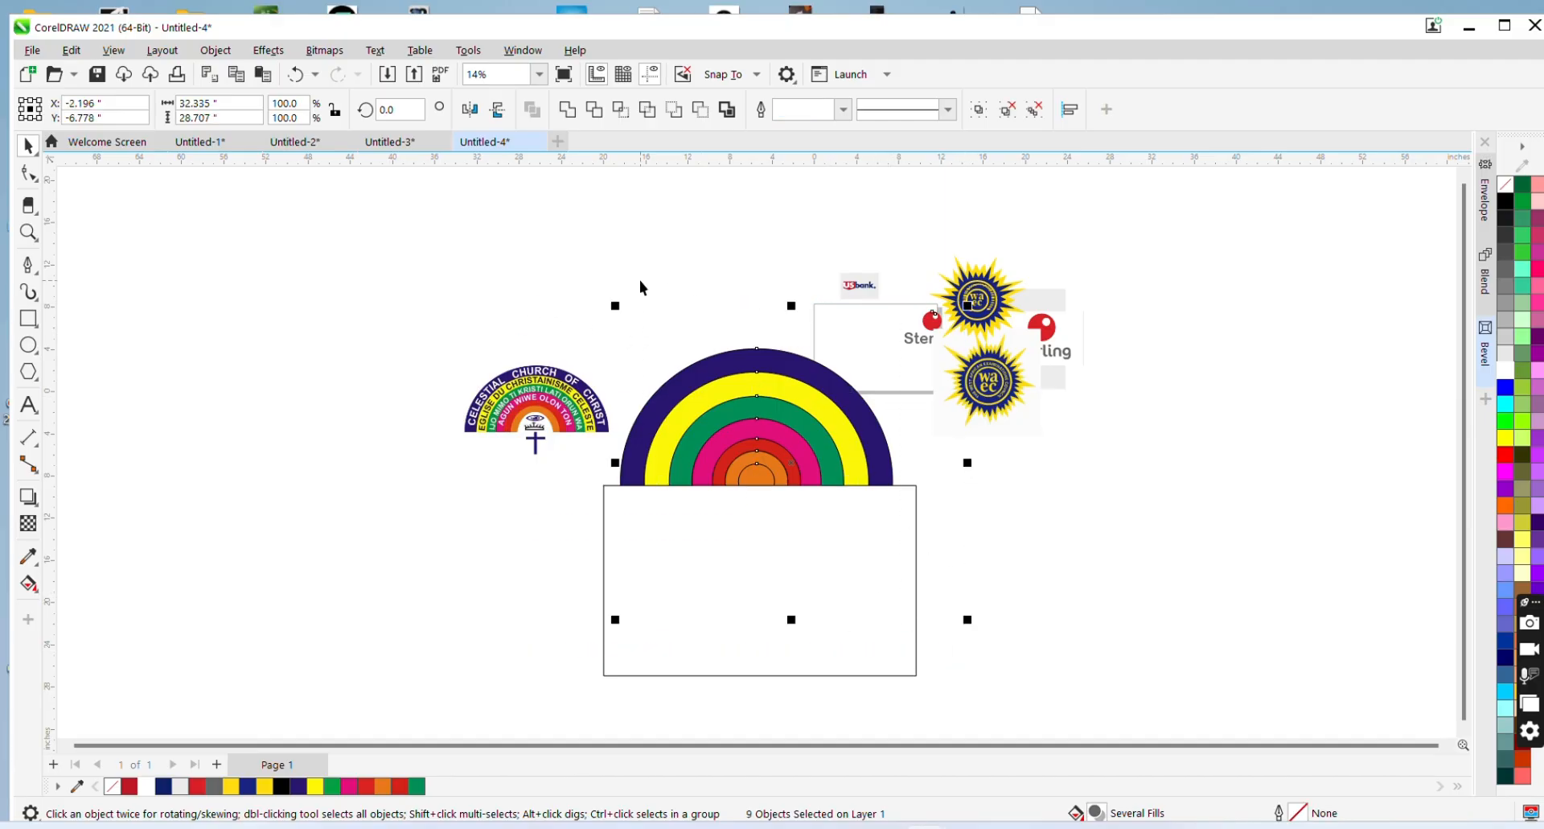
drag(549, 287, 920, 629)
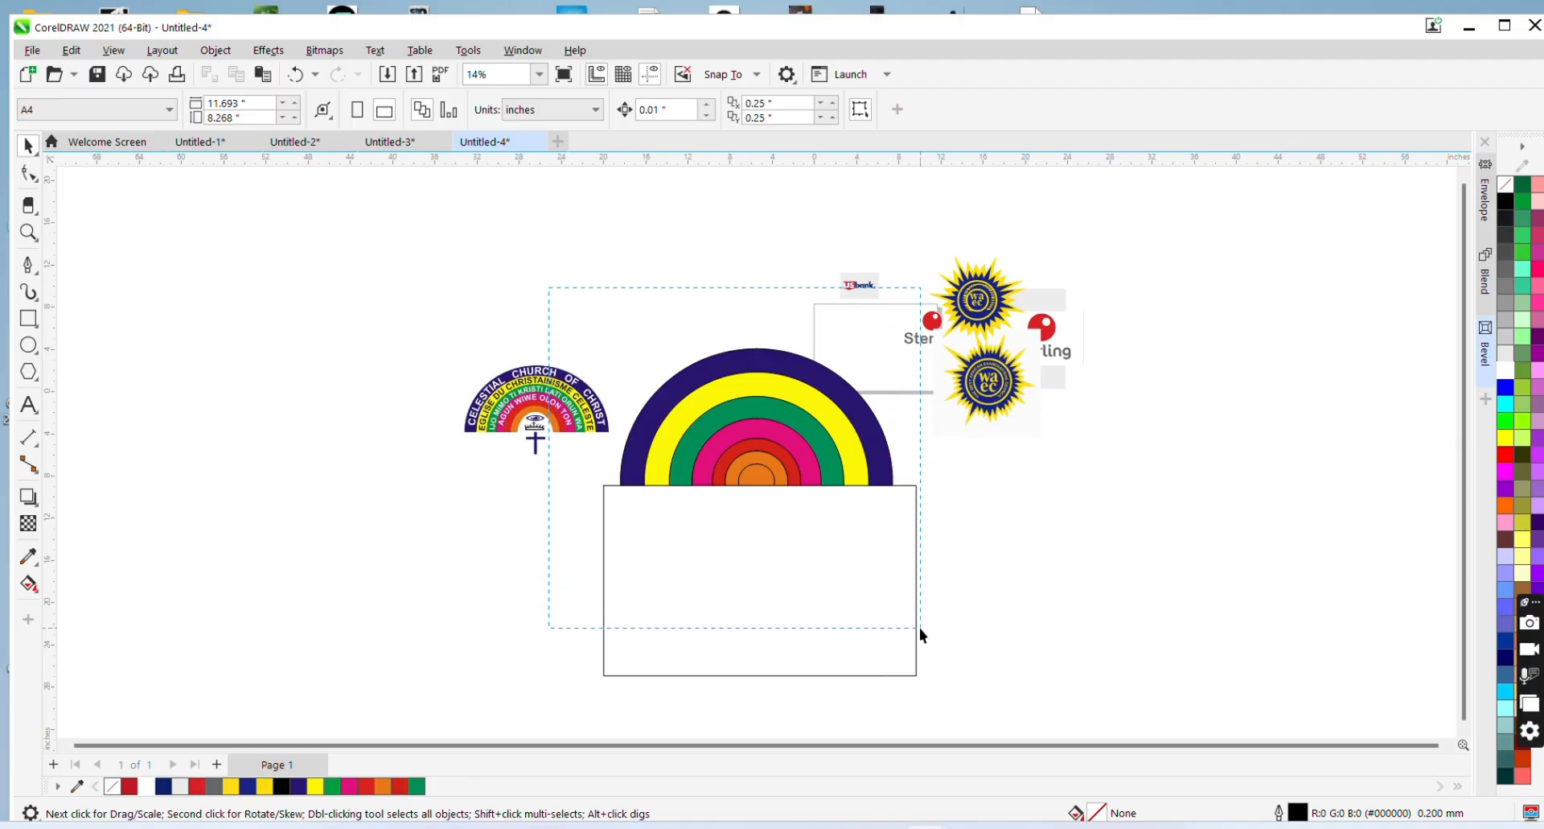
drag(919, 628, 920, 628)
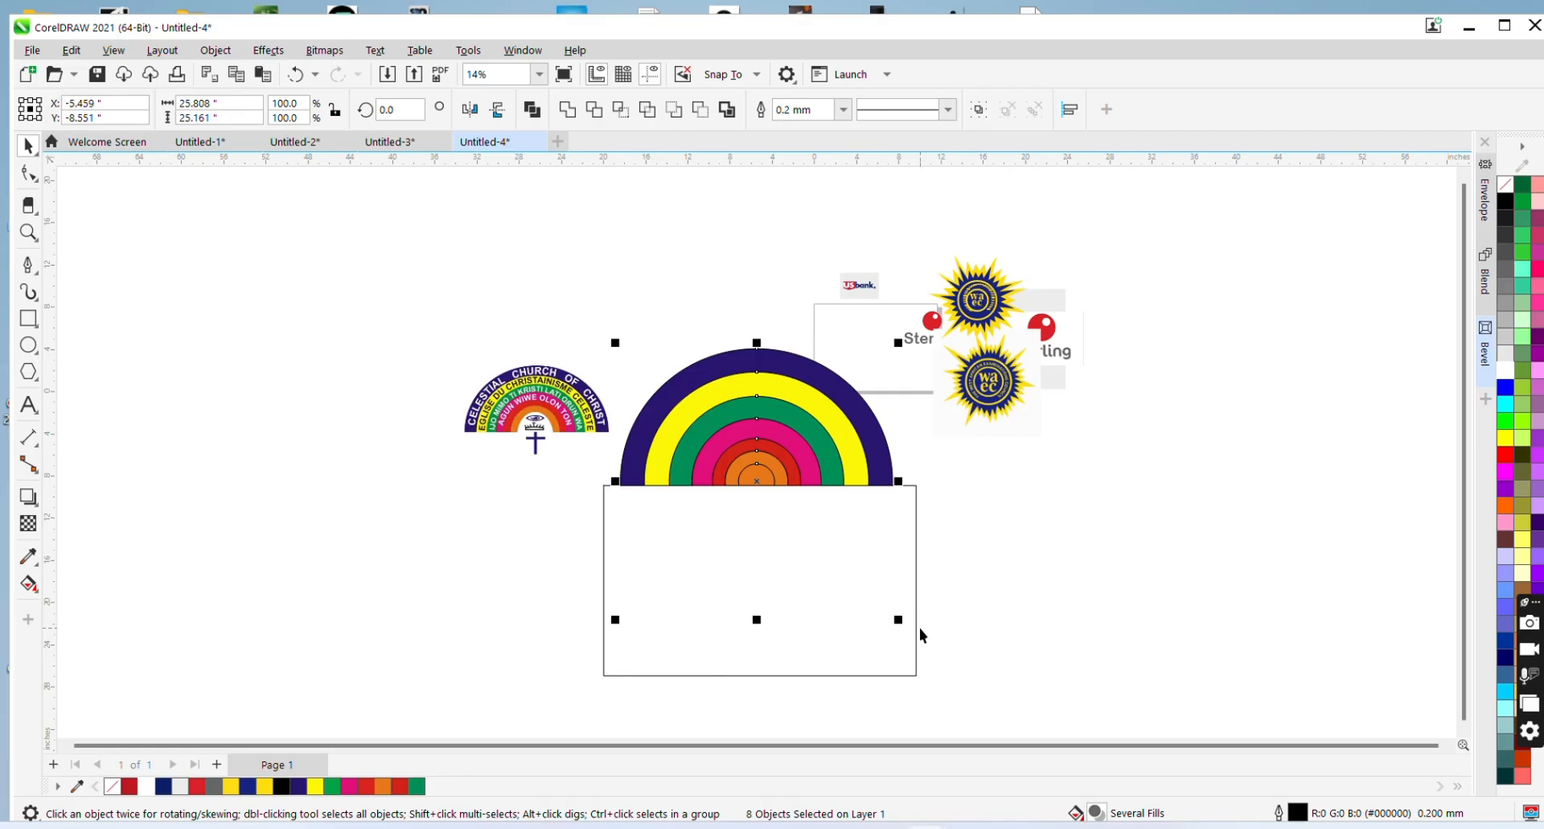
key(ctrl+g)
key(shift+Page_Up)
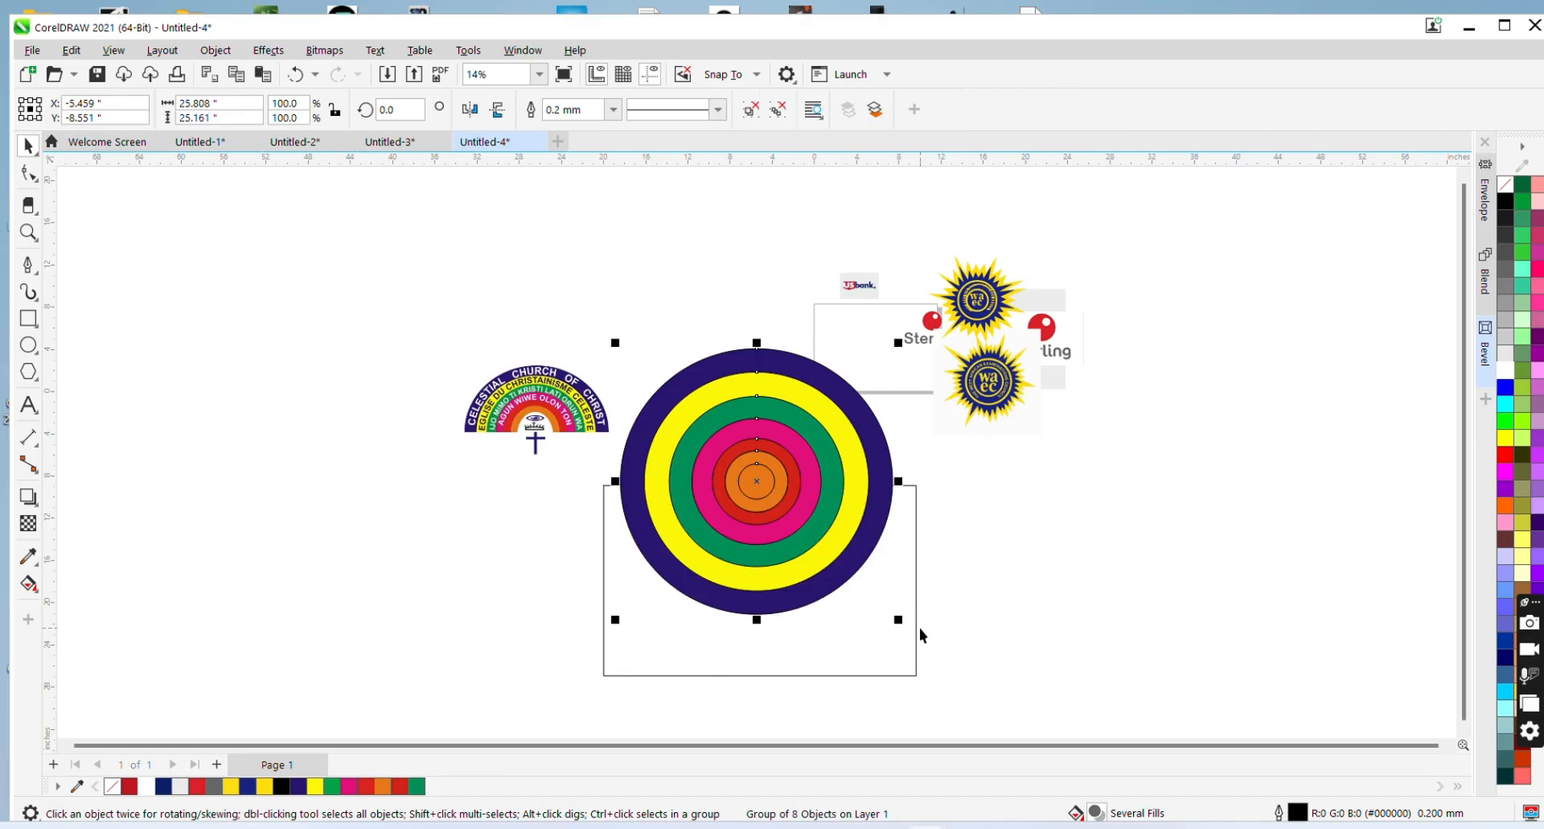
Fill the rectangle with orange #FF6600 and bring it in front of the circle group
click(890, 621)
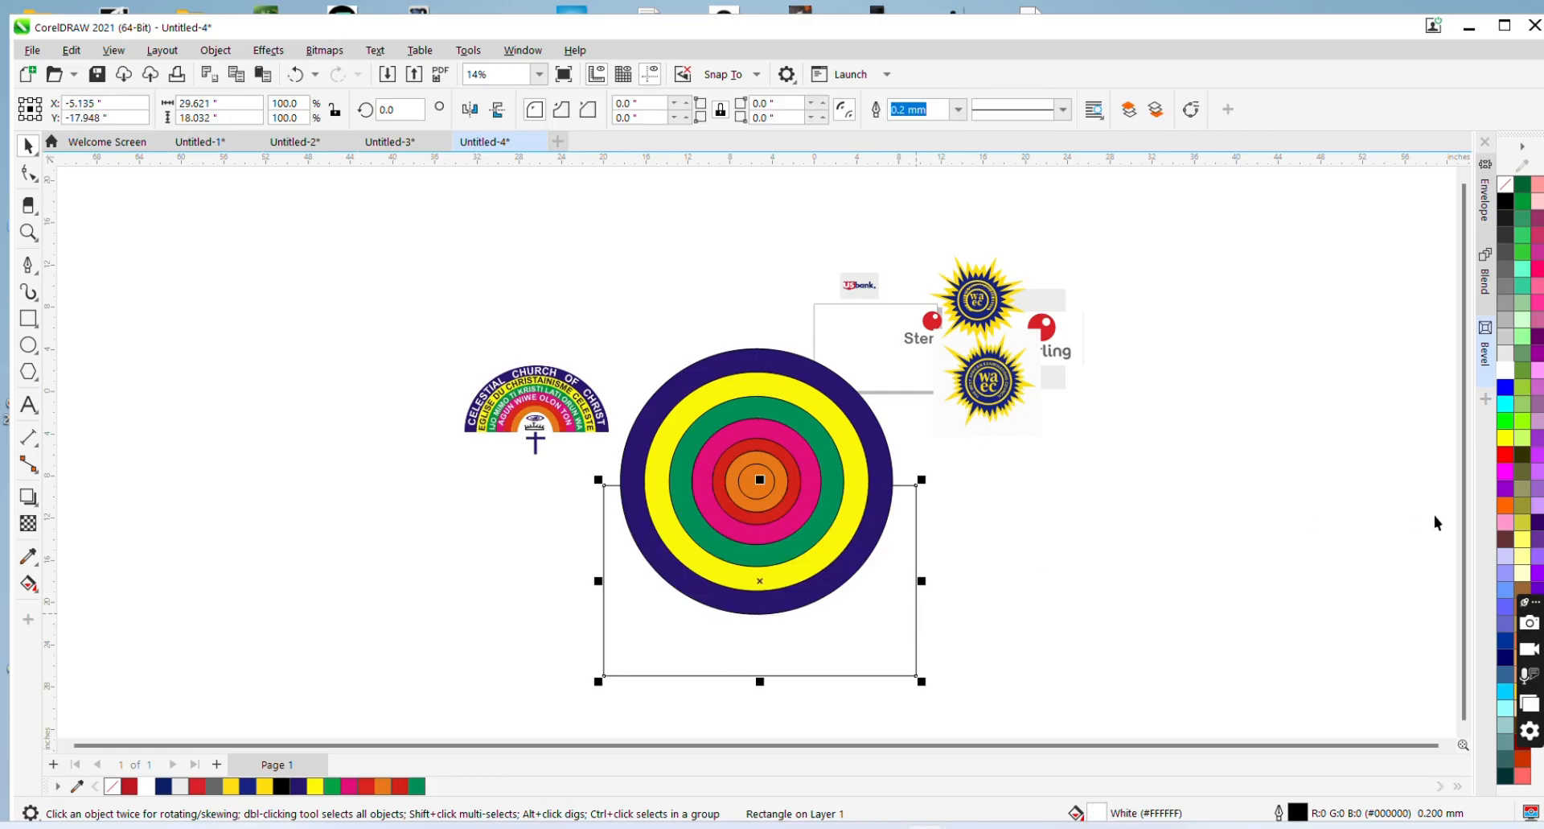
click(1511, 507)
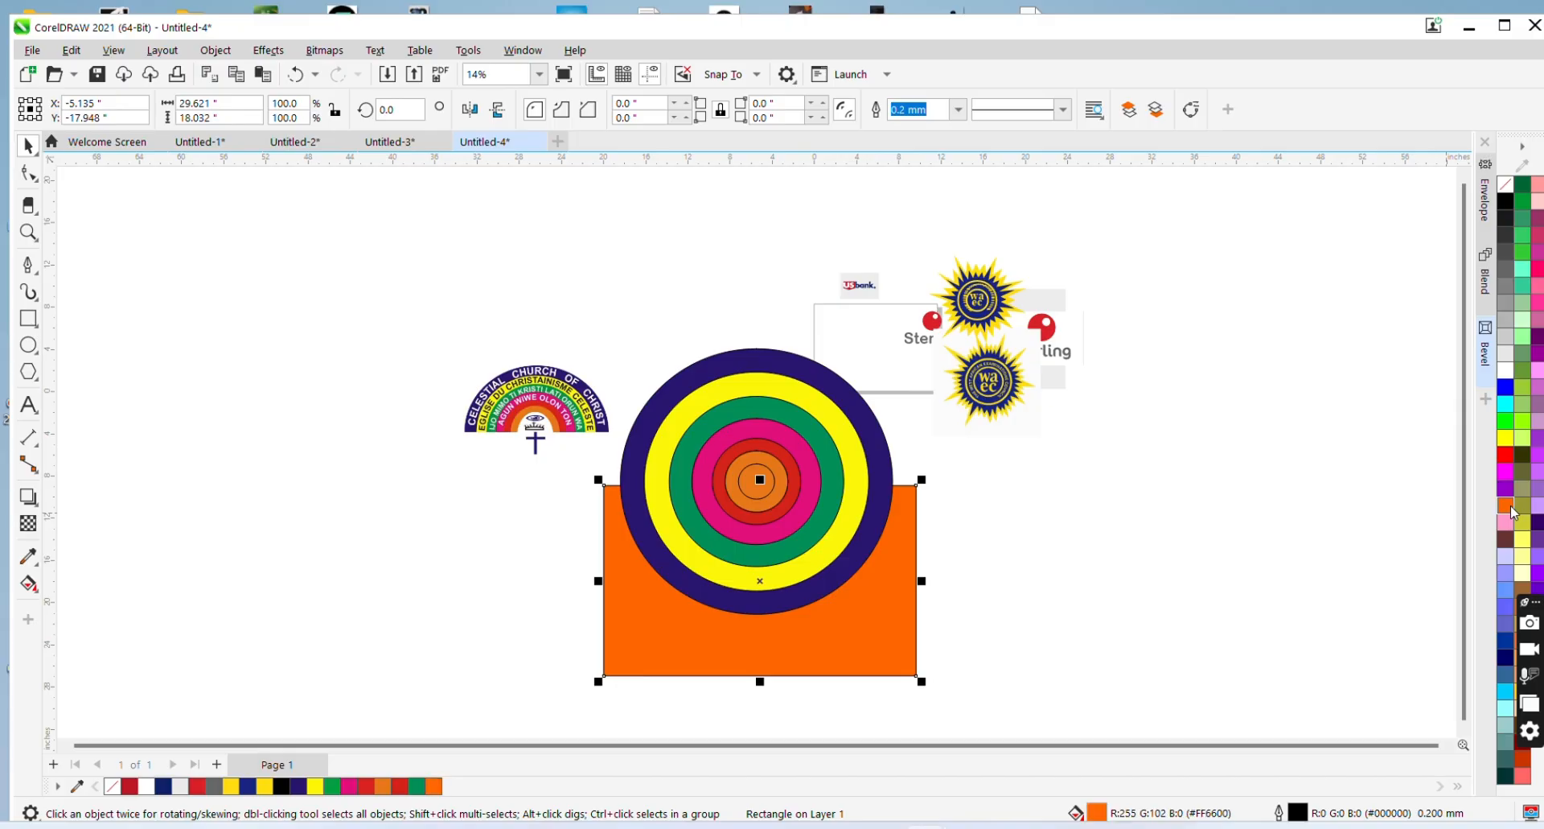
key(shift+Page_Up)
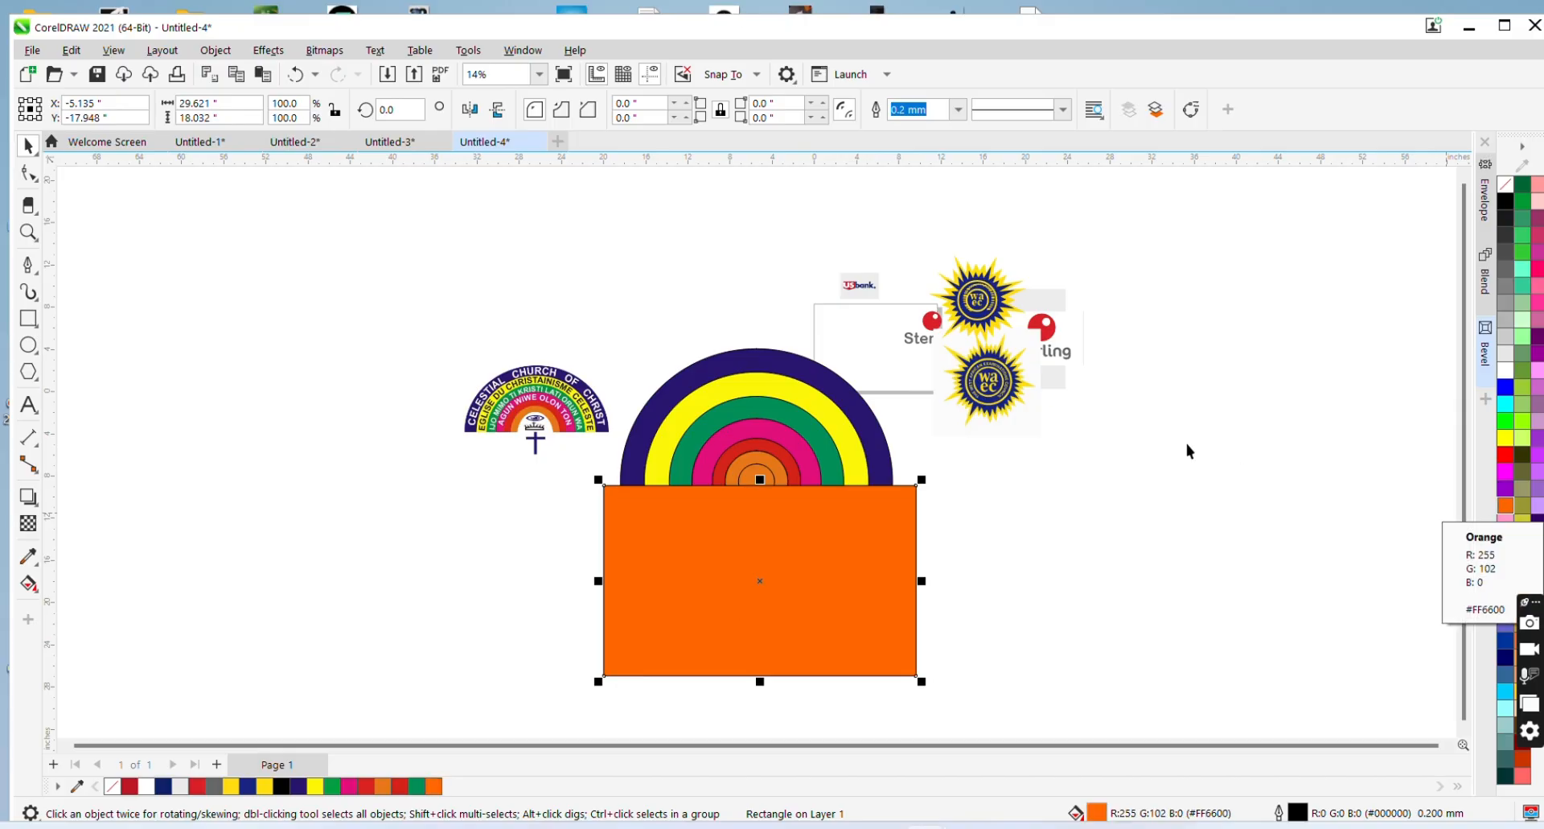
Trim the lower half off the circle group using the orange rectangle, and select the remaining half-circle group
shift+click(808, 420)
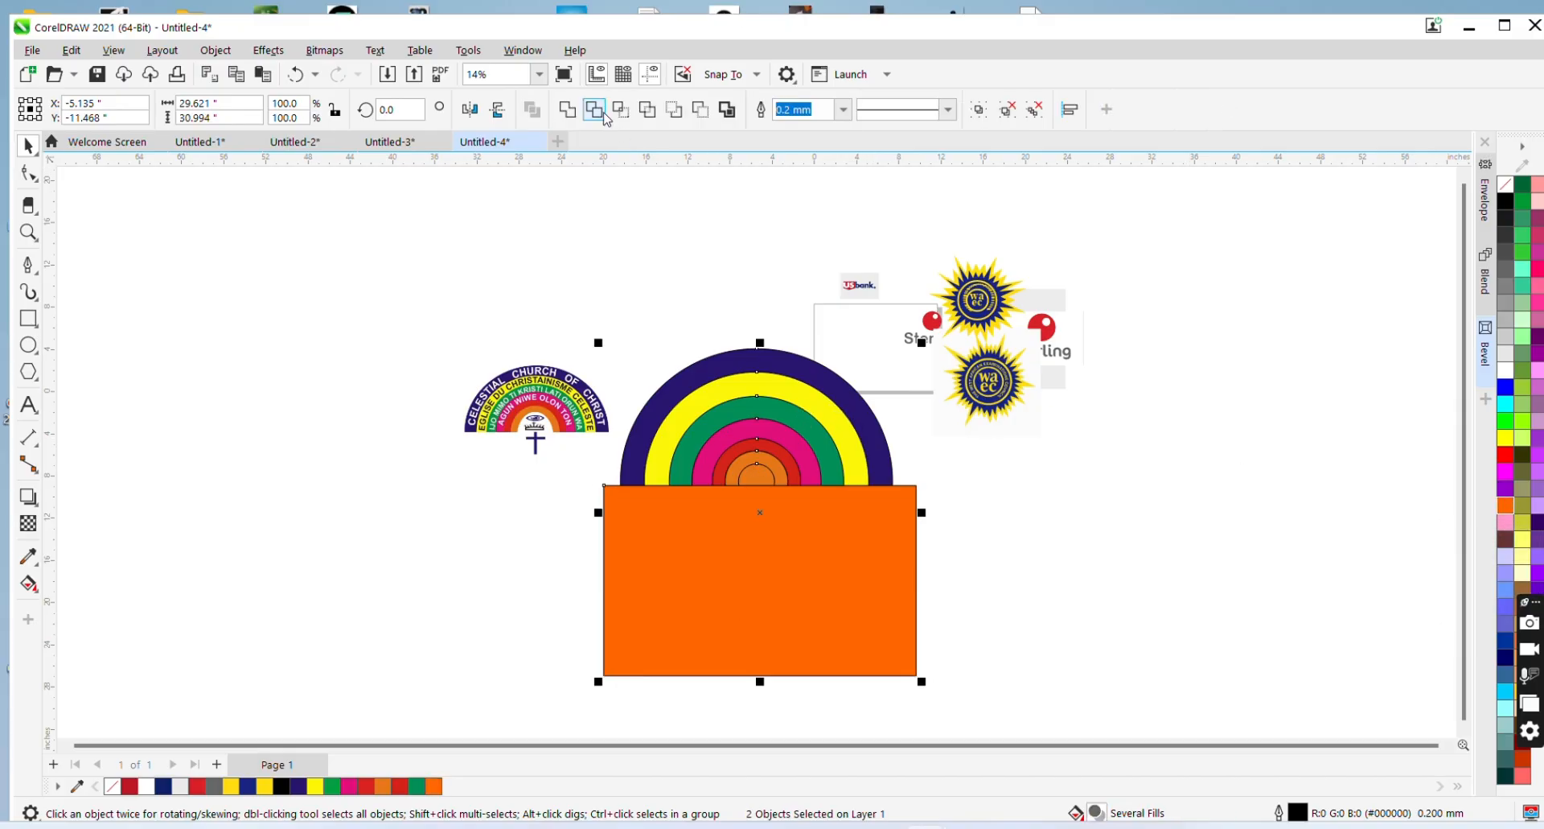
click(802, 398)
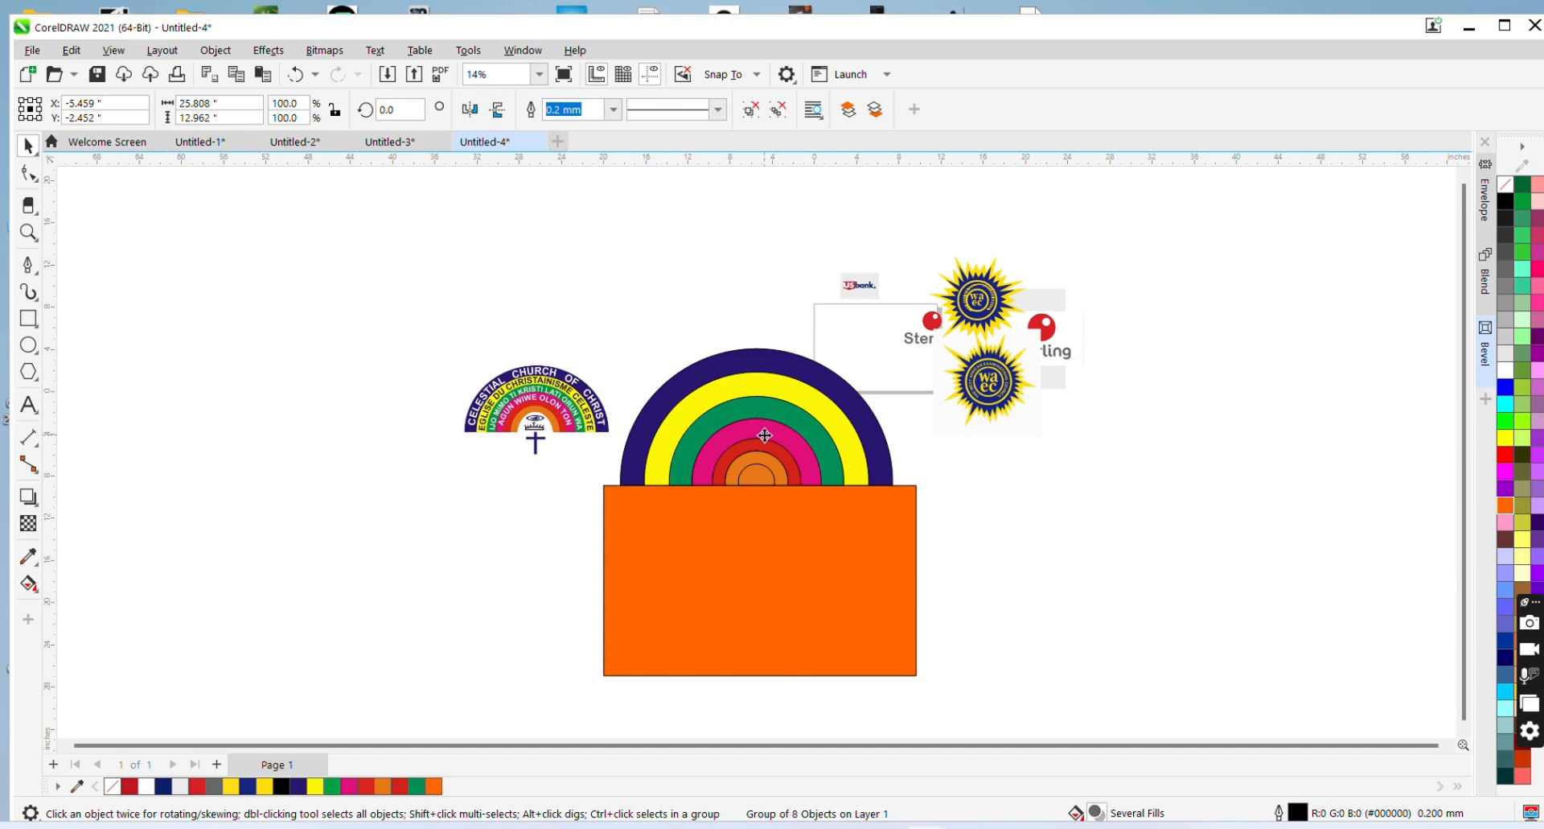
Move the half-circle group clear of the orange rectangle and delete the rectangle
drag(765, 434, 710, 328)
click(740, 543)
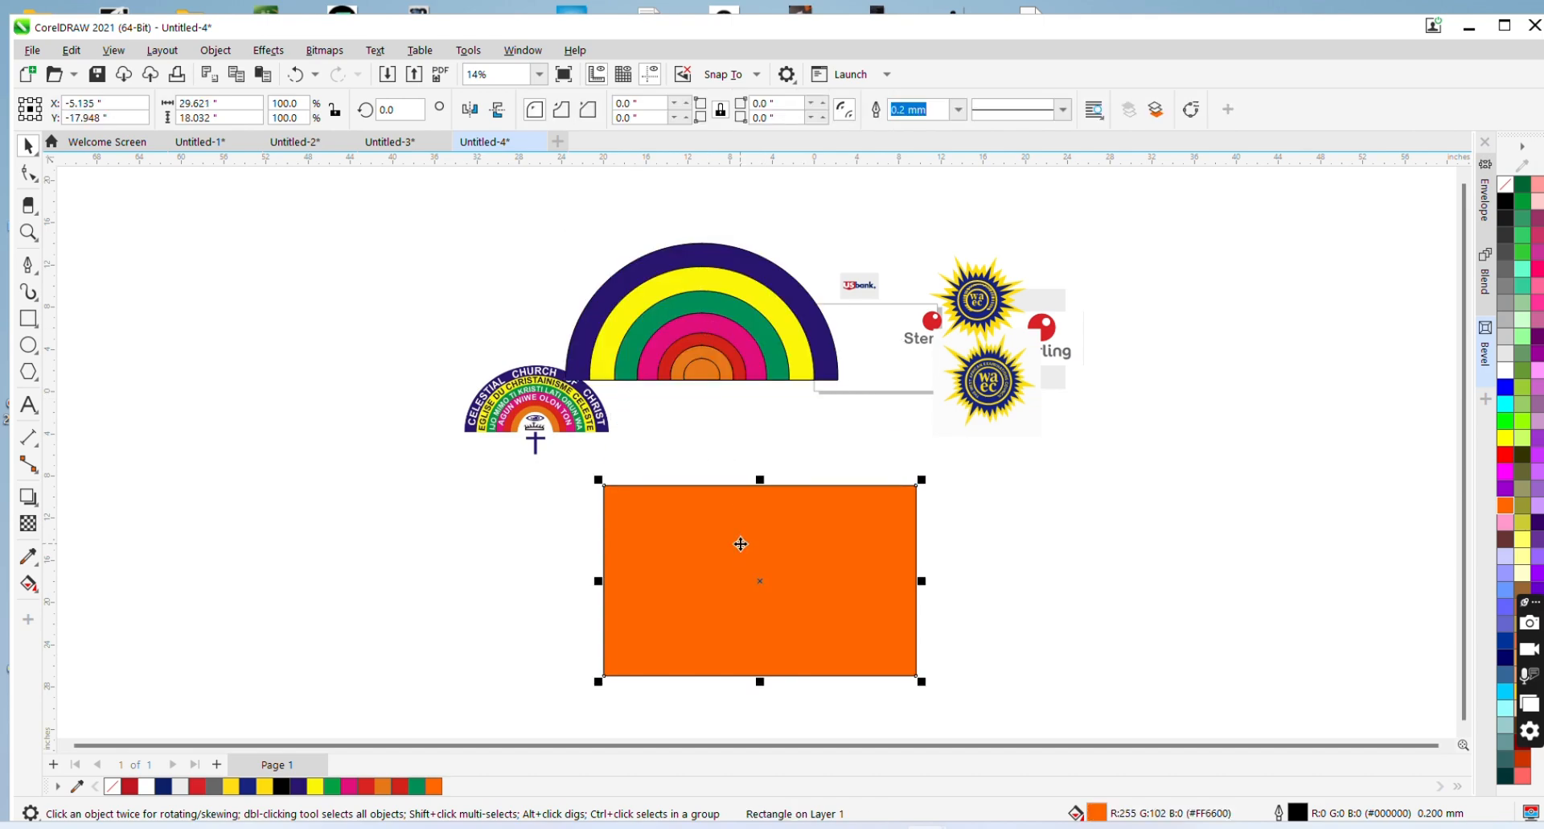
key(Delete)
Move the half-circle group down into the empty area and shift the reference logo beside it
click(699, 325)
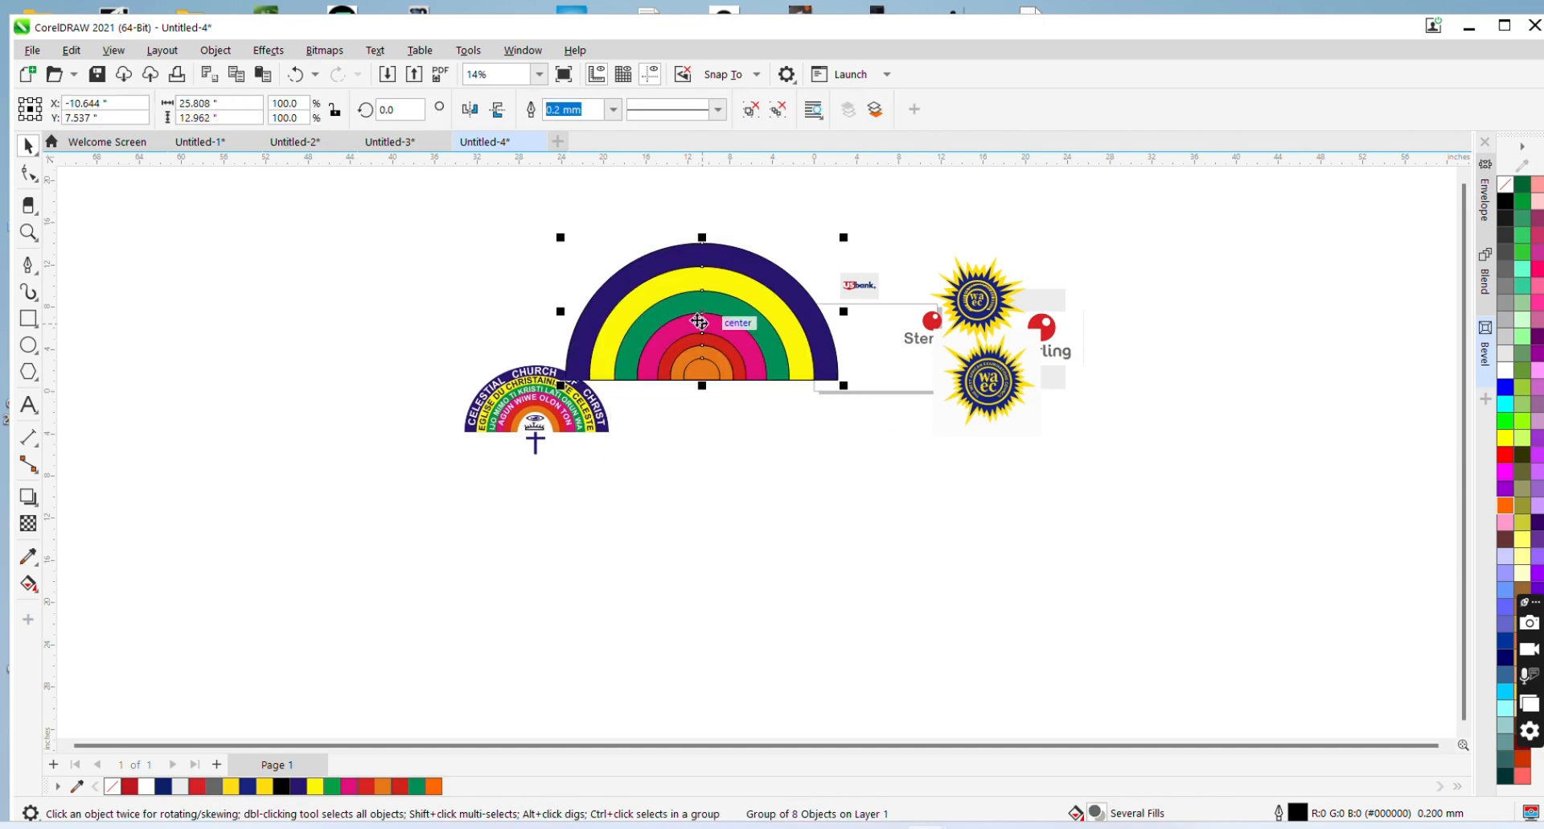
drag(699, 322, 712, 521)
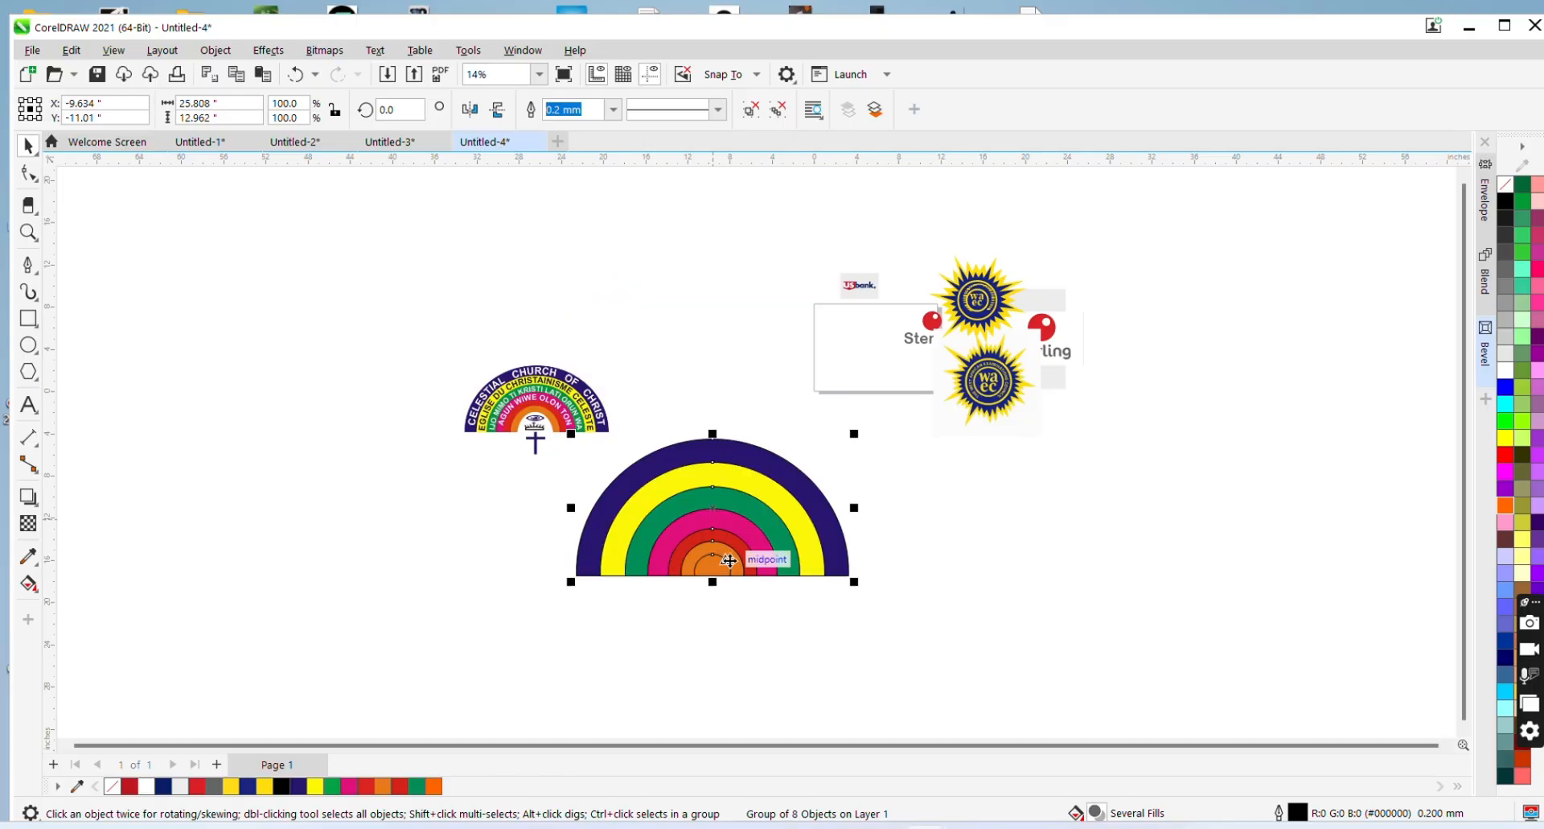
key(z)
click(730, 561)
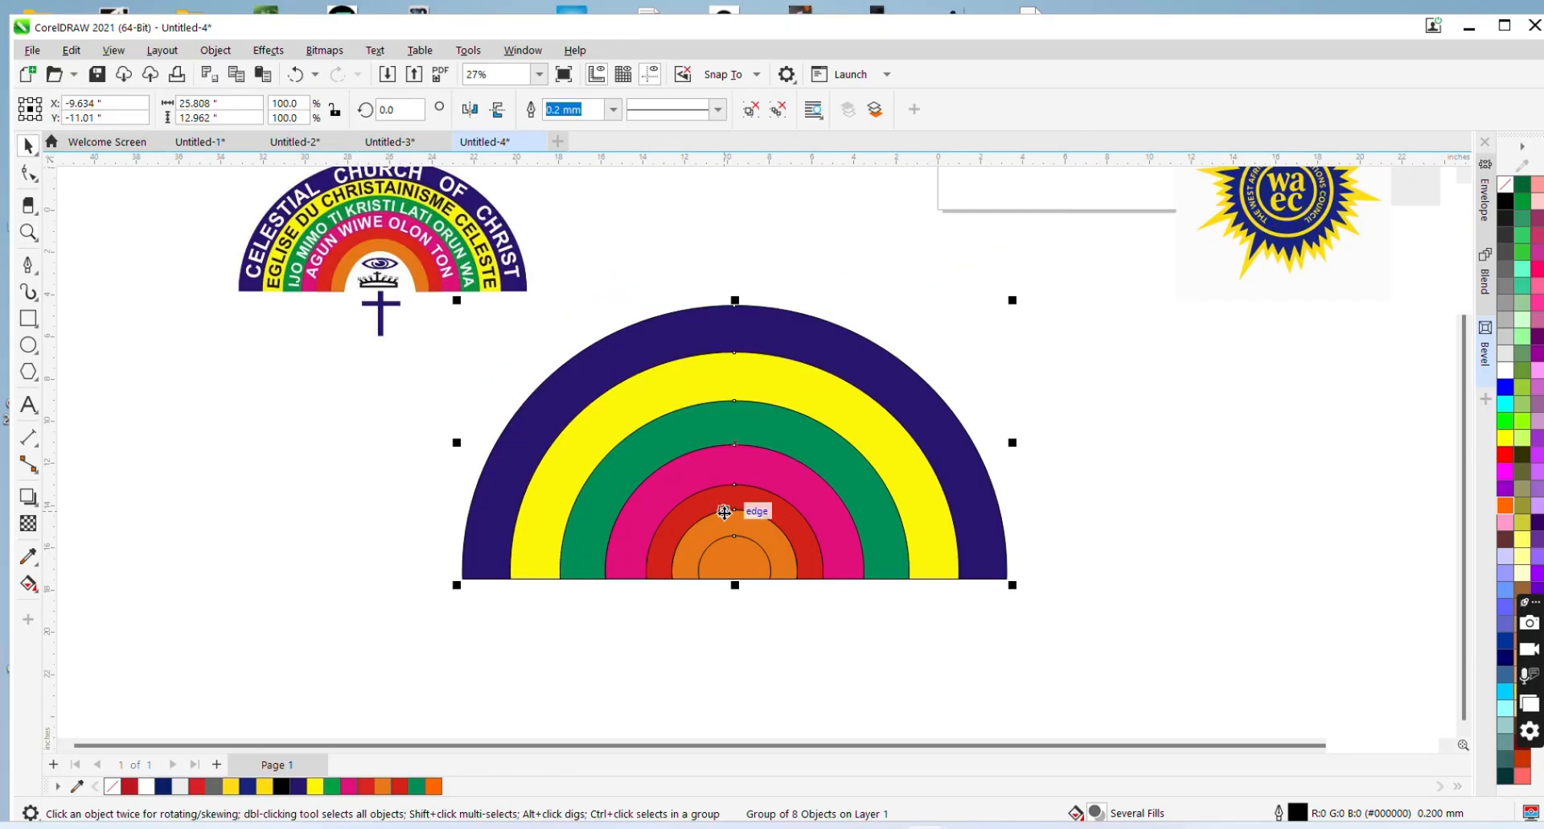
drag(416, 278, 275, 447)
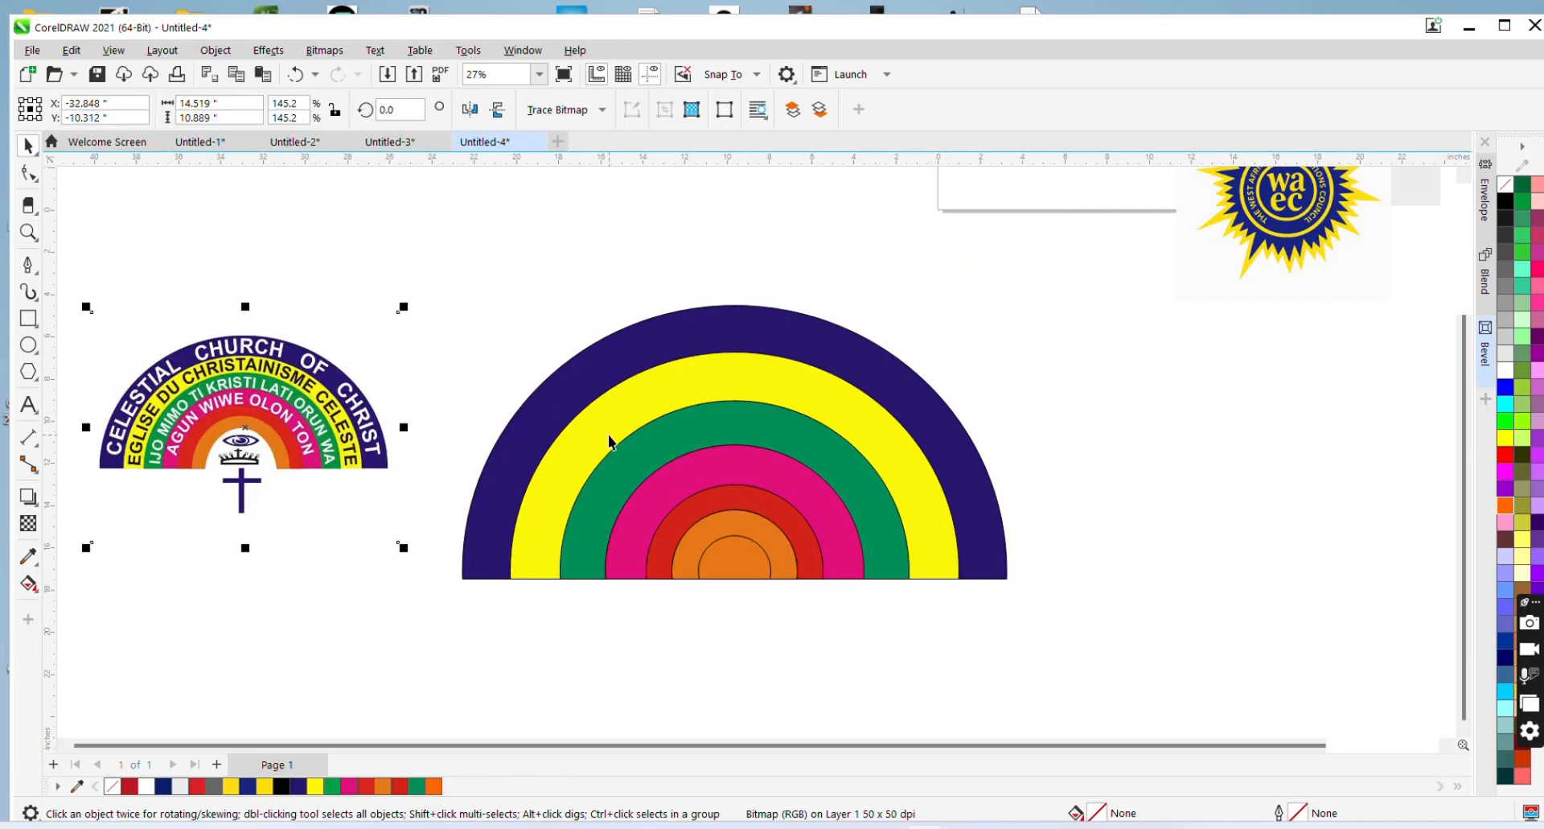
Move the half-circle group further from the reference logo and ungroup it into separate half-circles
drag(614, 442, 751, 358)
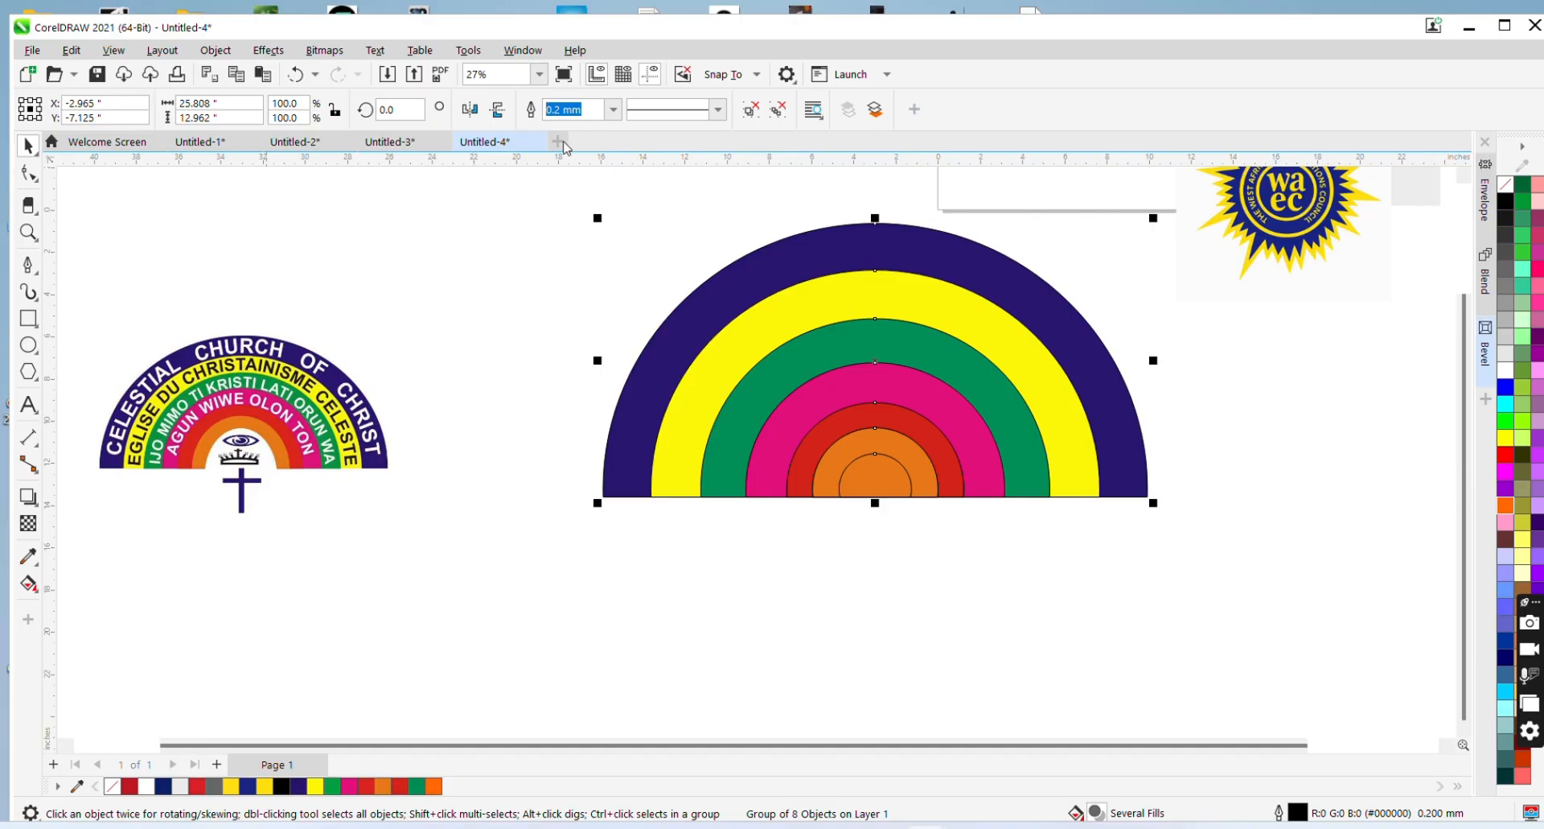
click(759, 119)
click(491, 320)
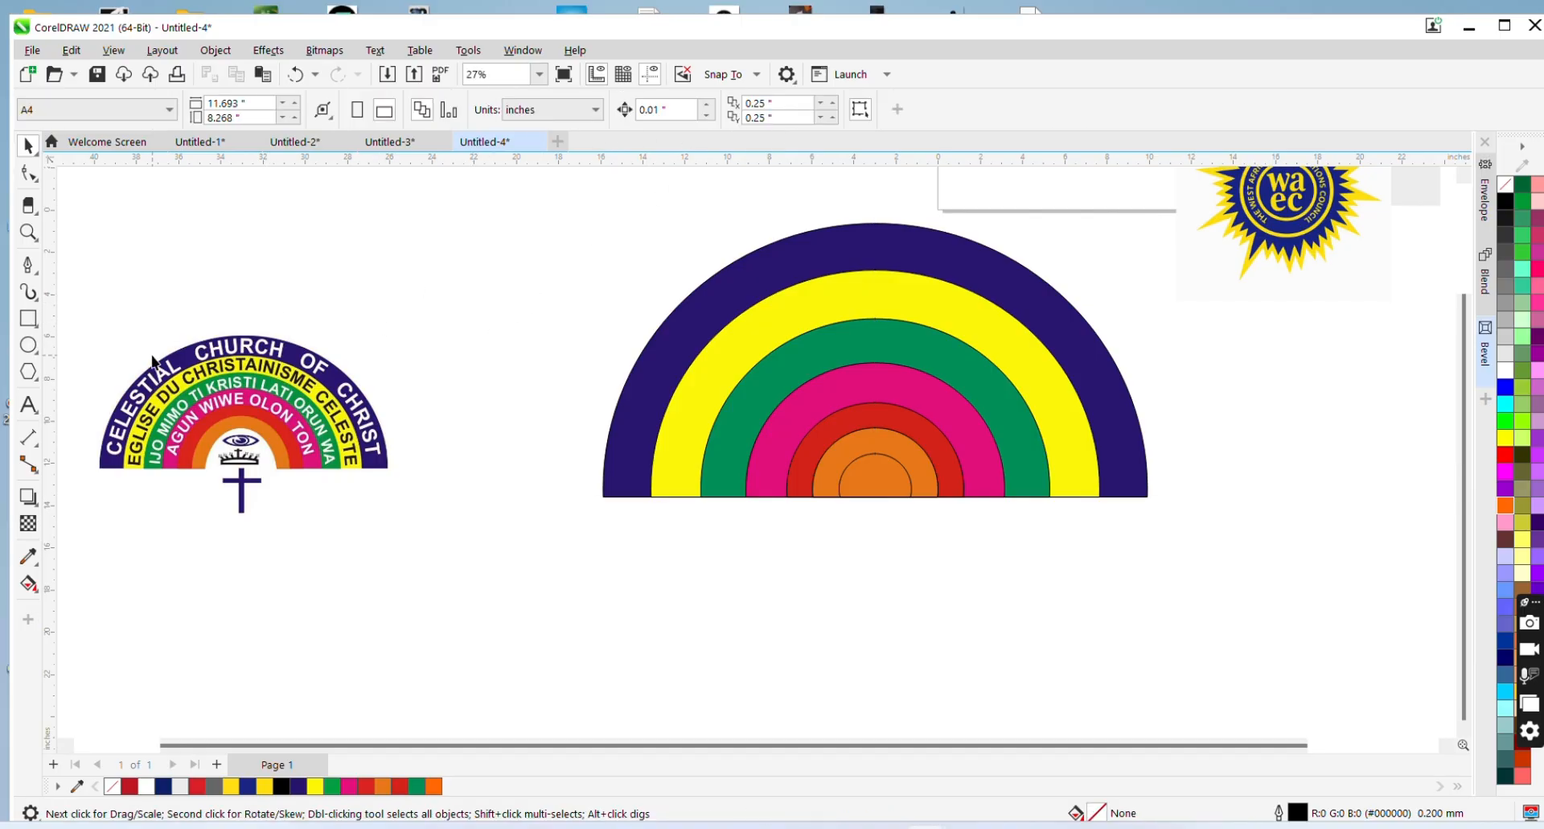
Add artistic text reading "CELEST" below the half-circles
click(27, 406)
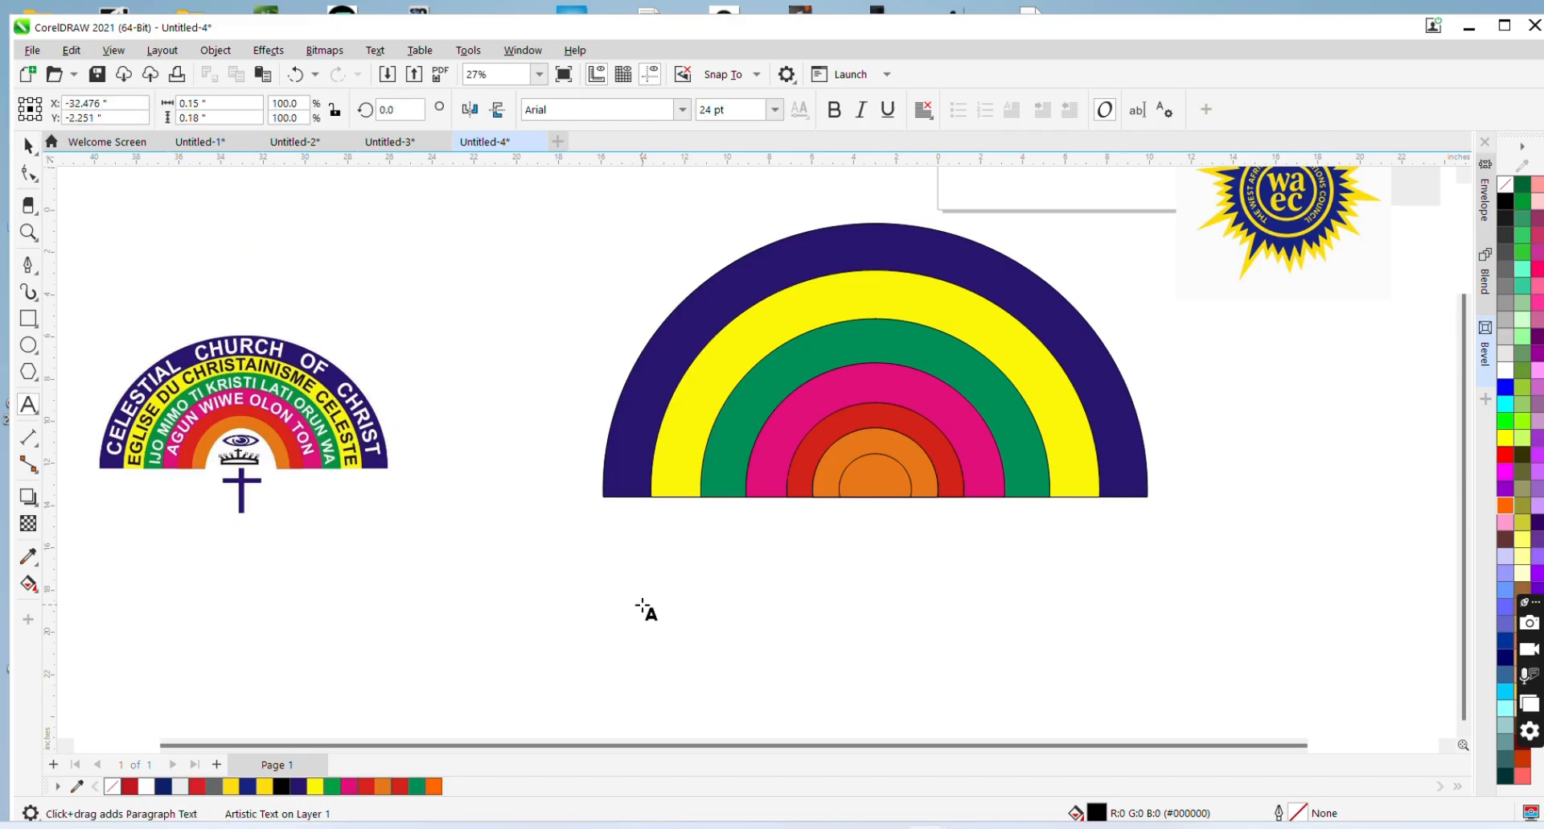
click(609, 572)
text(CELEST)
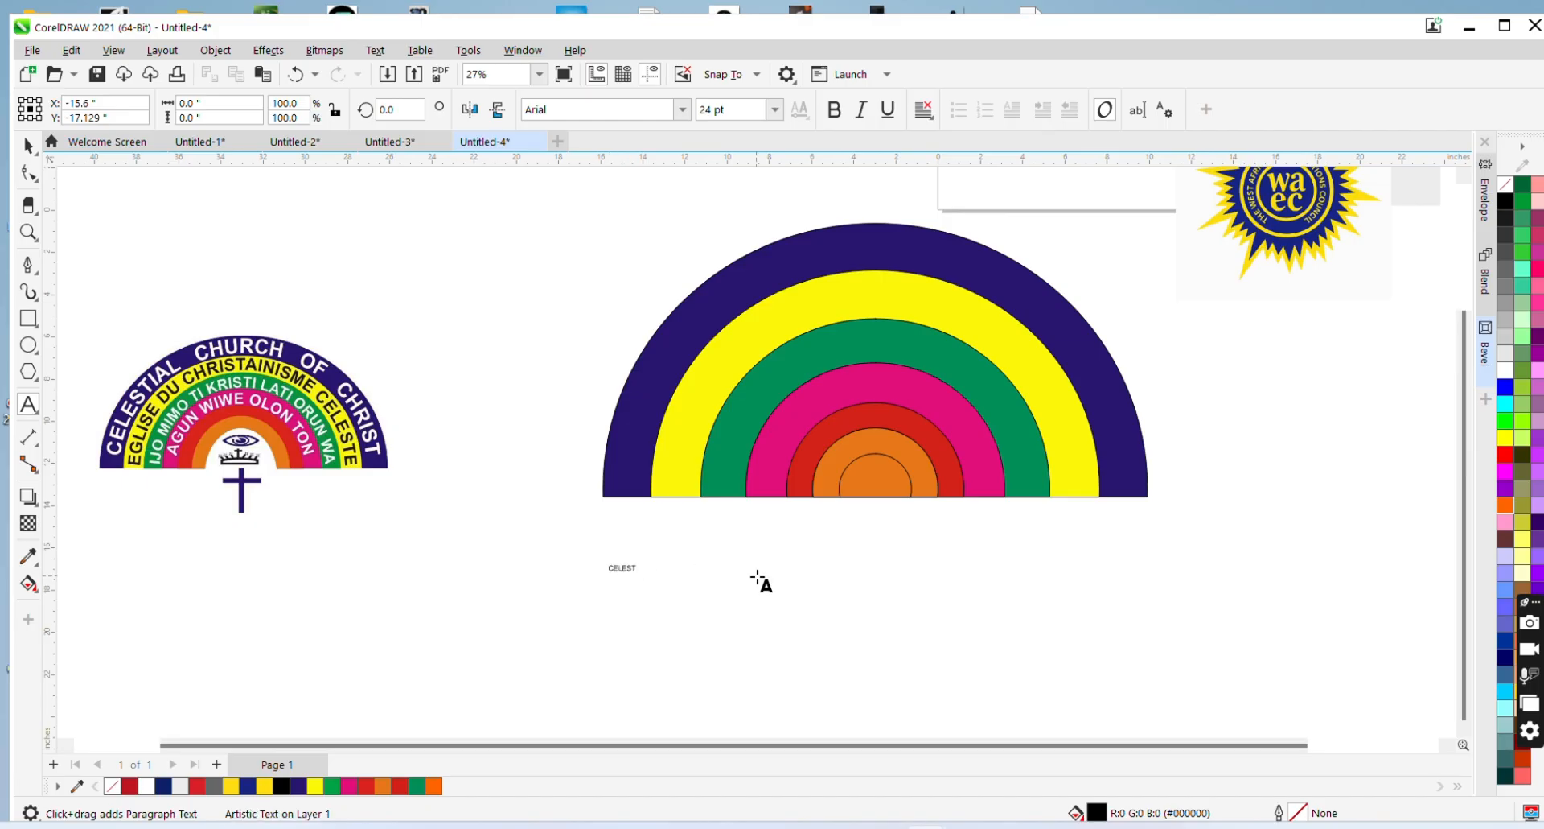
key(Escape)
key(ctrl+space)
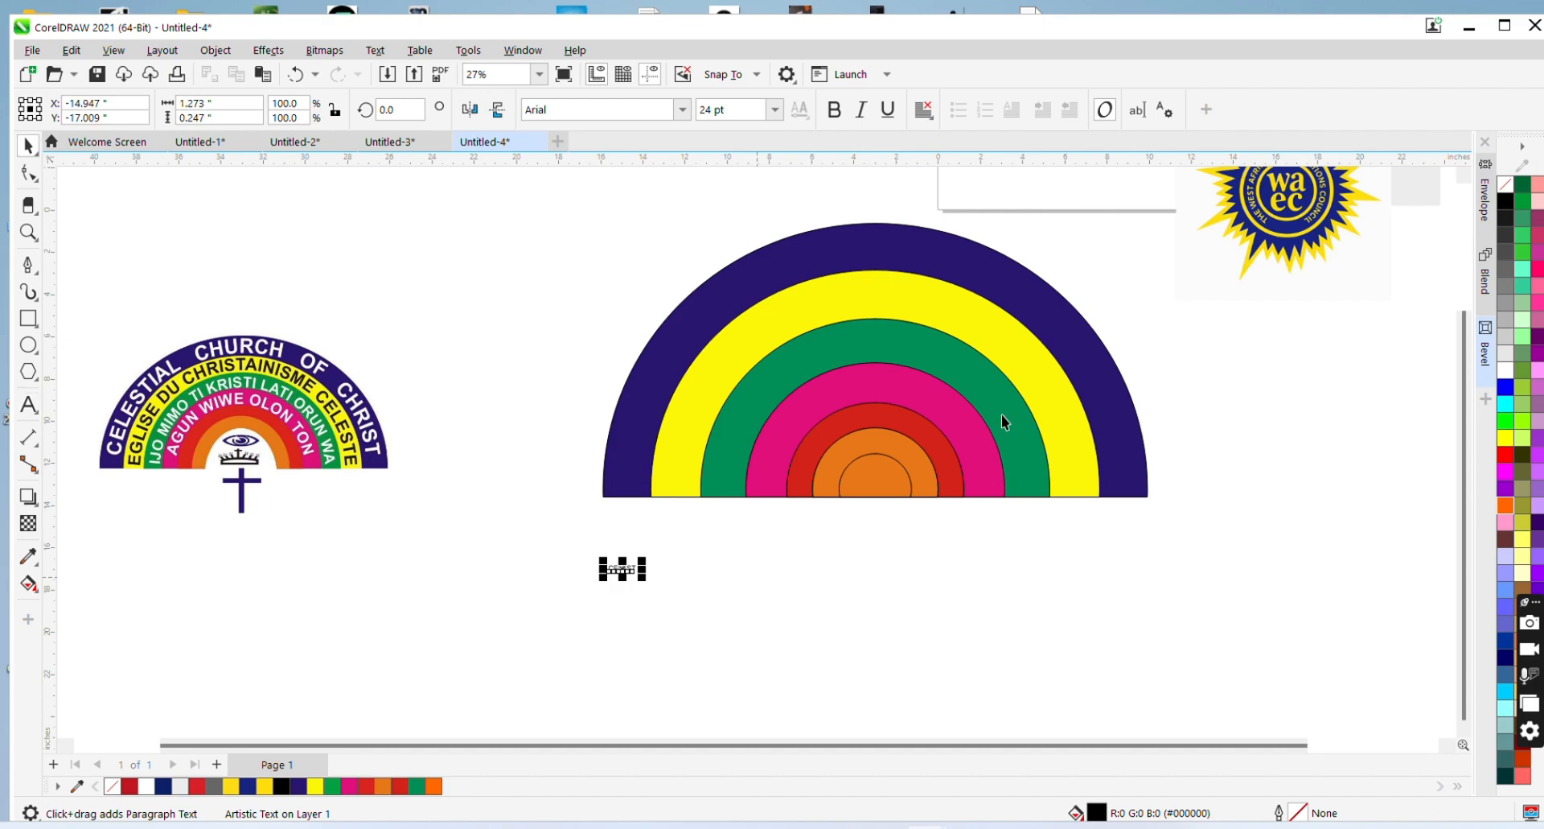
click(1036, 299)
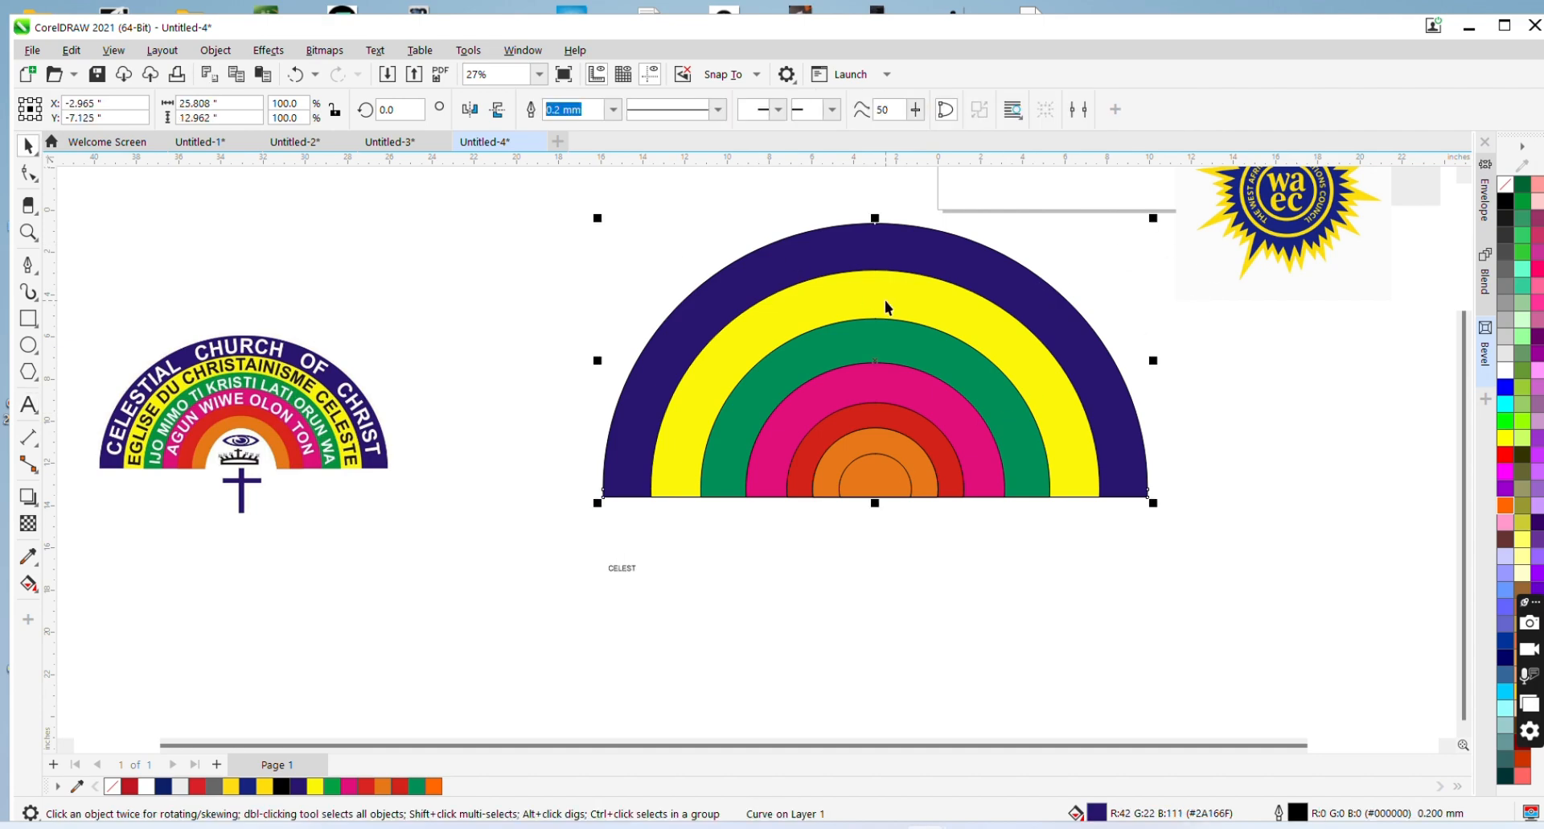
drag(885, 301, 871, 368)
key(ctrl+z)
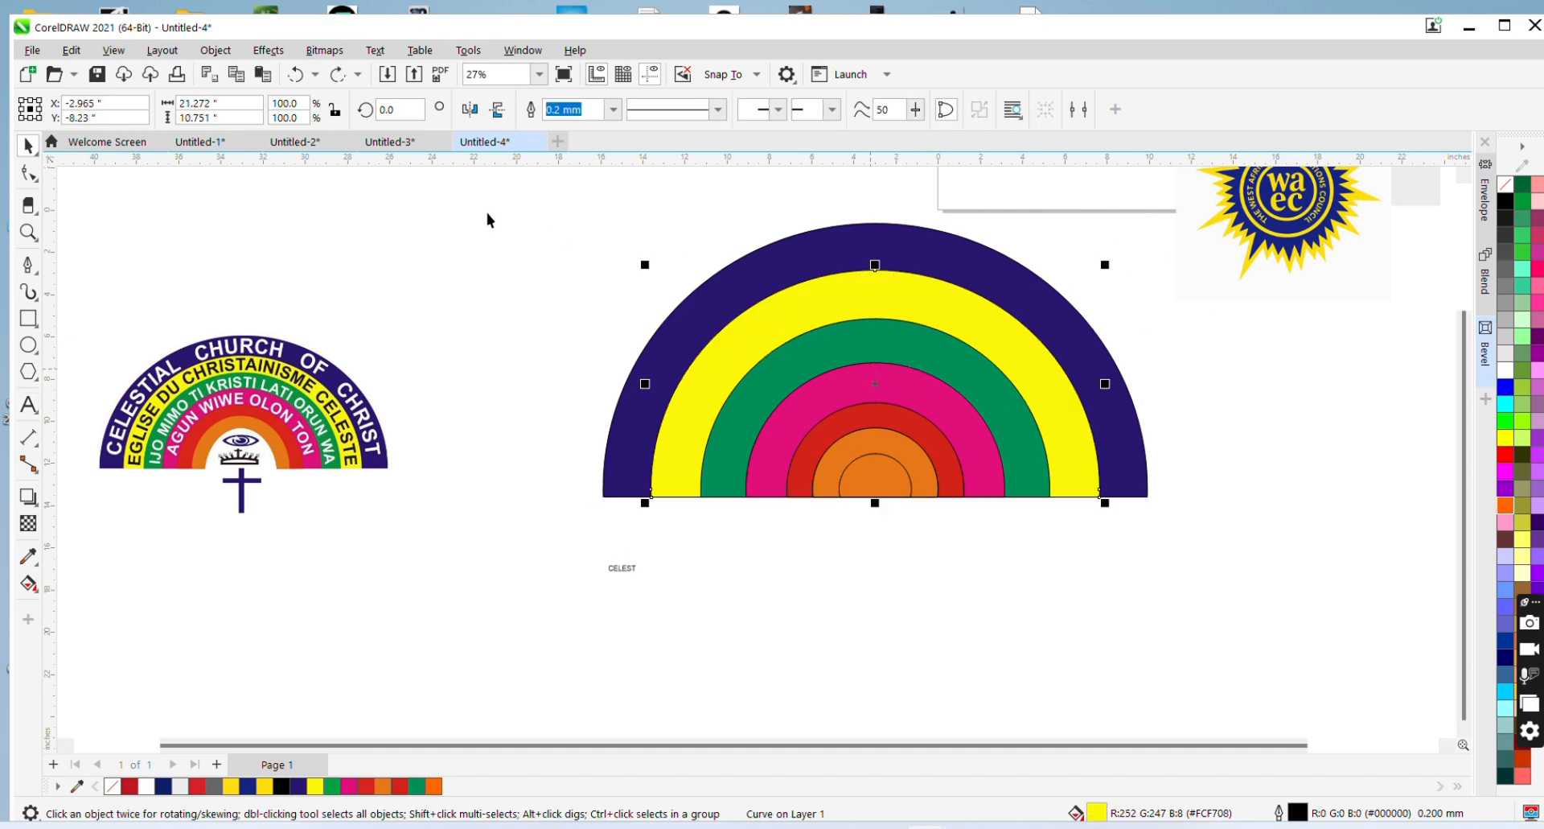
Scale all the half-circles down together and place them and the reference logo side by side
drag(483, 207, 1269, 552)
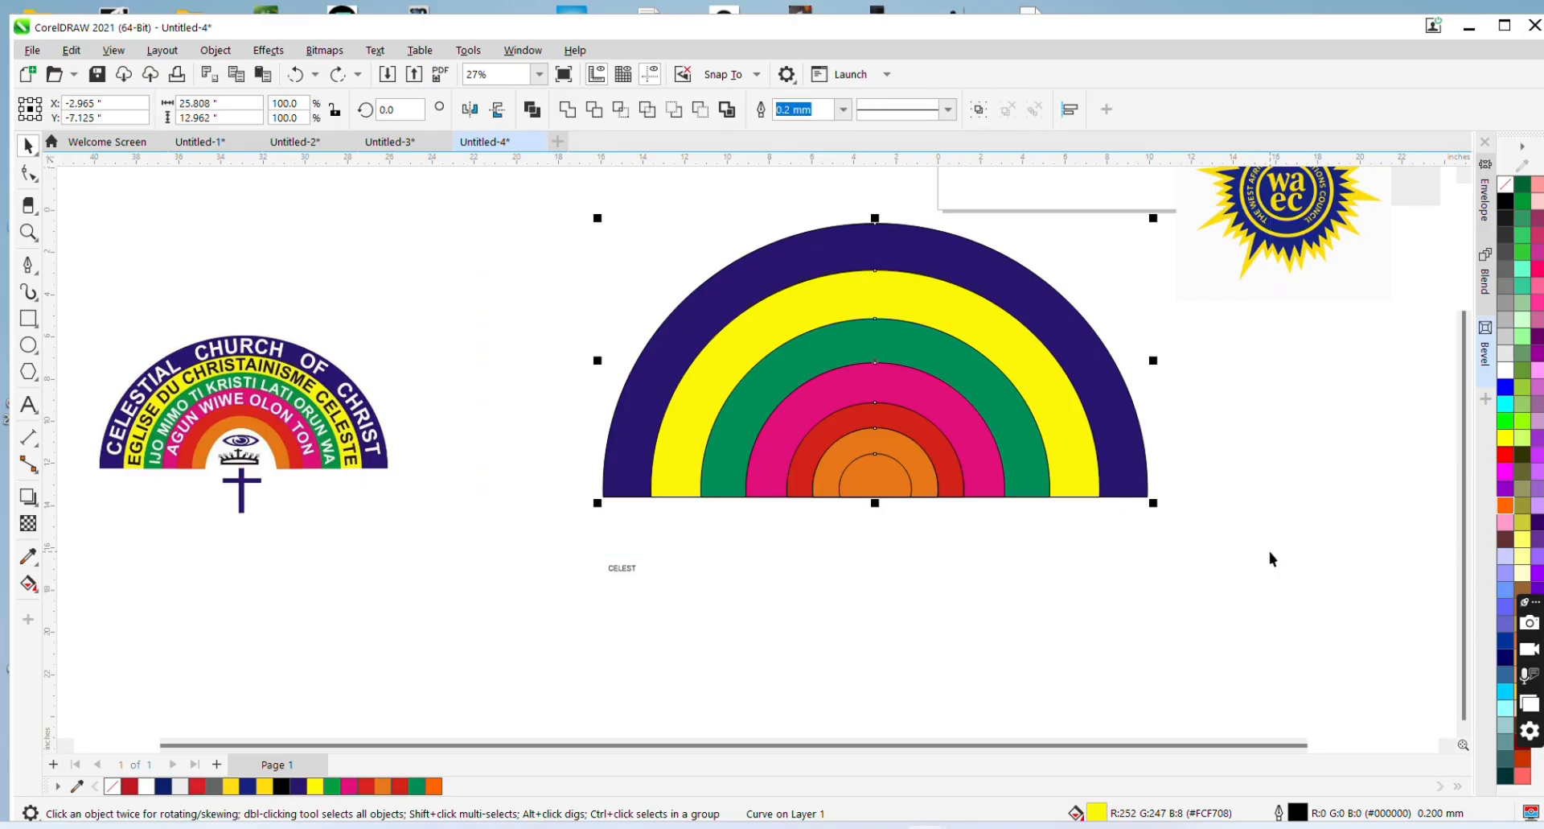
drag(1152, 505, 989, 420)
mouse_move(840, 355)
mouse_down()
mouse_move(703, 428)
mouse_move(559, 439)
mouse_up()
click(381, 445)
drag(382, 445, 379, 437)
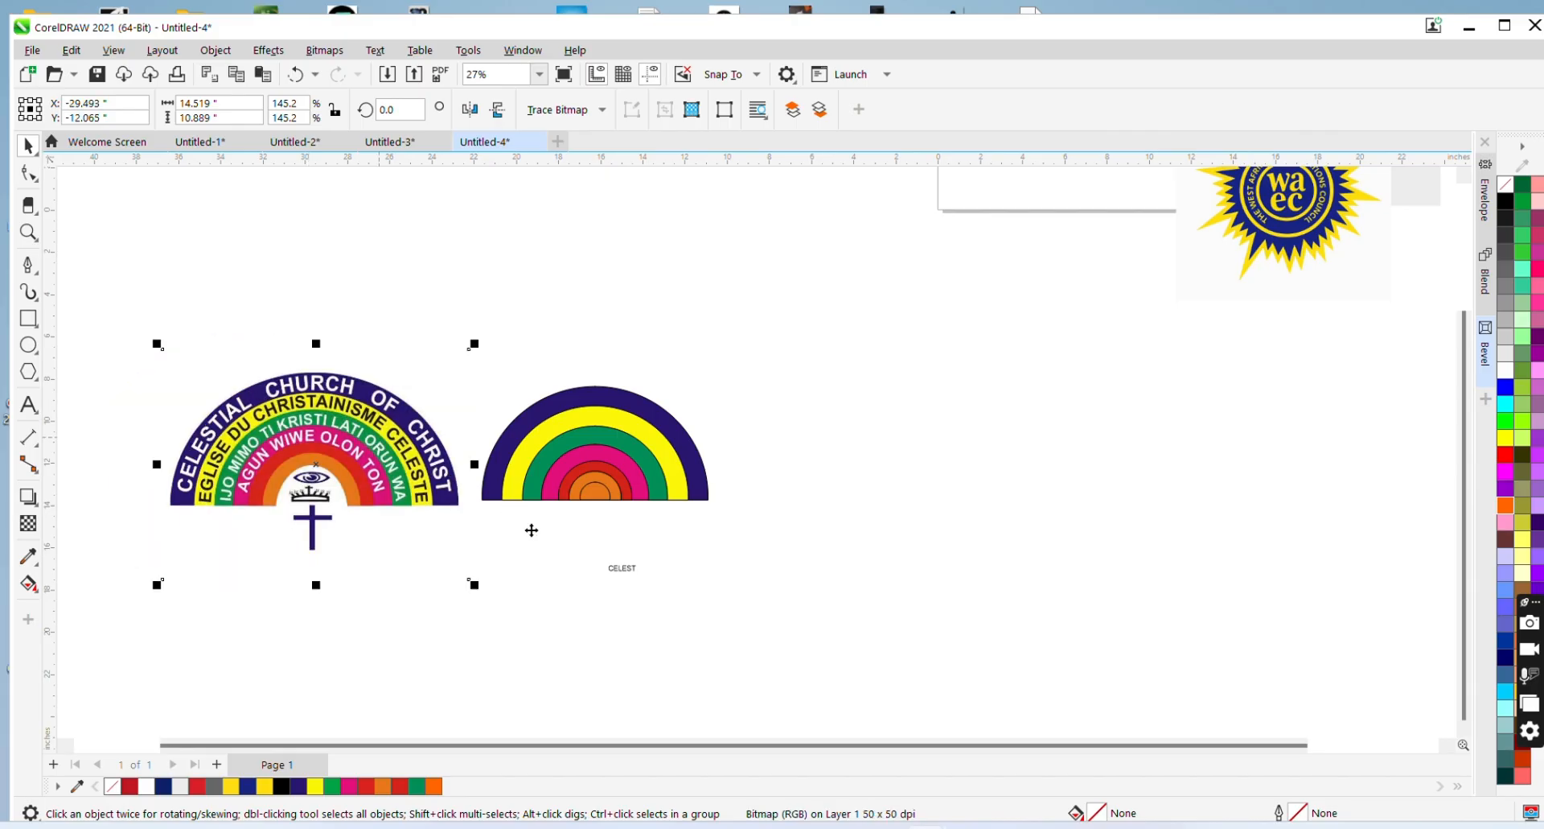
Set the font size of the "CELEST" text to 100 pt
click(629, 574)
click(625, 568)
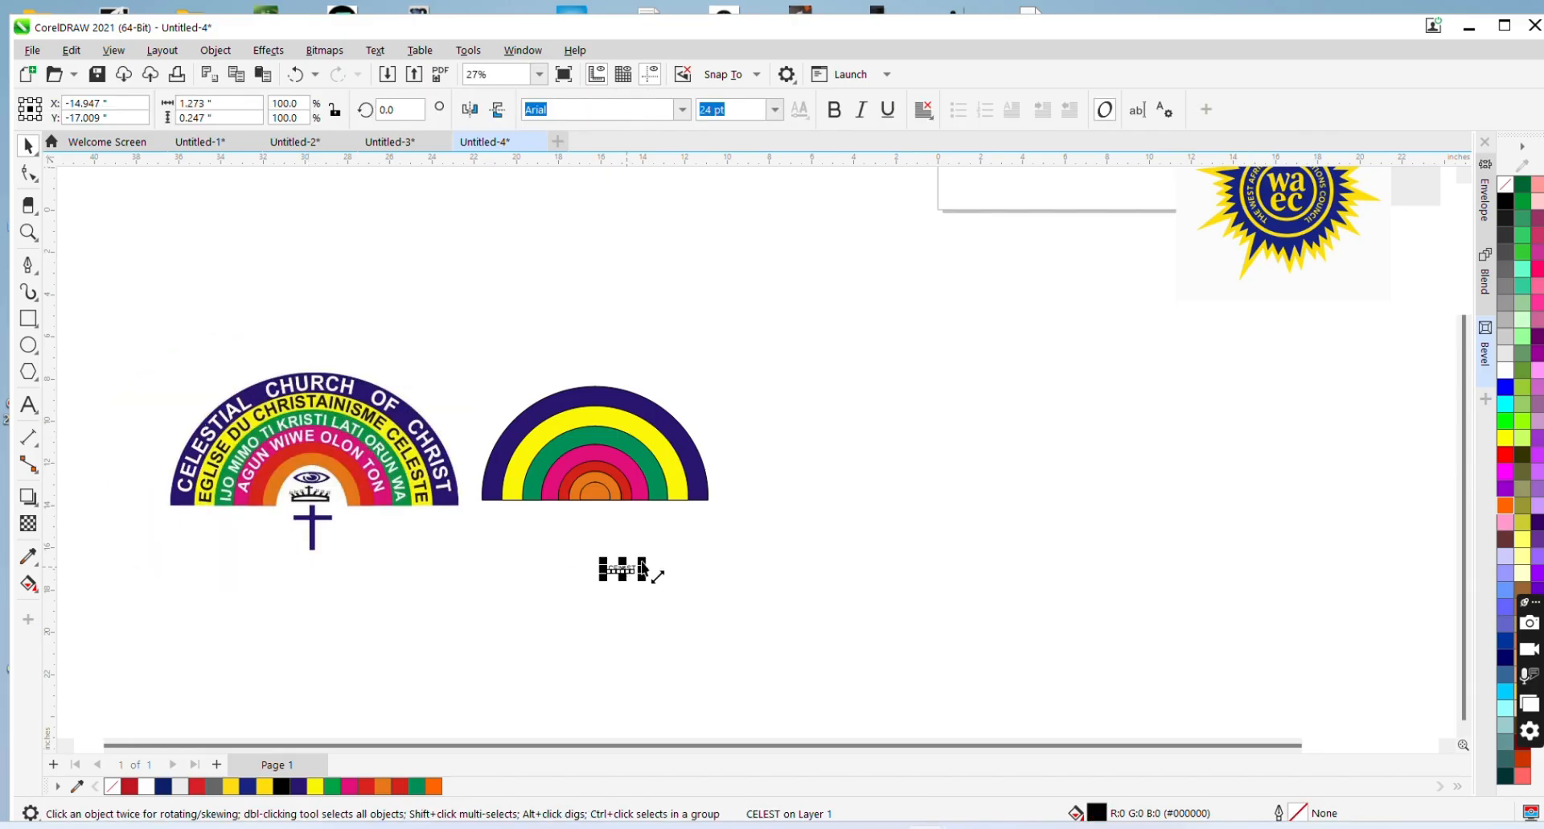
click(775, 110)
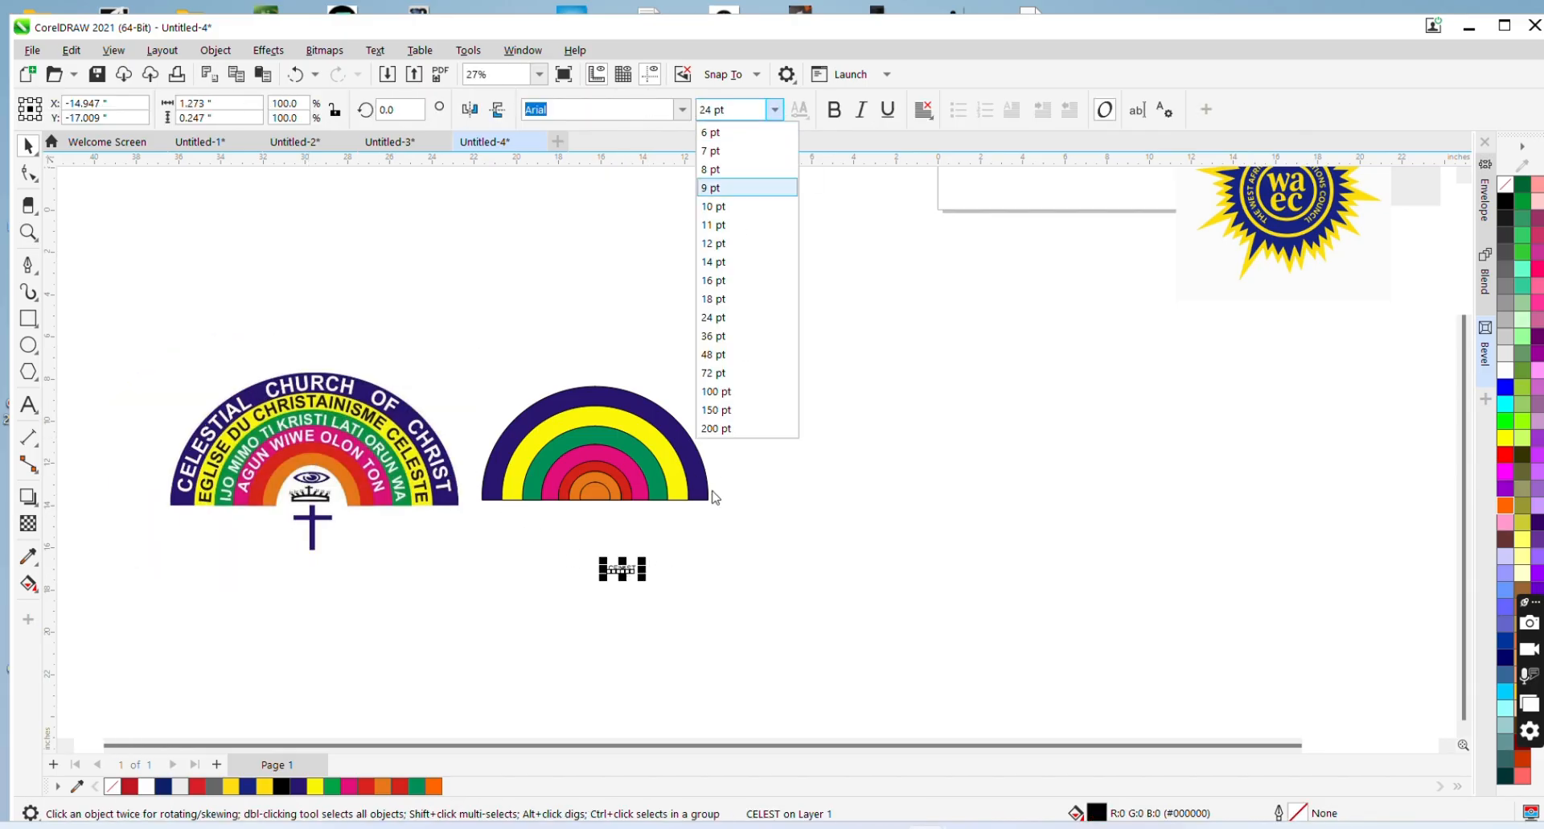
click(714, 391)
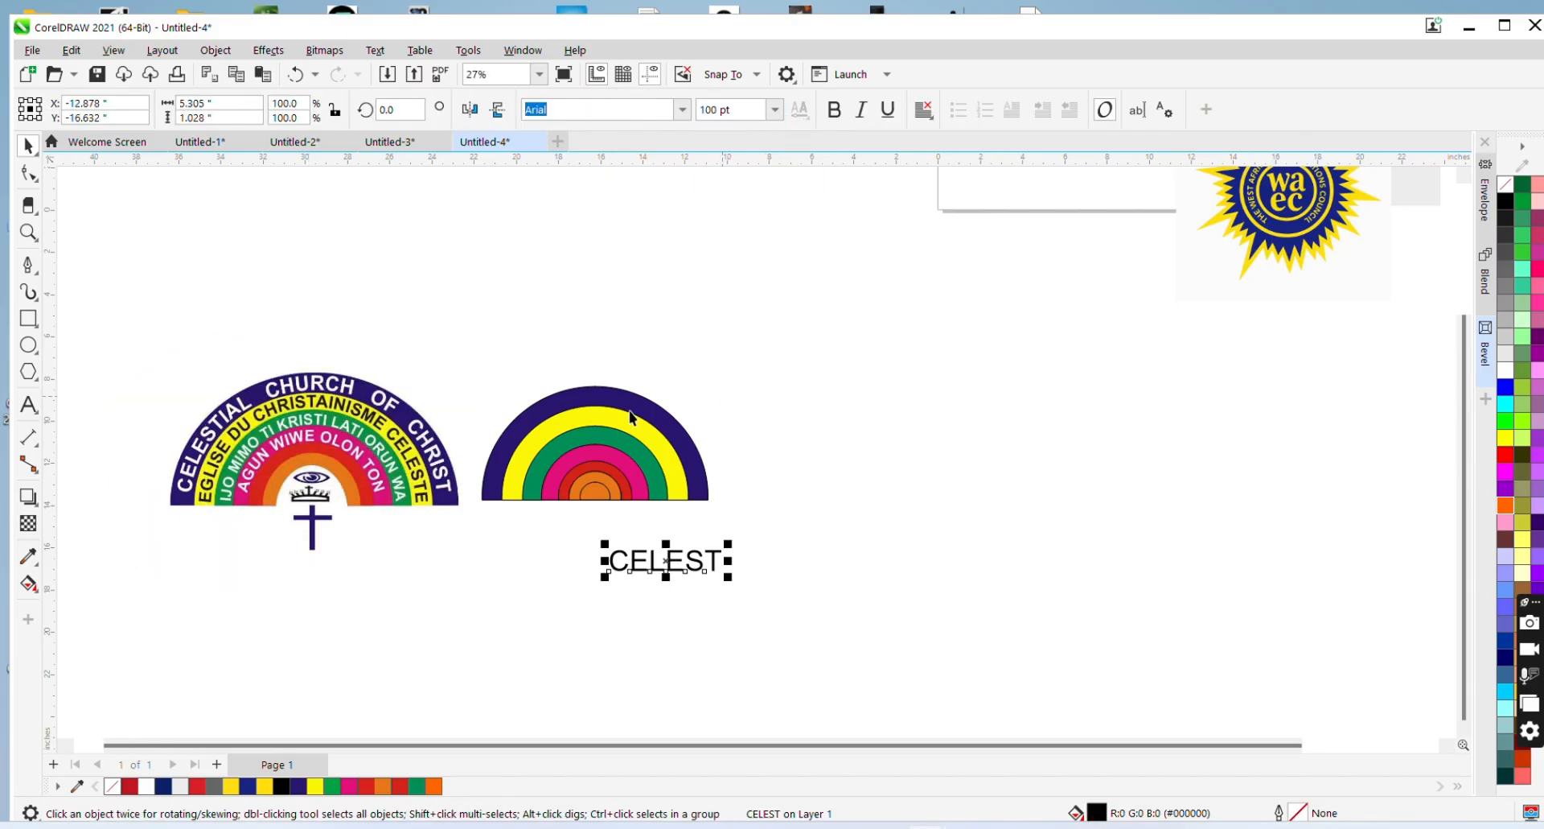
Complete the text's first line so it reads "CELESTIAL CHURCH OF CHRIST"
click(28, 405)
text(I)
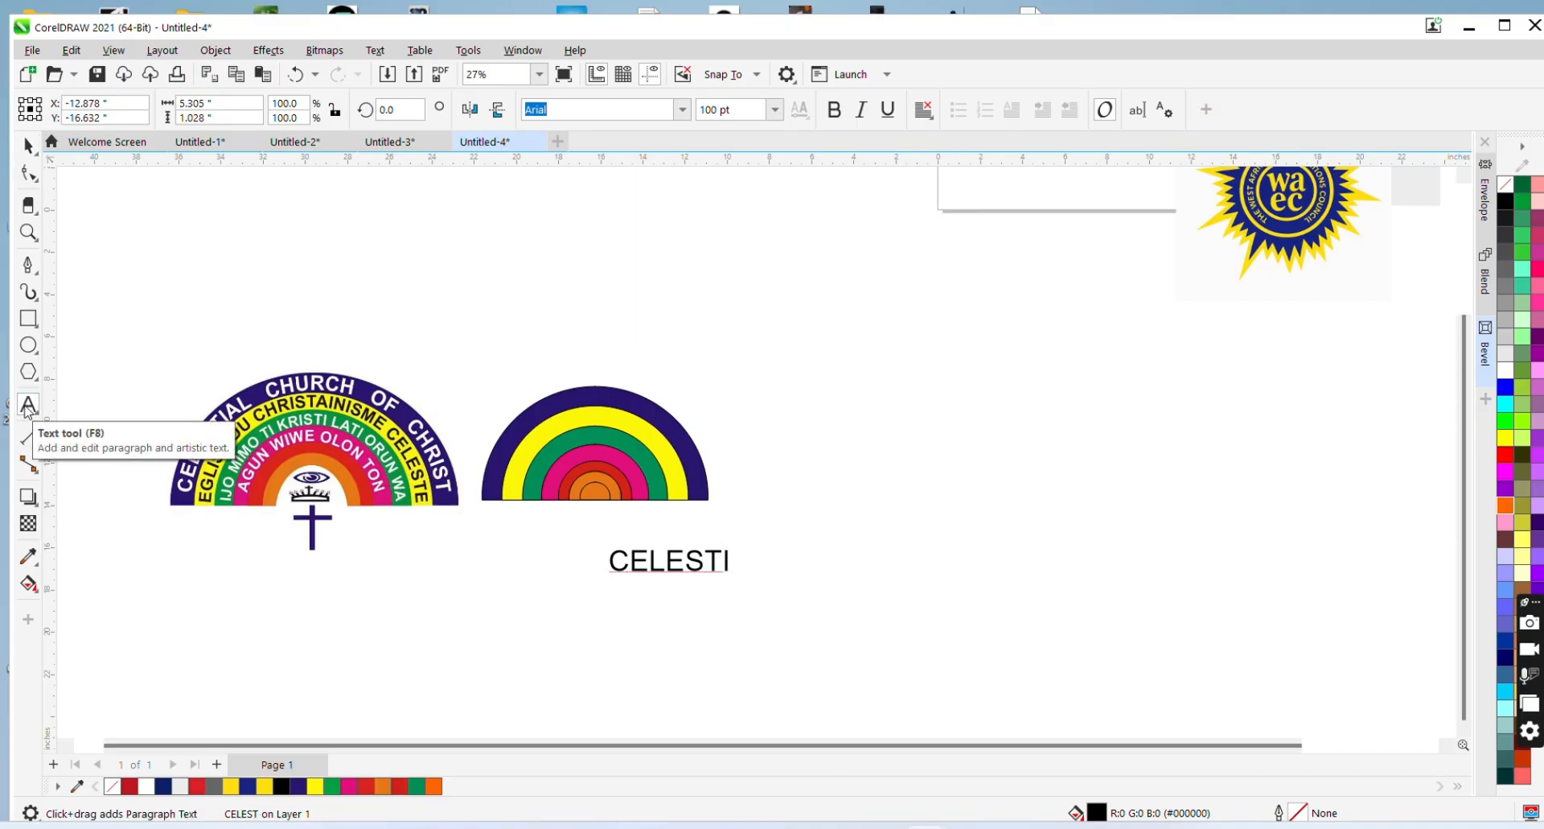
text(AL CHURXC)
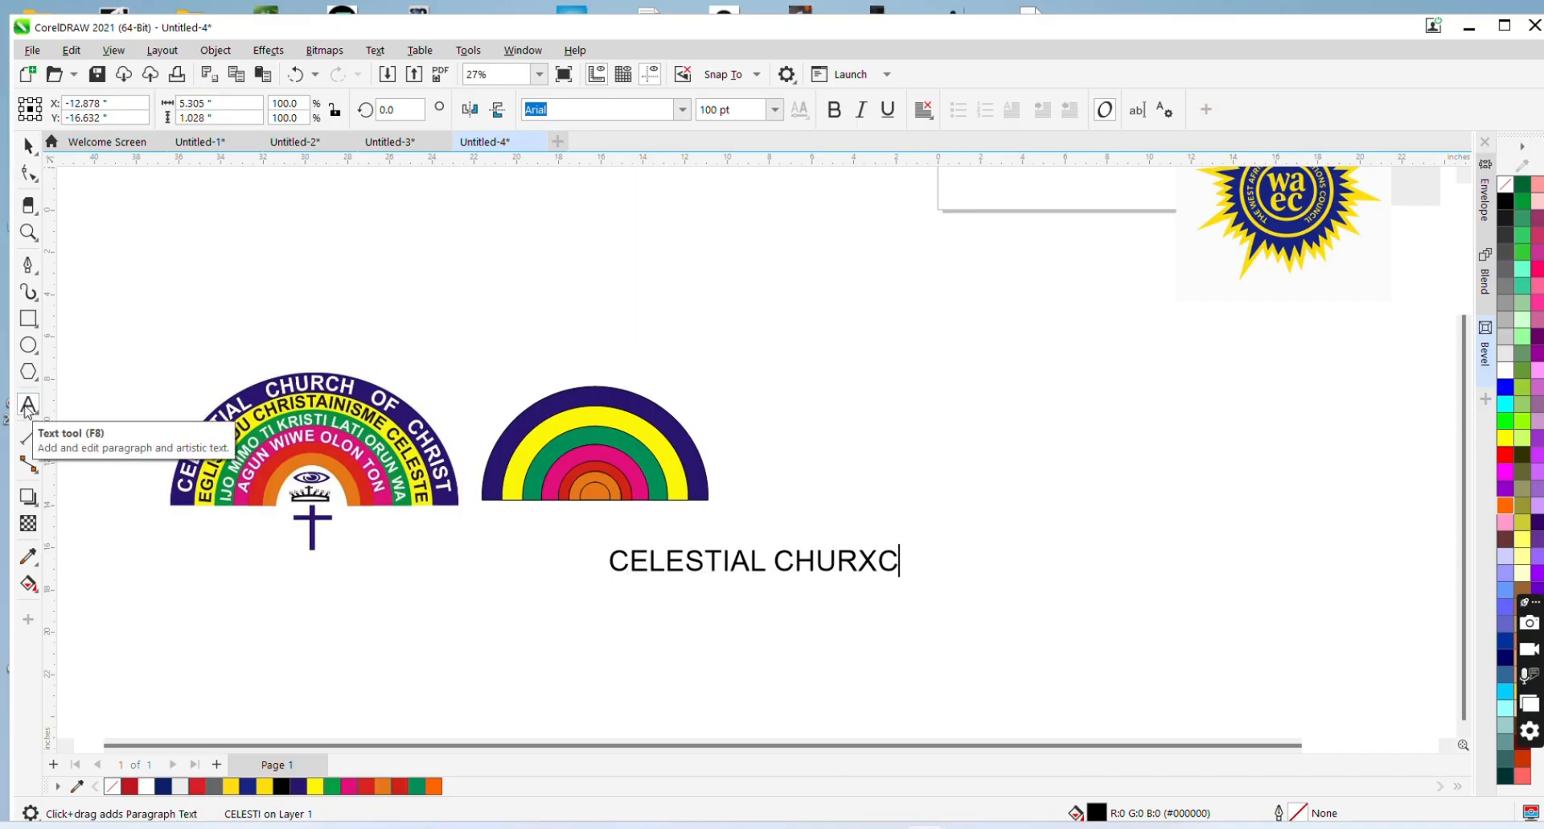
key(BackSpace)
key(BackSpace)
text(C)
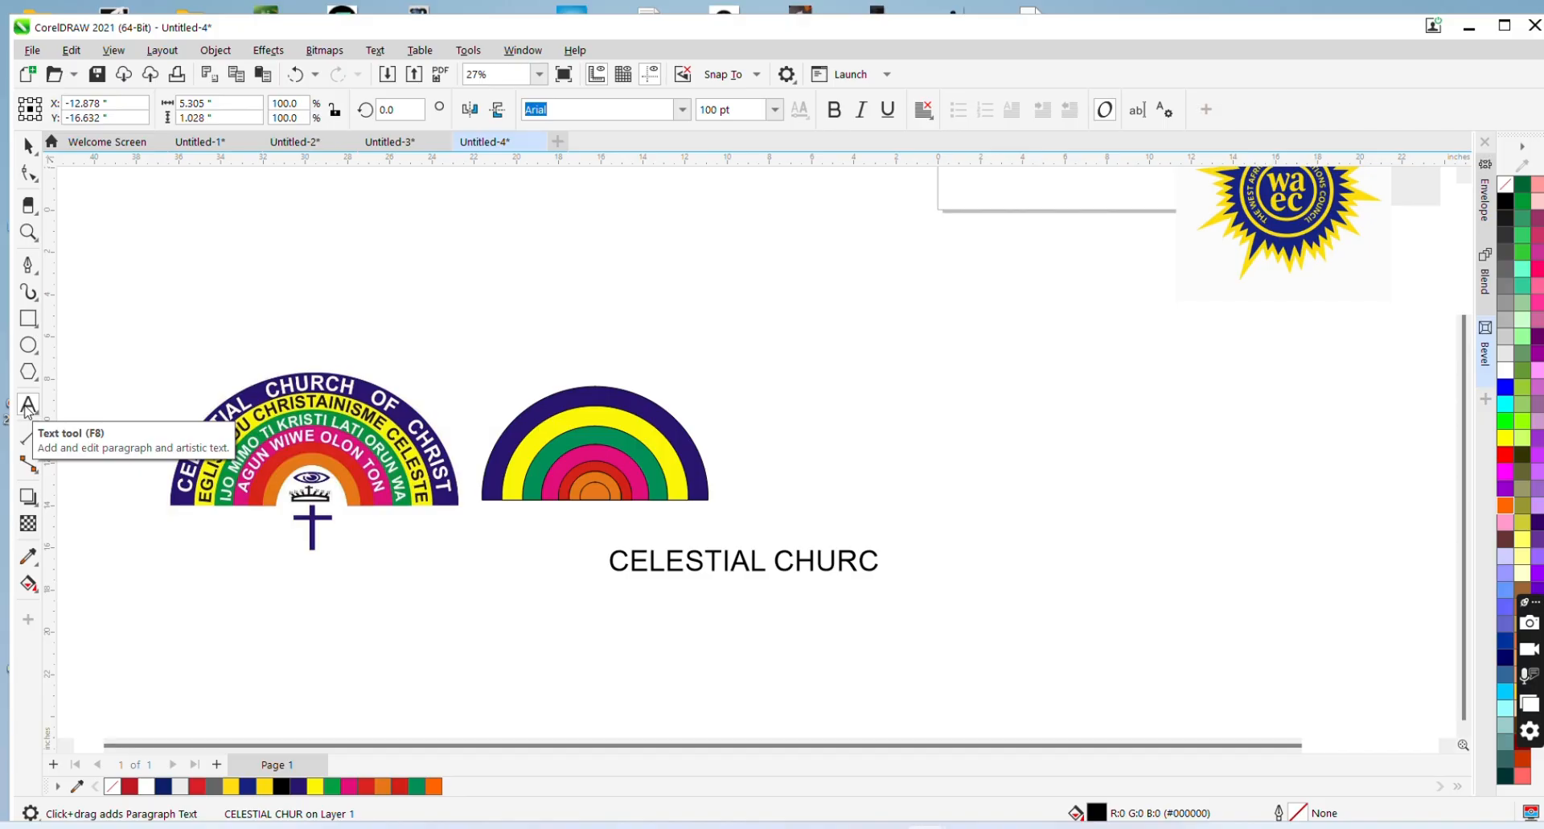
text(H OF CHR)
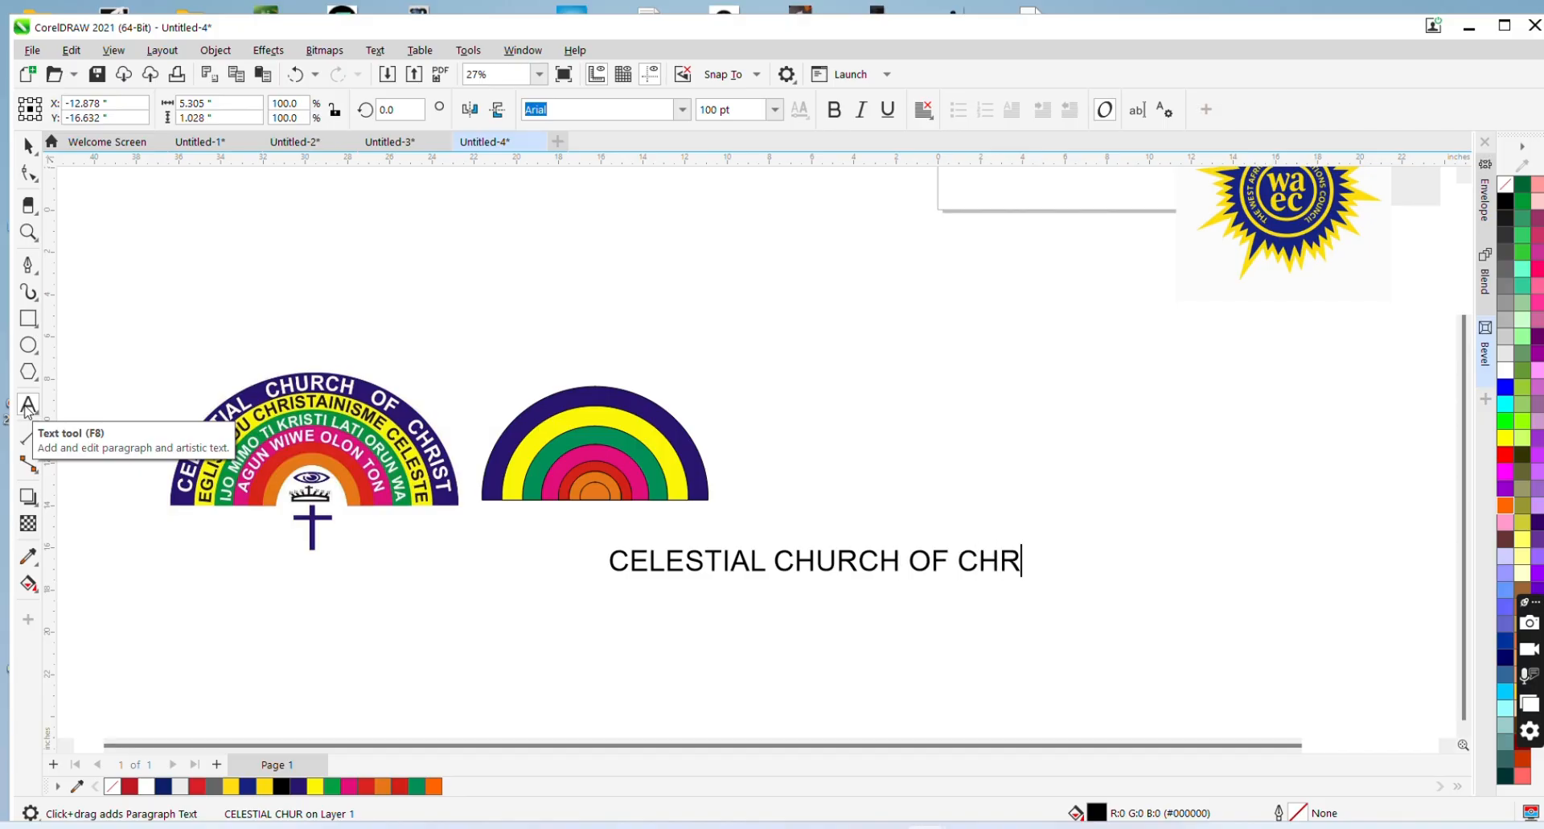
text(IST )
Add a second text line reading "EGLISE DU CHRISTIANISME CELESTE"
text(E)
key(Escape)
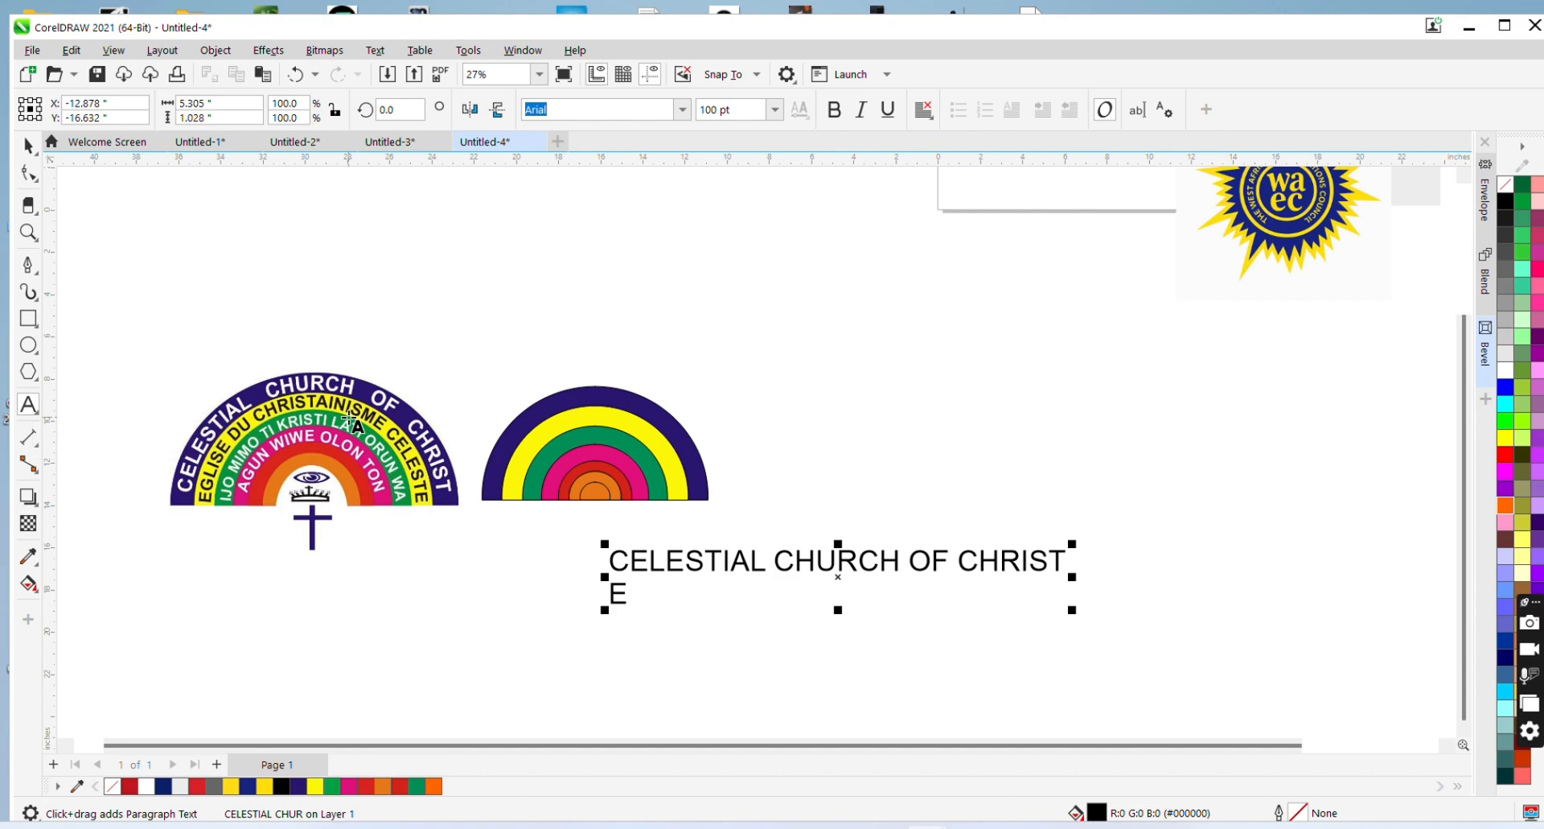
text(GLIS)
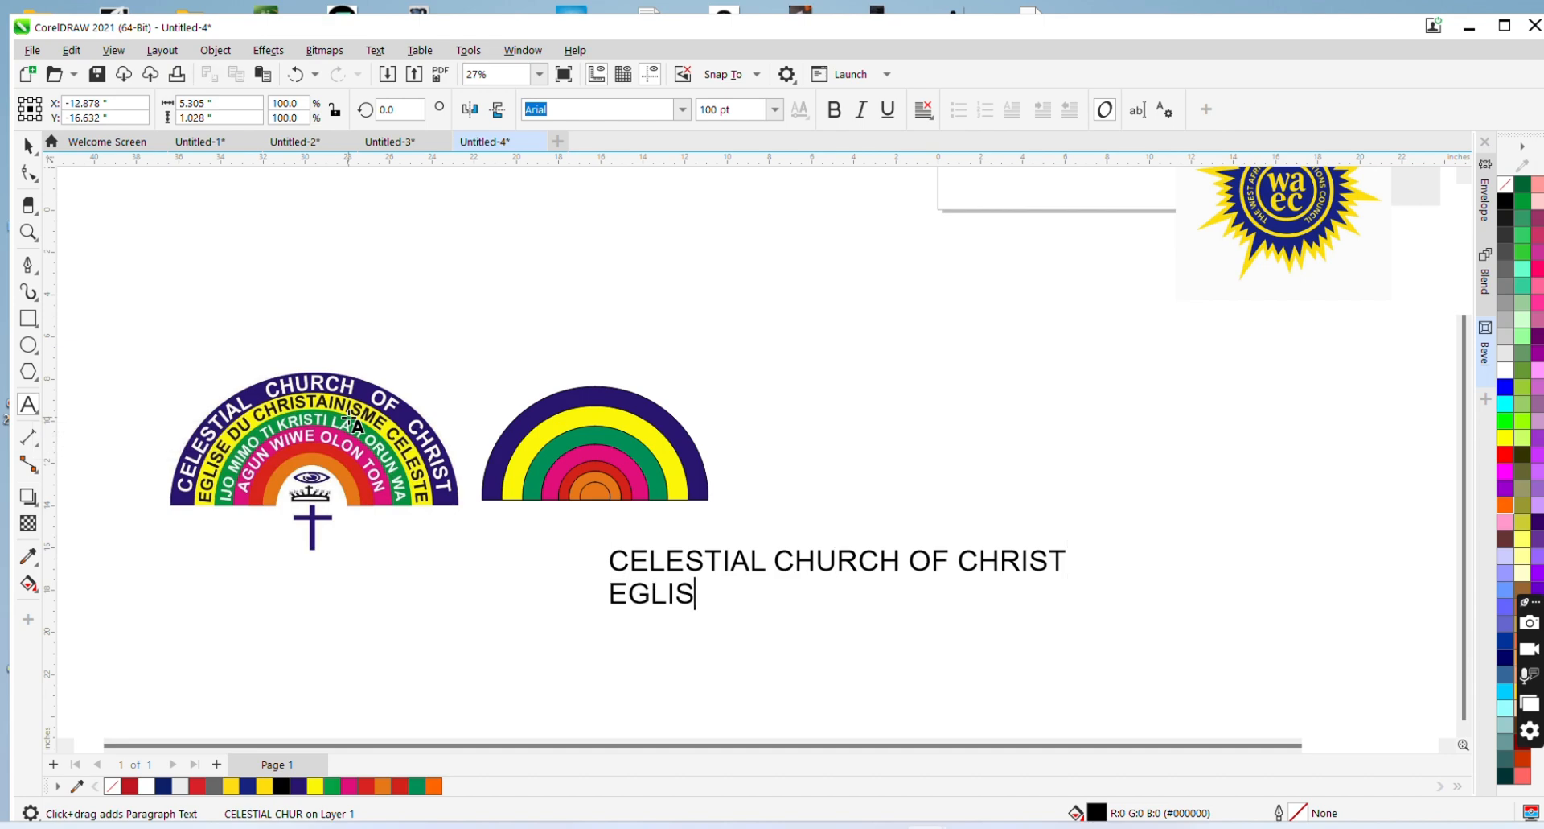
text(E DU CHRISTIAN)
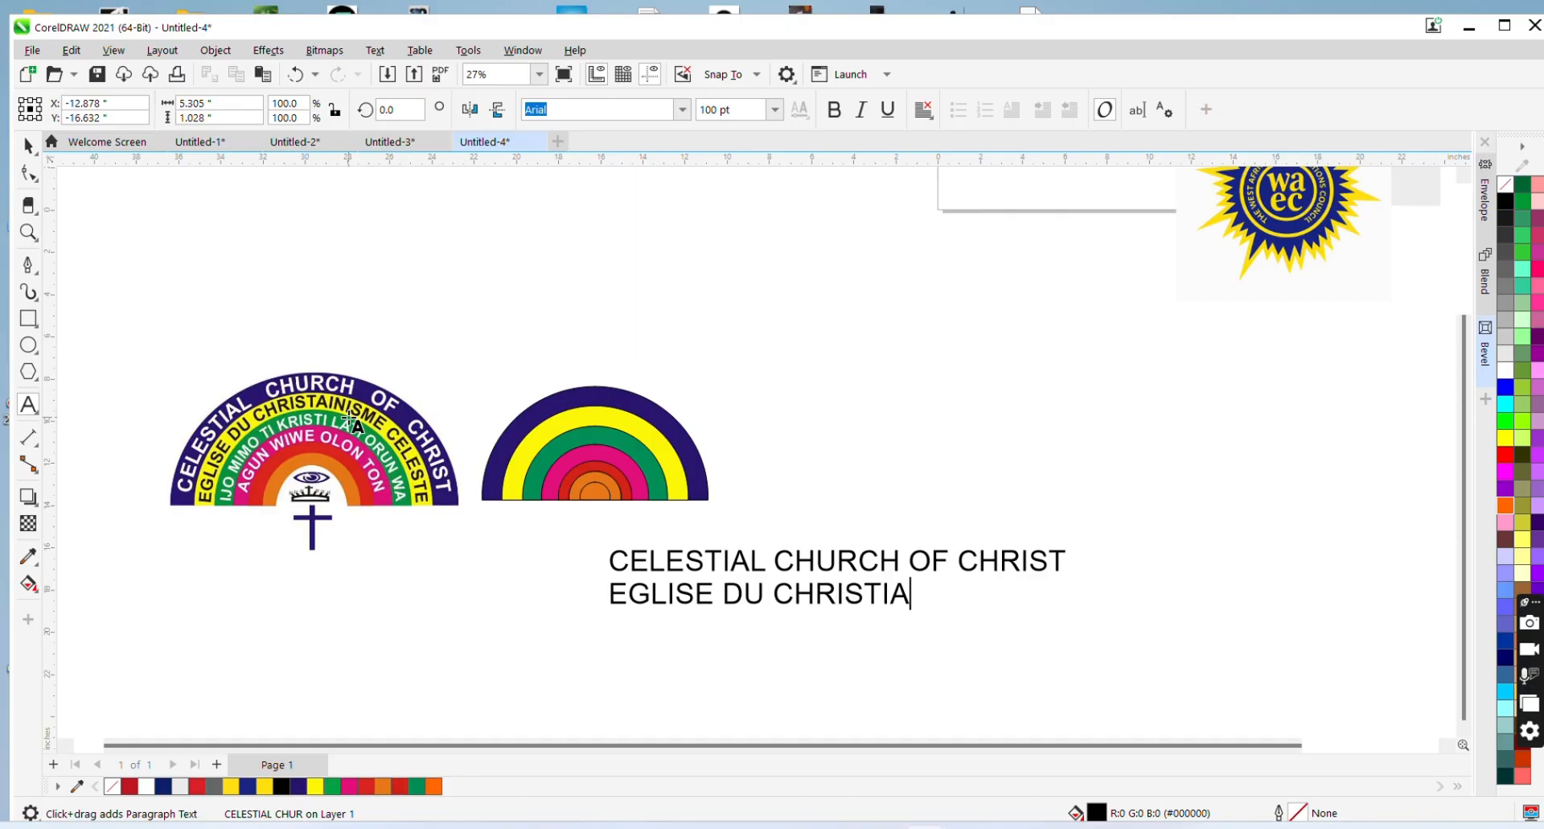
key(BackSpace)
key(BackSpace)
text(NISE)
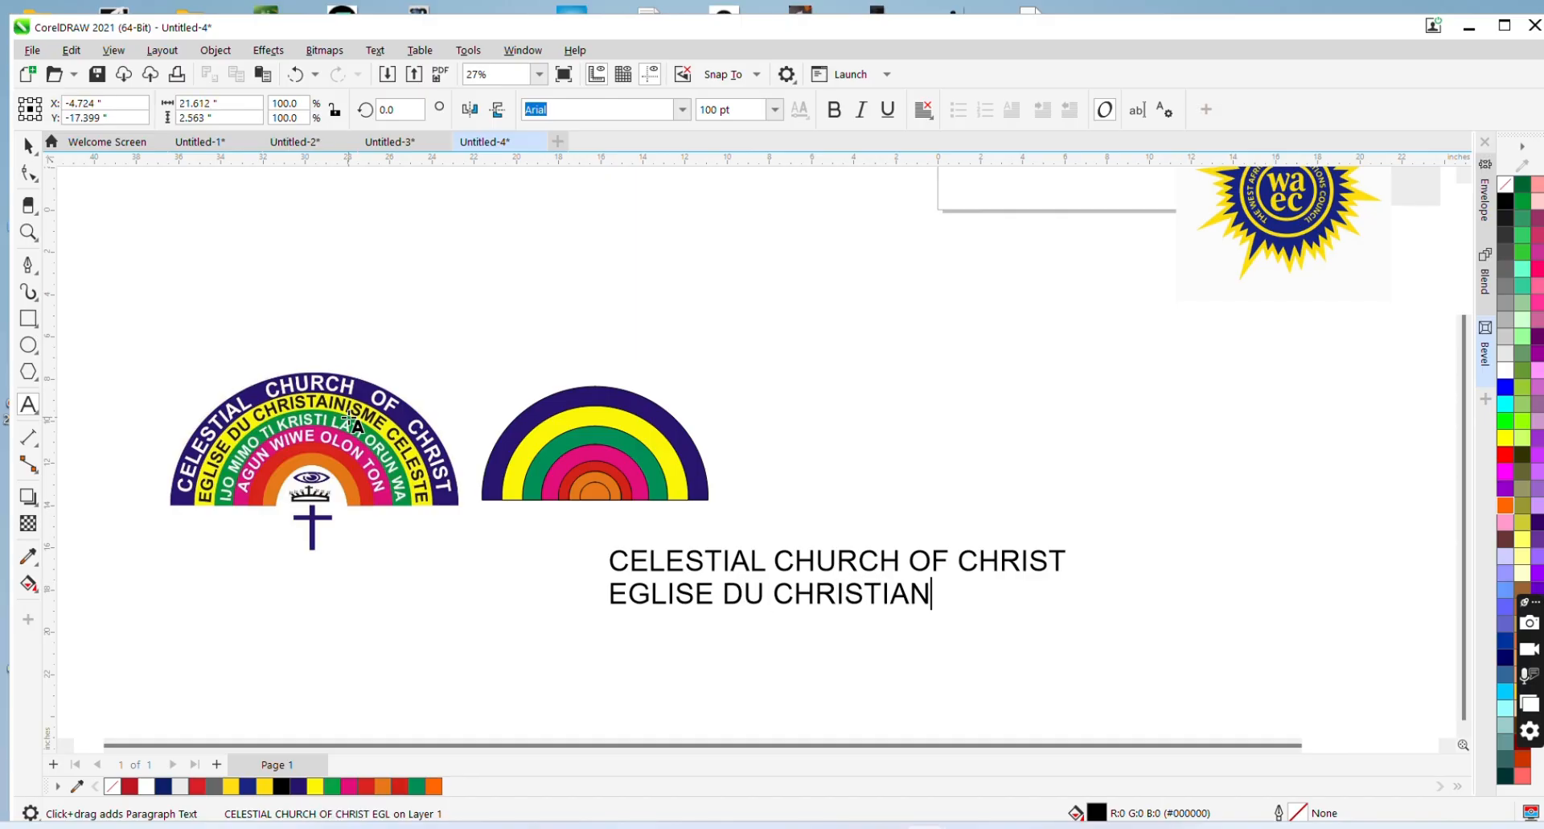
key(BackSpace)
key(BackSpace)
text(SME CELESTE)
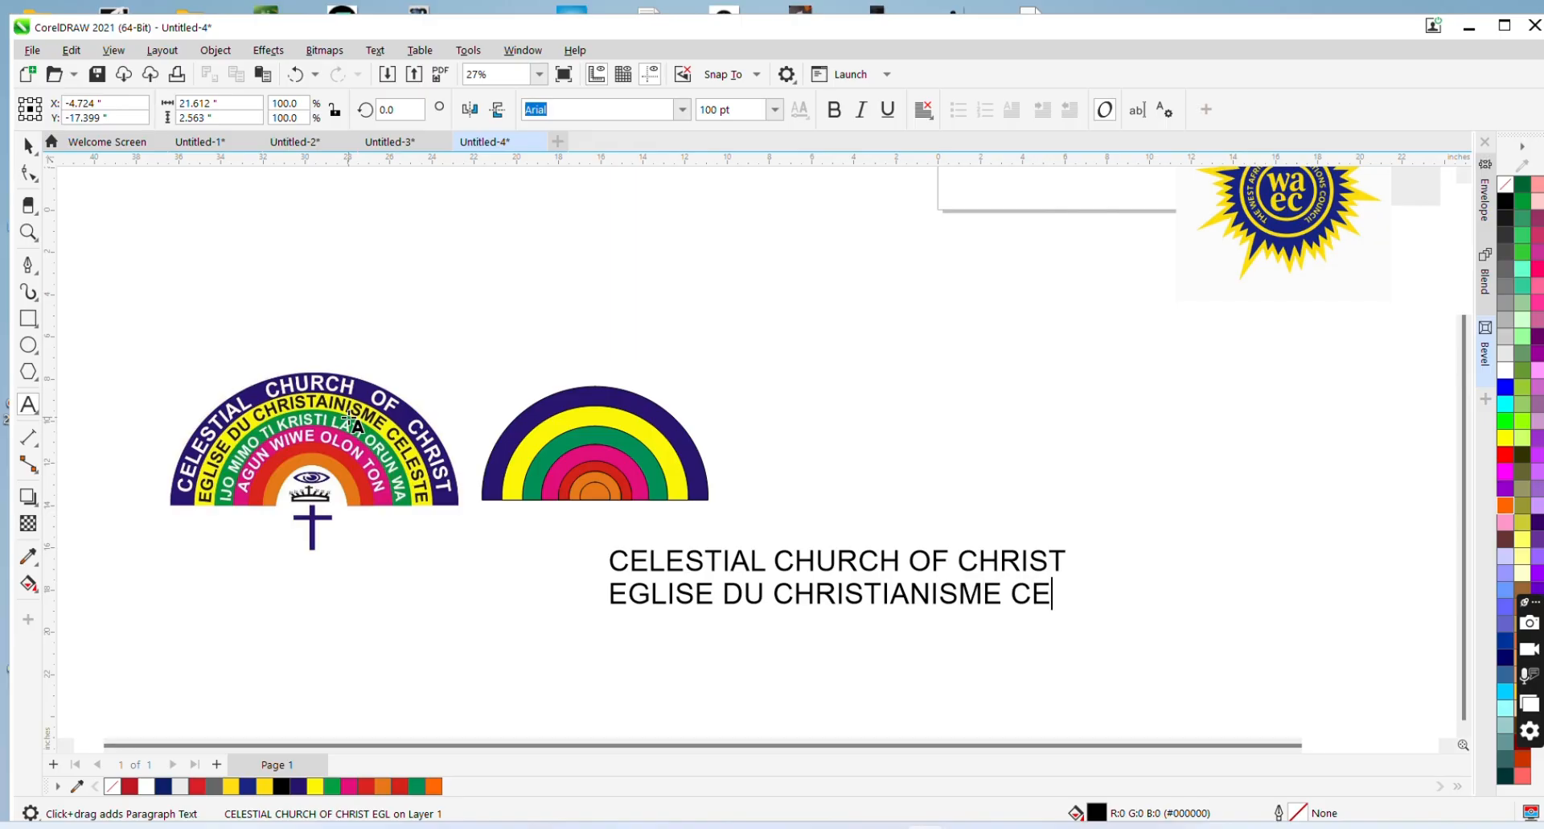
Add a third text line reading "IJO MIMO TI KRISTI LATI ORUN WA"
key(Return)
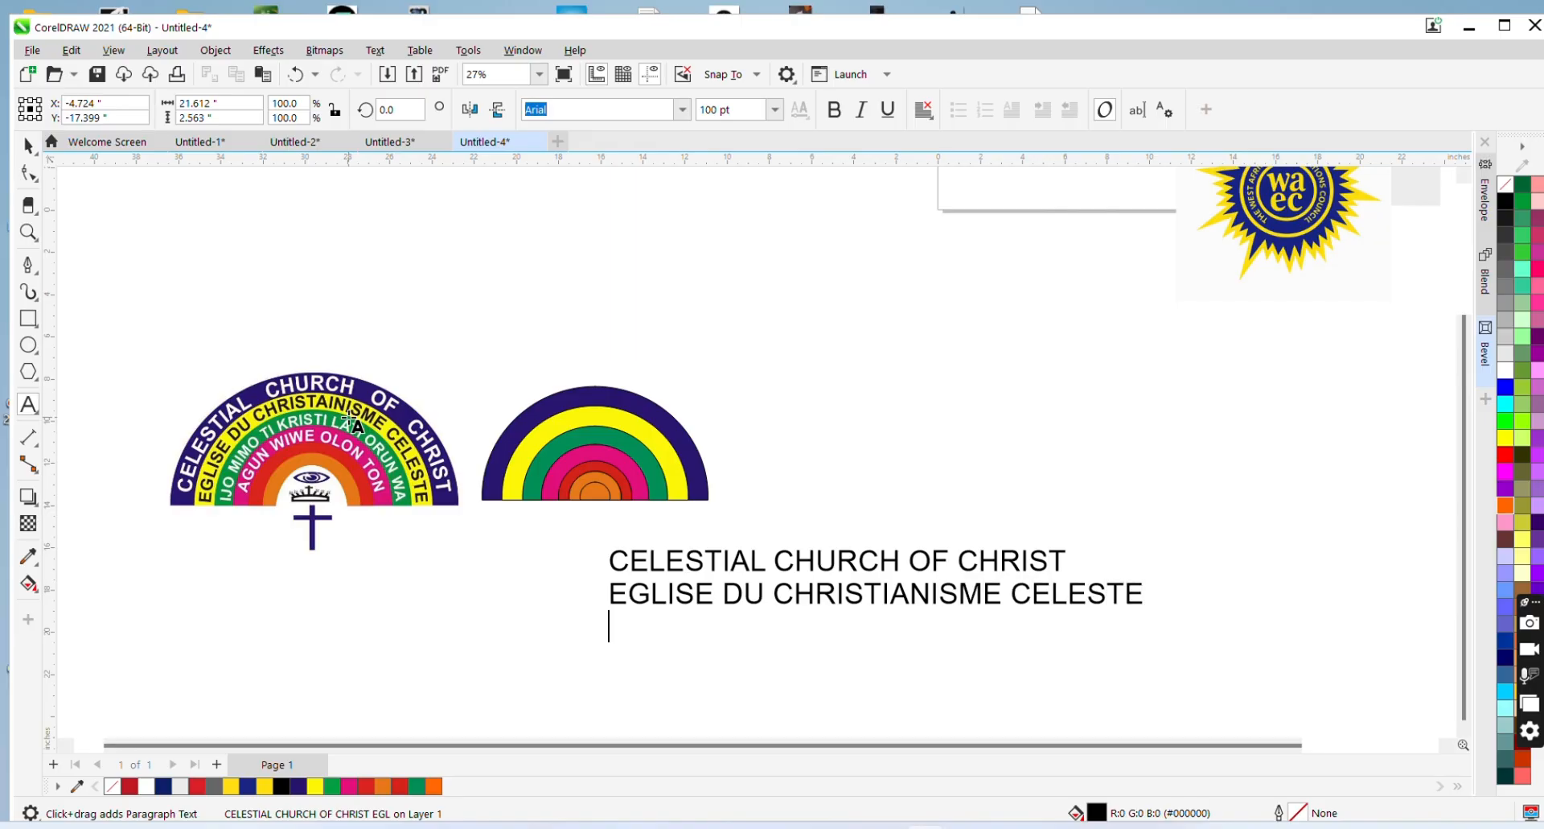
text(IJO MIMO TI )
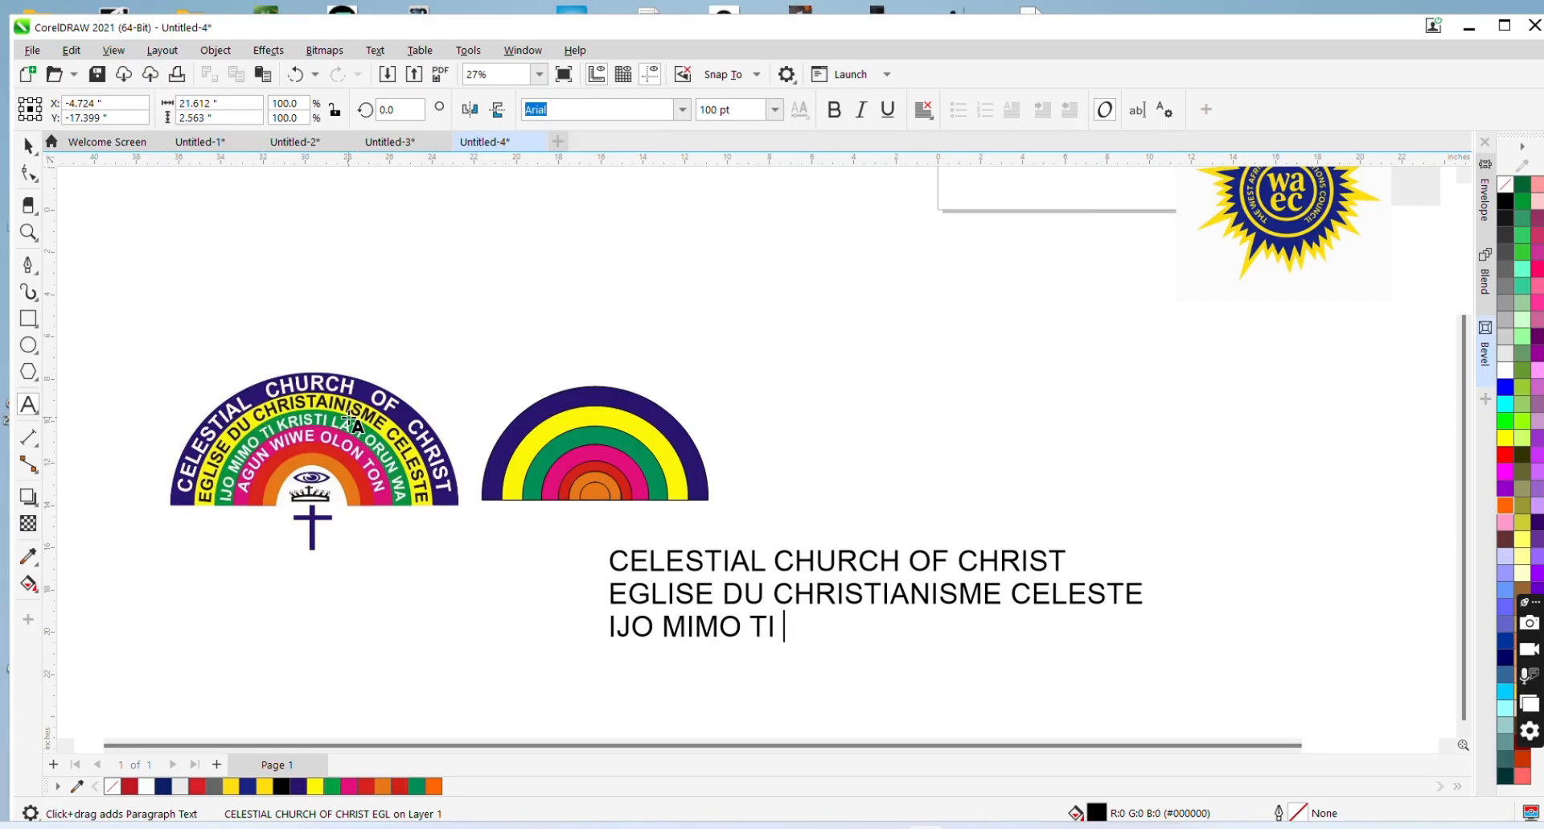
text(KRISTI)
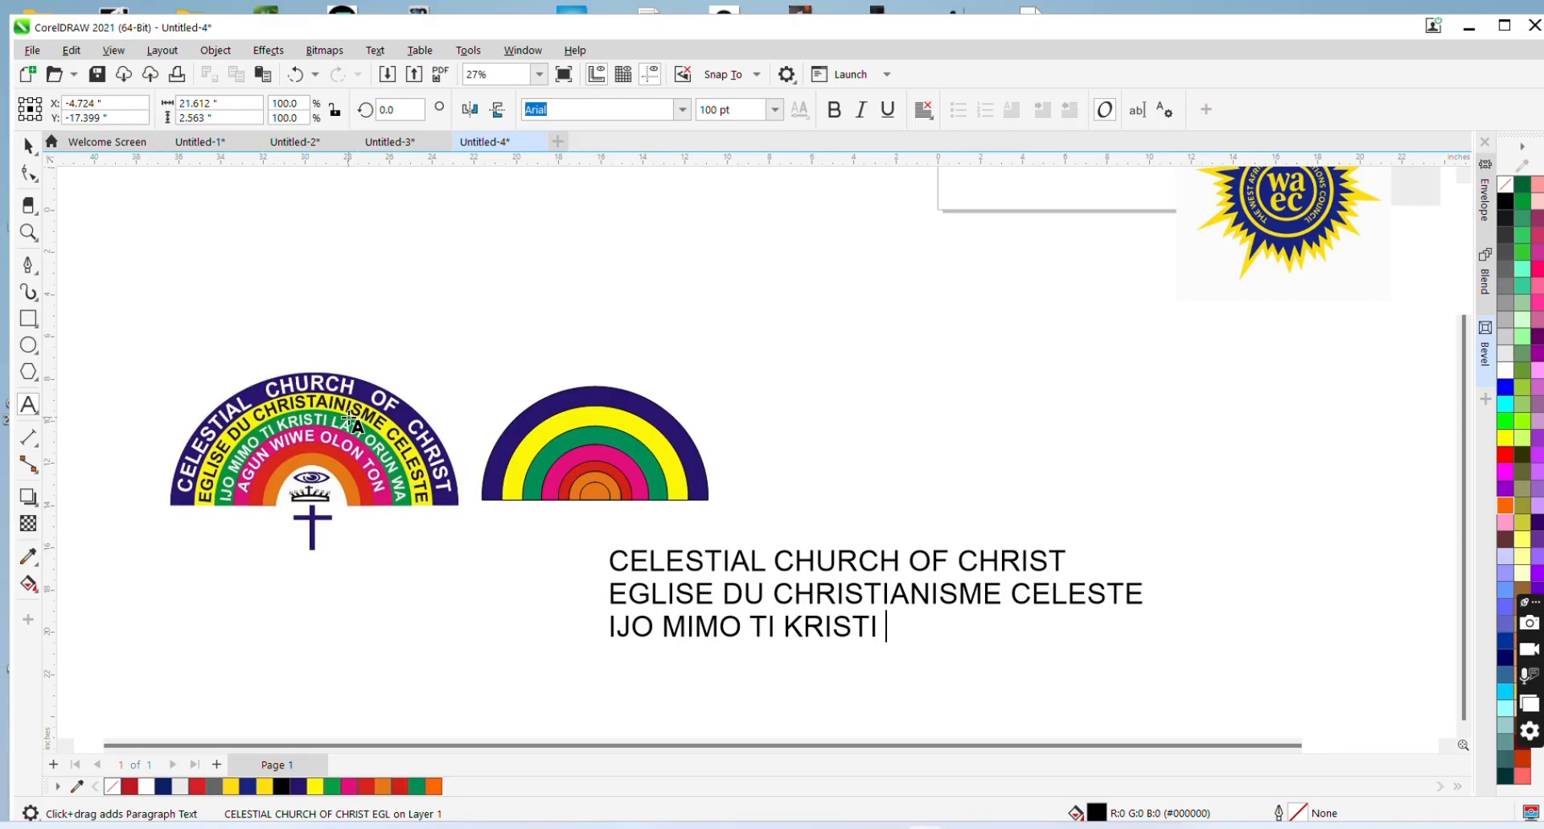
text( LATI ORUN WA)
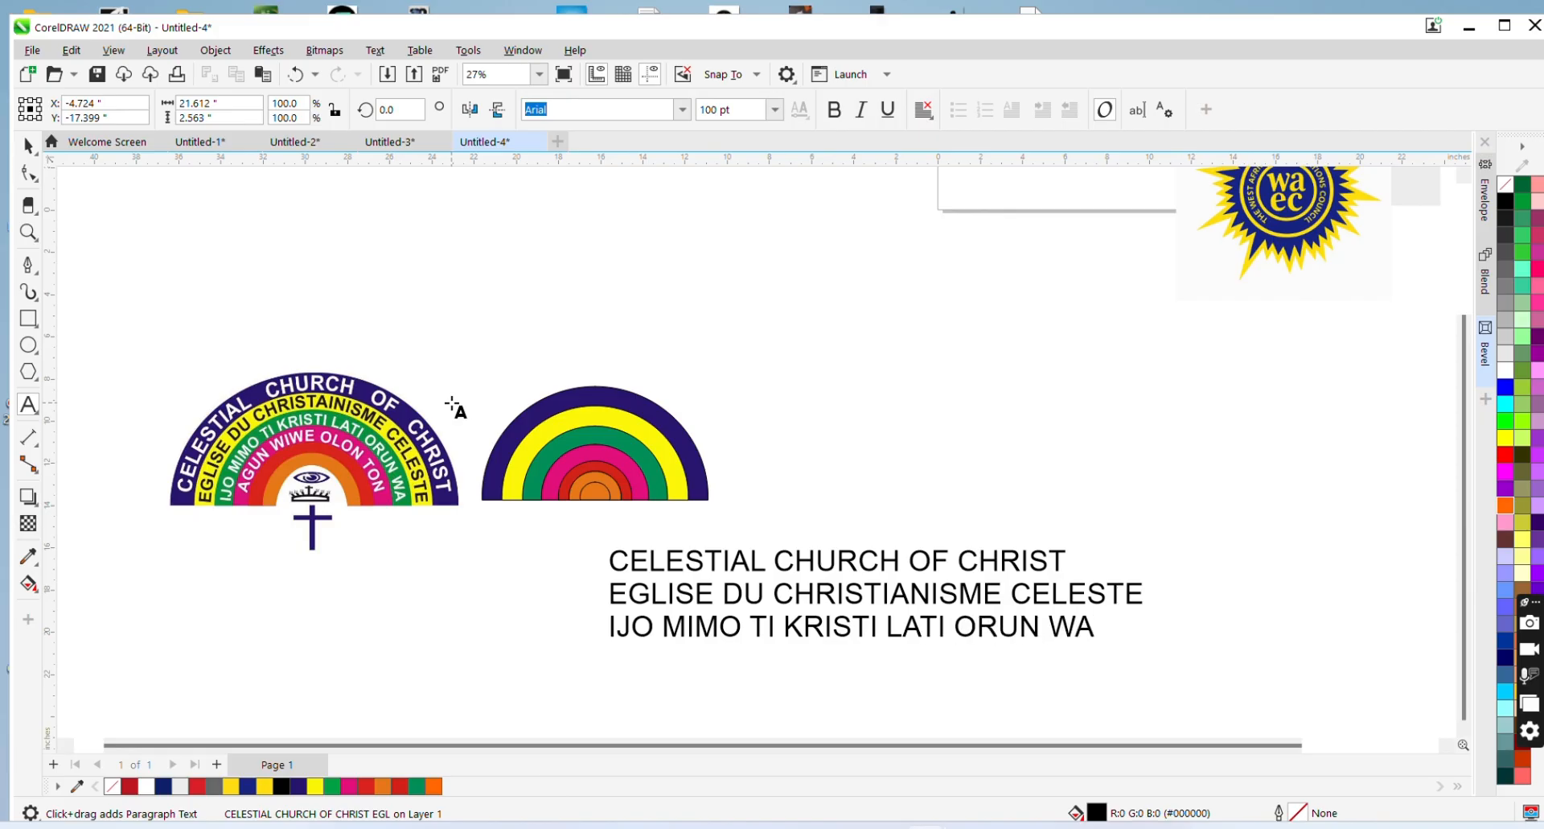
Add a fourth text line reading "AGUN WIWE OLON TON" and make the whole text block bold
key(Return)
text(AGUN WE)
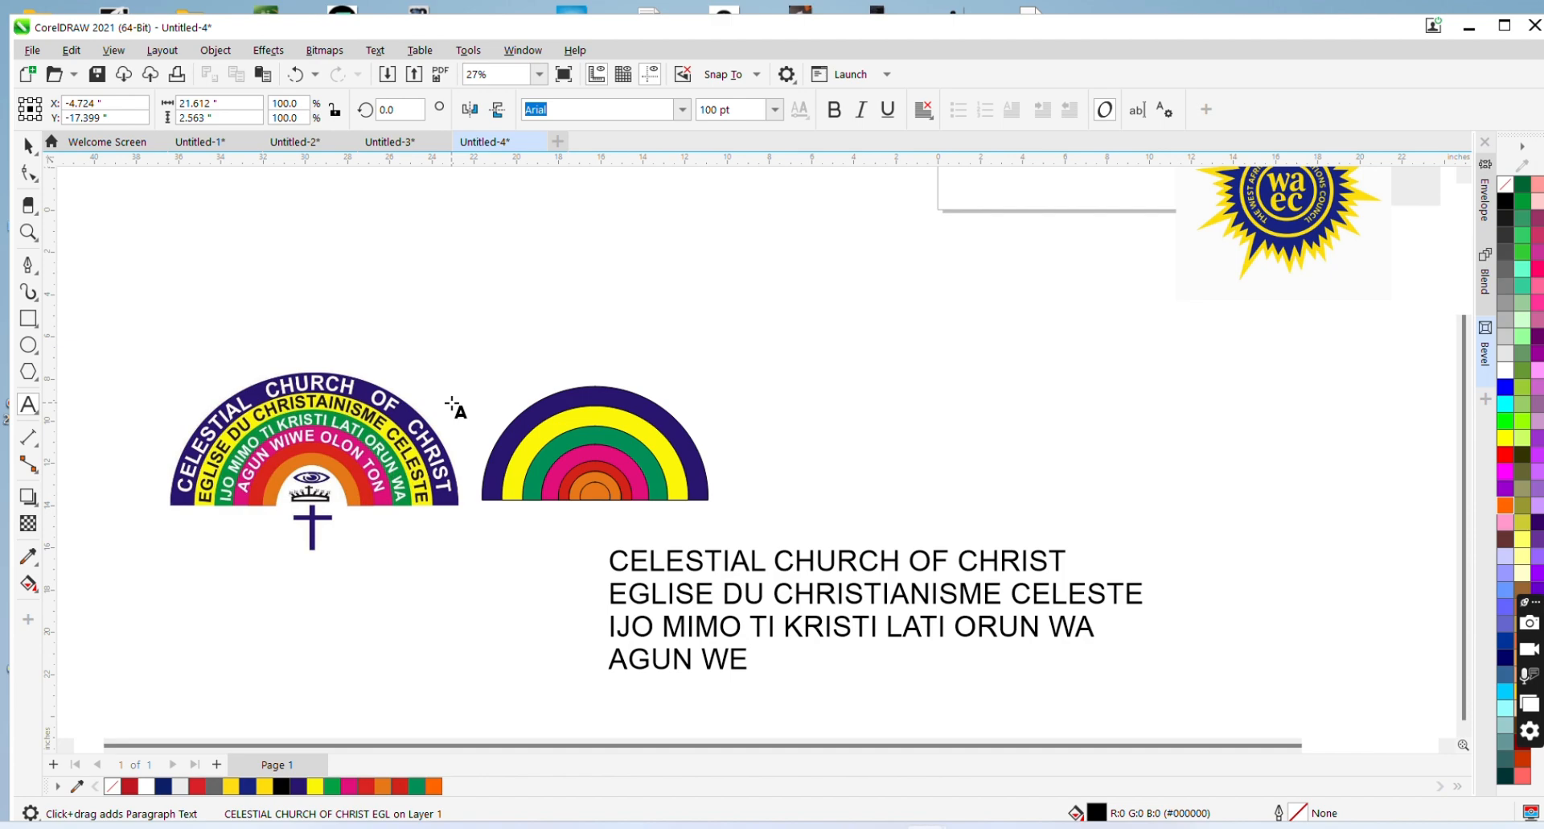
key(BackSpace)
text(IE)
key(BackSpace)
text(WE )
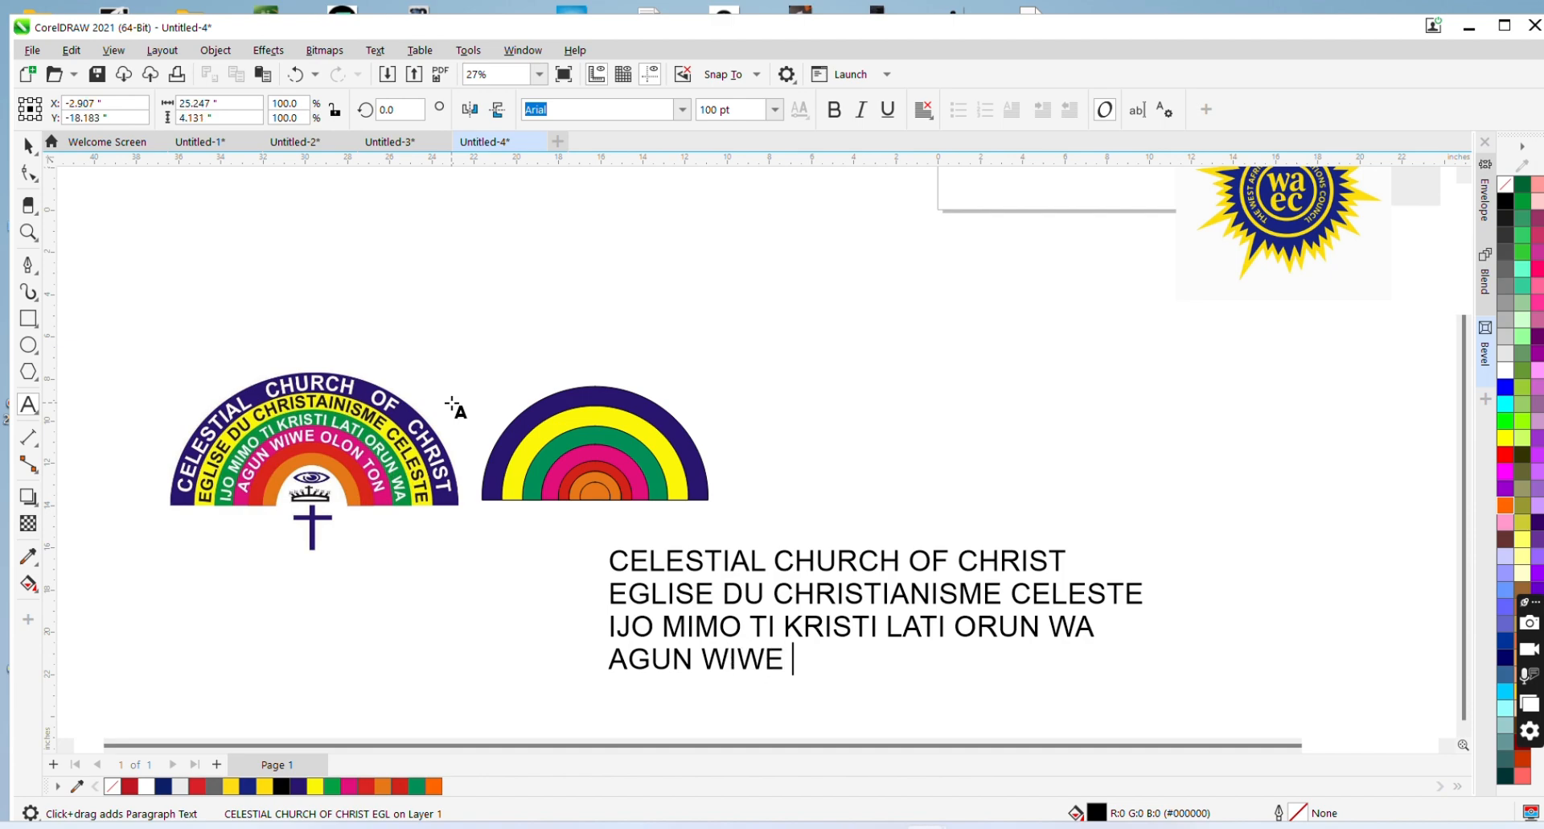
text(OLON TO)
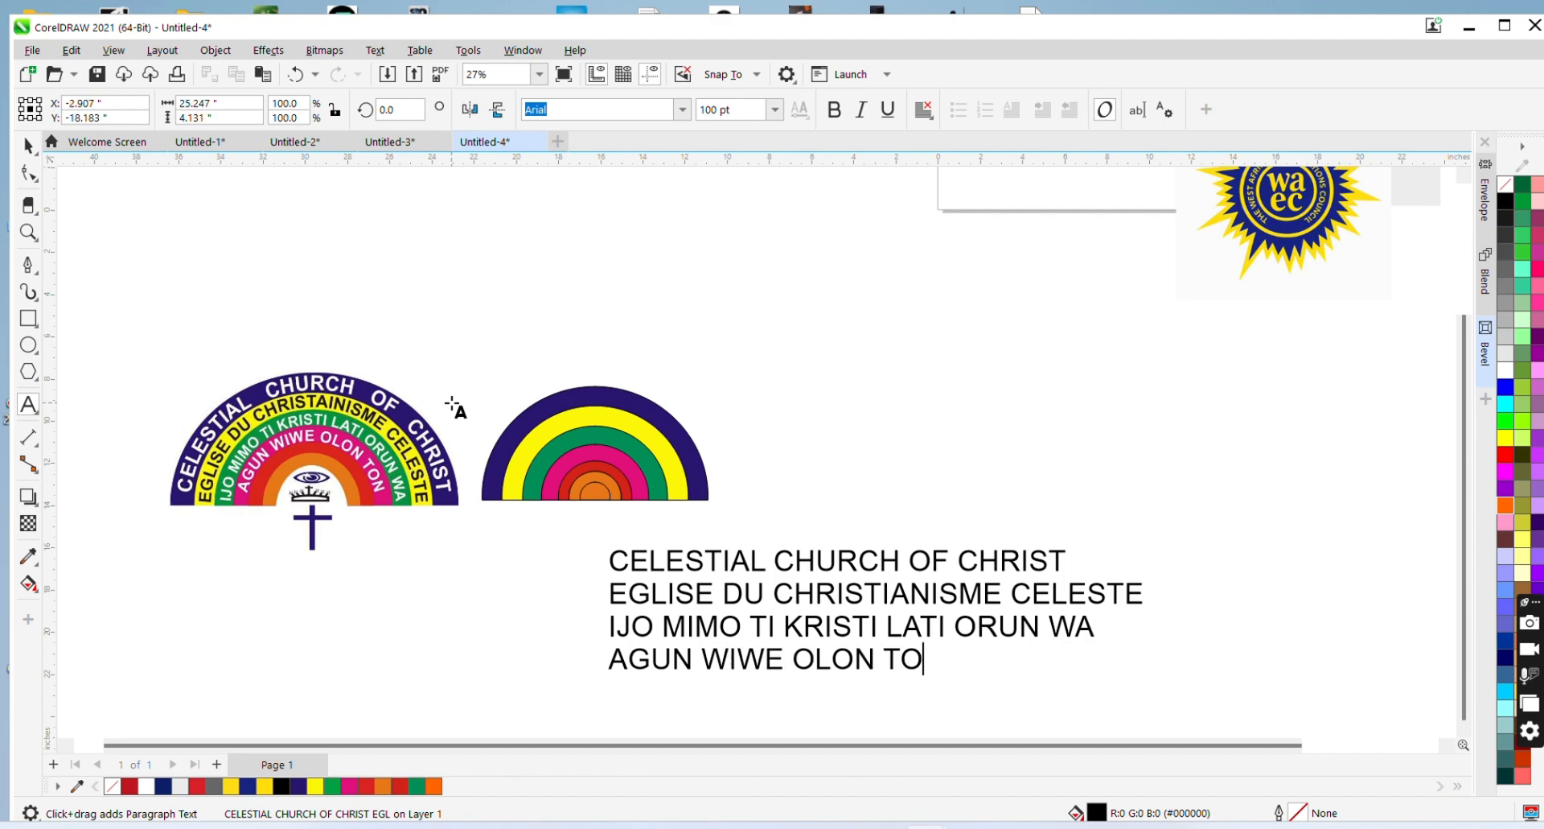
text(N)
key(ctrl+space)
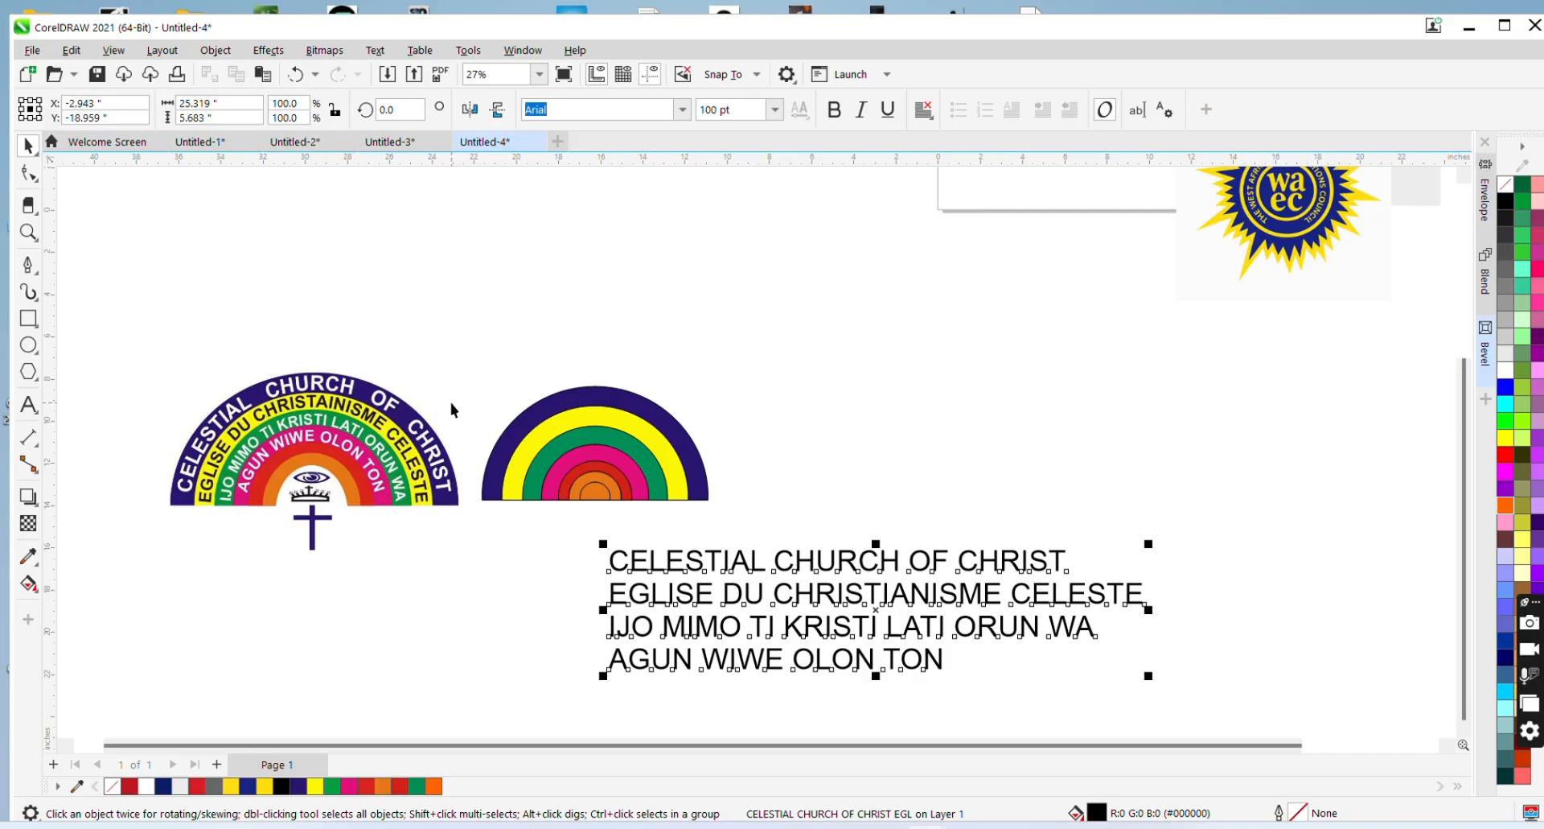
click(835, 109)
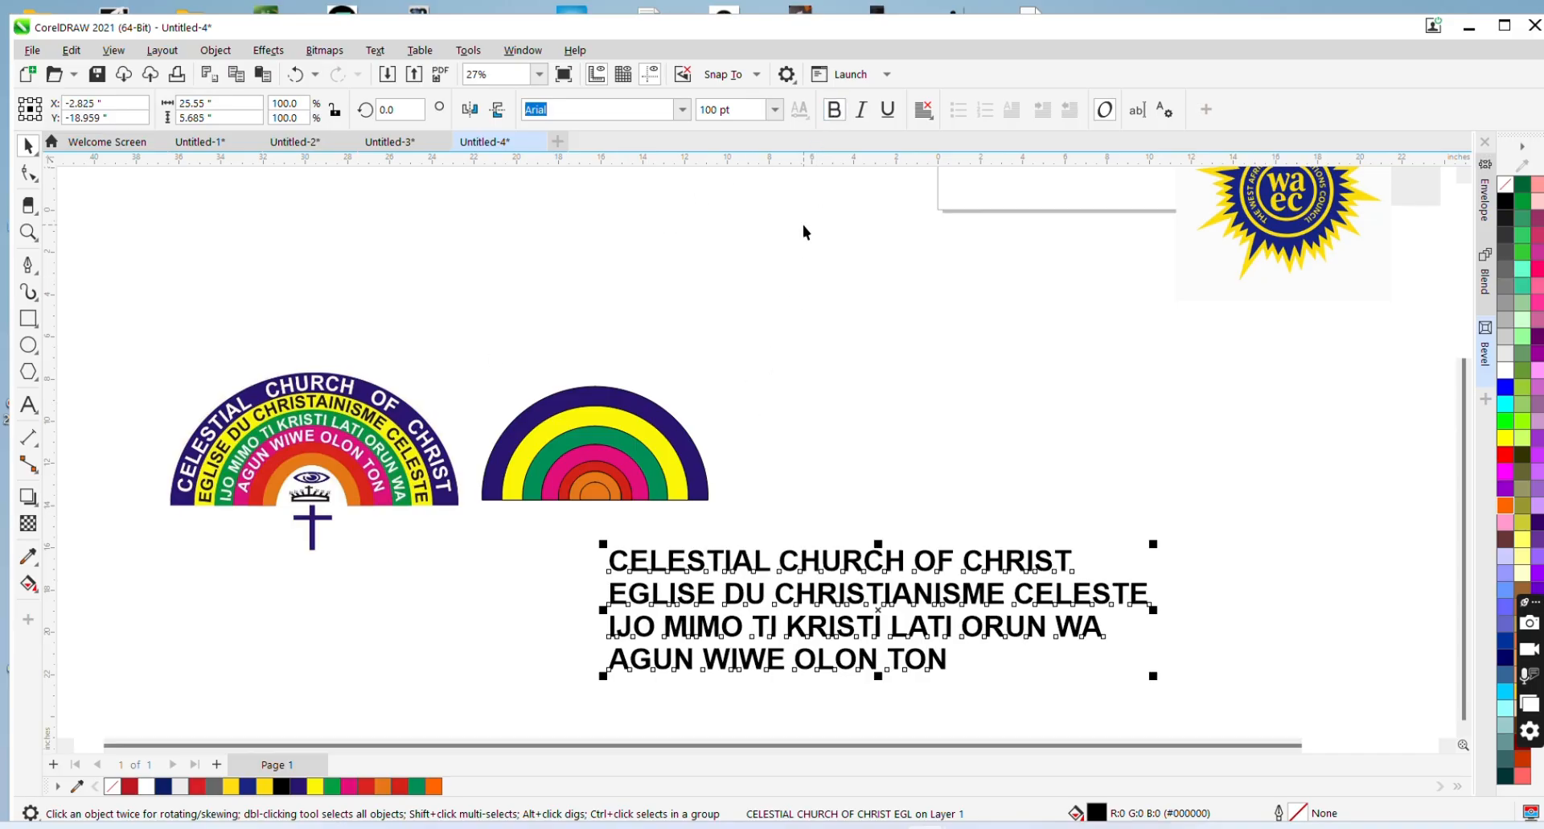
Set the four-line text block to 36 pt and move it up over the right edge of the coloured half circles
click(775, 110)
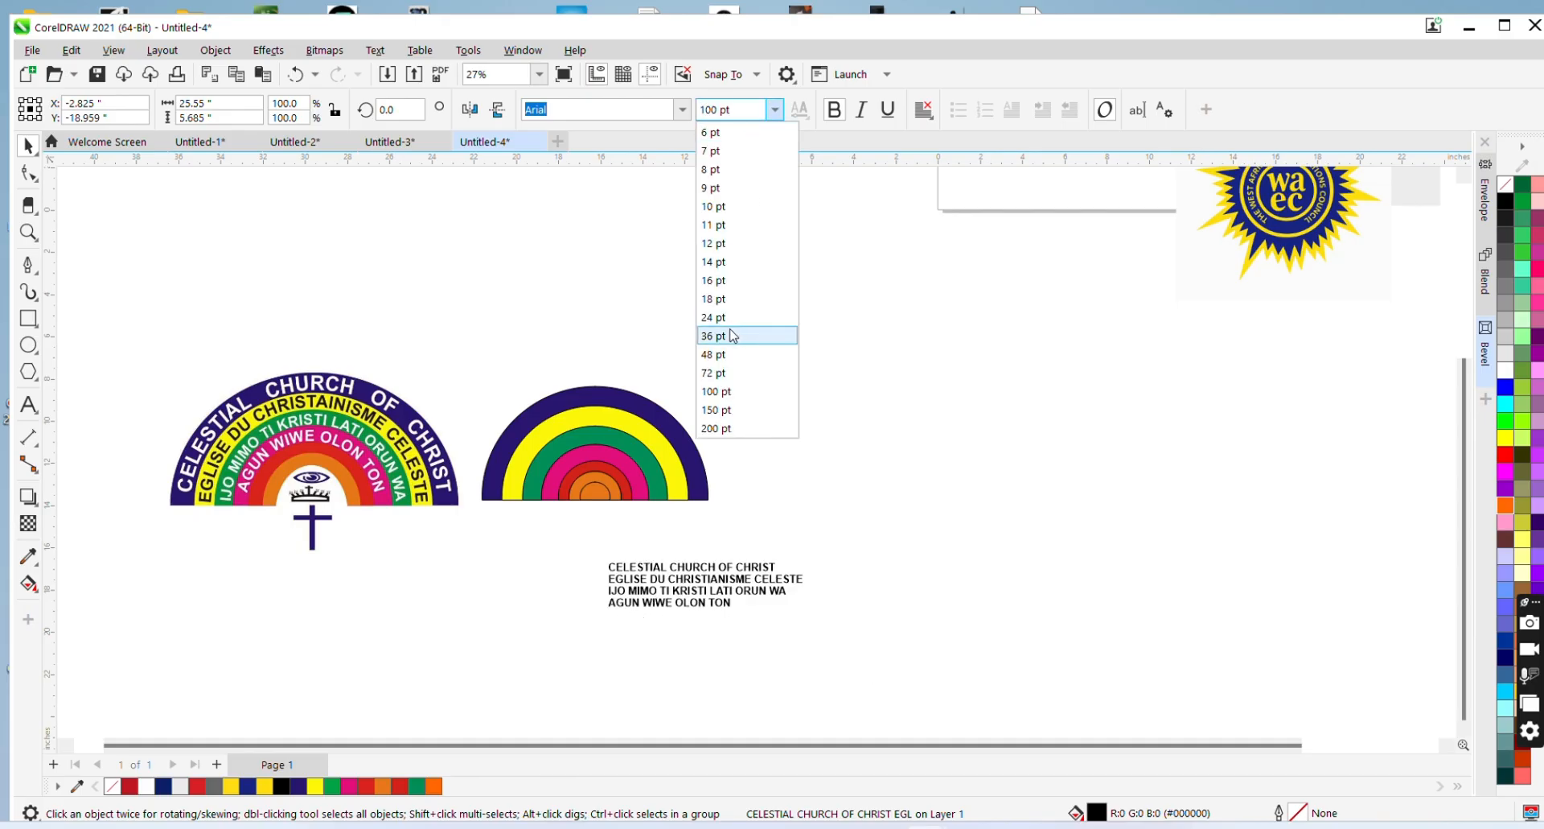
click(733, 335)
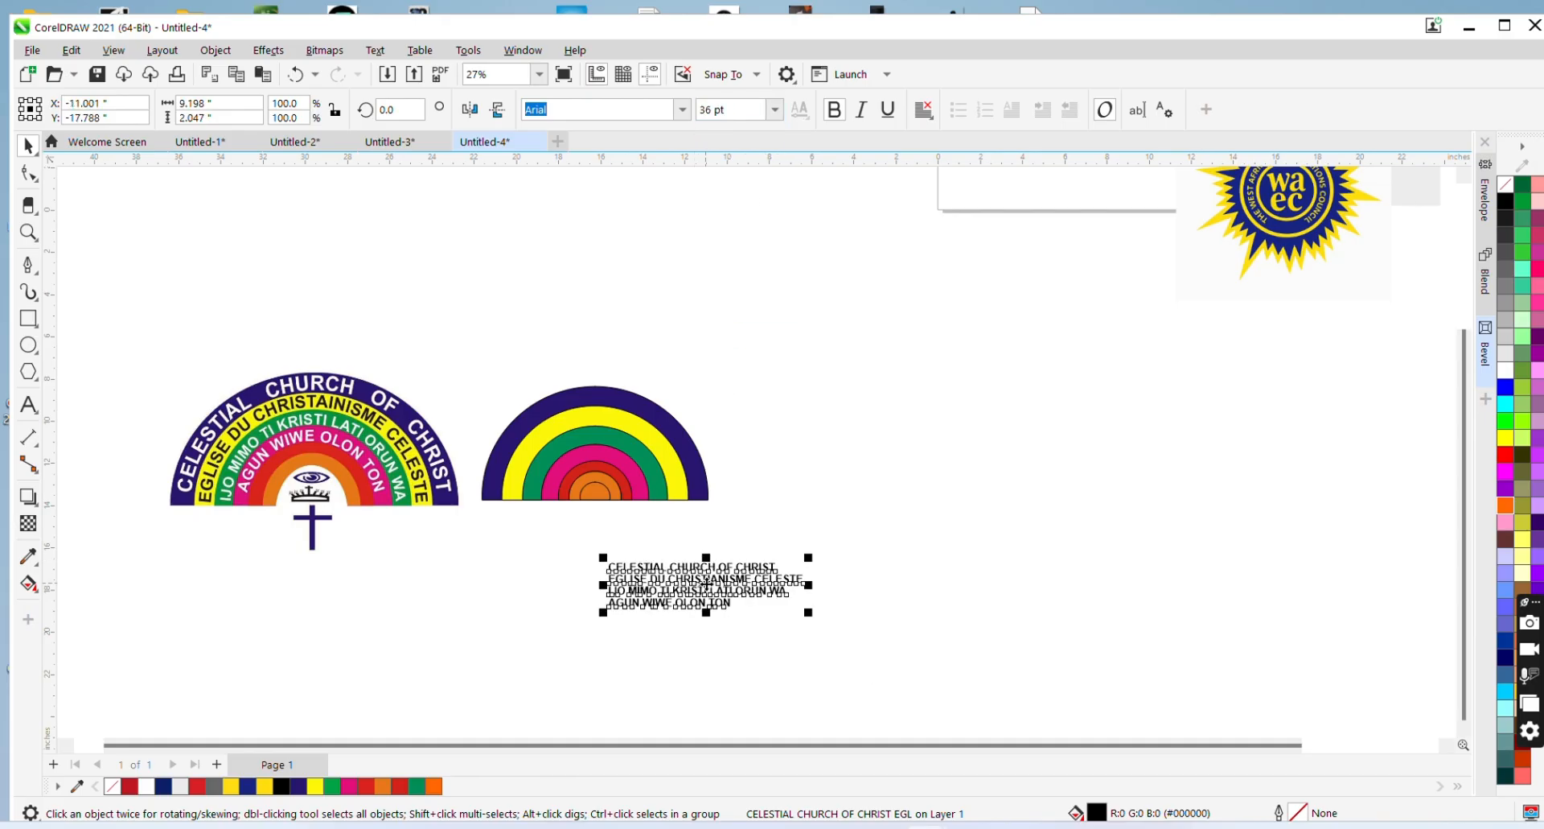
drag(707, 585, 747, 499)
Break the text block into separate lines, then enlarge "CELESTIAL CHURCH OF CHRIST" to about 48.8 pt and move it up over the arch
key(z)
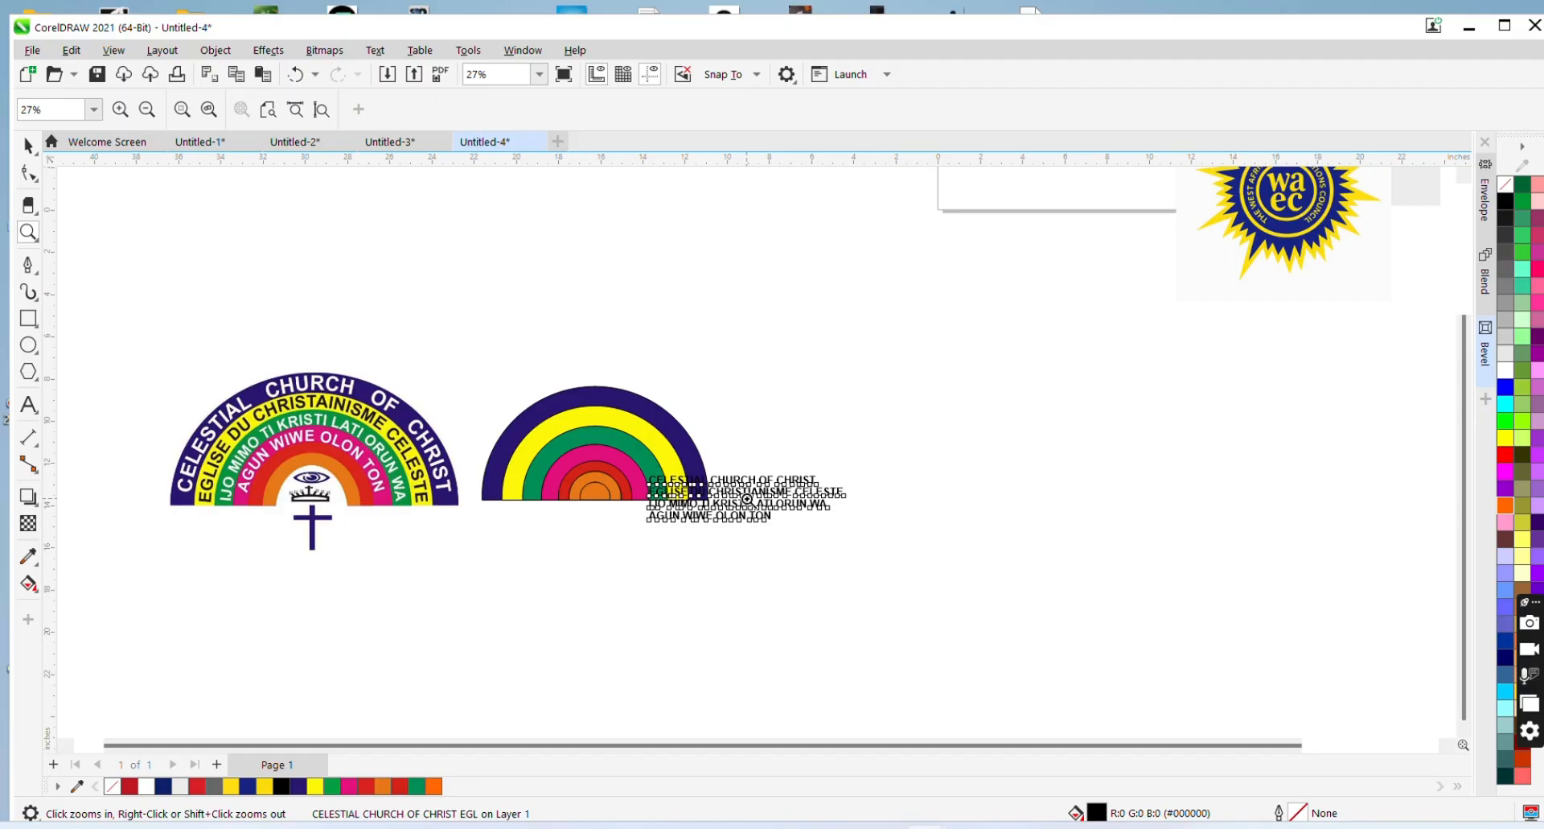
click(747, 498)
key(space)
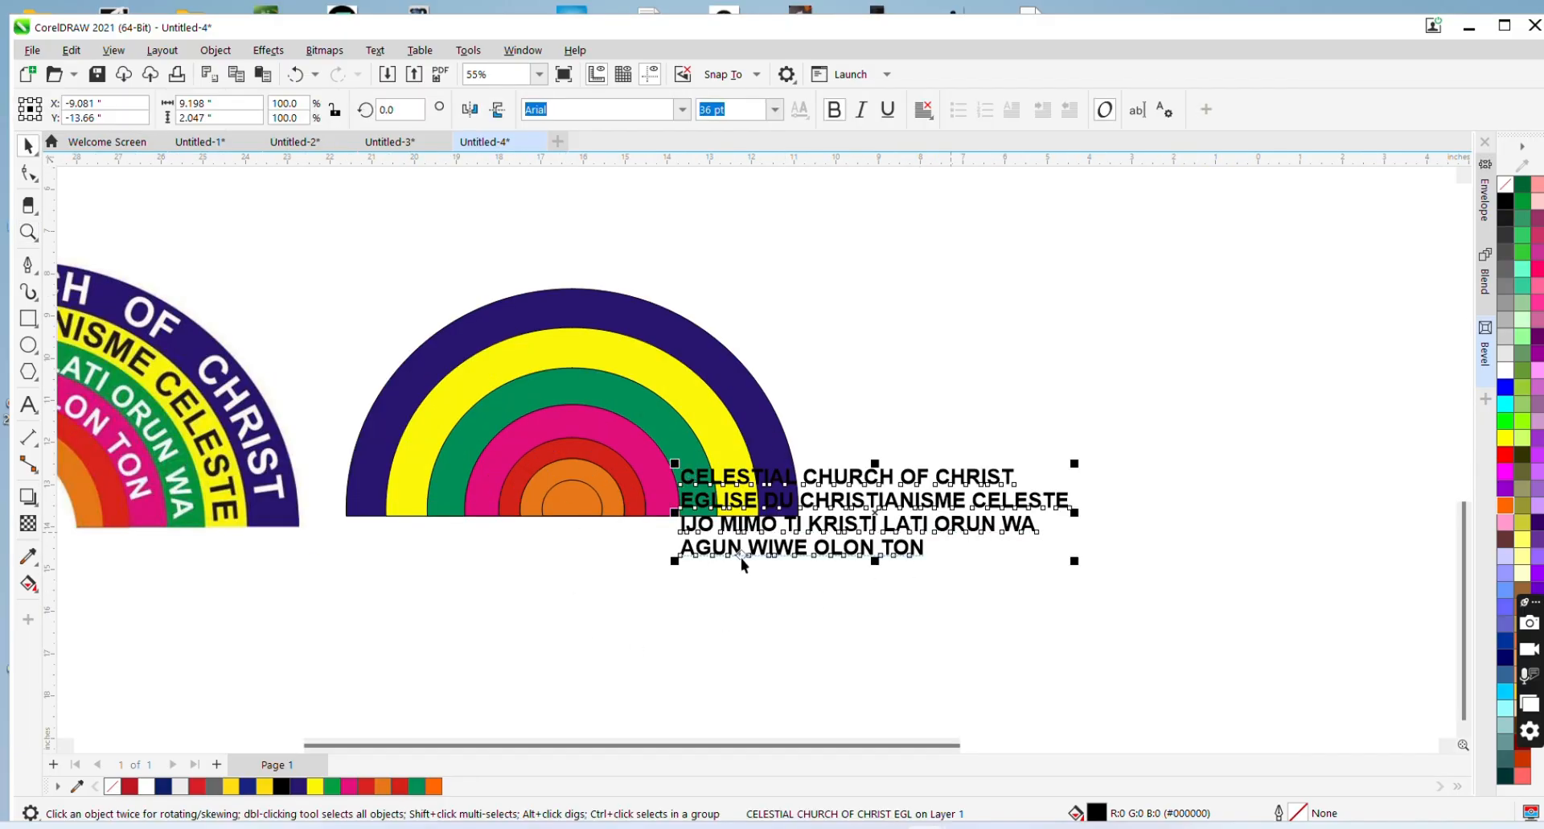
drag(575, 747, 435, 746)
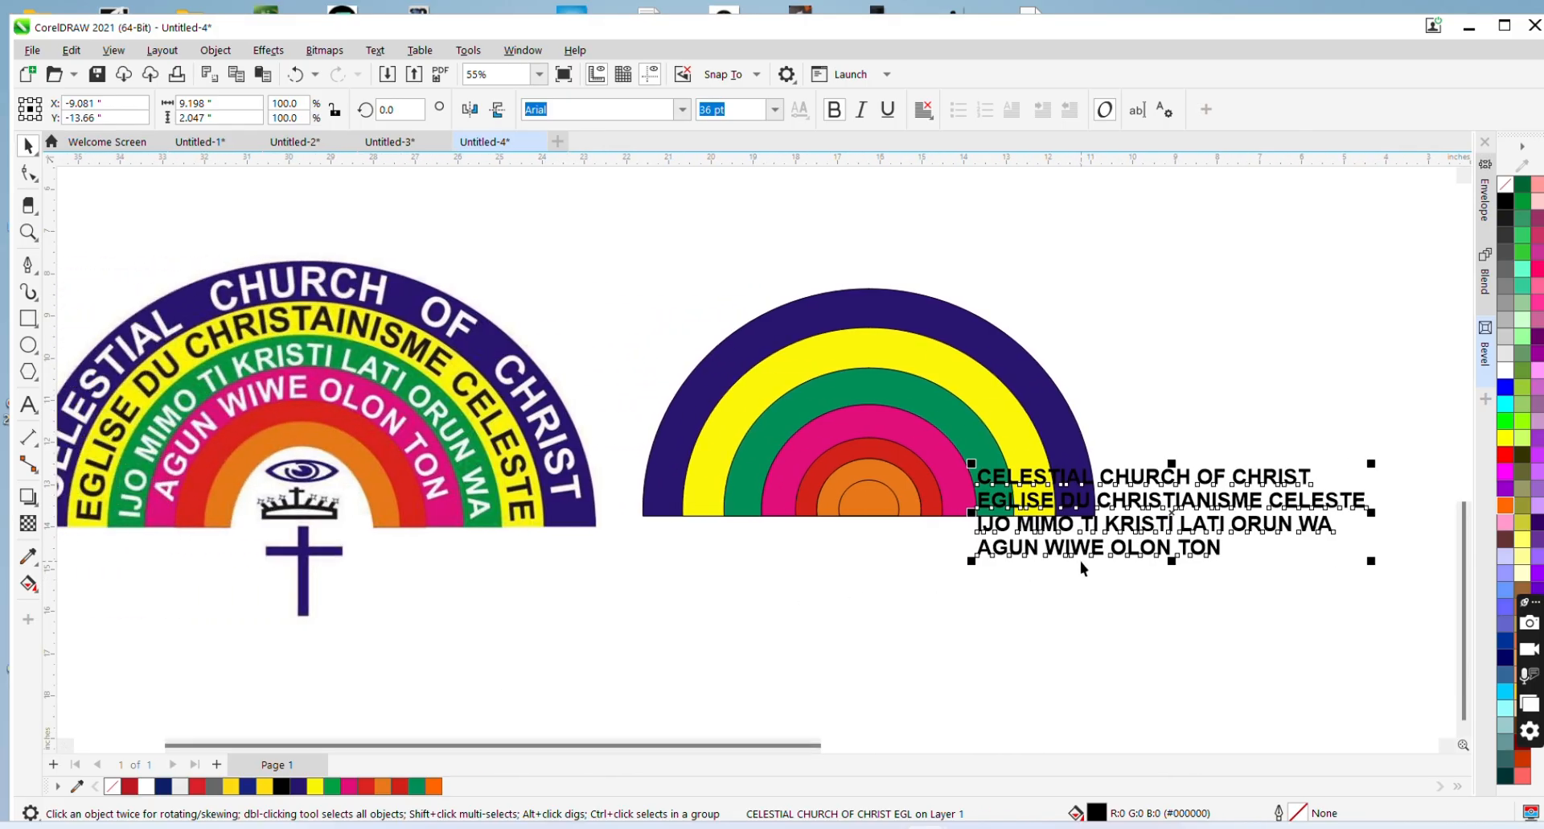
key(ctrl+k)
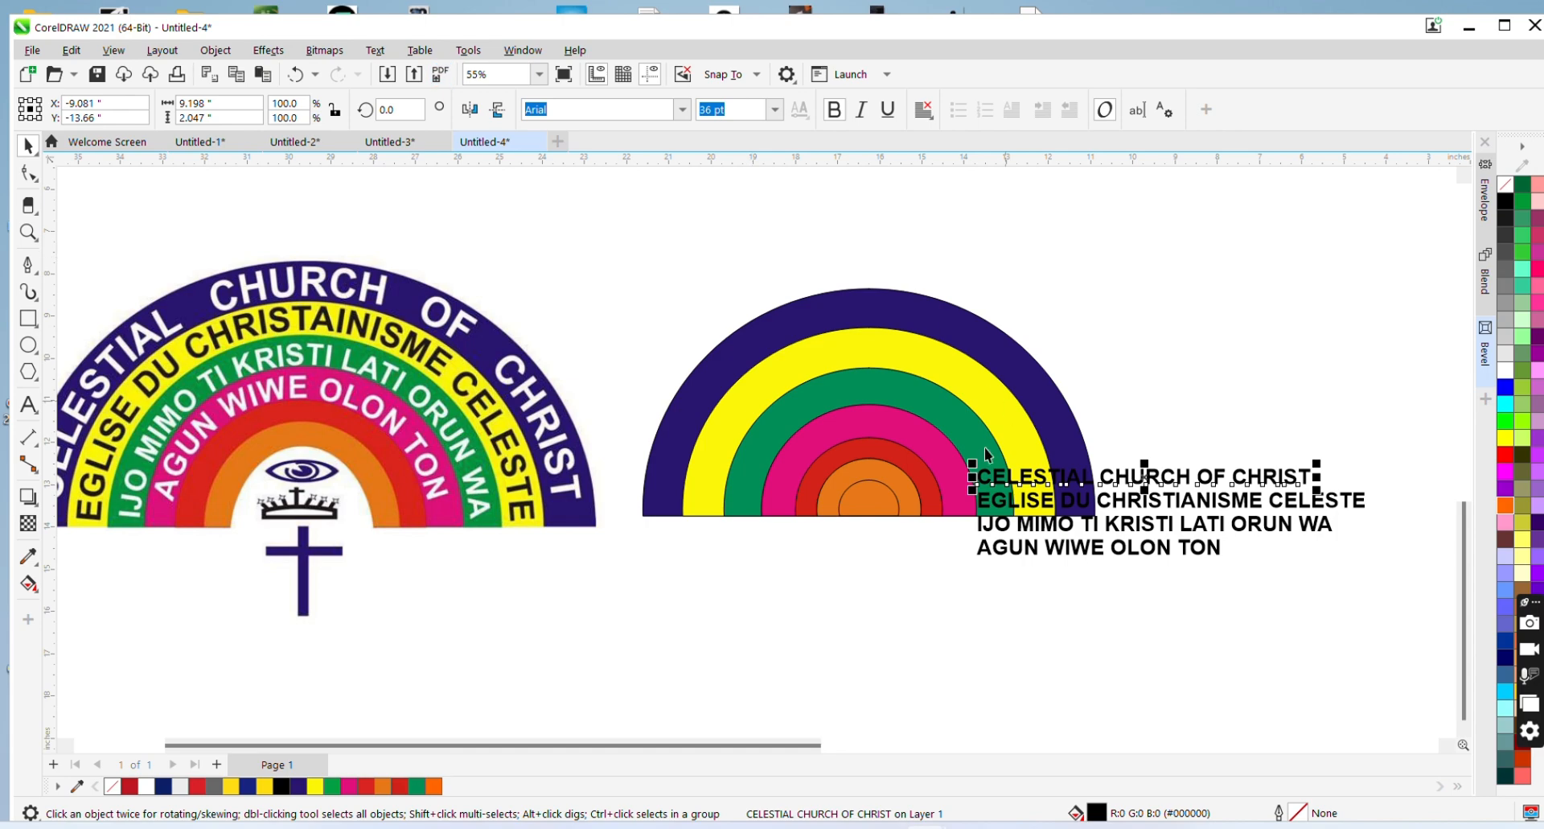
drag(973, 464, 914, 429)
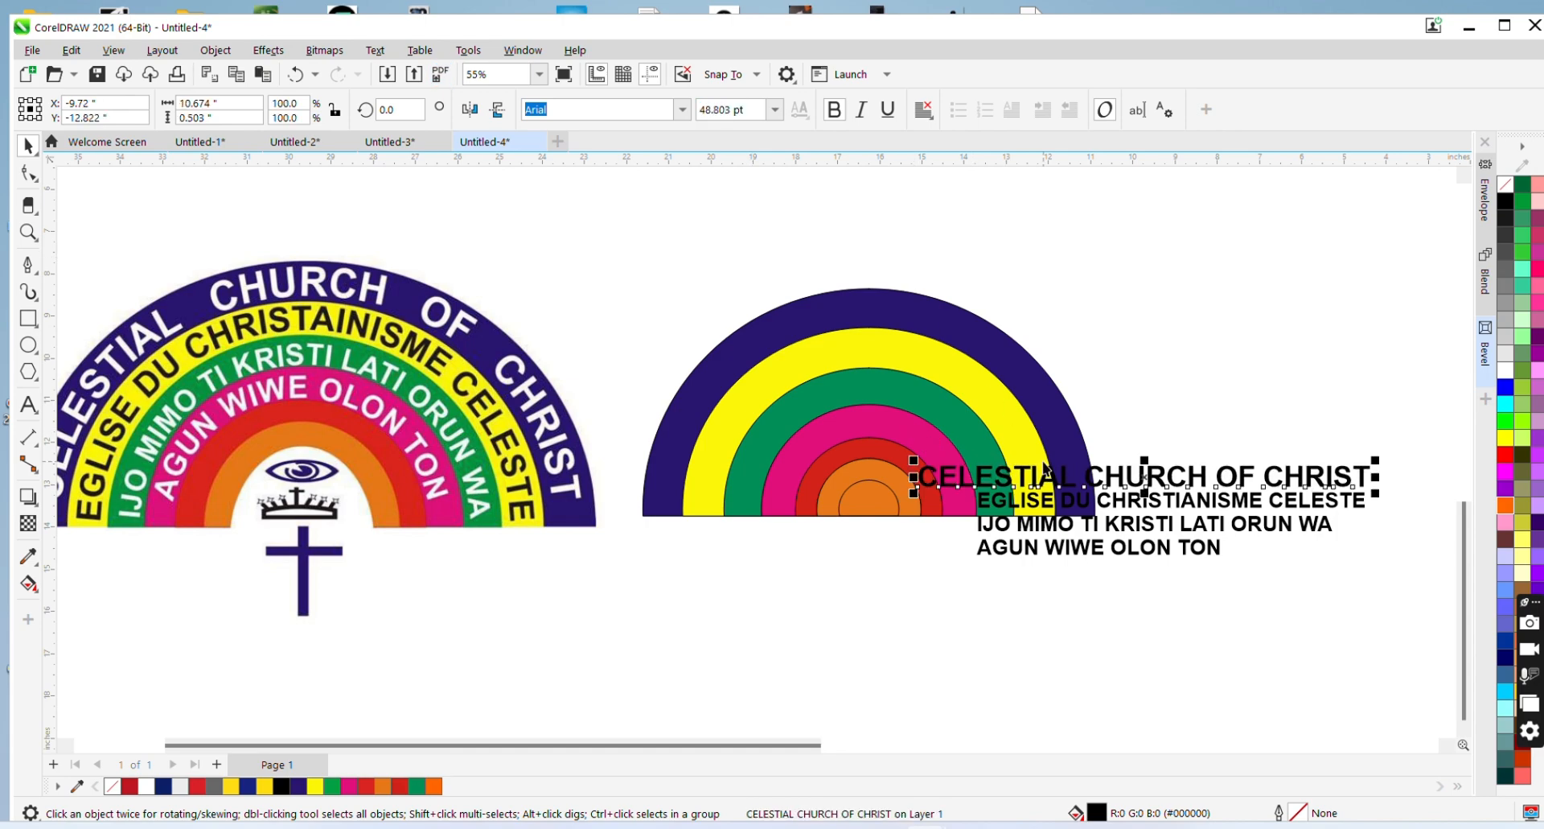
drag(1152, 482, 998, 377)
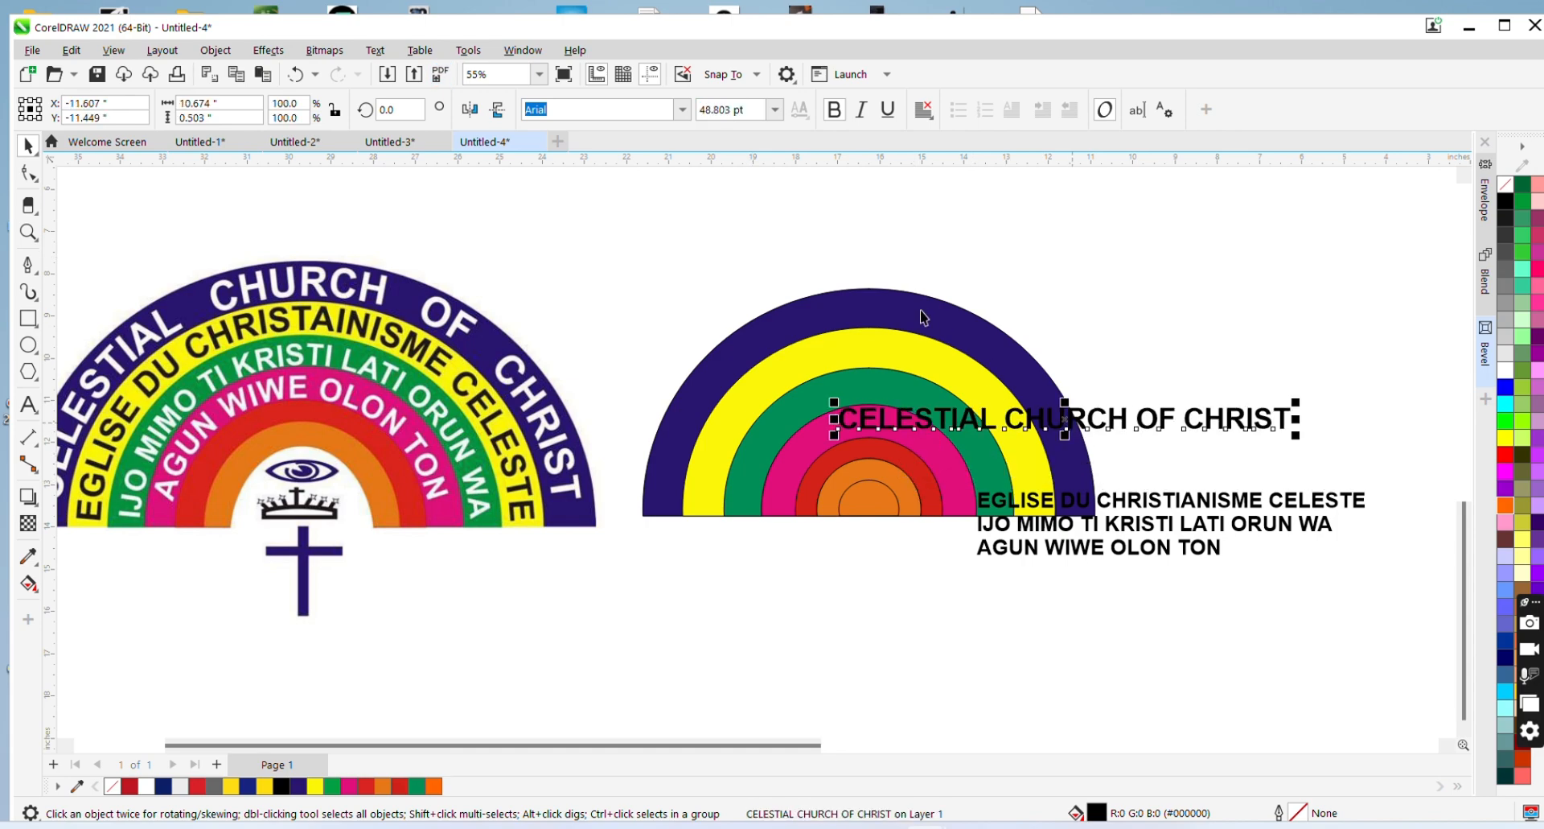
Try to fit the "CELESTIAL CHURCH OF CHRIST" line to the curve of the navy band, then undo it
click(373, 52)
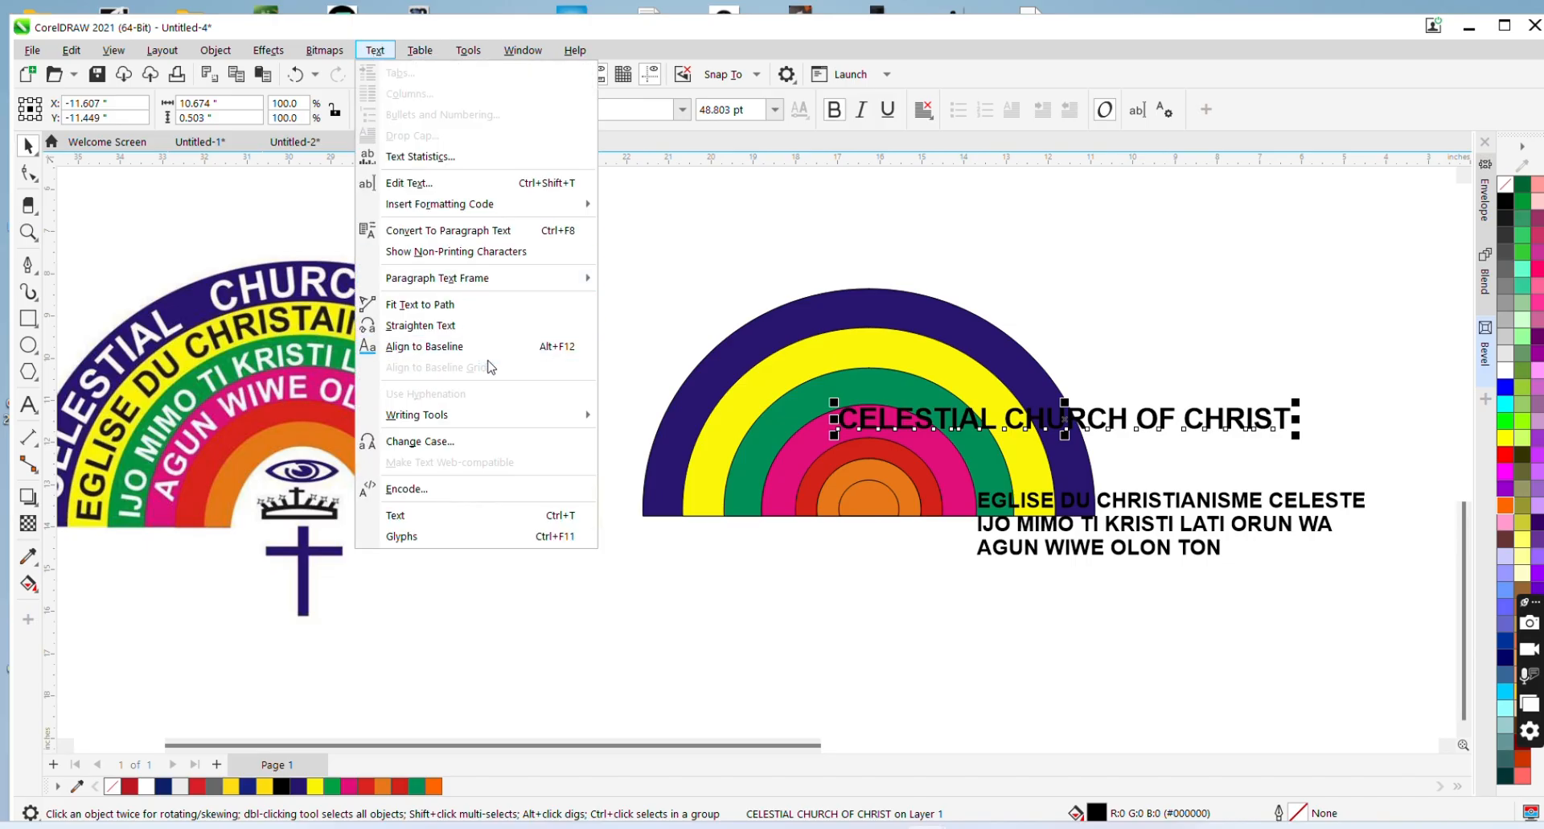
mouse_move(541, 283)
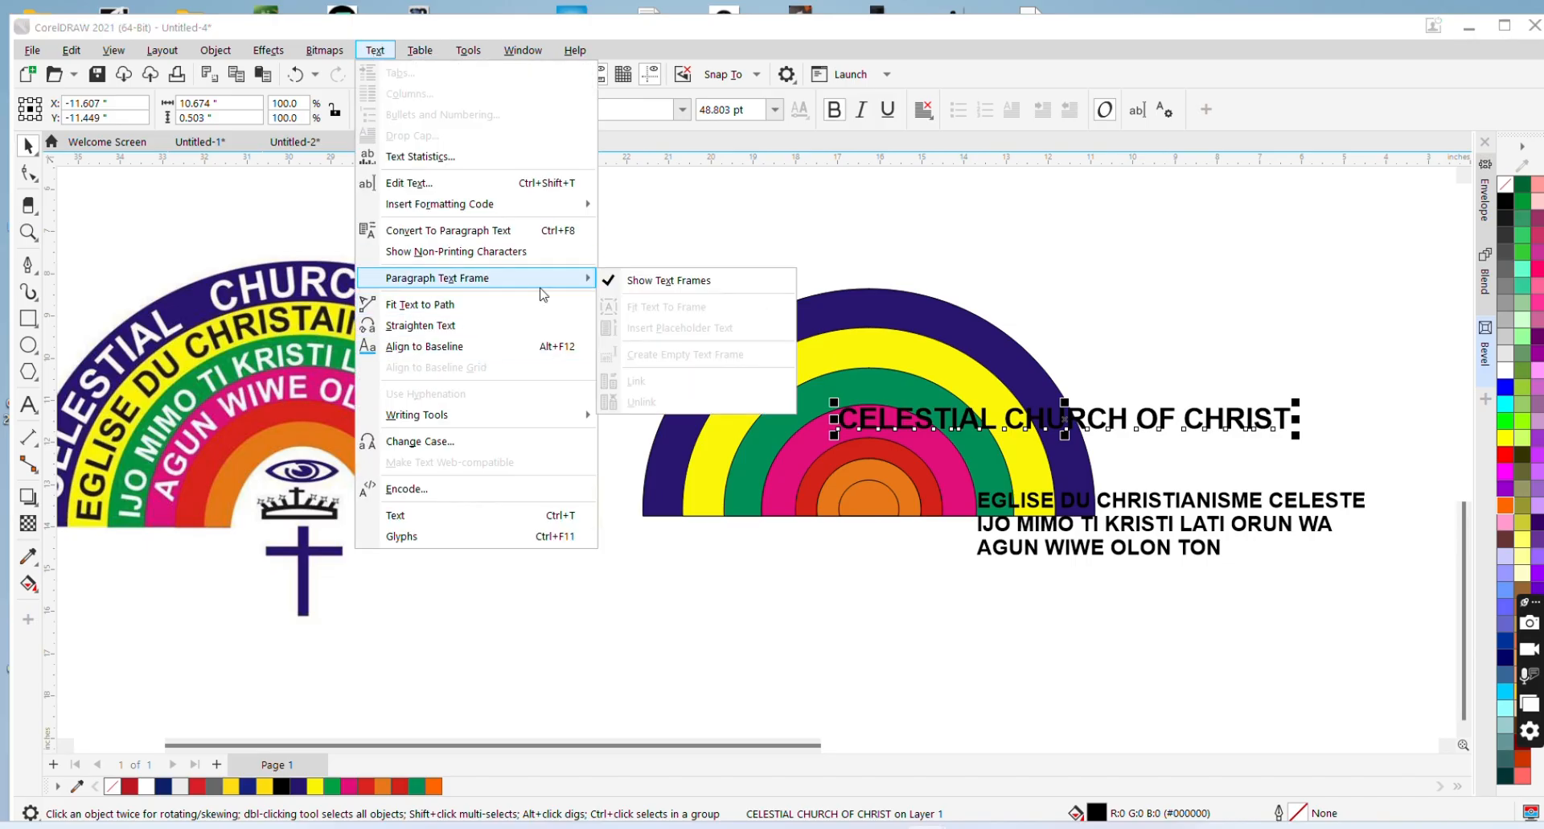
click(483, 304)
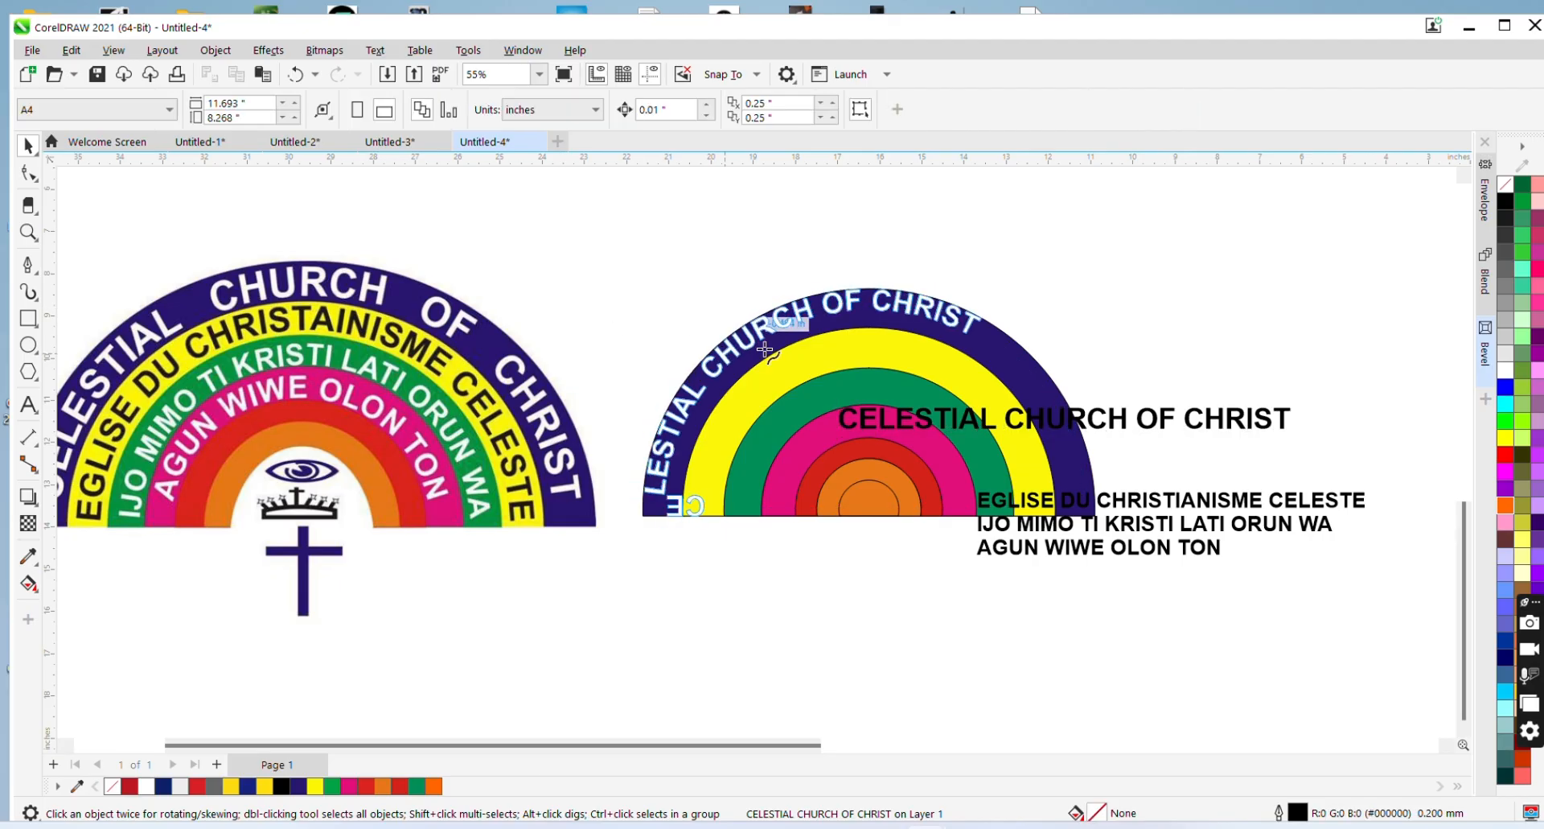
click(840, 330)
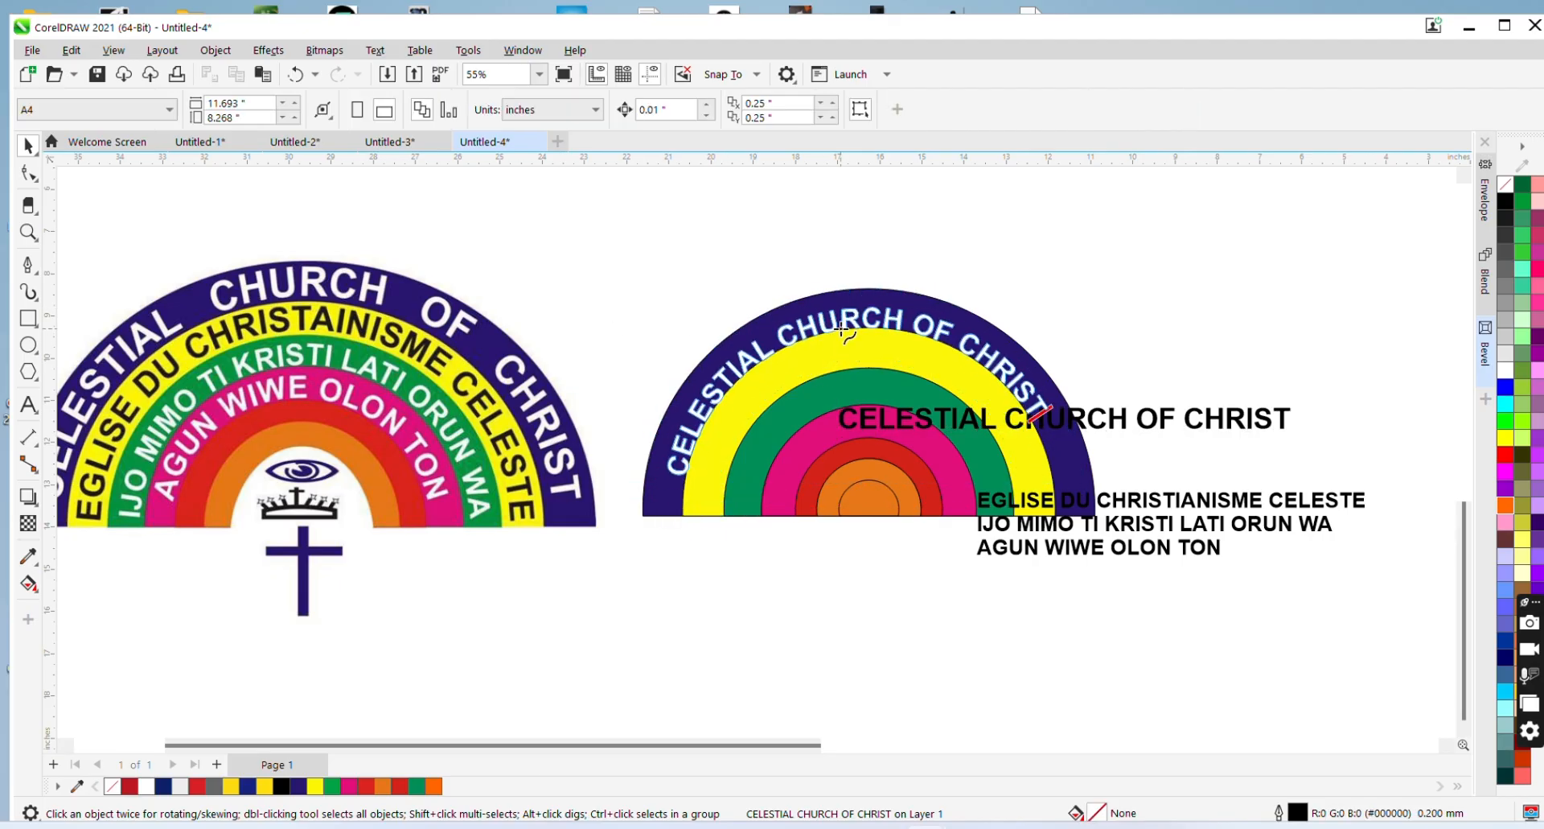
drag(842, 330, 863, 323)
key(ctrl+z)
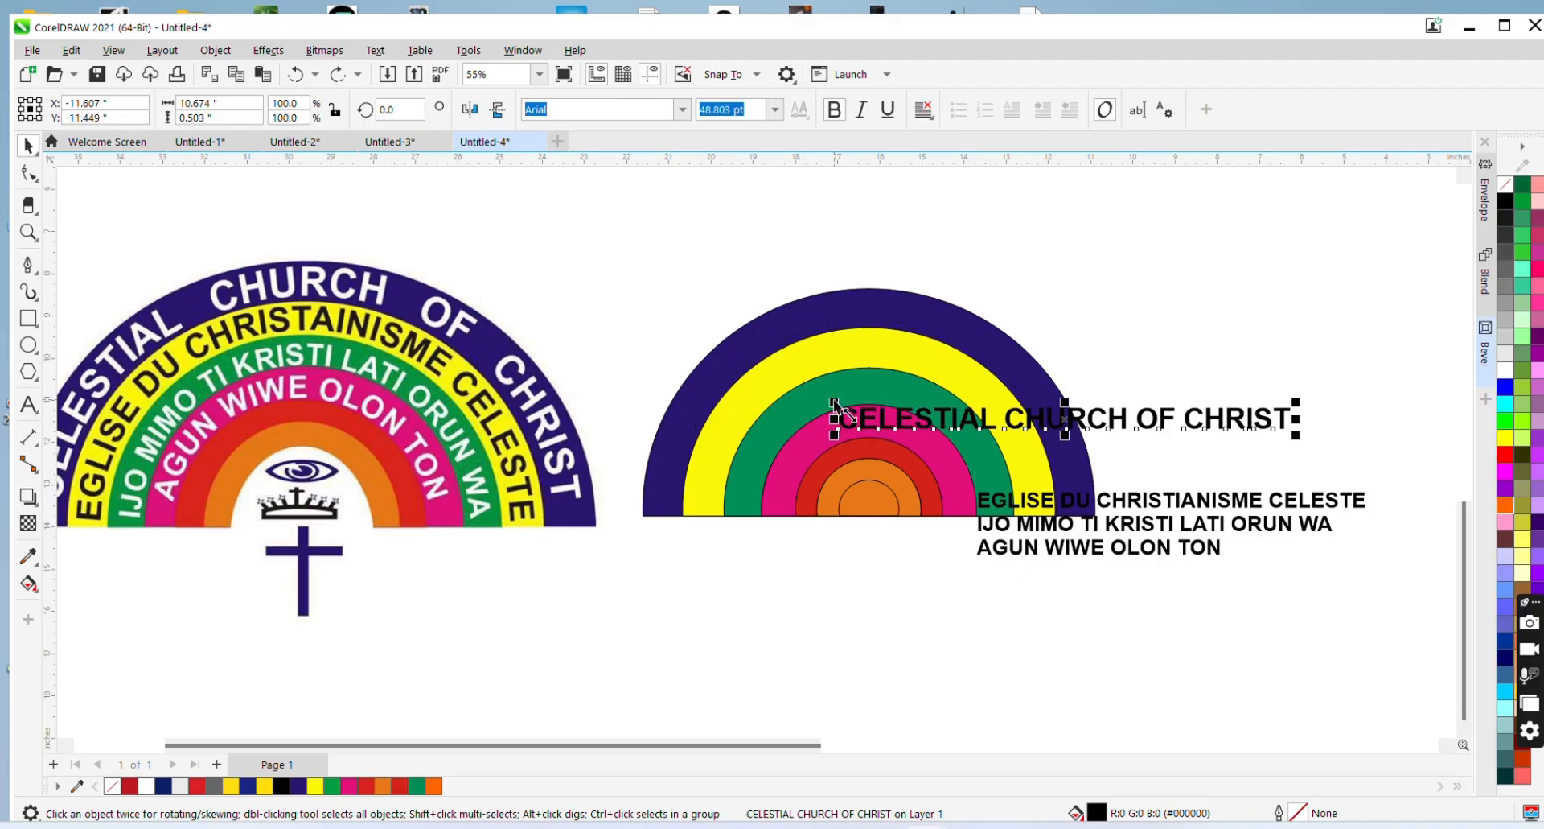
Enlarge "CELESTIAL CHURCH OF CHRIST" to about 59 pt and fit it inside the navy band's outer curve at about -0.598 inches
drag(836, 407, 740, 394)
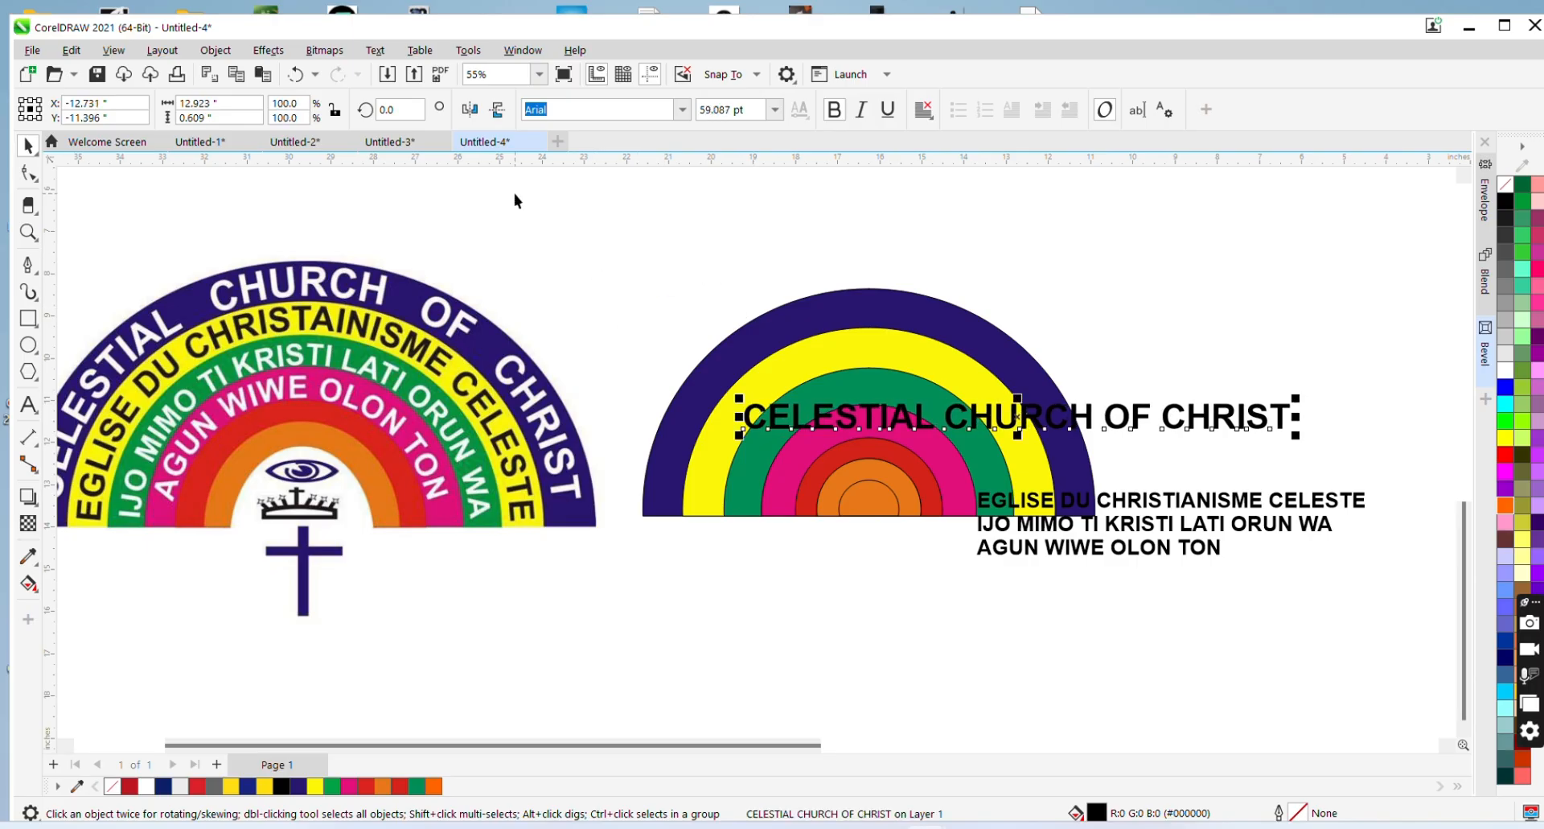
click(264, 50)
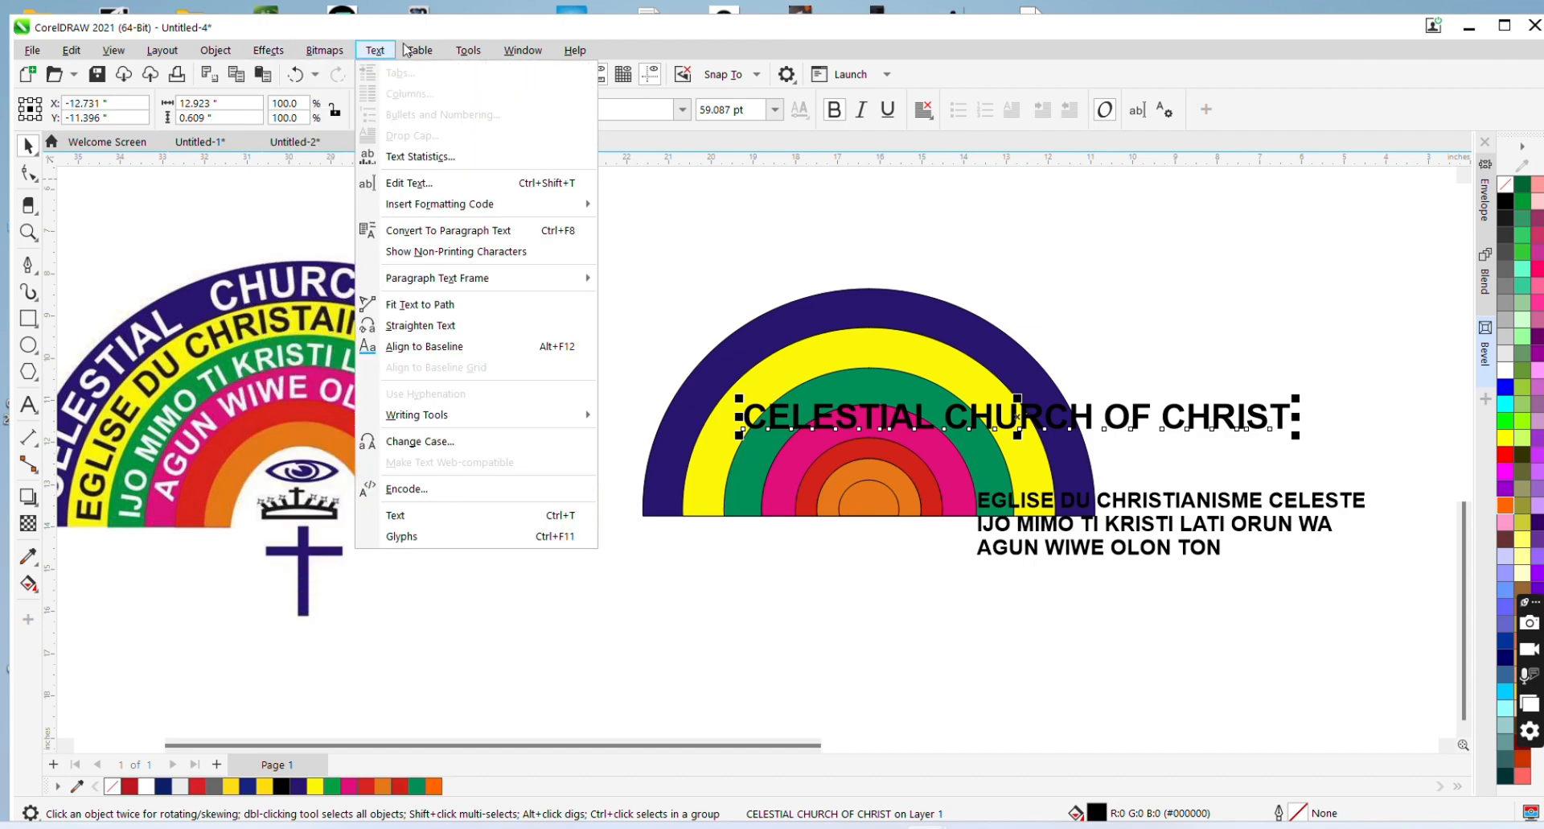
click(494, 305)
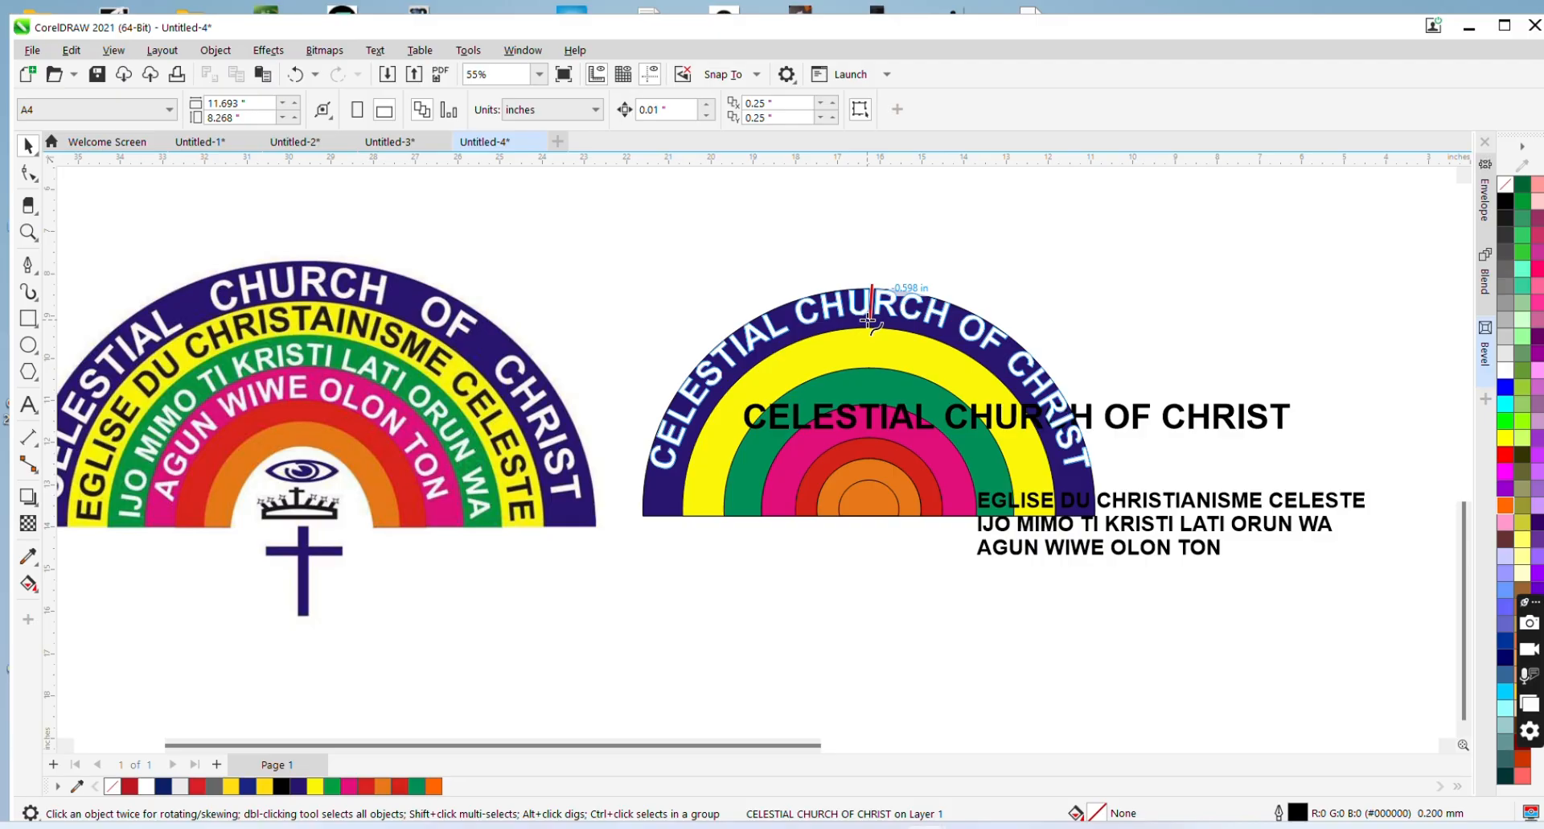
click(869, 320)
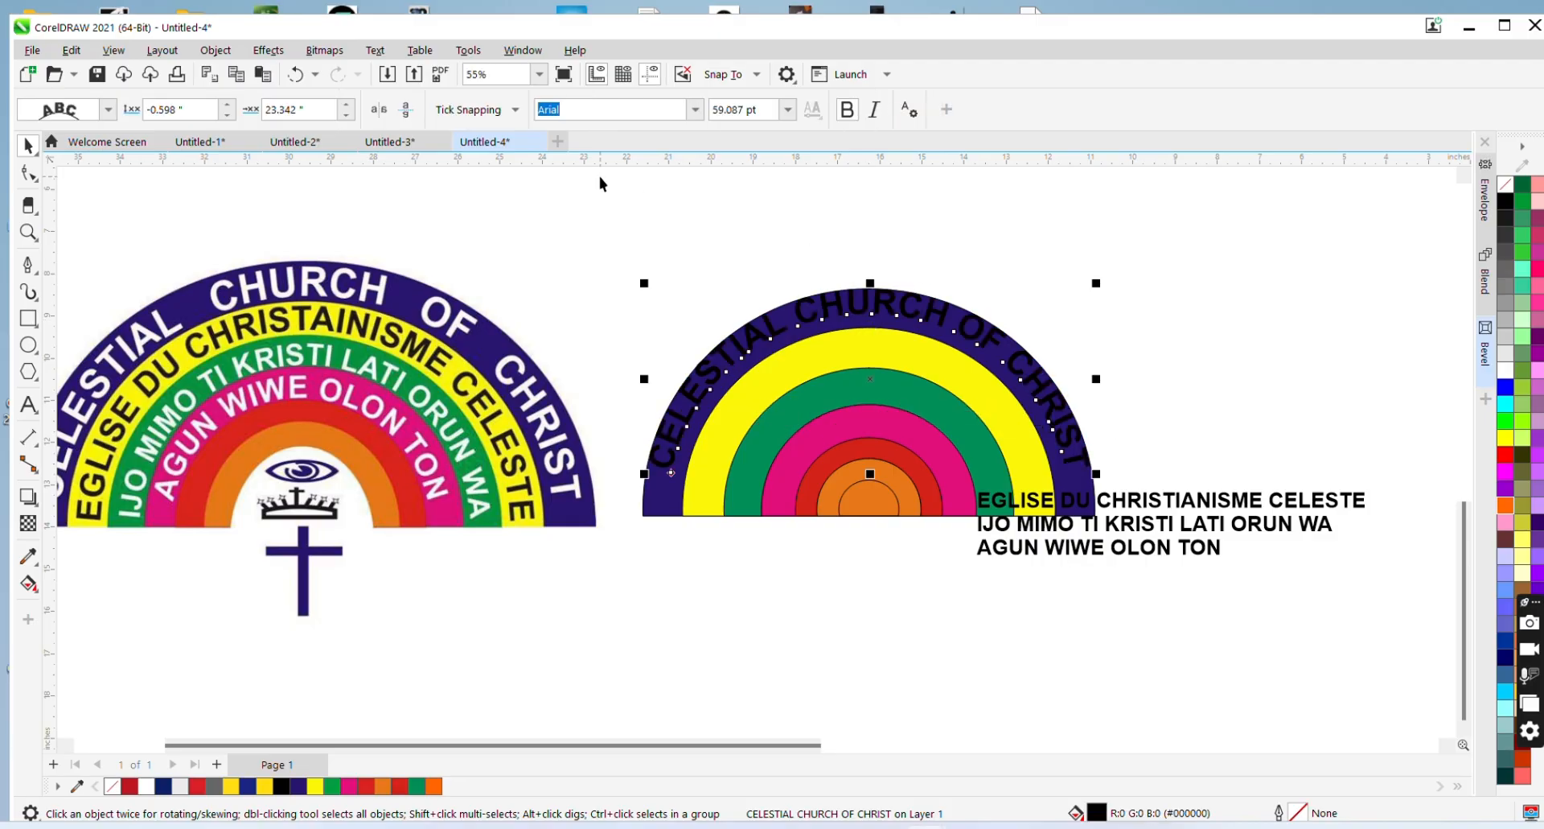
Set the curved text's distance from the path to -0.498 inches, keeping its offset at 23.342 inches
click(342, 105)
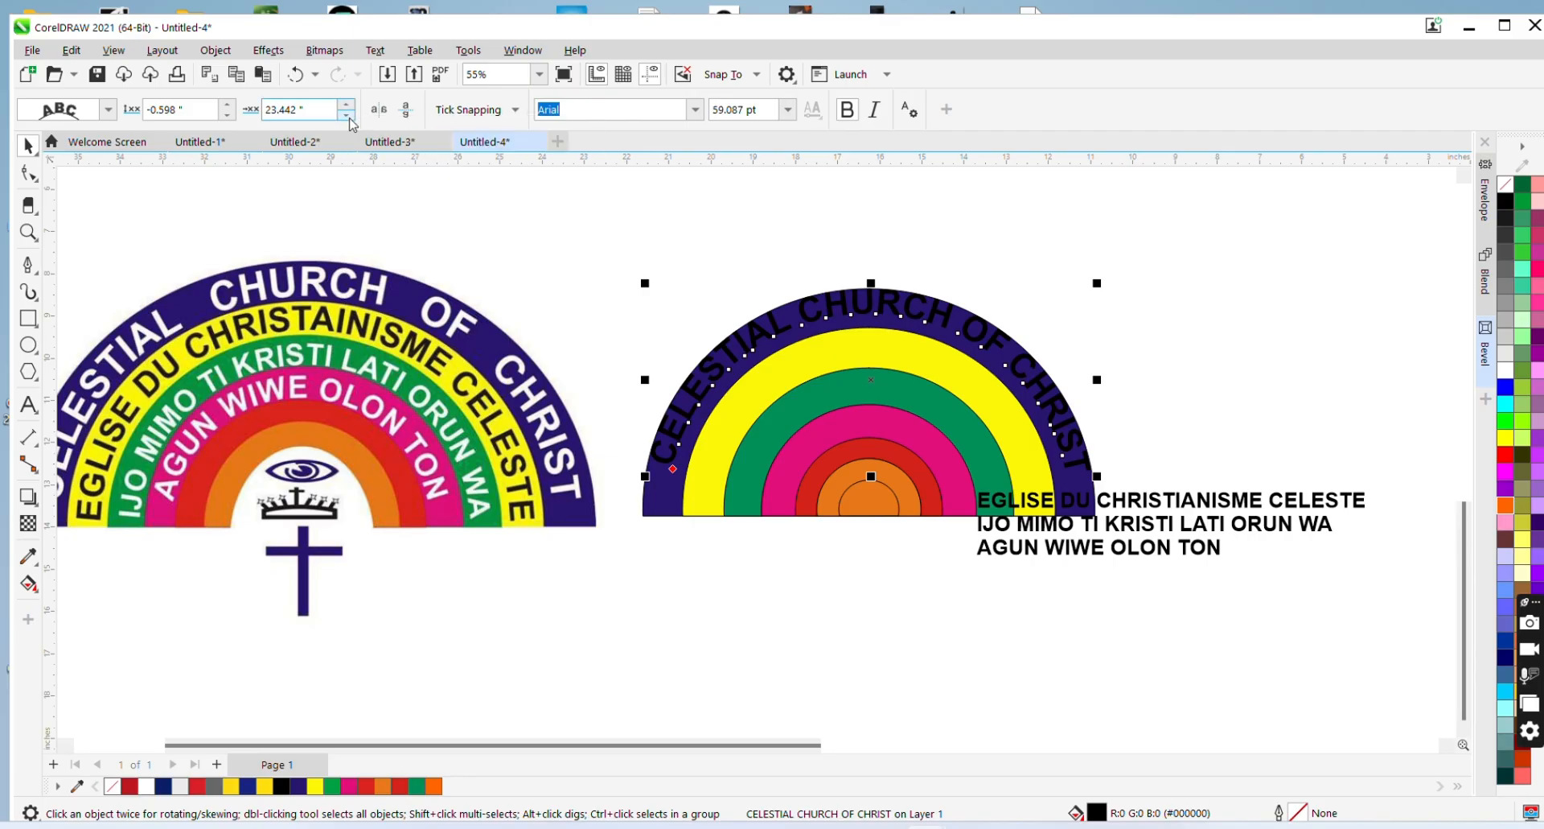
click(348, 115)
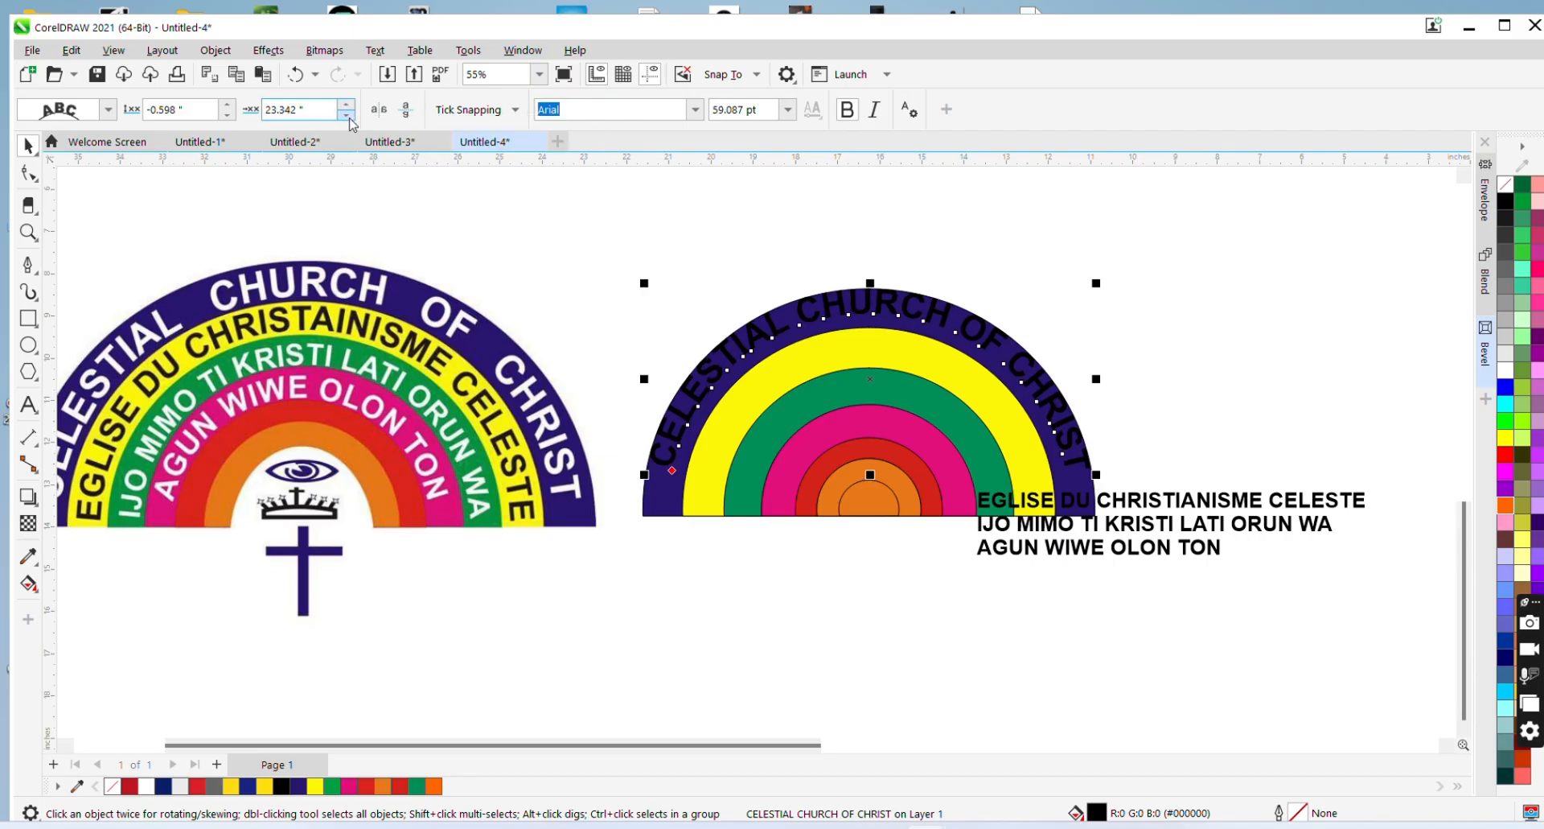
click(230, 105)
click(229, 105)
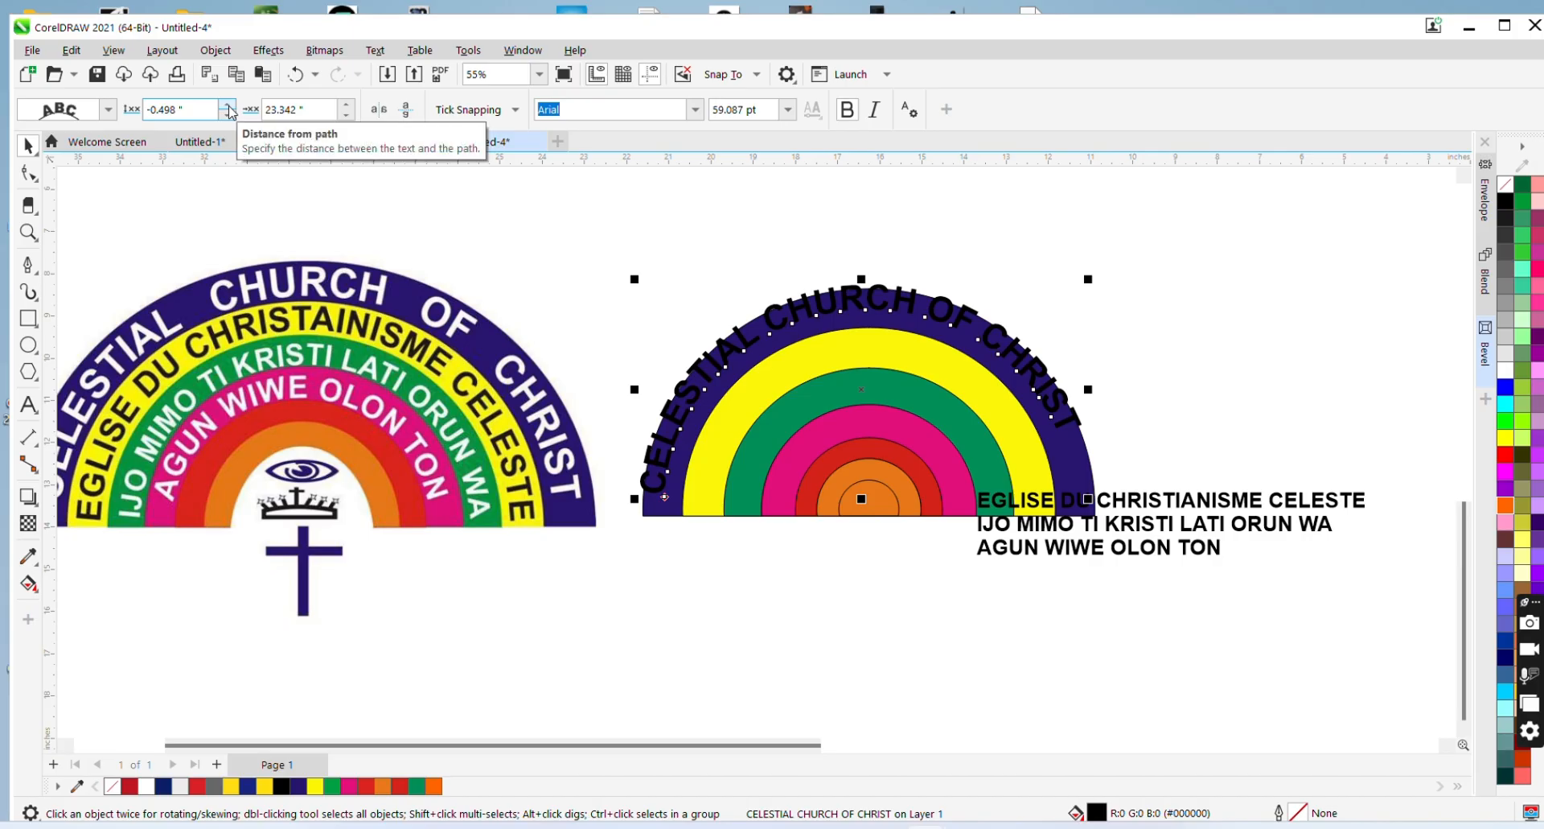
click(230, 116)
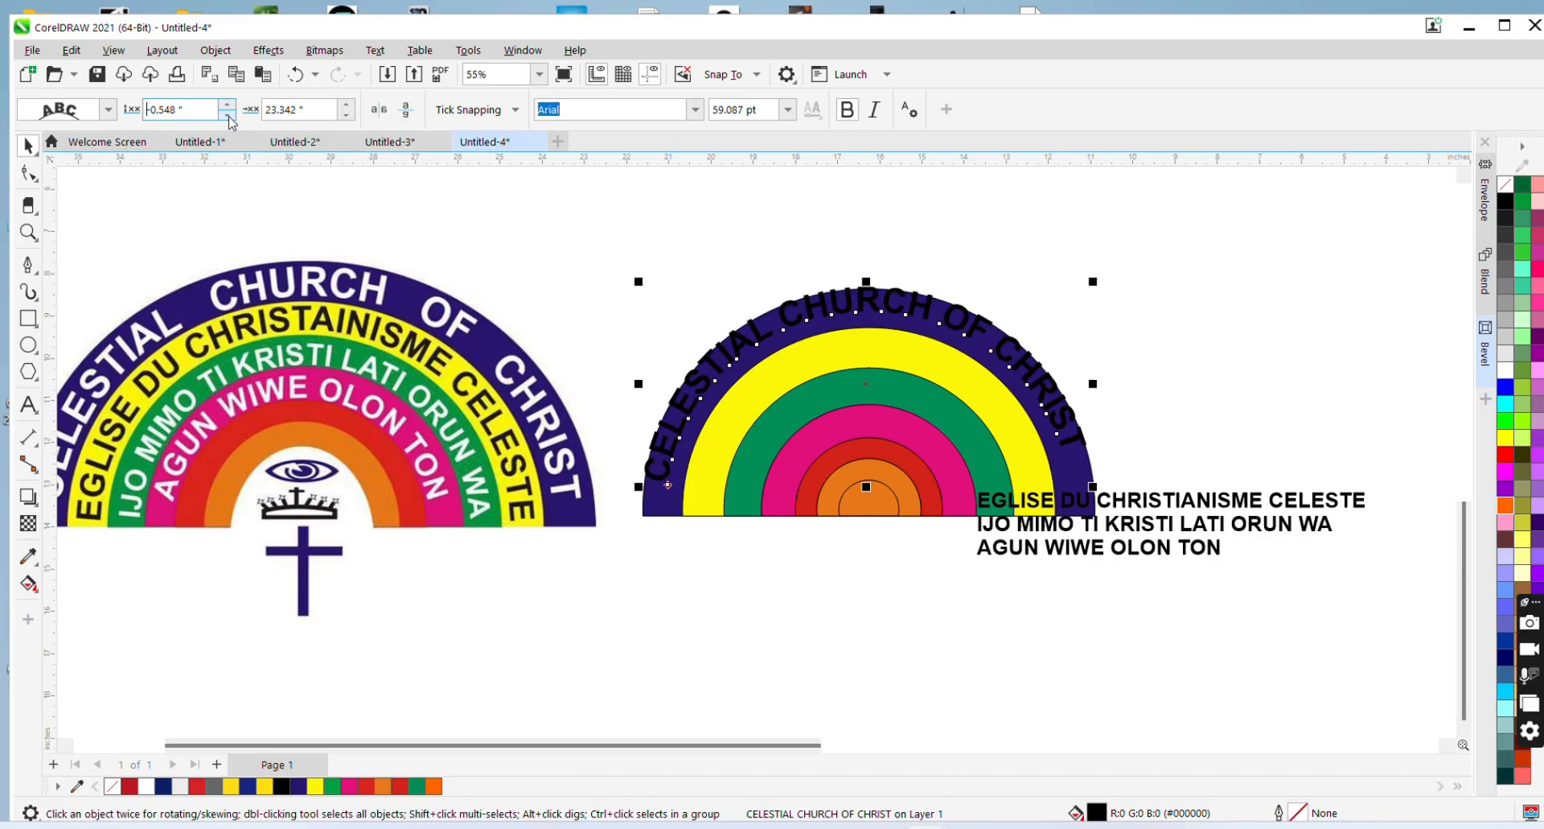
click(230, 117)
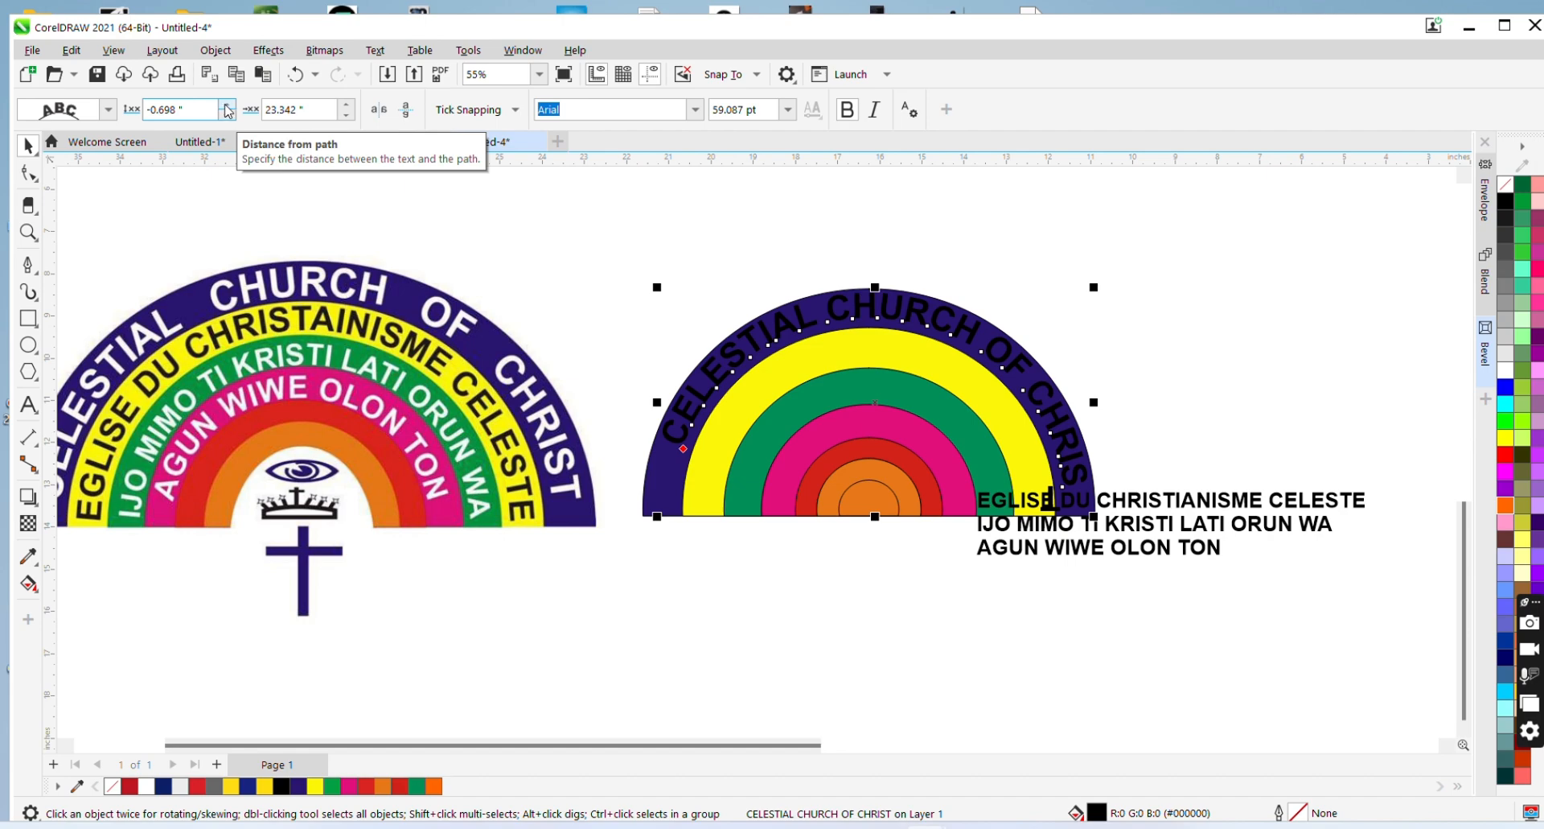
click(229, 105)
click(229, 105)
click(229, 105)
click(230, 105)
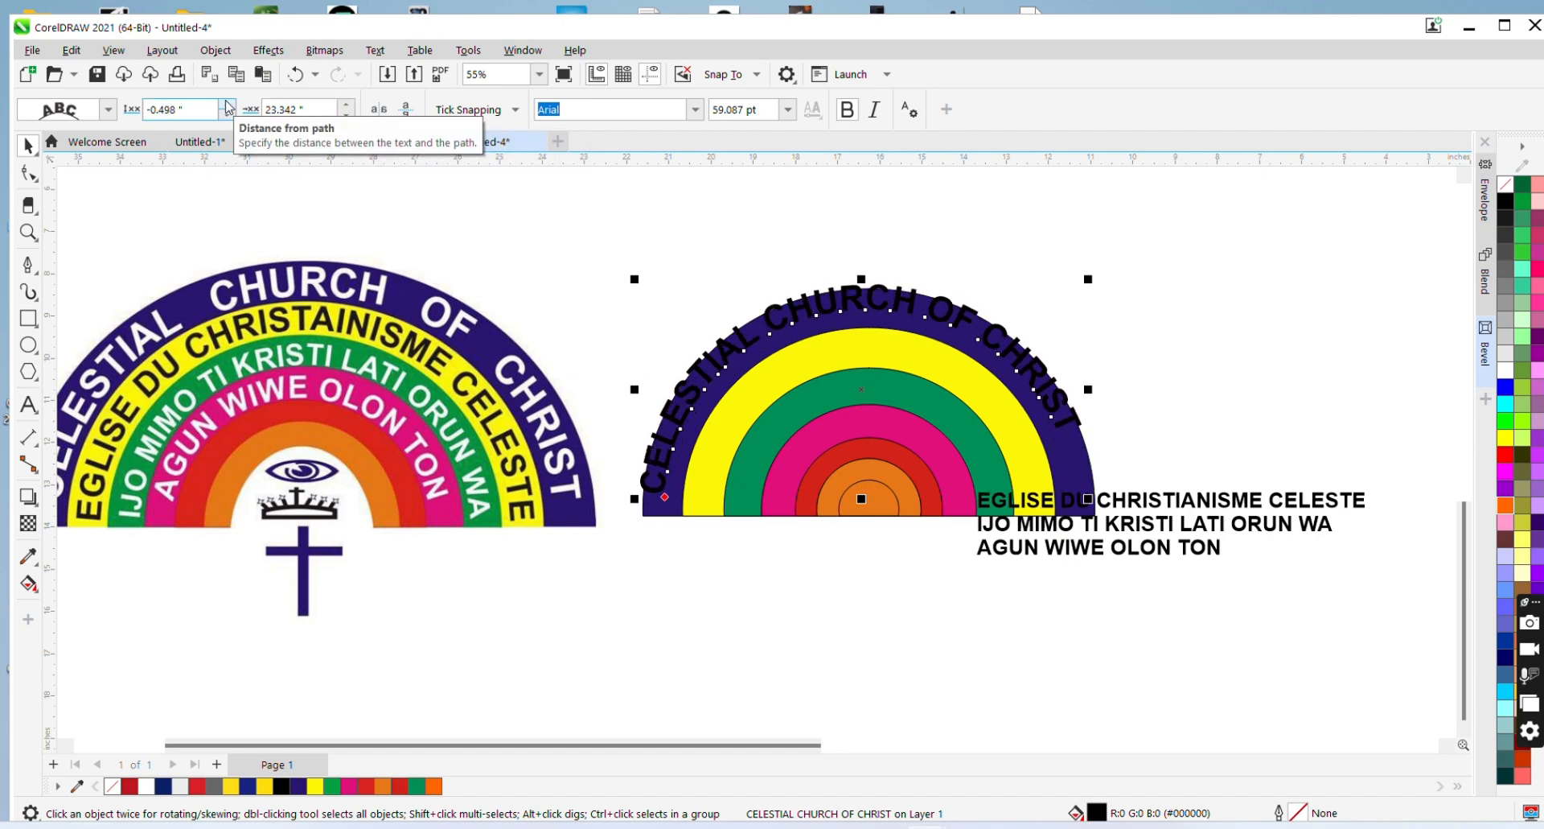
Shift the curved text clockwise along the navy band by setting its offset to 24.242 inches
click(347, 104)
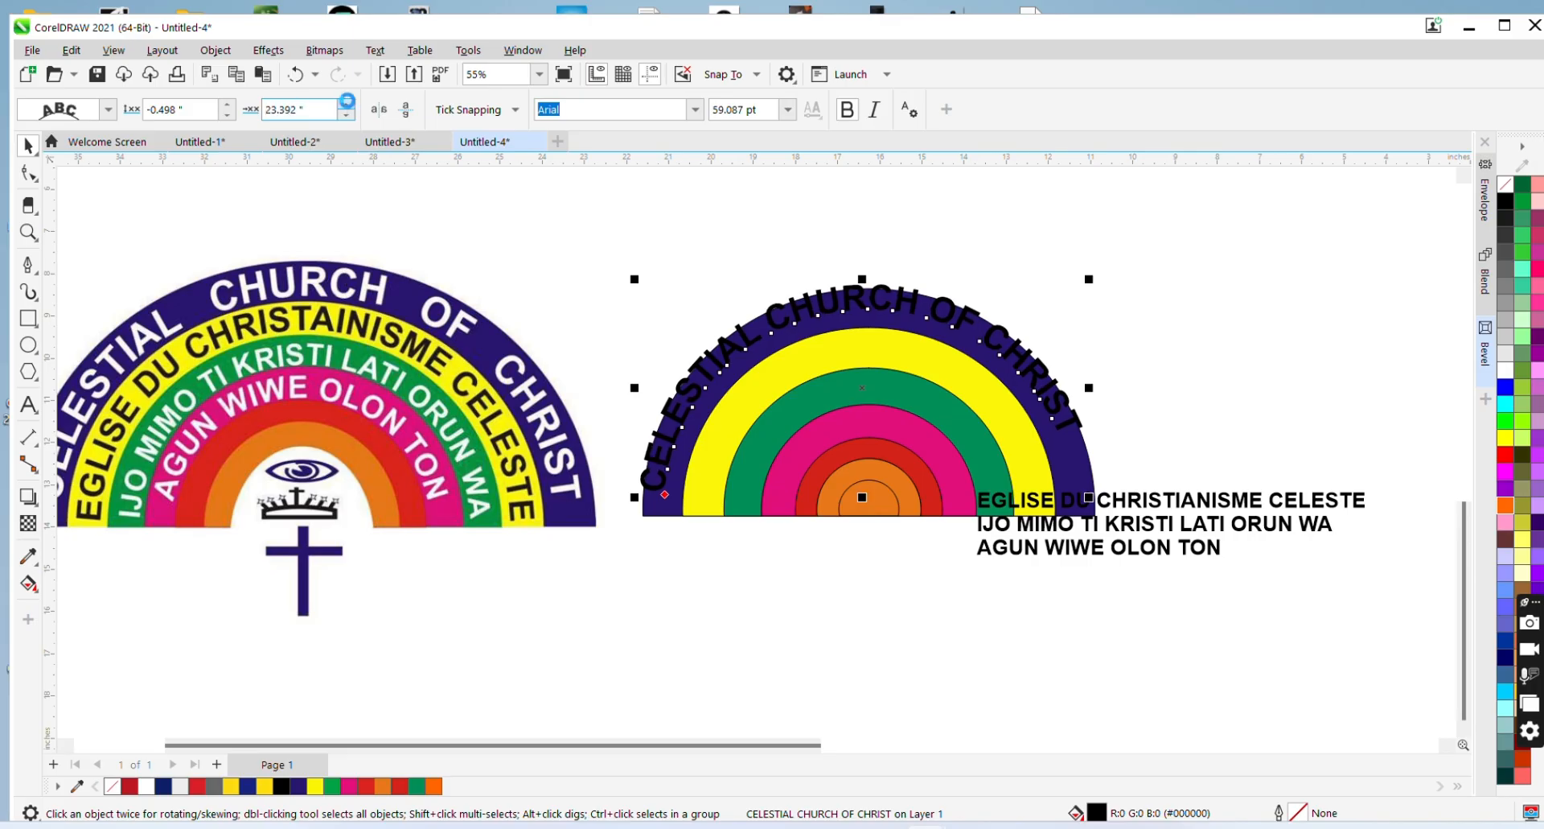
click(348, 104)
click(348, 105)
click(348, 104)
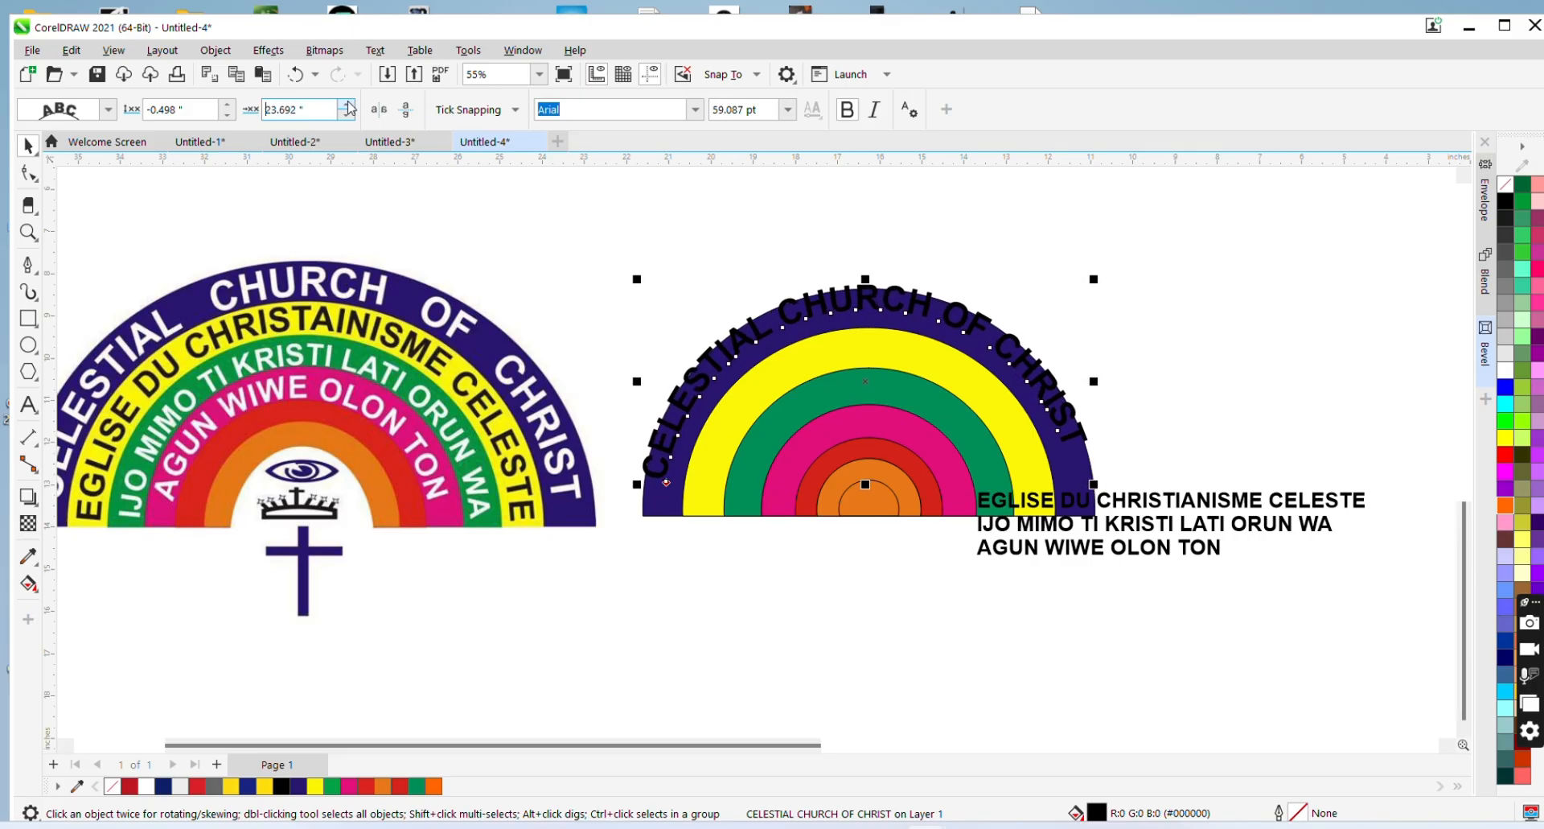
click(348, 104)
click(347, 104)
click(348, 105)
click(348, 105)
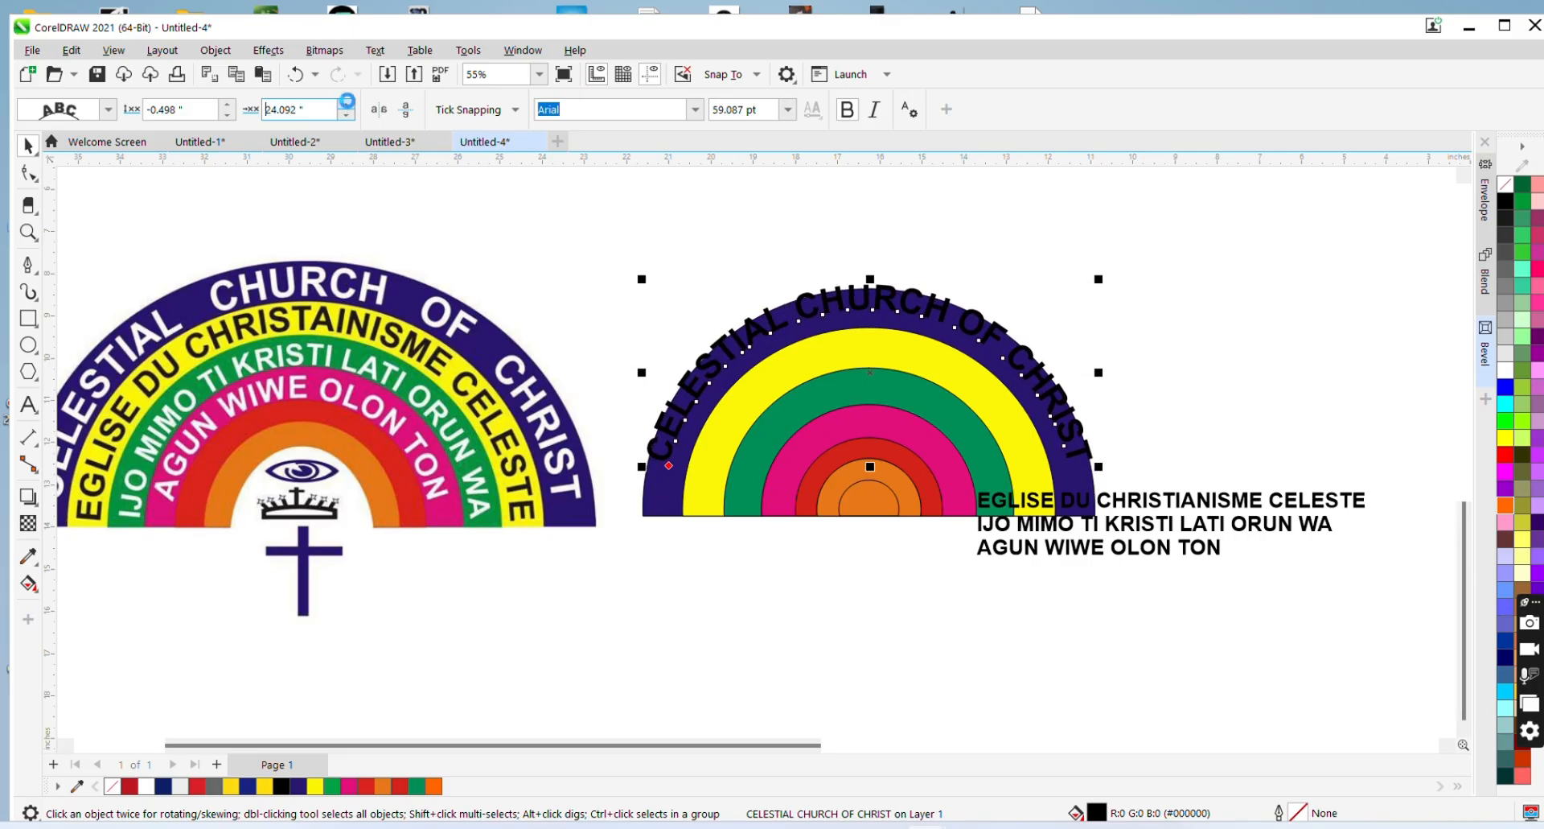
click(347, 105)
click(347, 104)
click(347, 105)
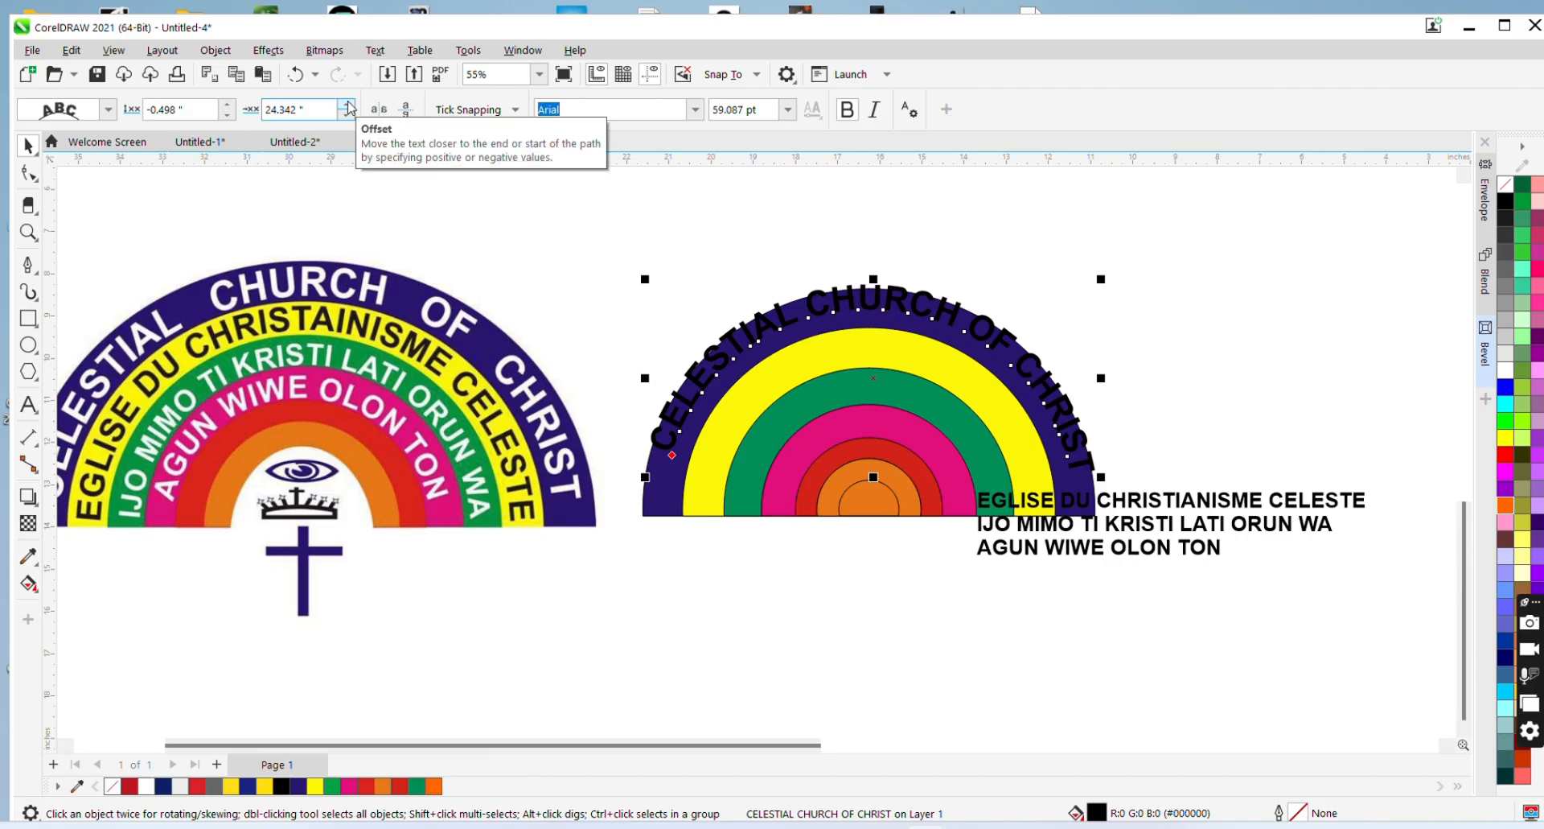
click(347, 115)
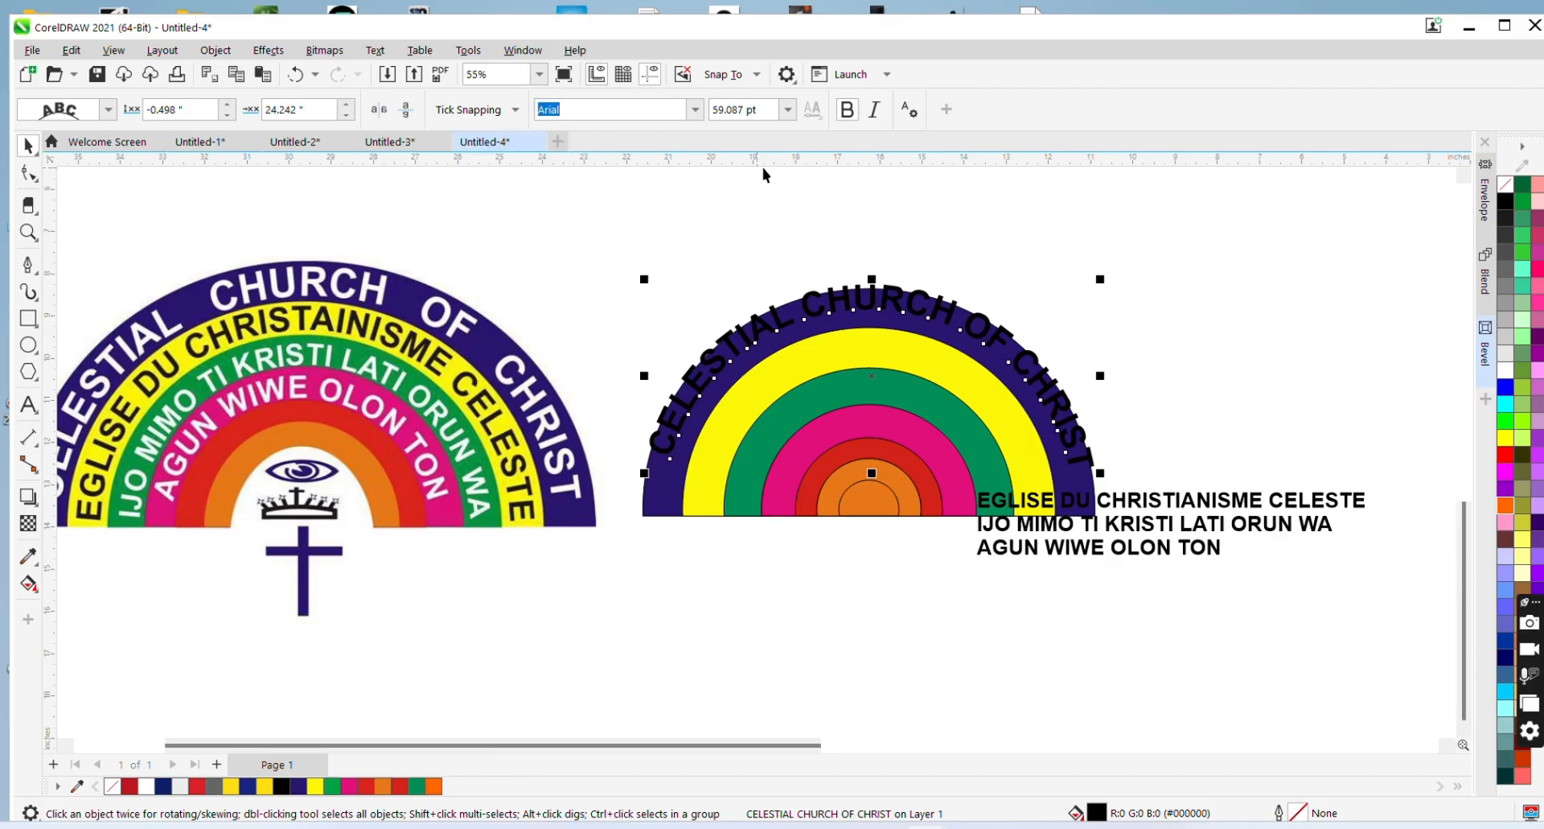
Add a horizontal guideline across the lower part of the arch, near the ends of the curved text
click(859, 199)
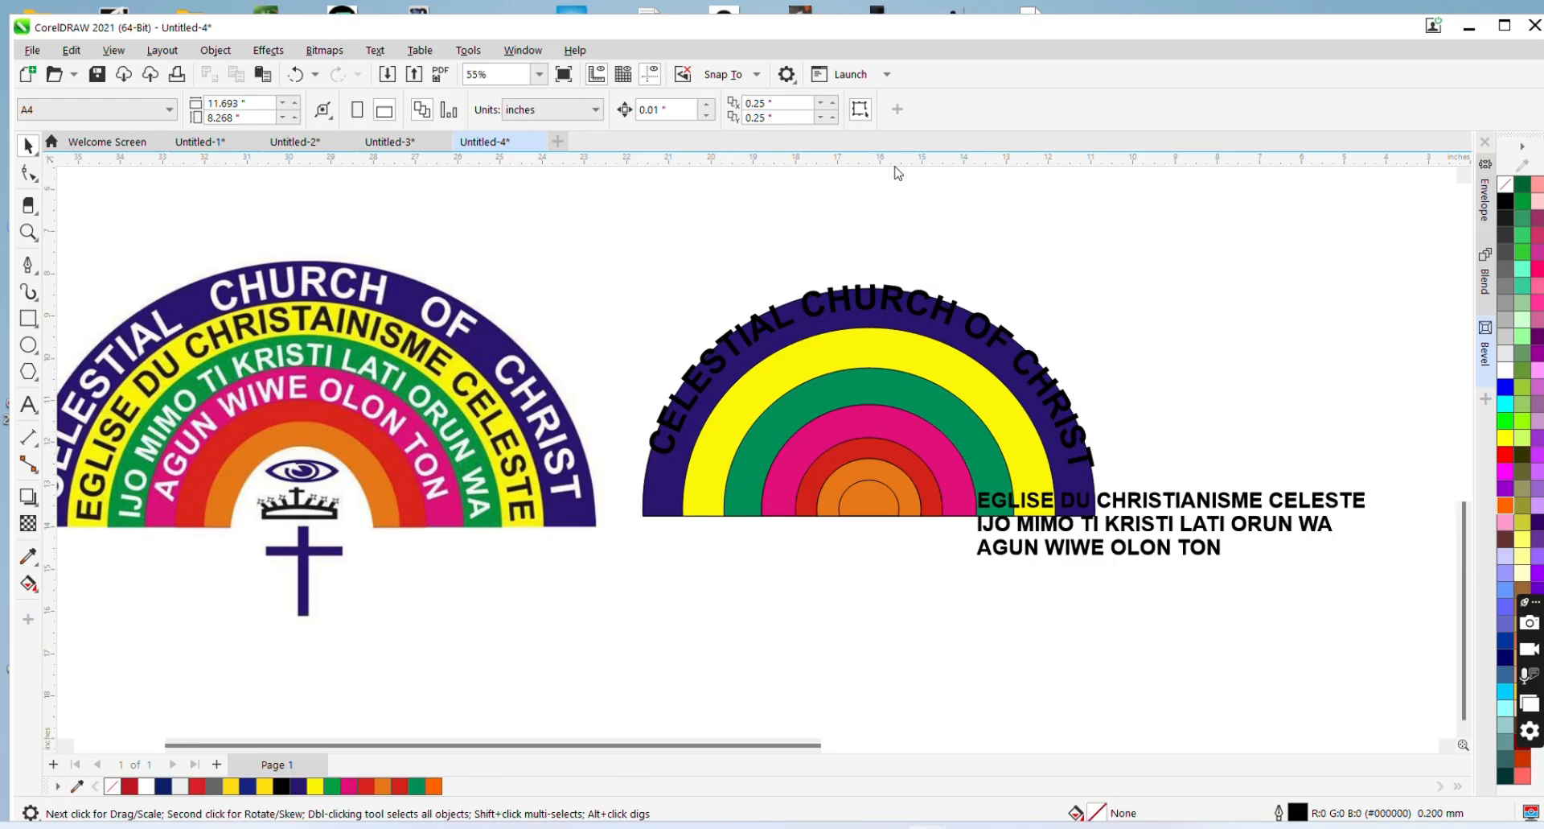
drag(897, 164, 896, 466)
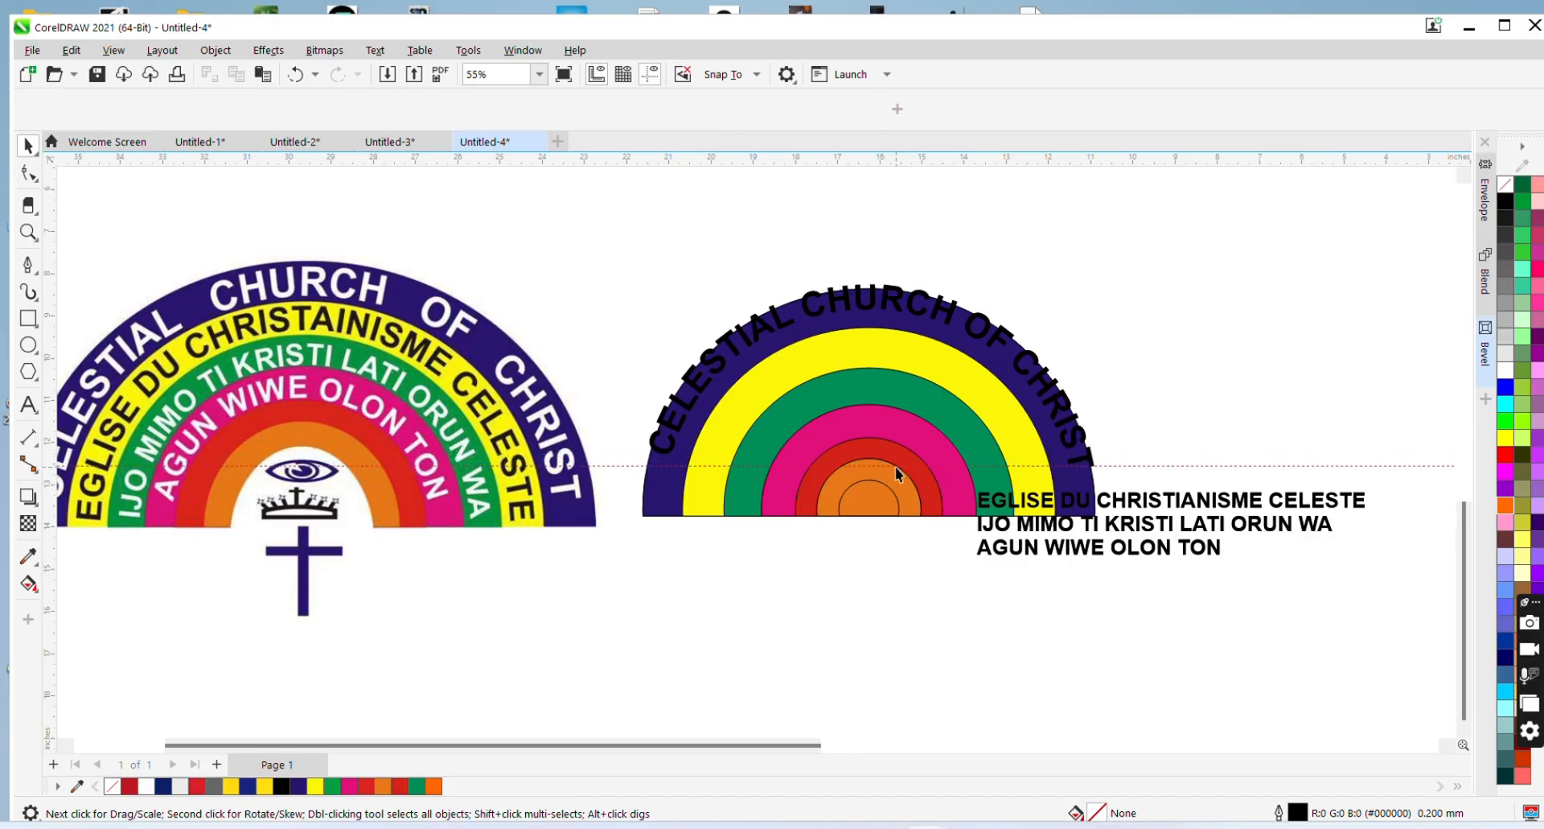
Balance the curved text's ends against the guideline by setting its offset to 24.092 inches
click(725, 370)
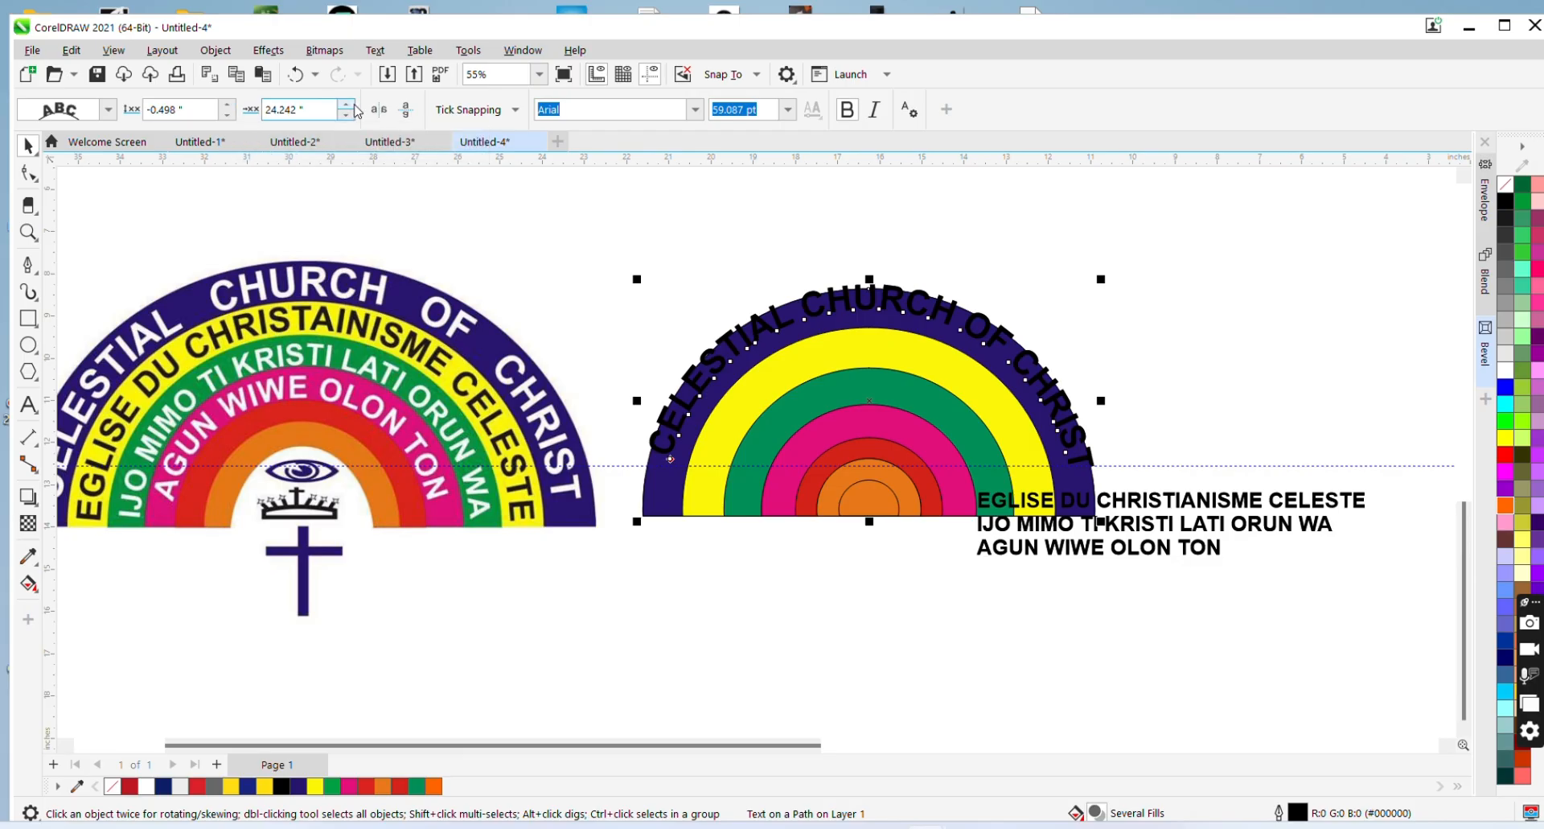
click(346, 106)
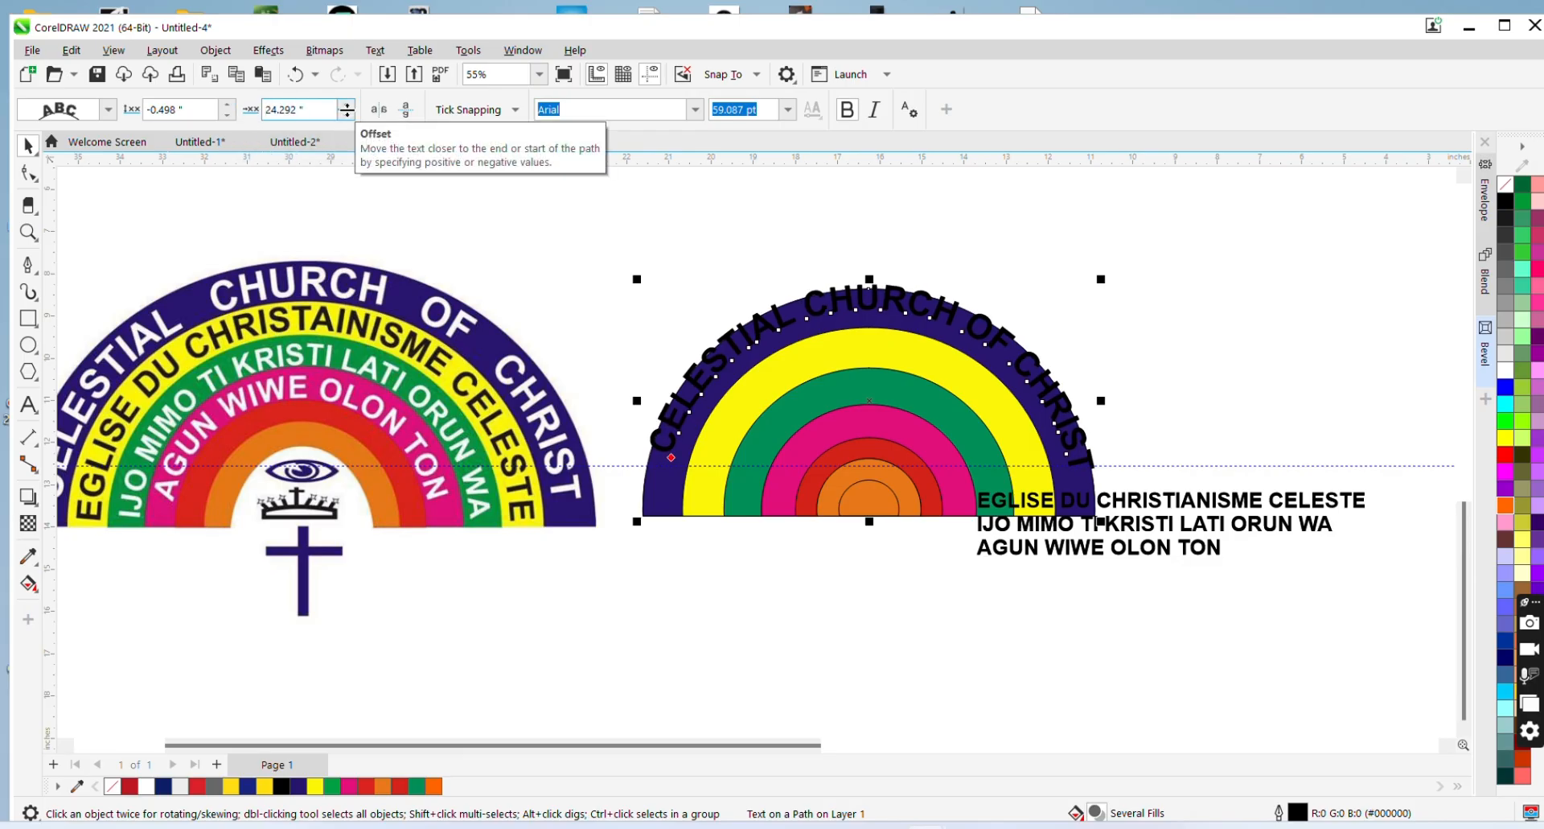
click(346, 115)
click(346, 115)
click(346, 115)
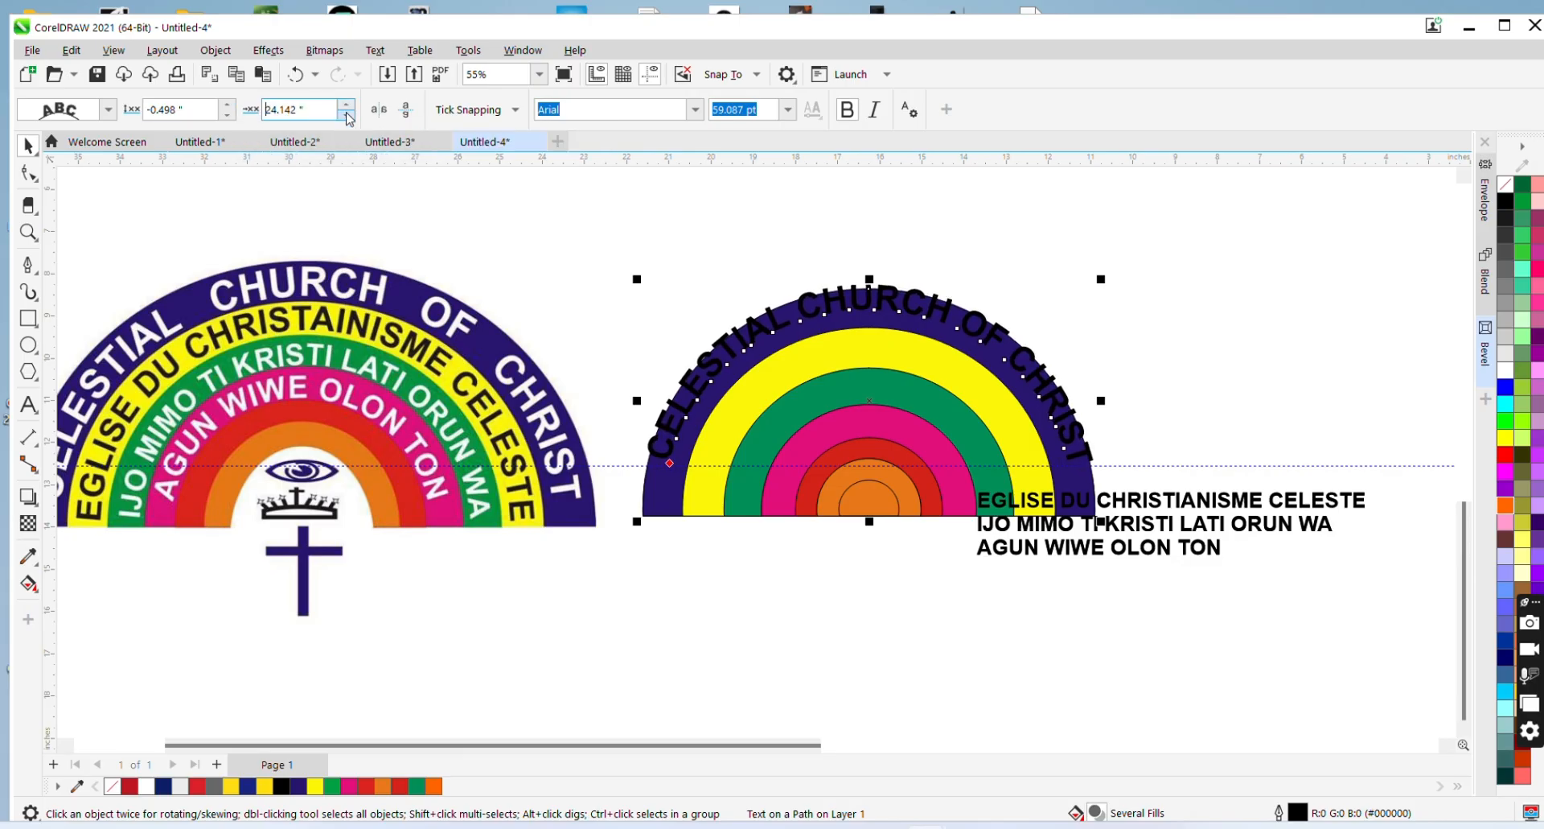
click(347, 115)
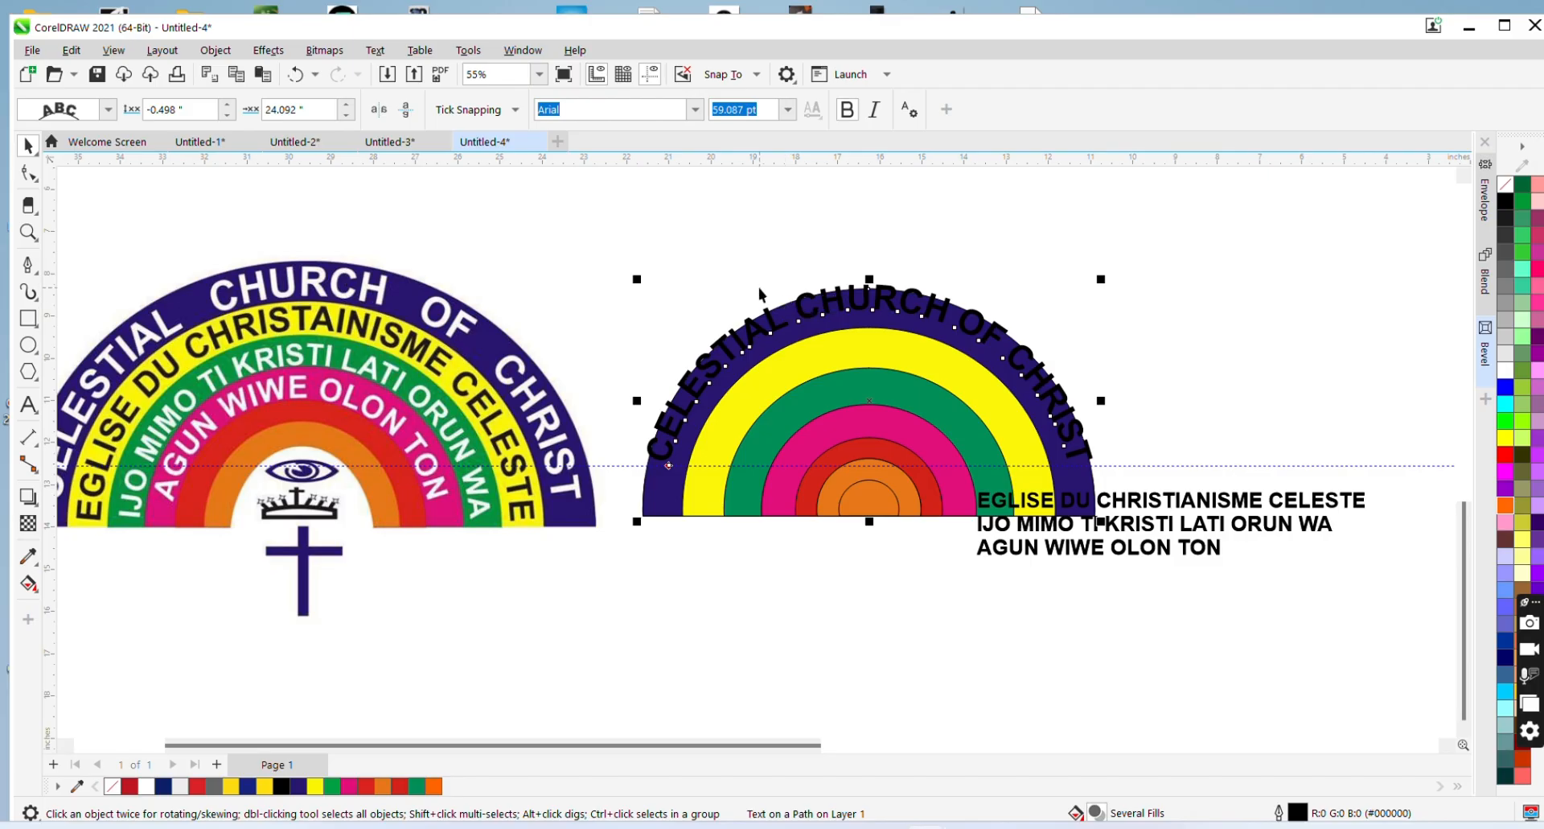
click(694, 271)
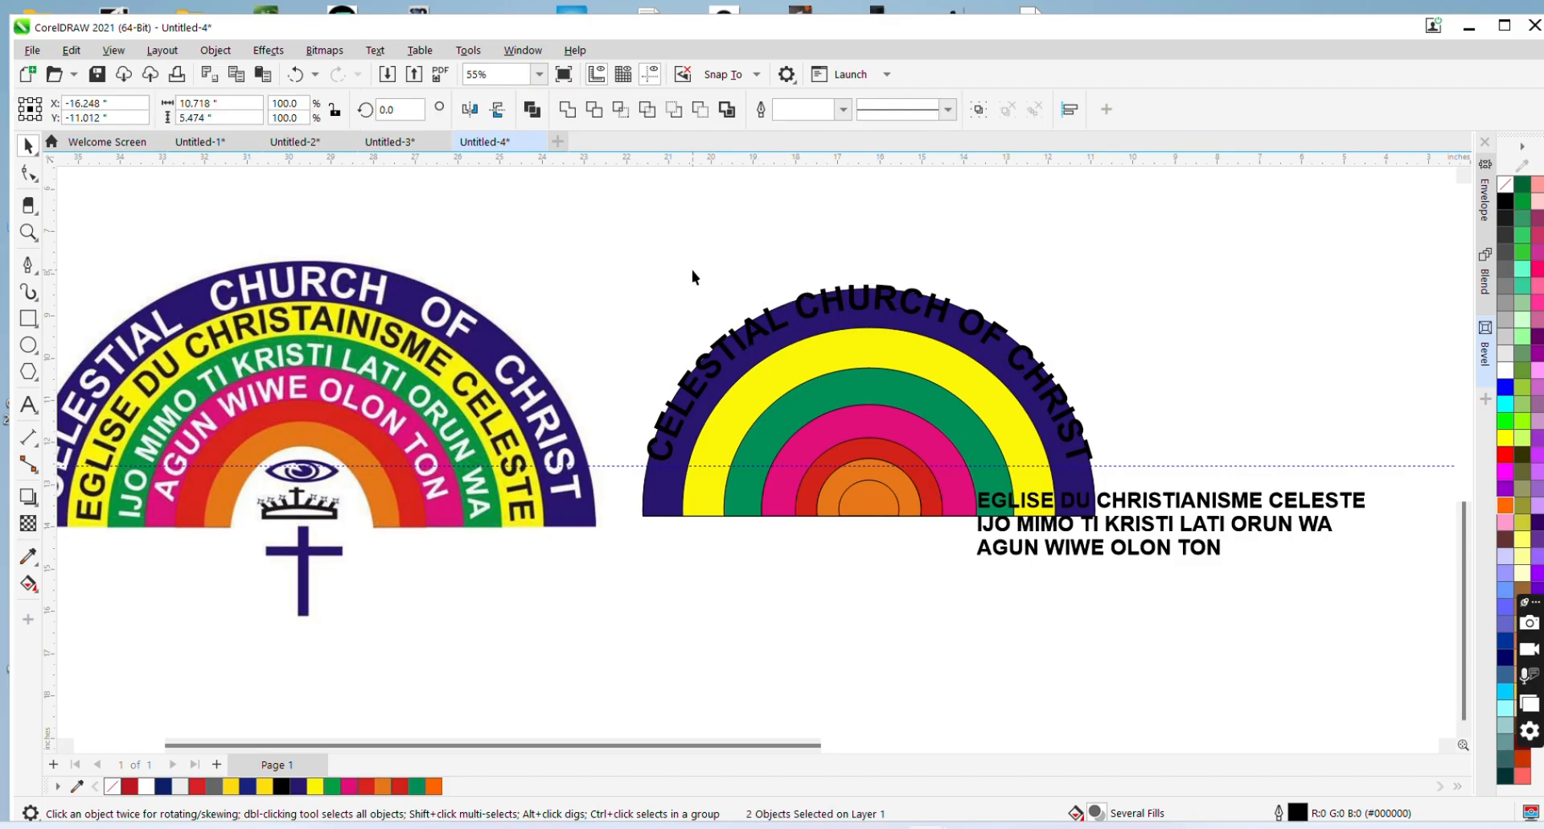
Nudge the curved CELESTIAL CHURCH OF CHRIST text straight down into the navy band, to Y -10.781 inches
click(762, 335)
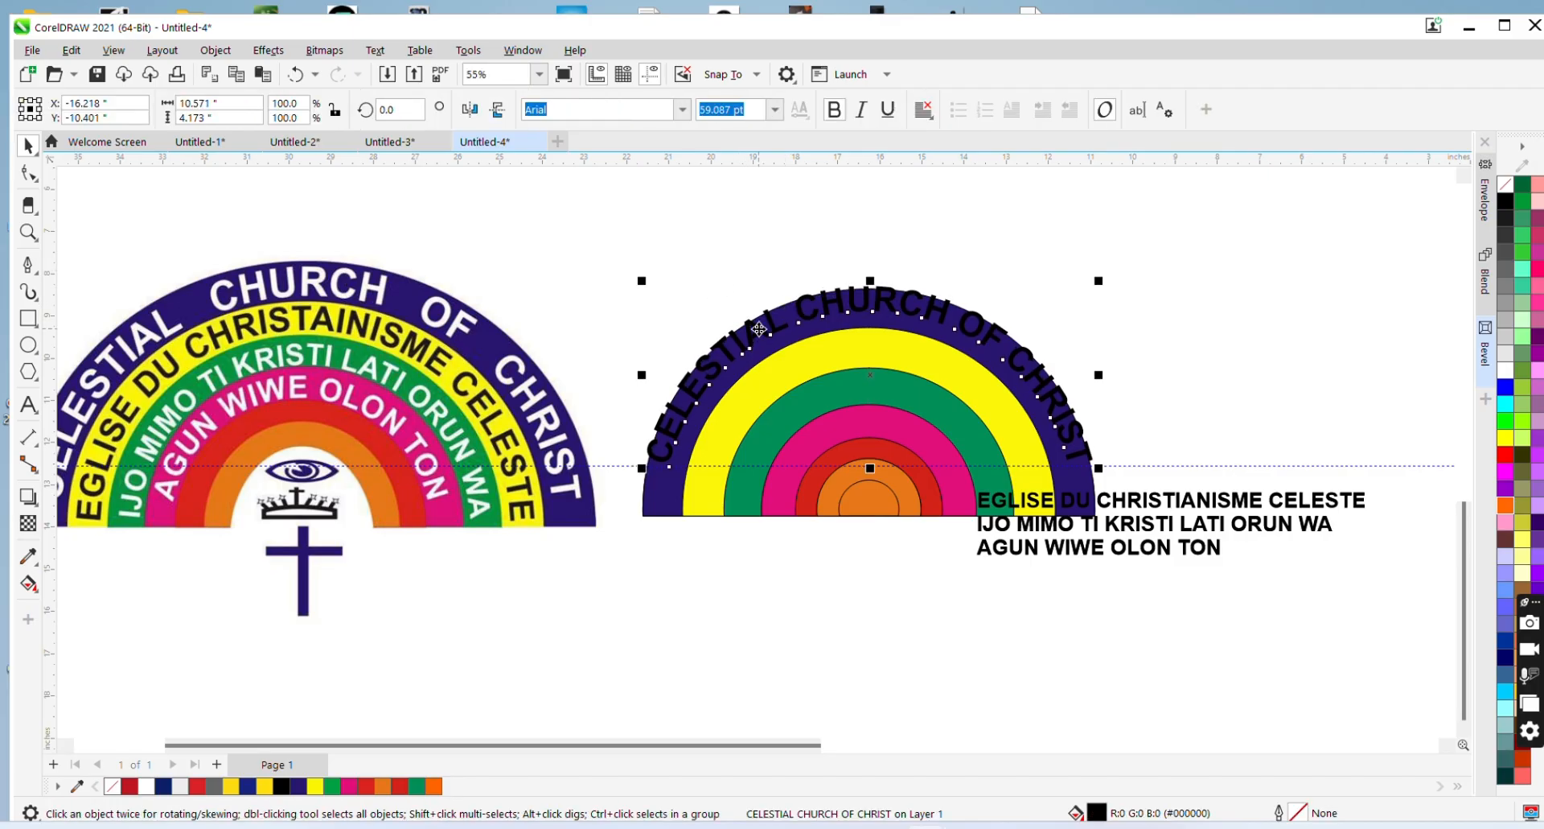
key(Down)
key(Down)
key(Down)
key(Down)
key(Down)
key(Down)
key(Down)
key(Down)
key(Down)
key(Down)
key(Down)
key(Down)
key(Down)
key(Down)
key(Down)
key(Down)
key(Down)
key(Down)
key(Down)
key(Down)
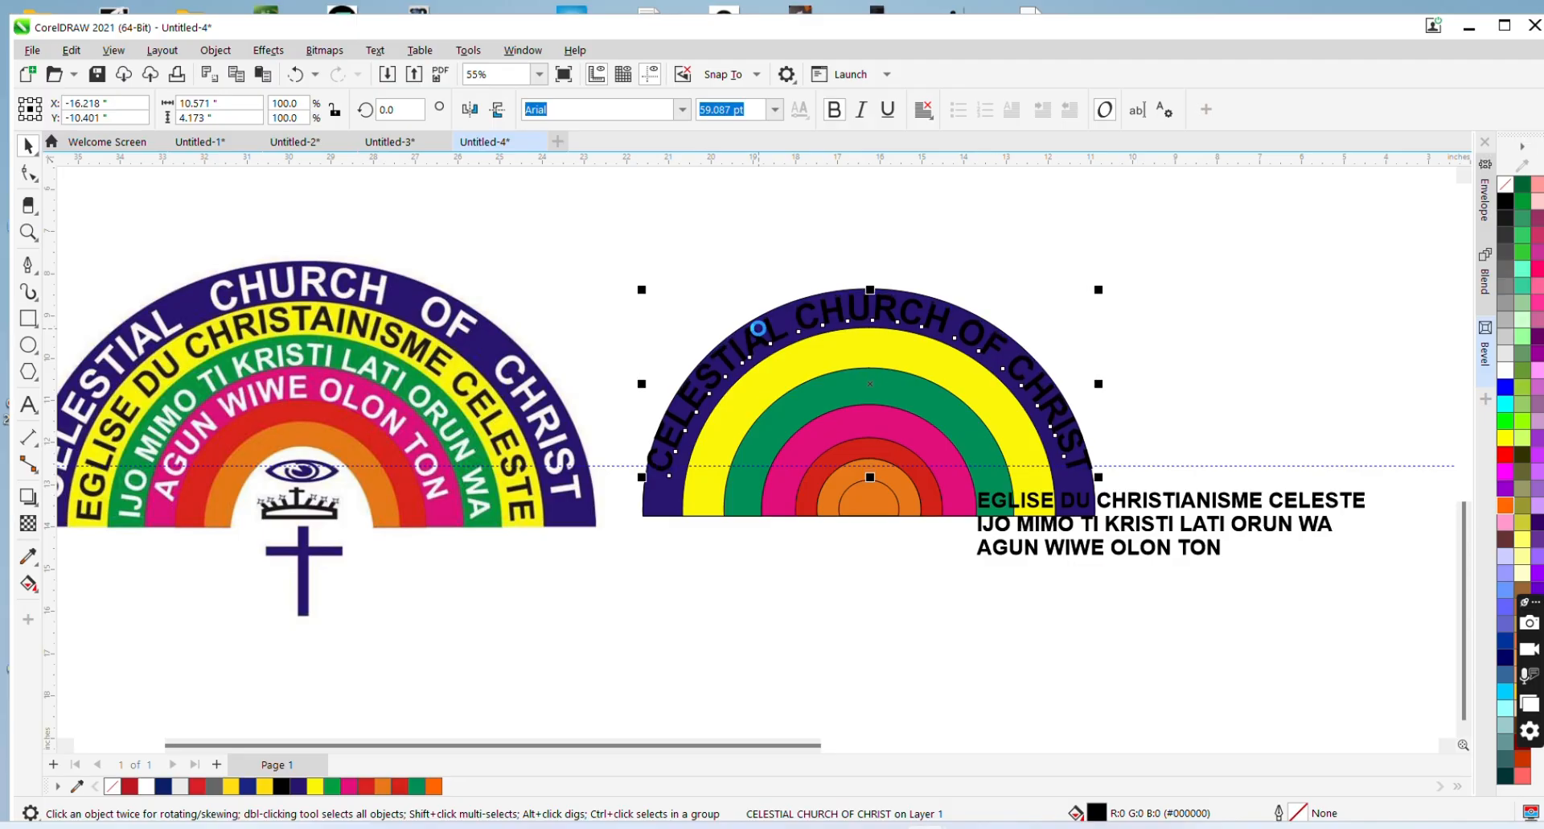
key(Down)
key(Down)
key(Down)
key(Down)
key(Down)
key(Down)
key(Down)
key(Down)
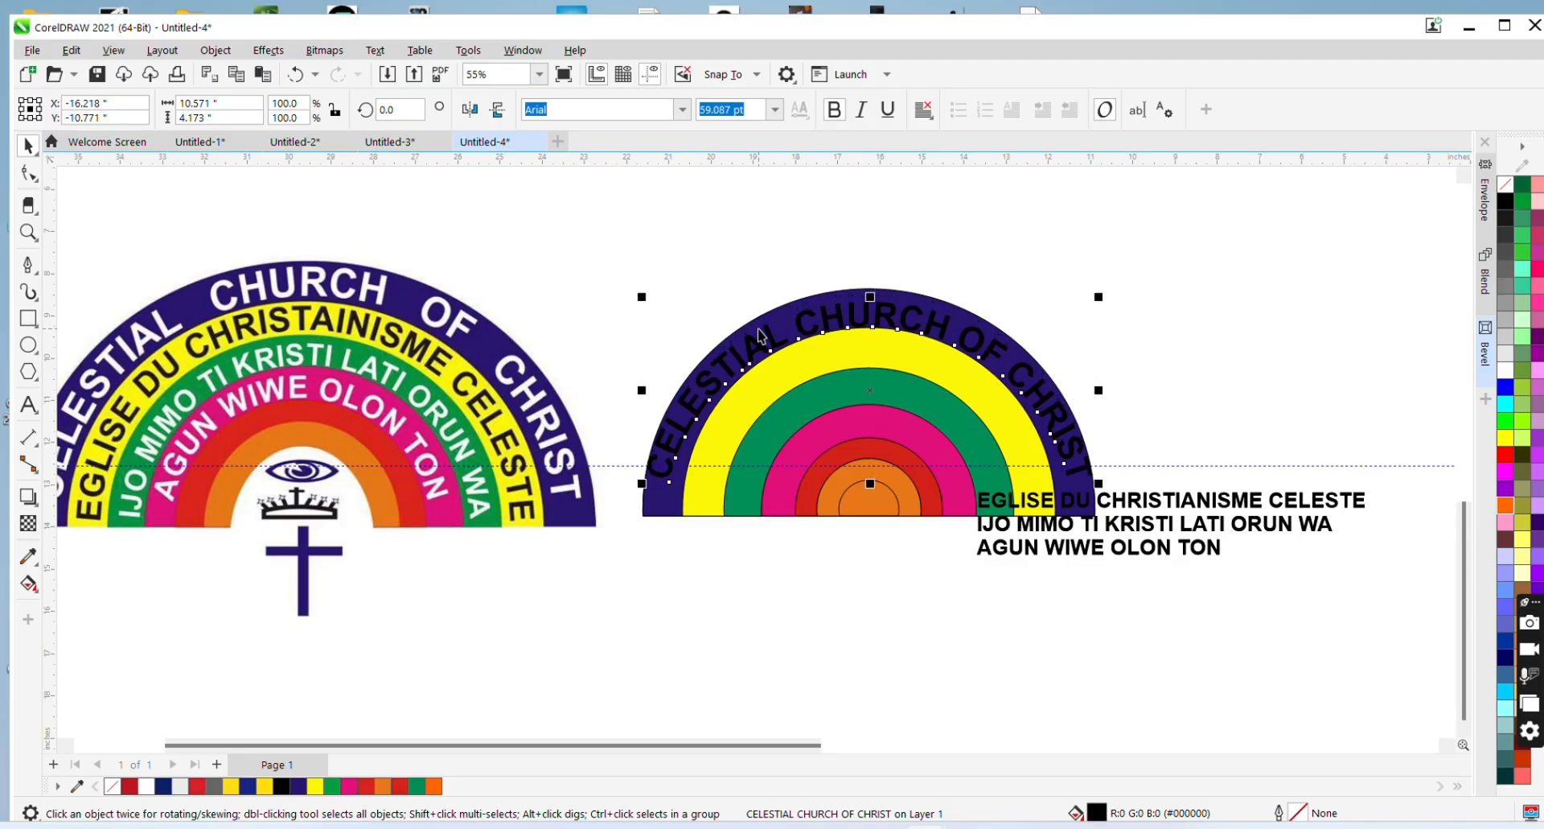
key(Down)
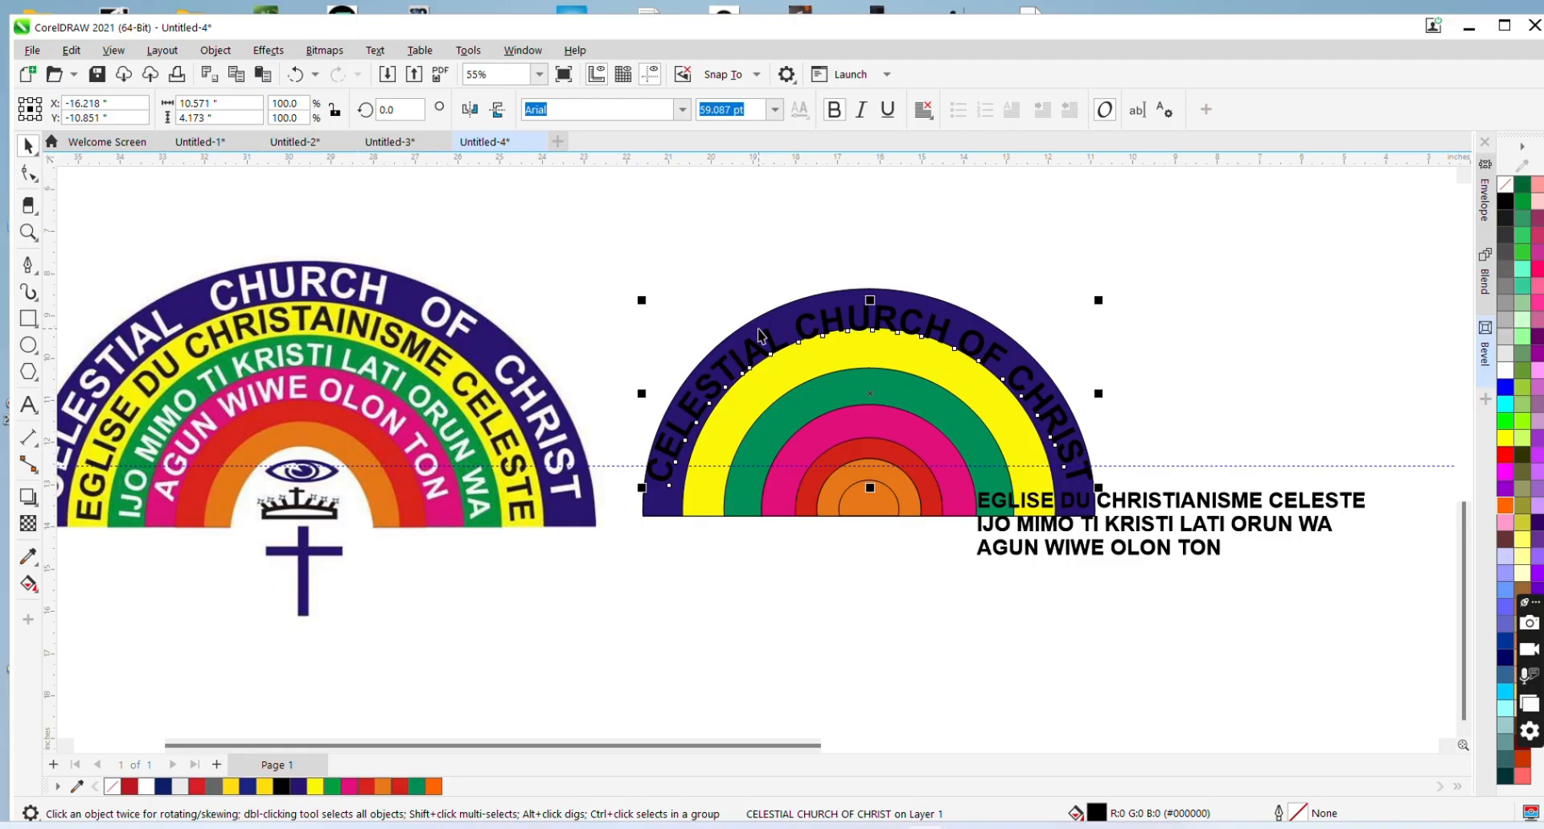
key(Up)
key(Up)
key(Up)
key(Up)
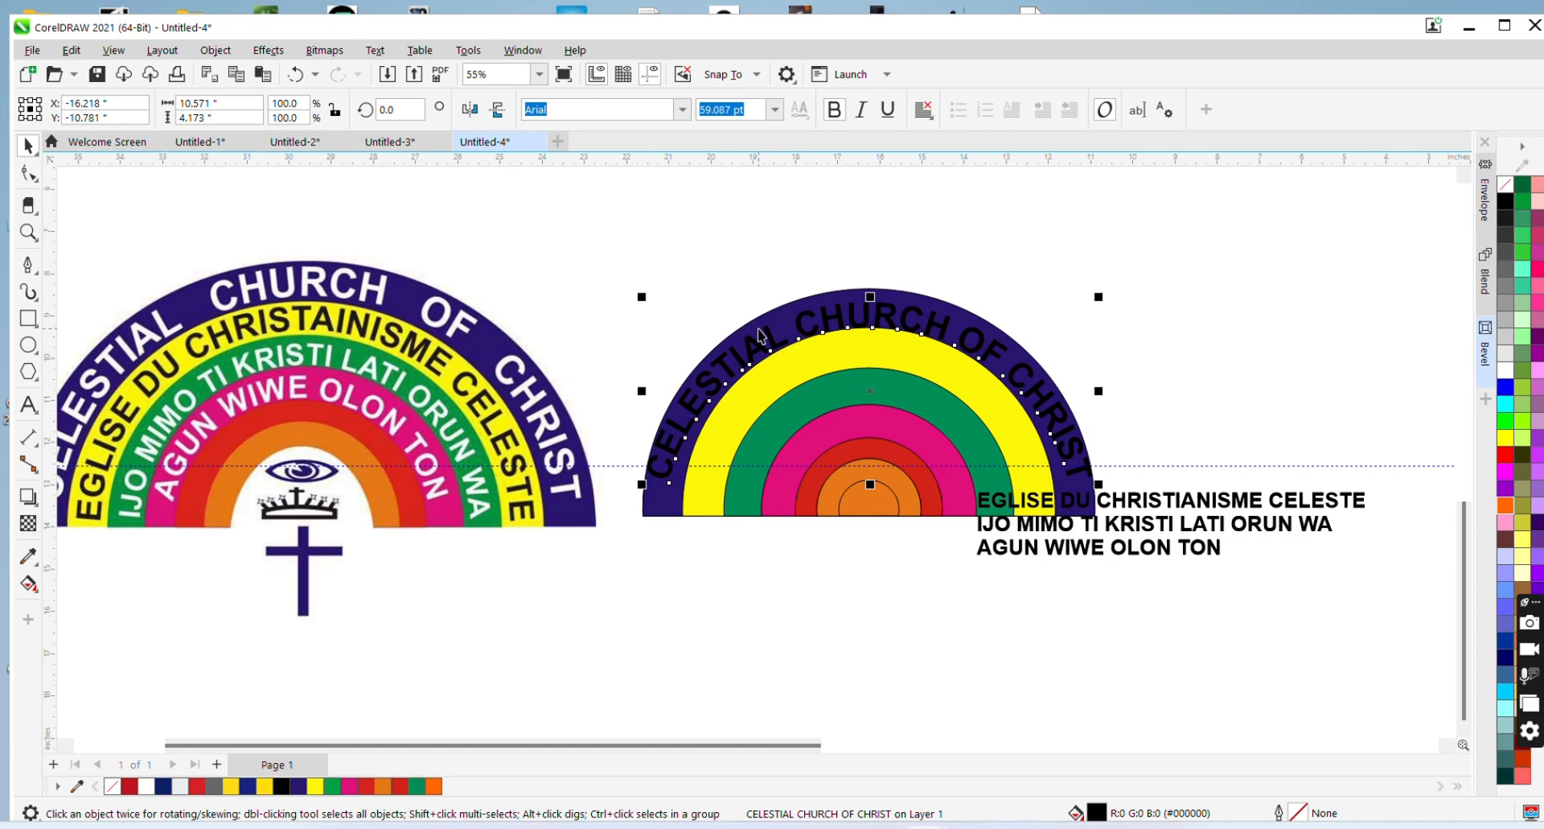
Try filling the curved CELESTIAL CHURCH OF CHRIST text with dark blue #0A2069
click(28, 173)
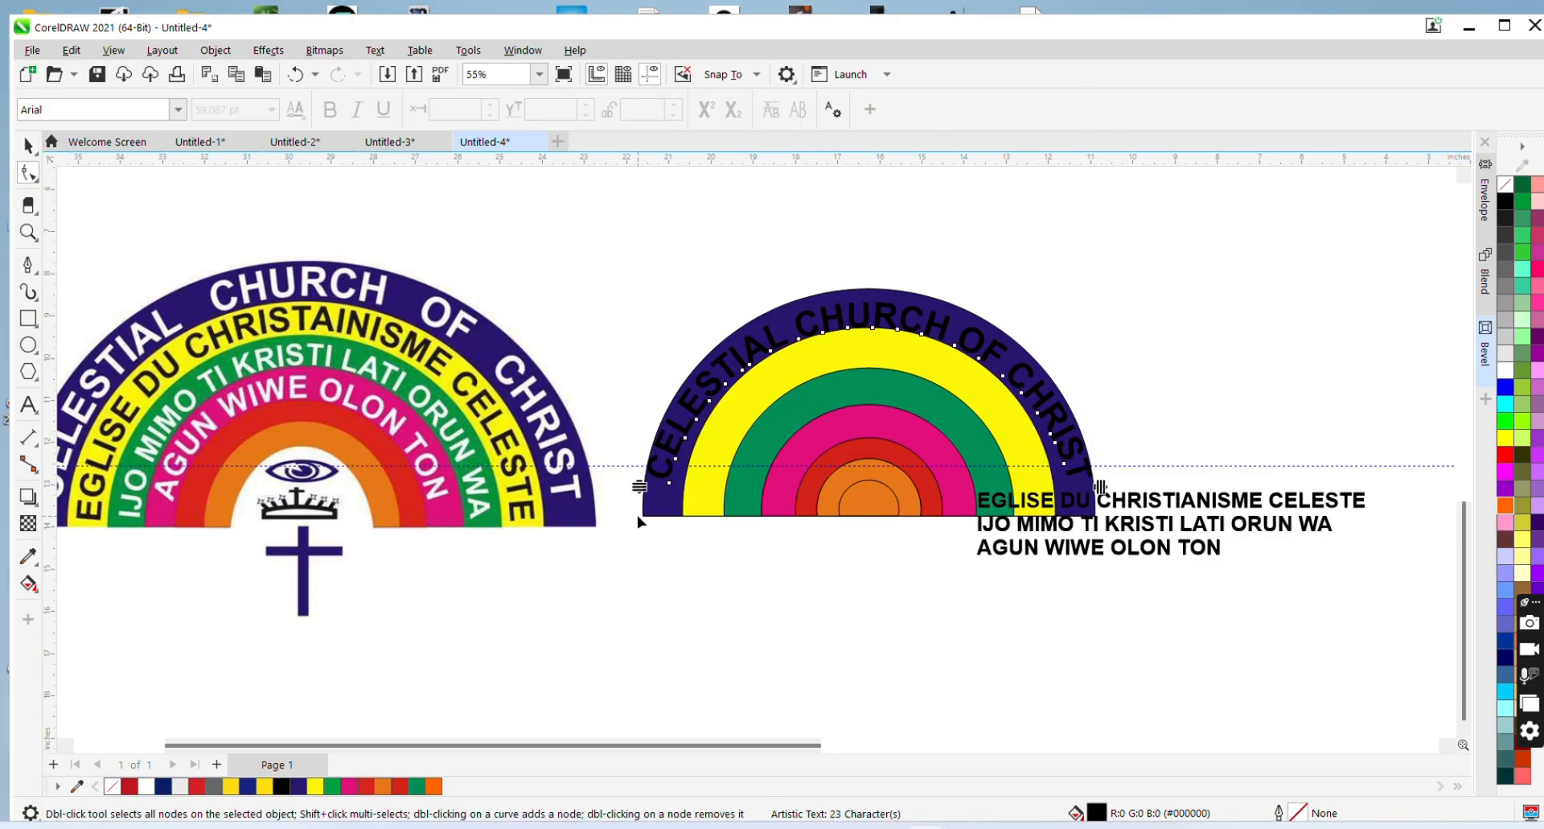
key(space)
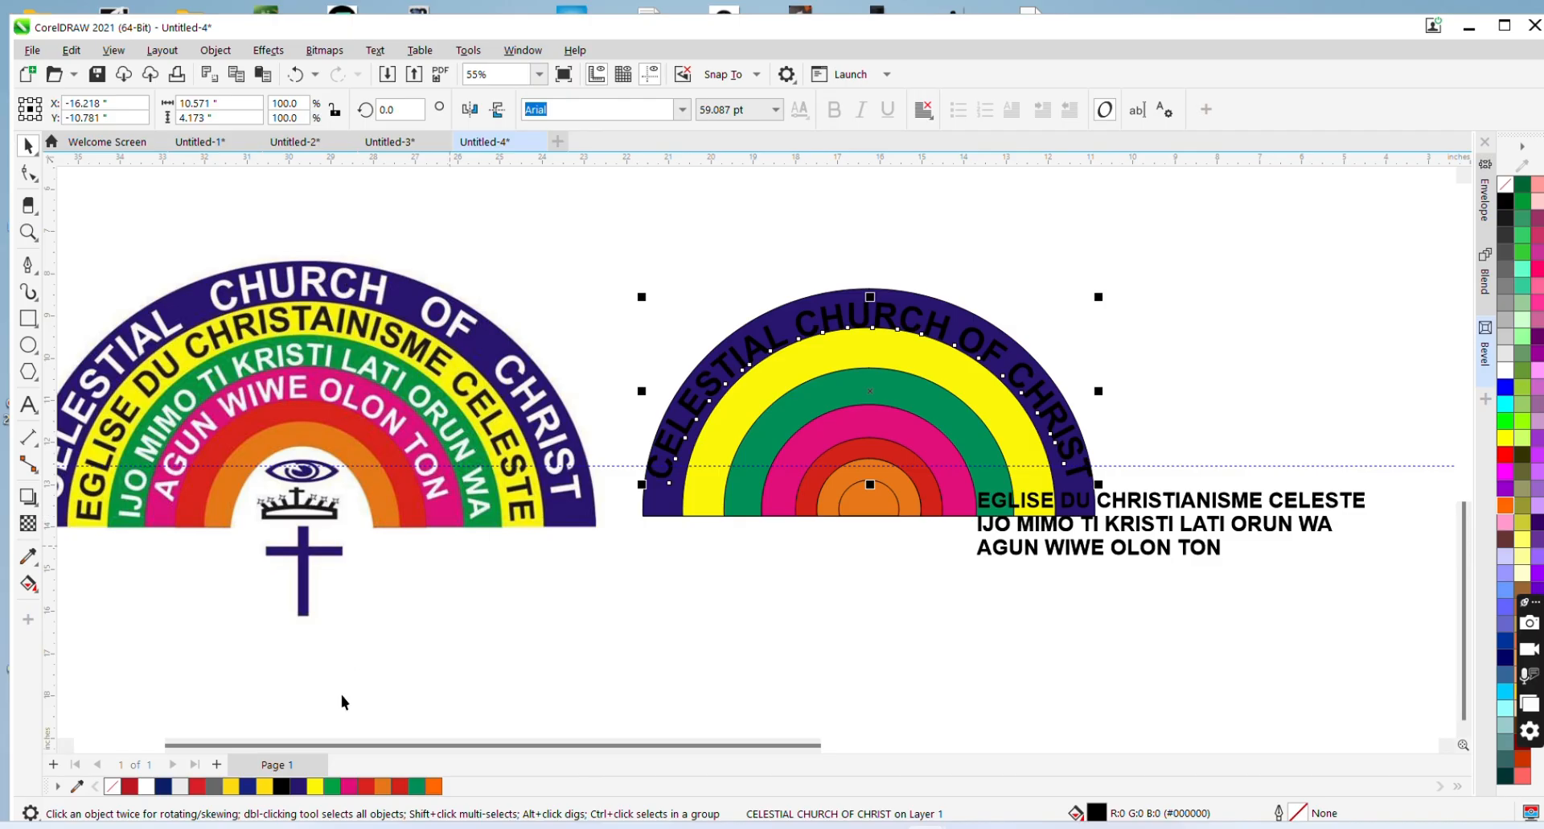
click(162, 786)
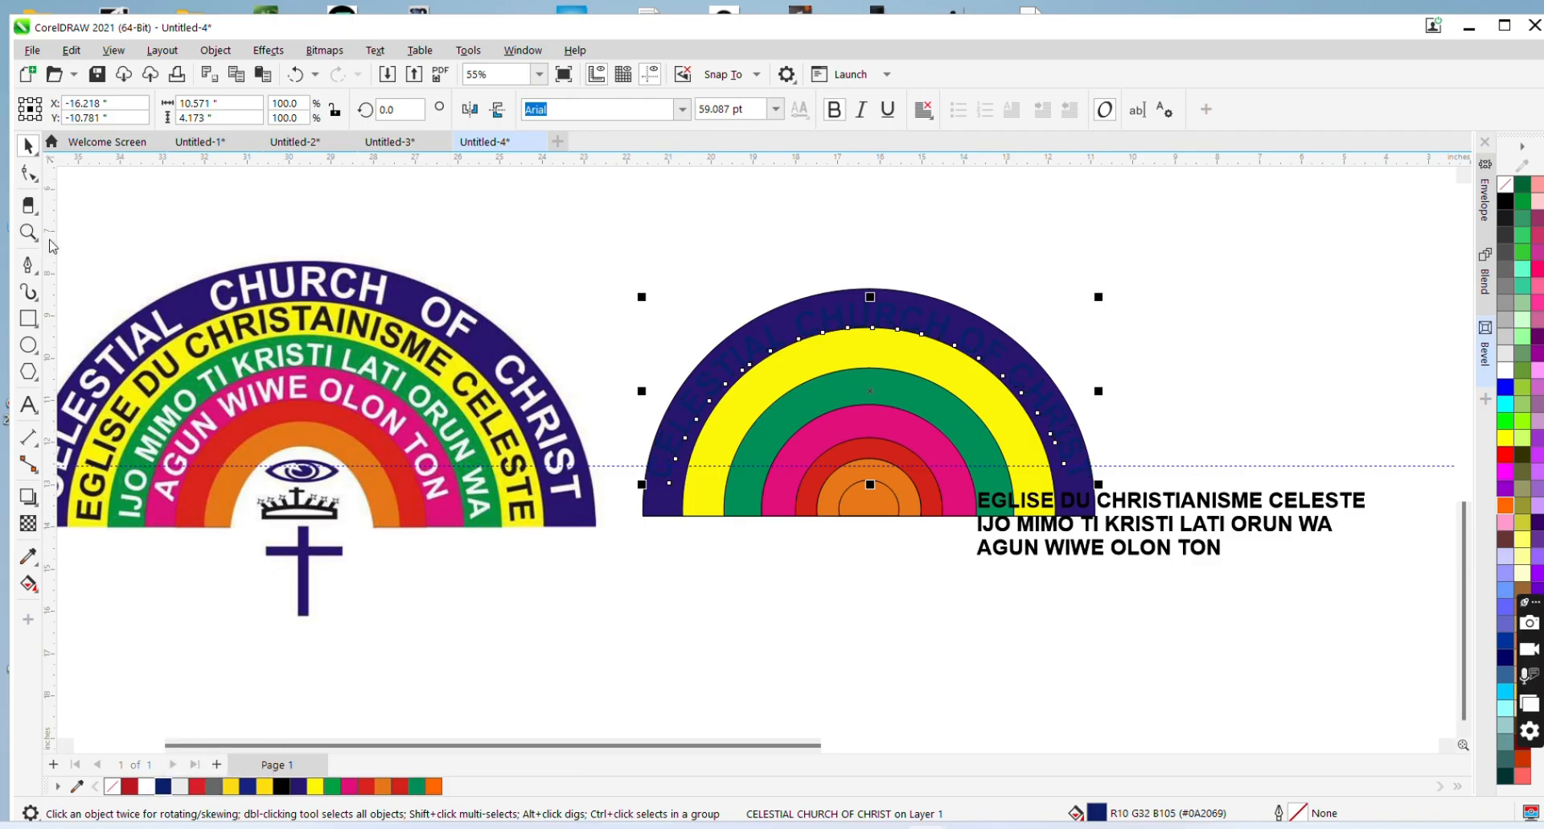
click(29, 172)
click(137, 222)
key(space)
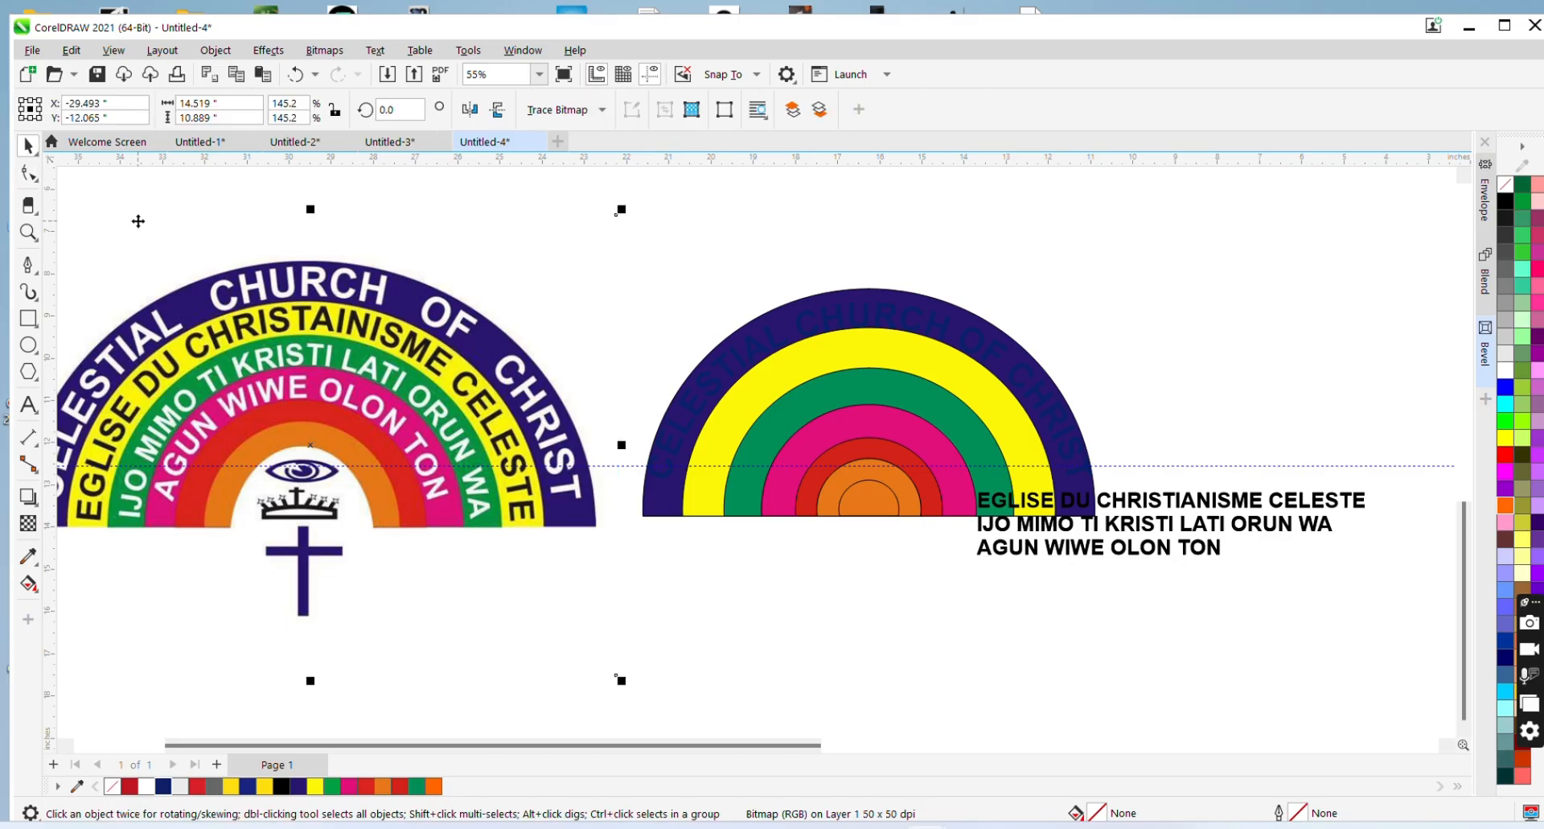
Fill the curved CELESTIAL CHURCH OF CHRIST text with the near-white colour #ECECEC
click(754, 336)
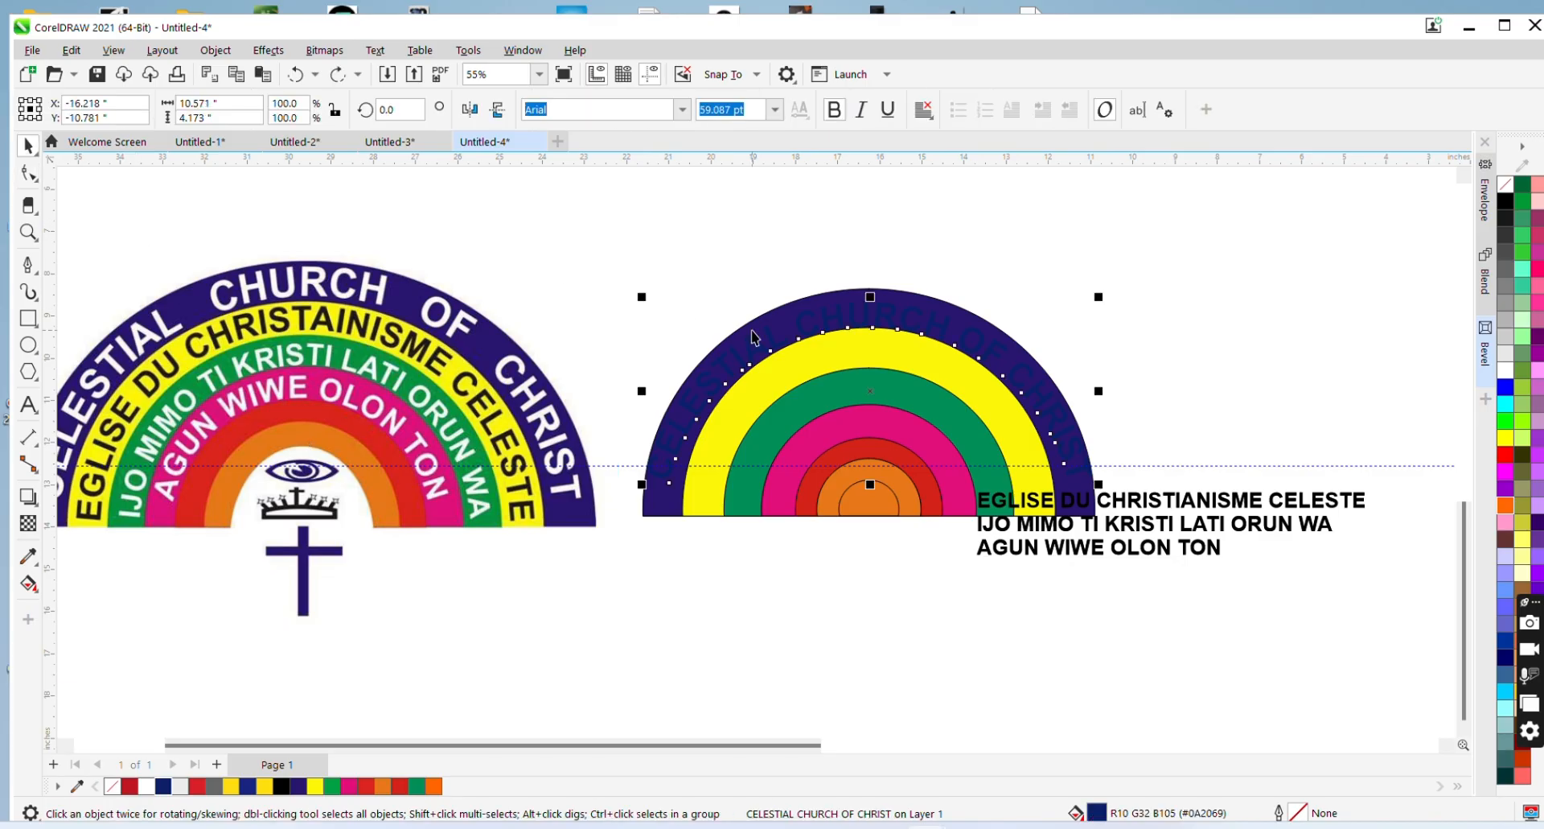
click(808, 319)
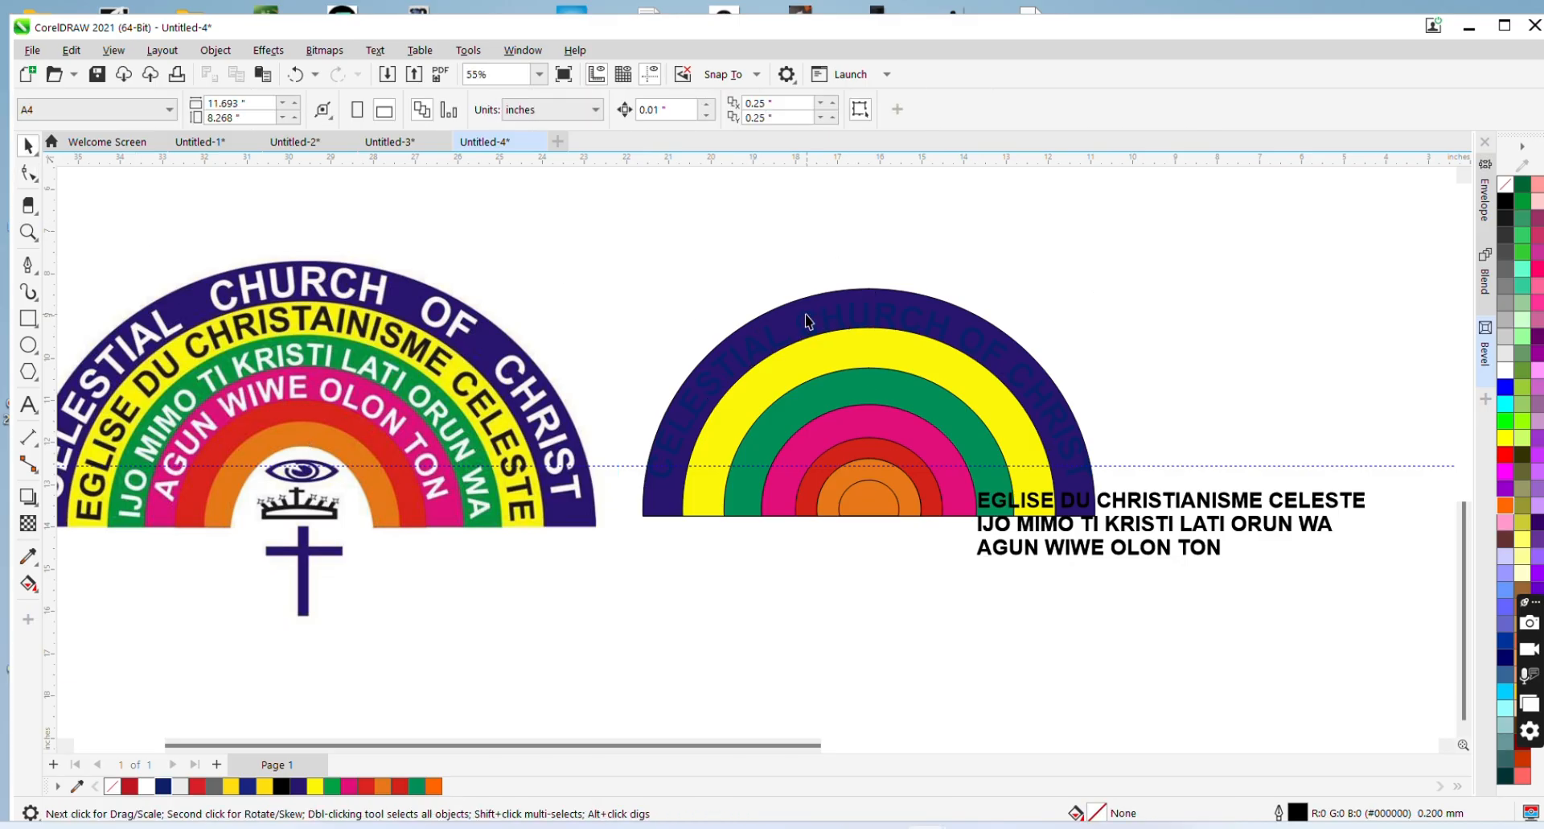
click(807, 315)
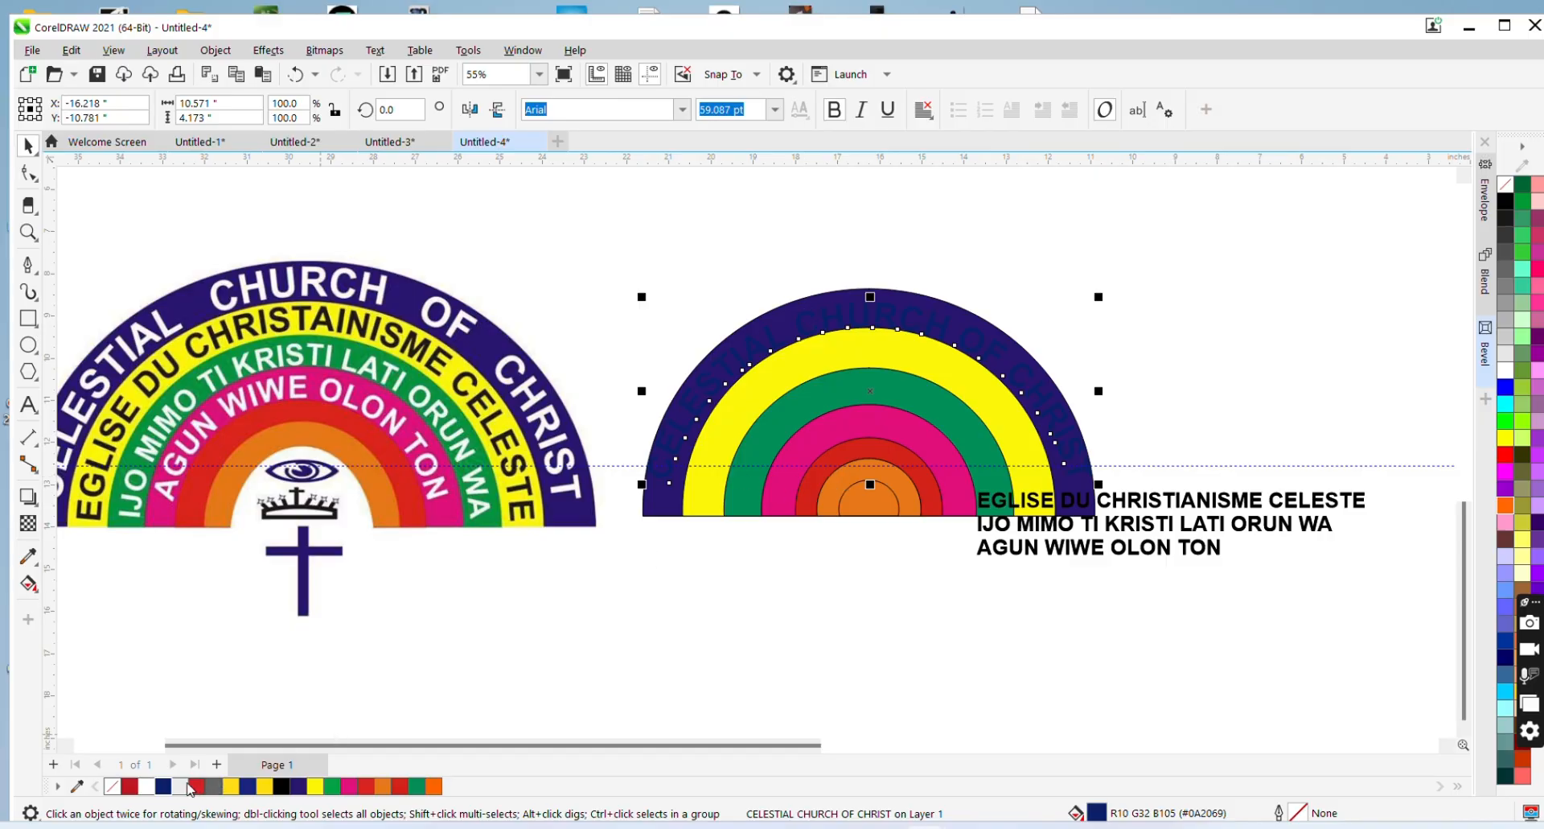
click(188, 786)
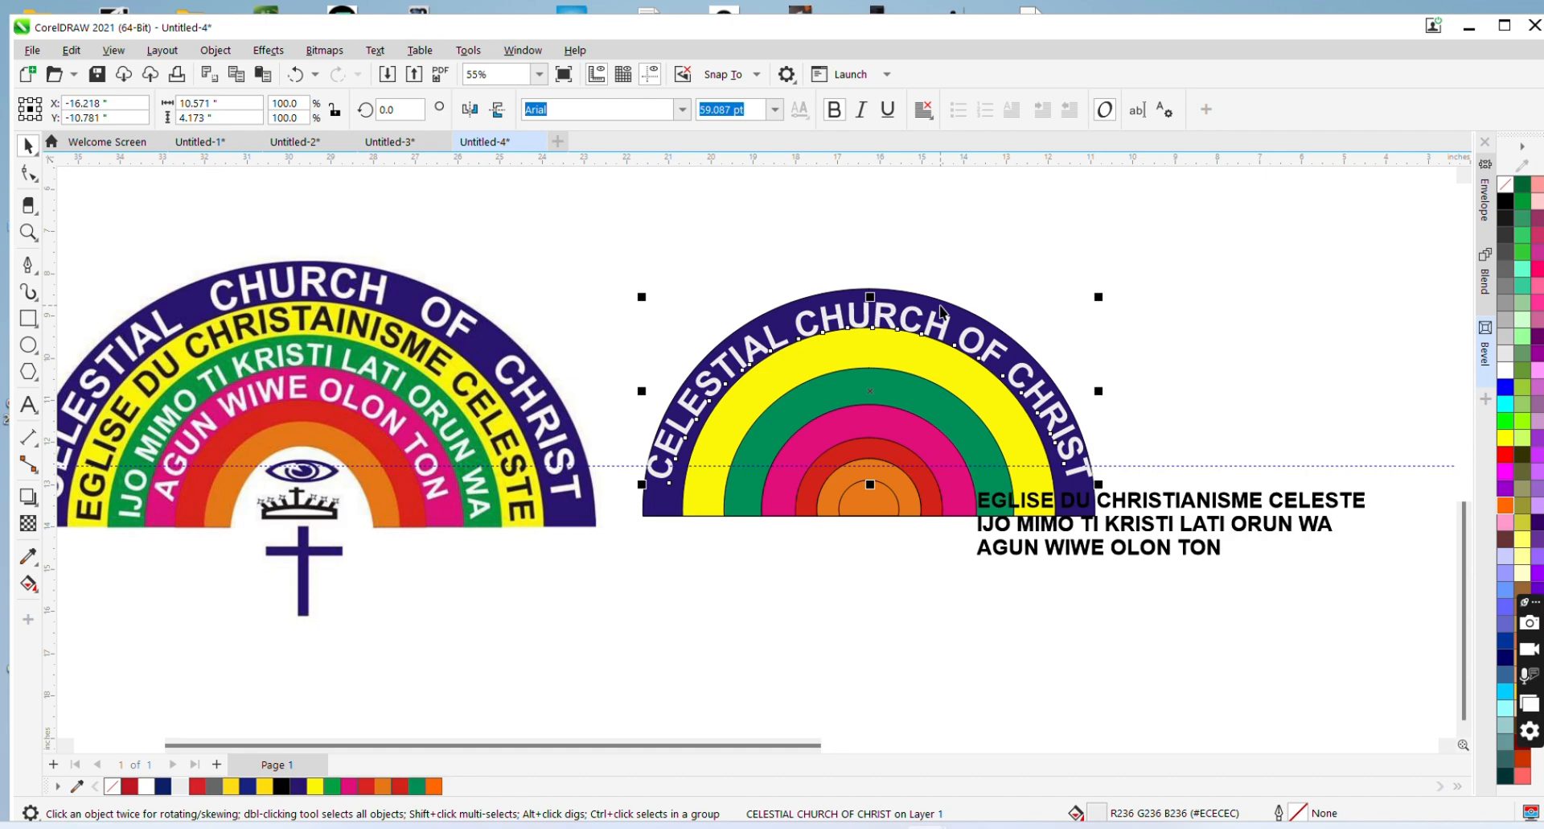
Enlarge the navy half-circle about its centre to about 11.005 inches wide and nudge its lettering up to Y -10.741 inches
click(941, 308)
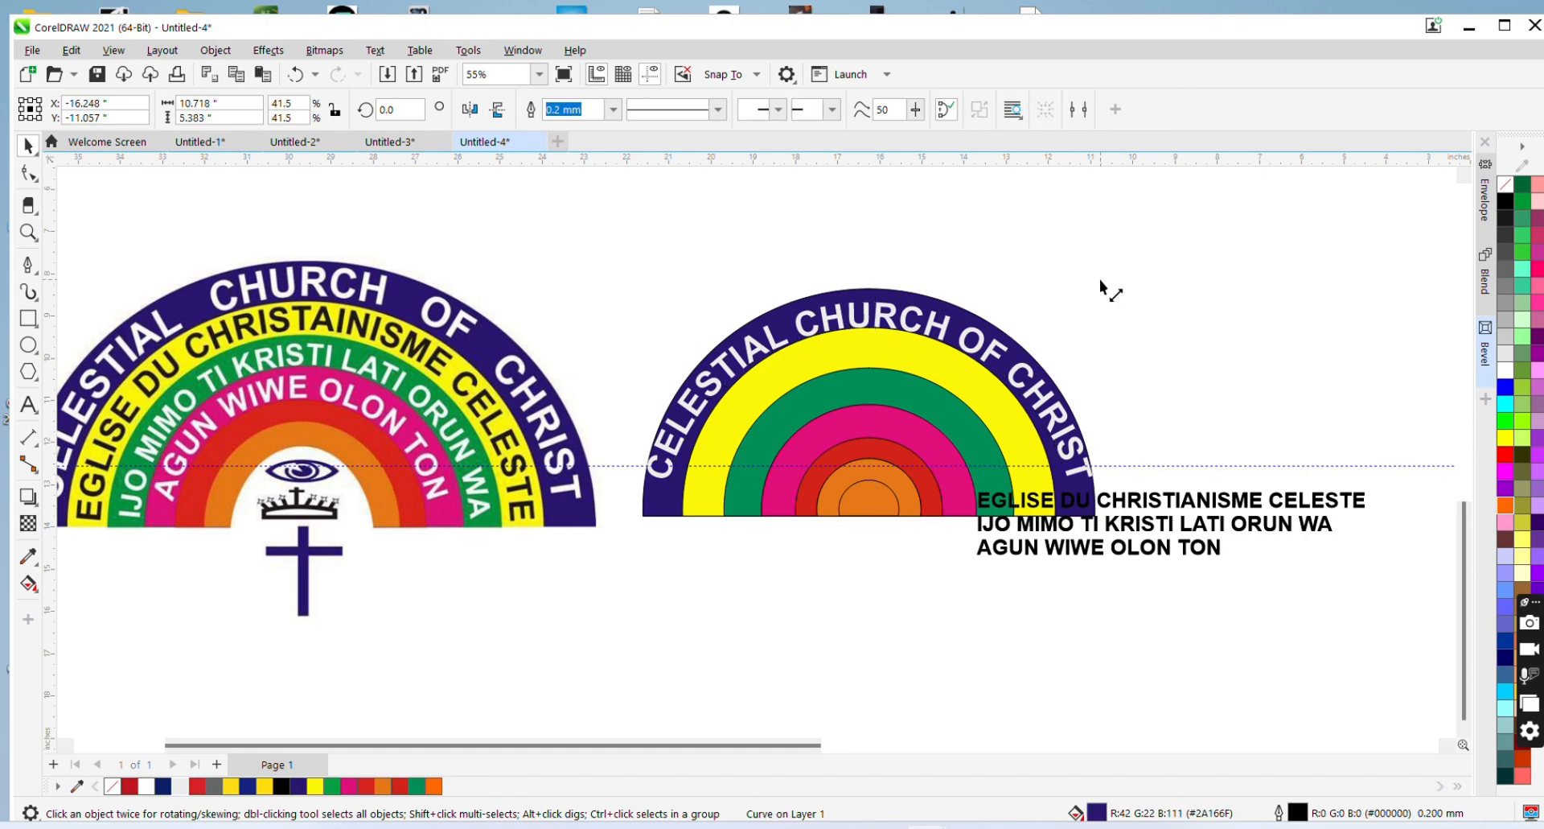
drag(1101, 282, 1109, 283)
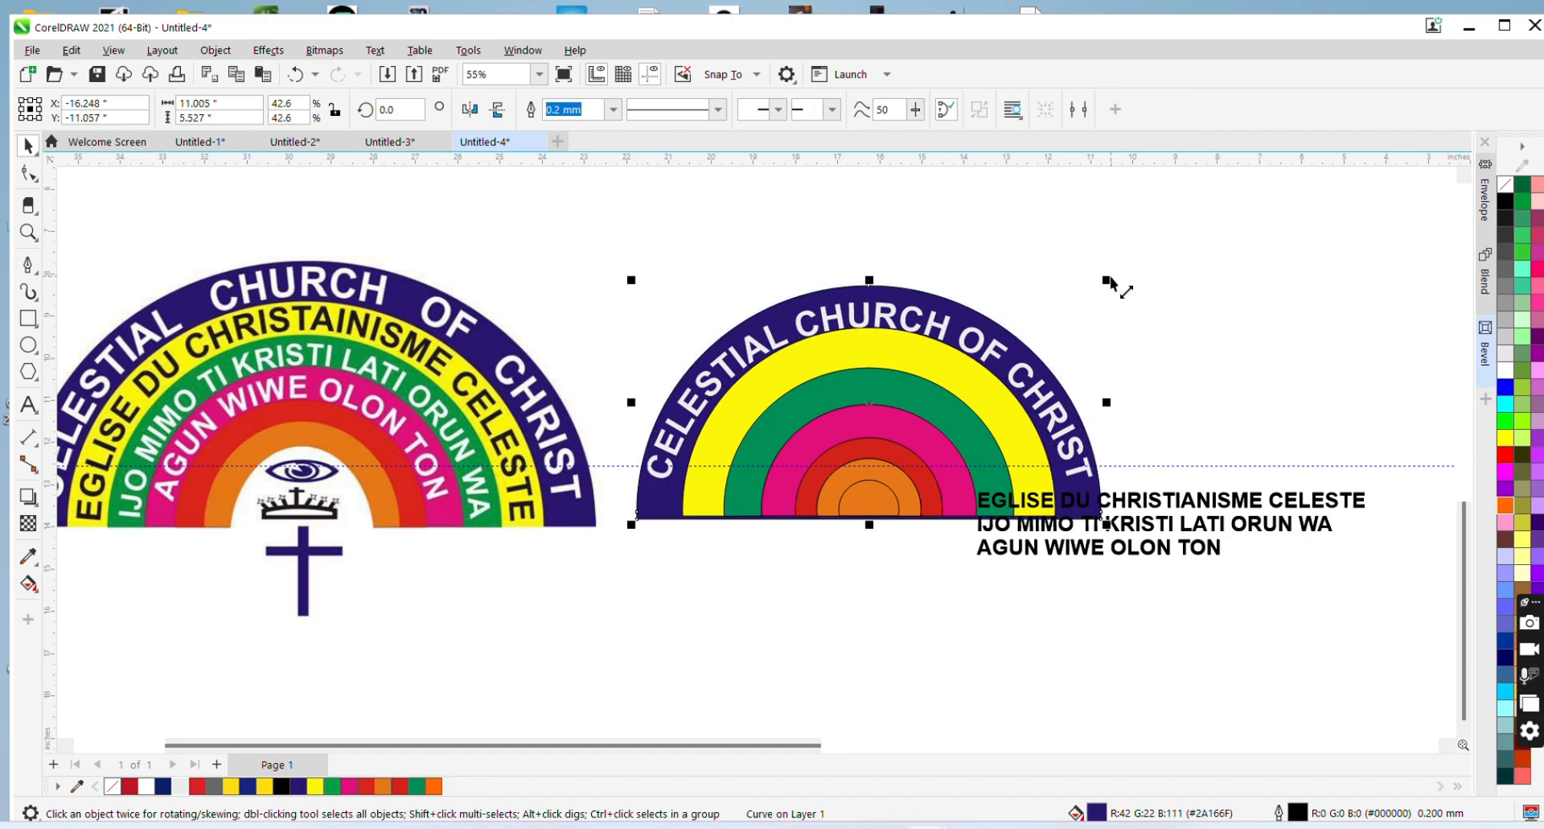
click(911, 335)
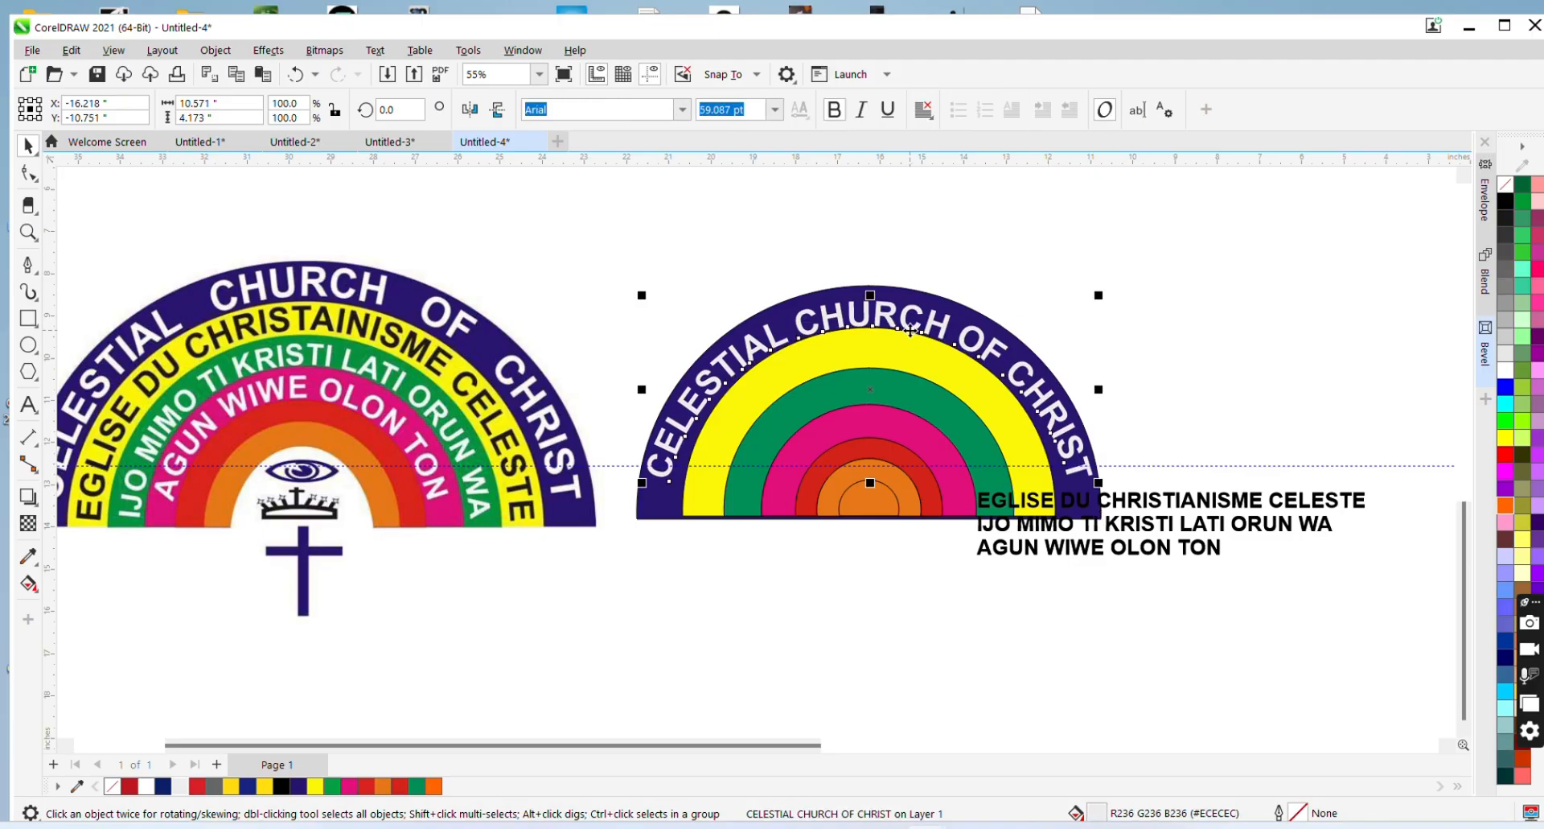
key(Up)
key(Down)
key(Down)
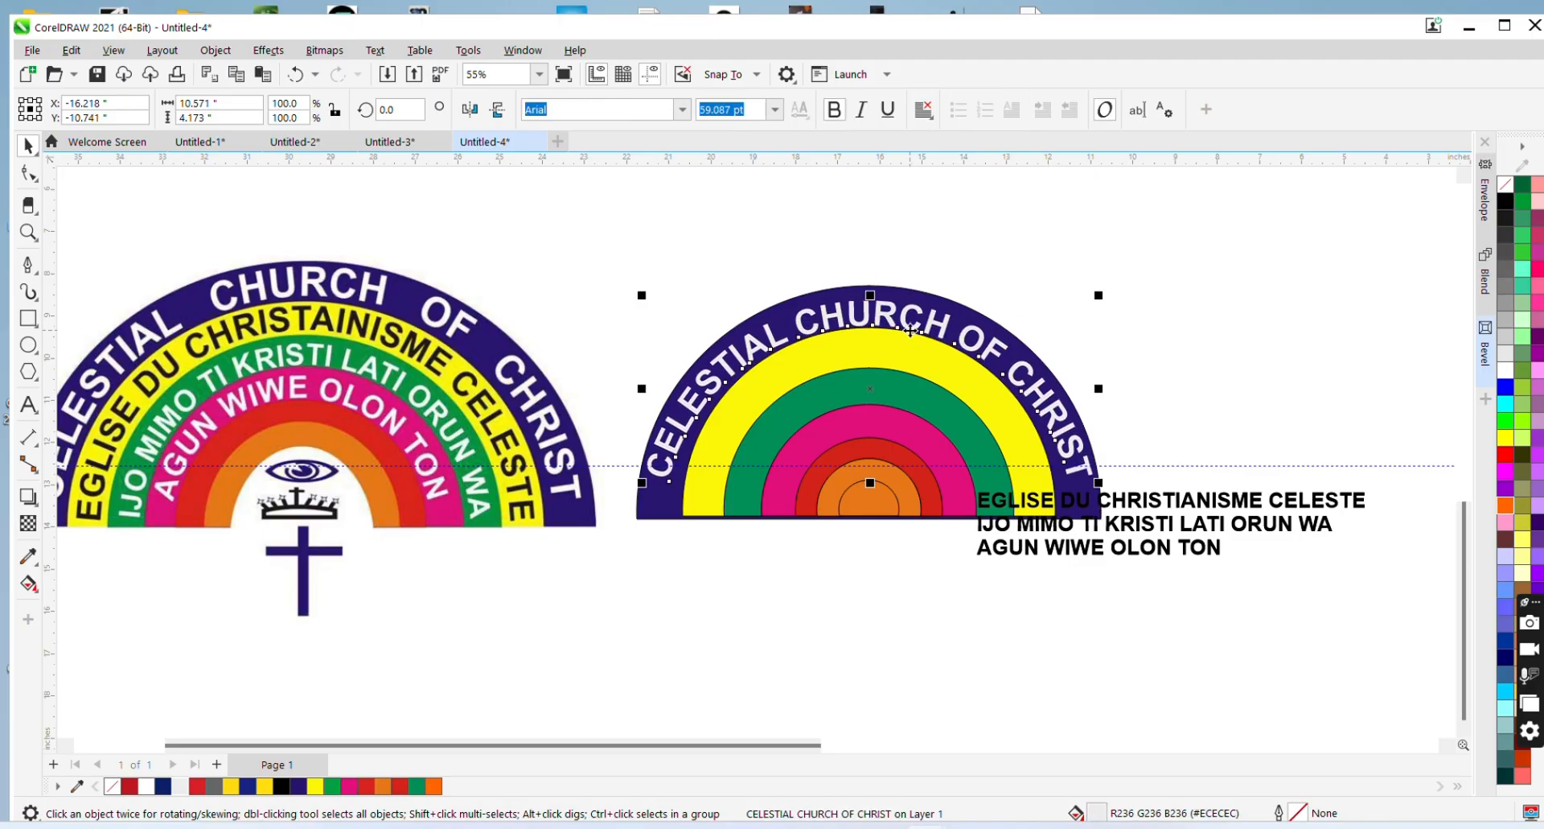
click(1170, 388)
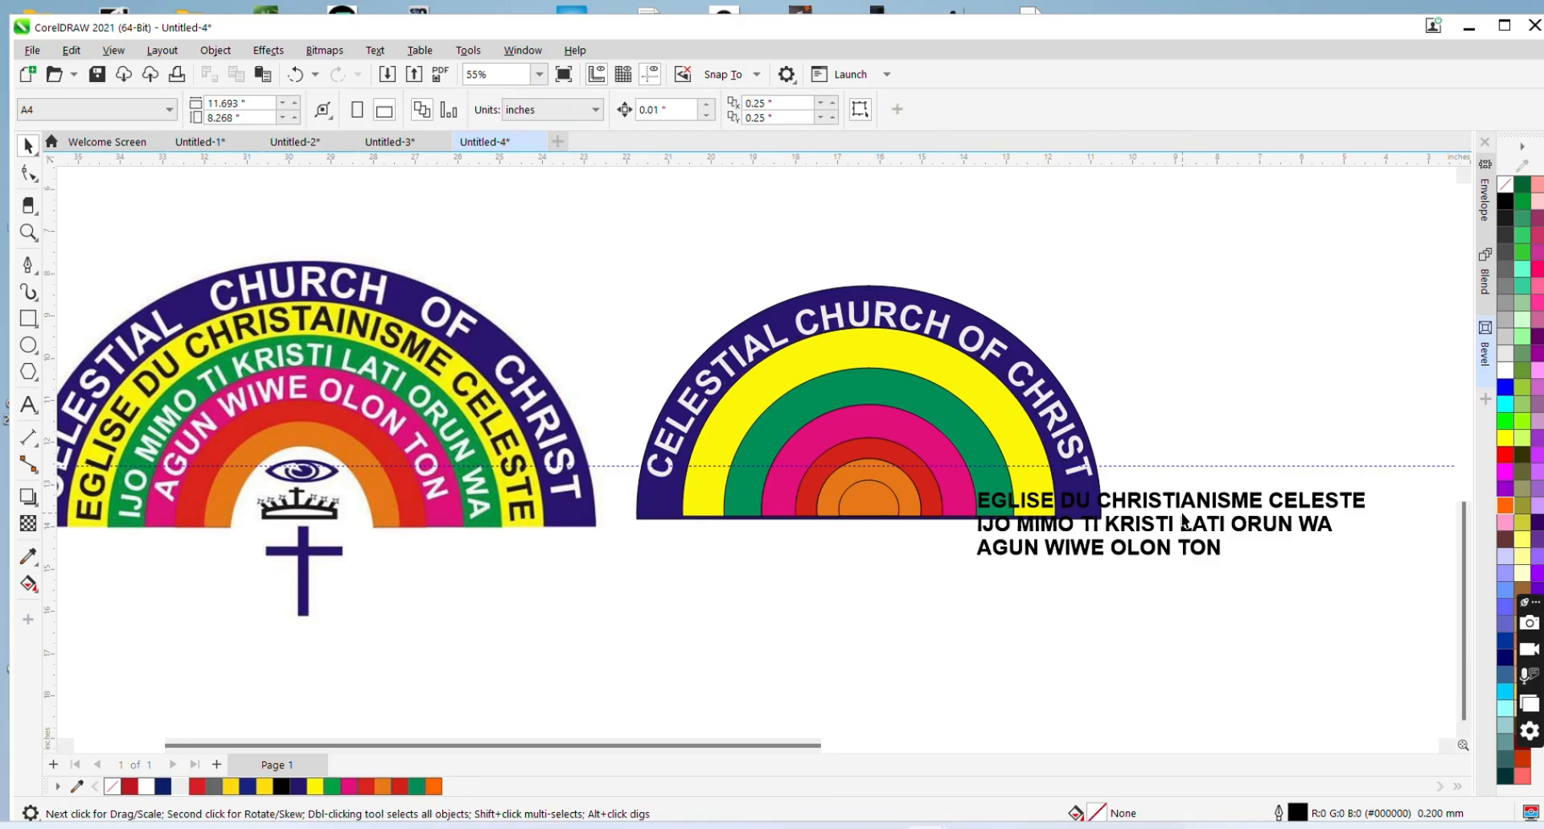
Enlarge the EGLISE DU CHRISTIANISME CELESTE line to about 42.8 pt and try fitting it along the yellow band
click(1247, 506)
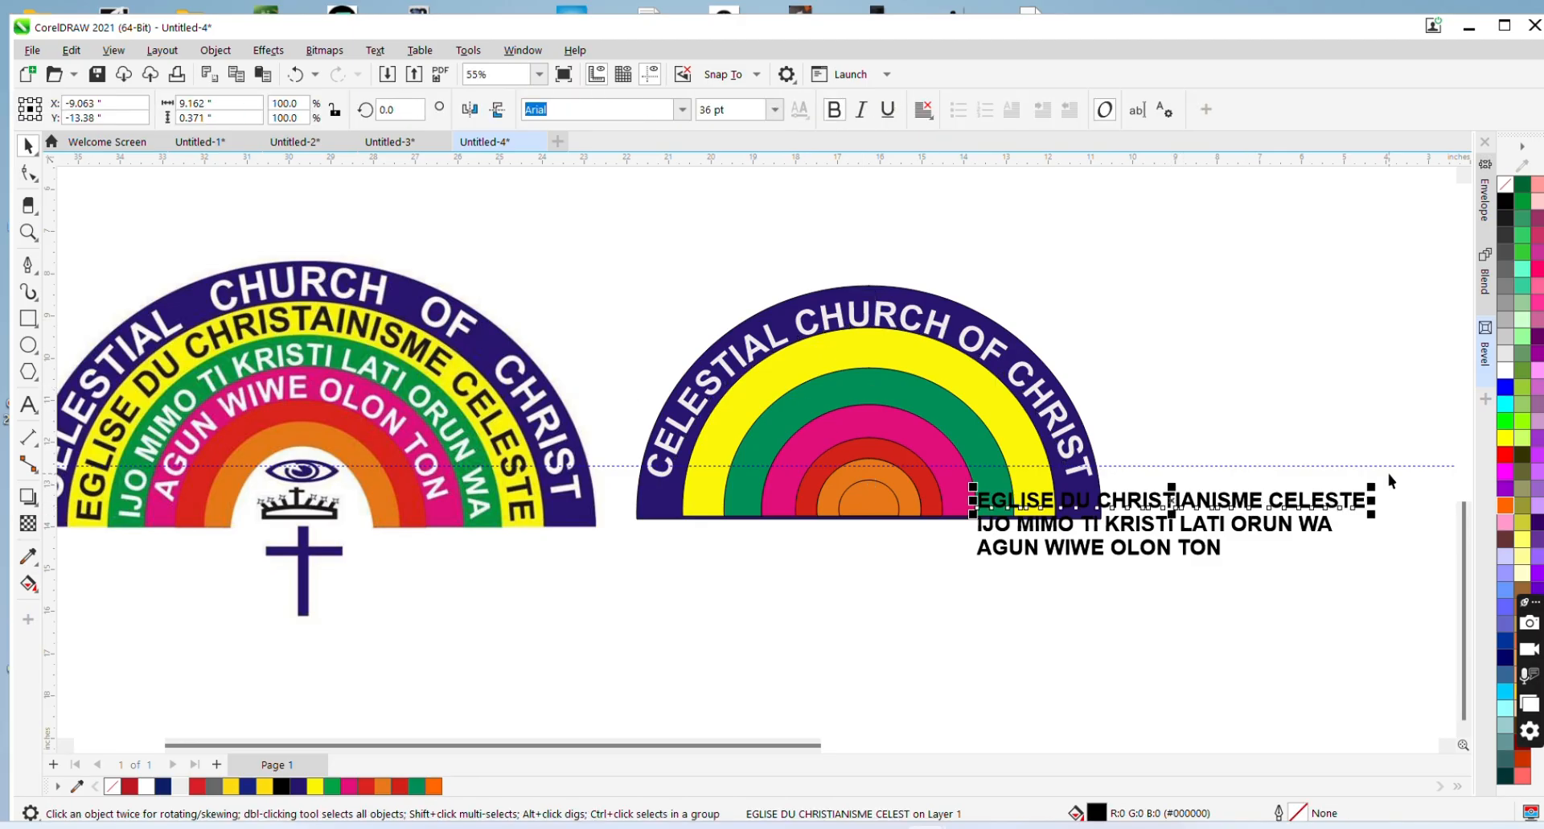
drag(973, 488, 895, 465)
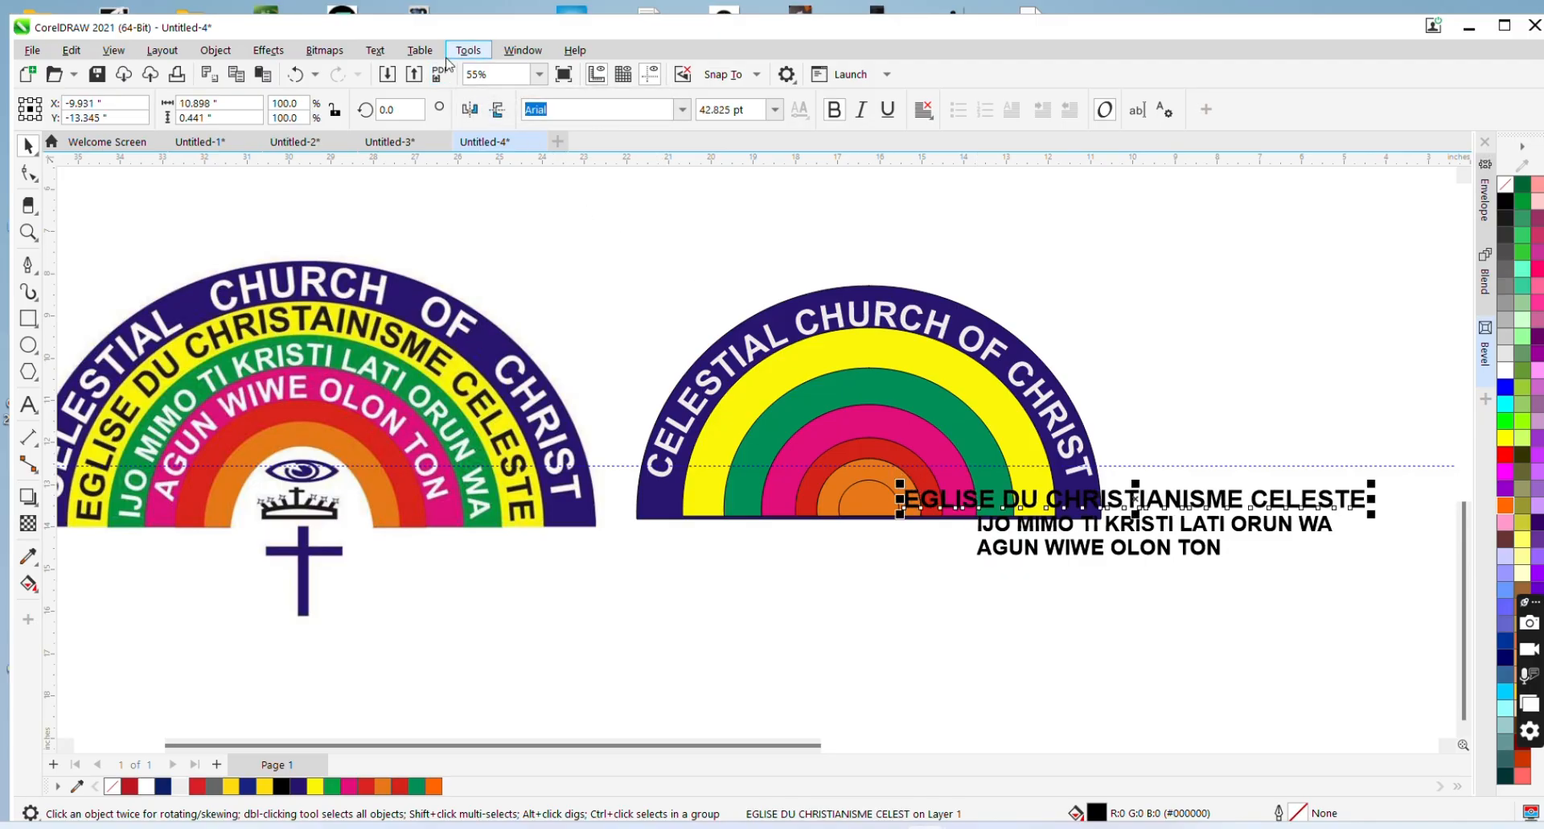
click(375, 50)
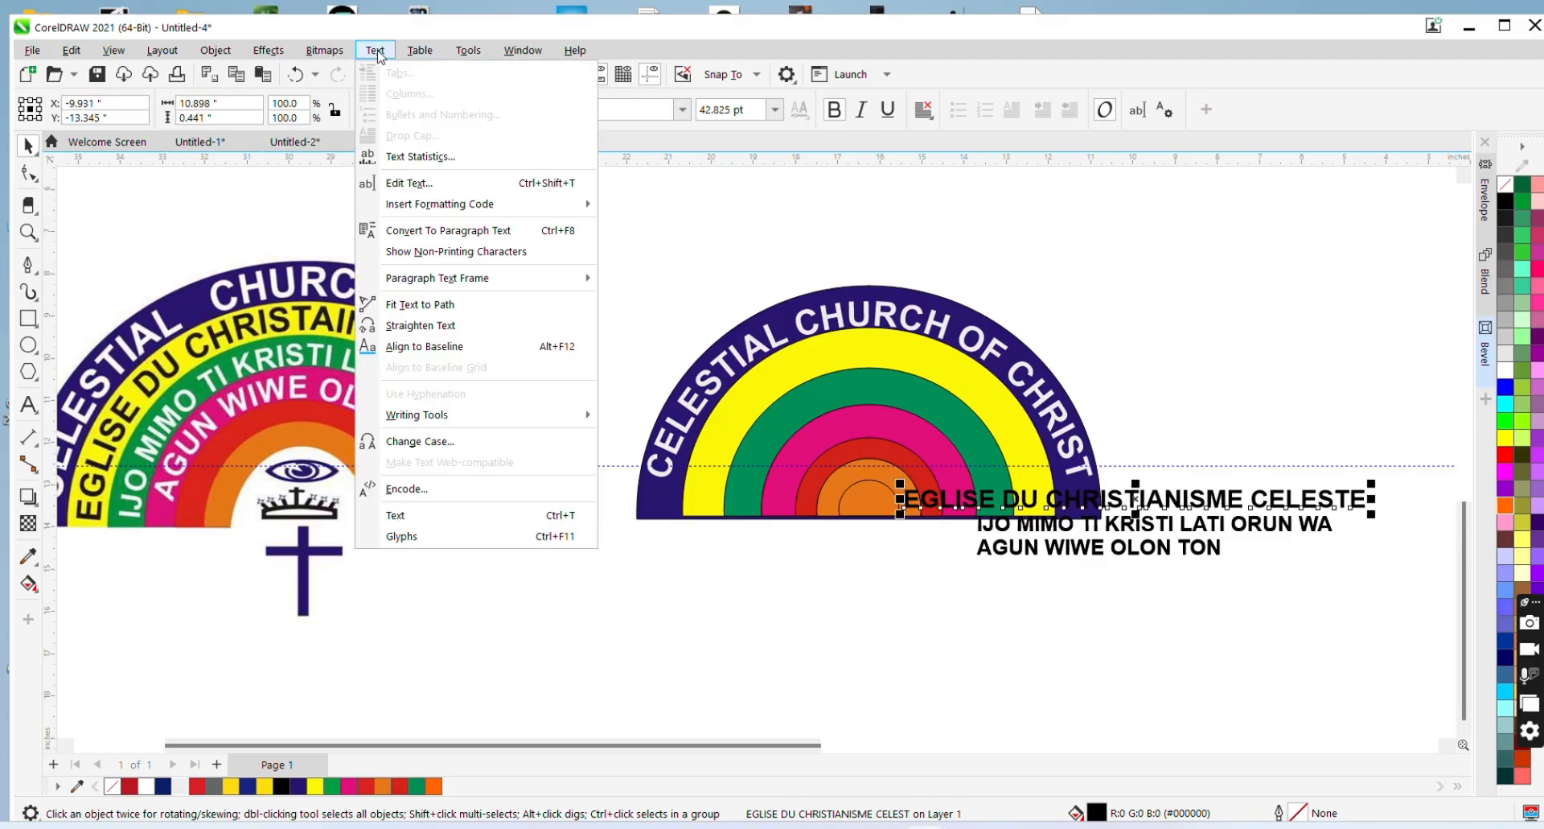
click(485, 304)
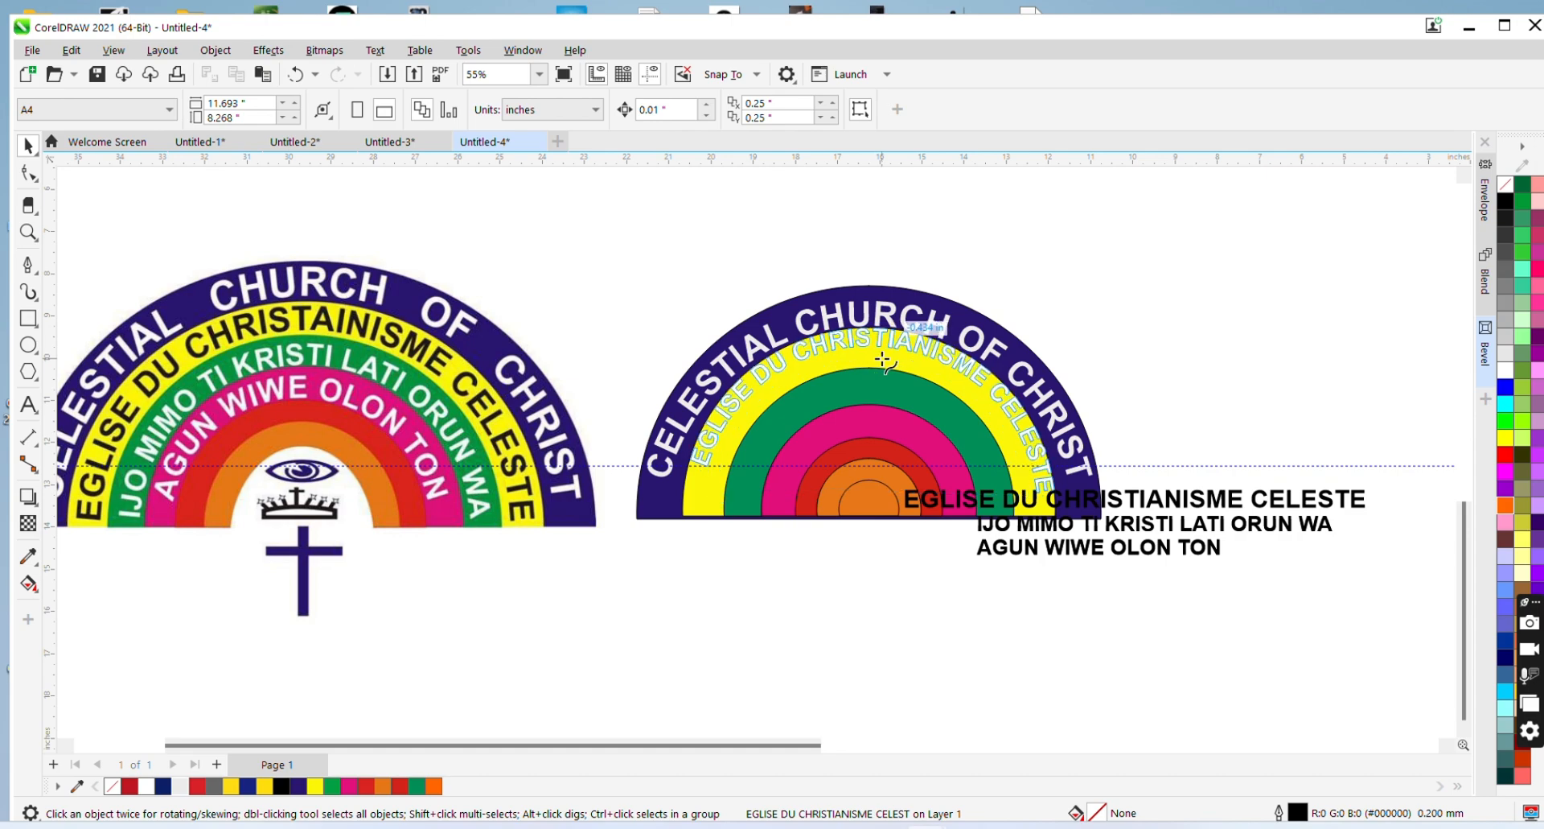
click(883, 363)
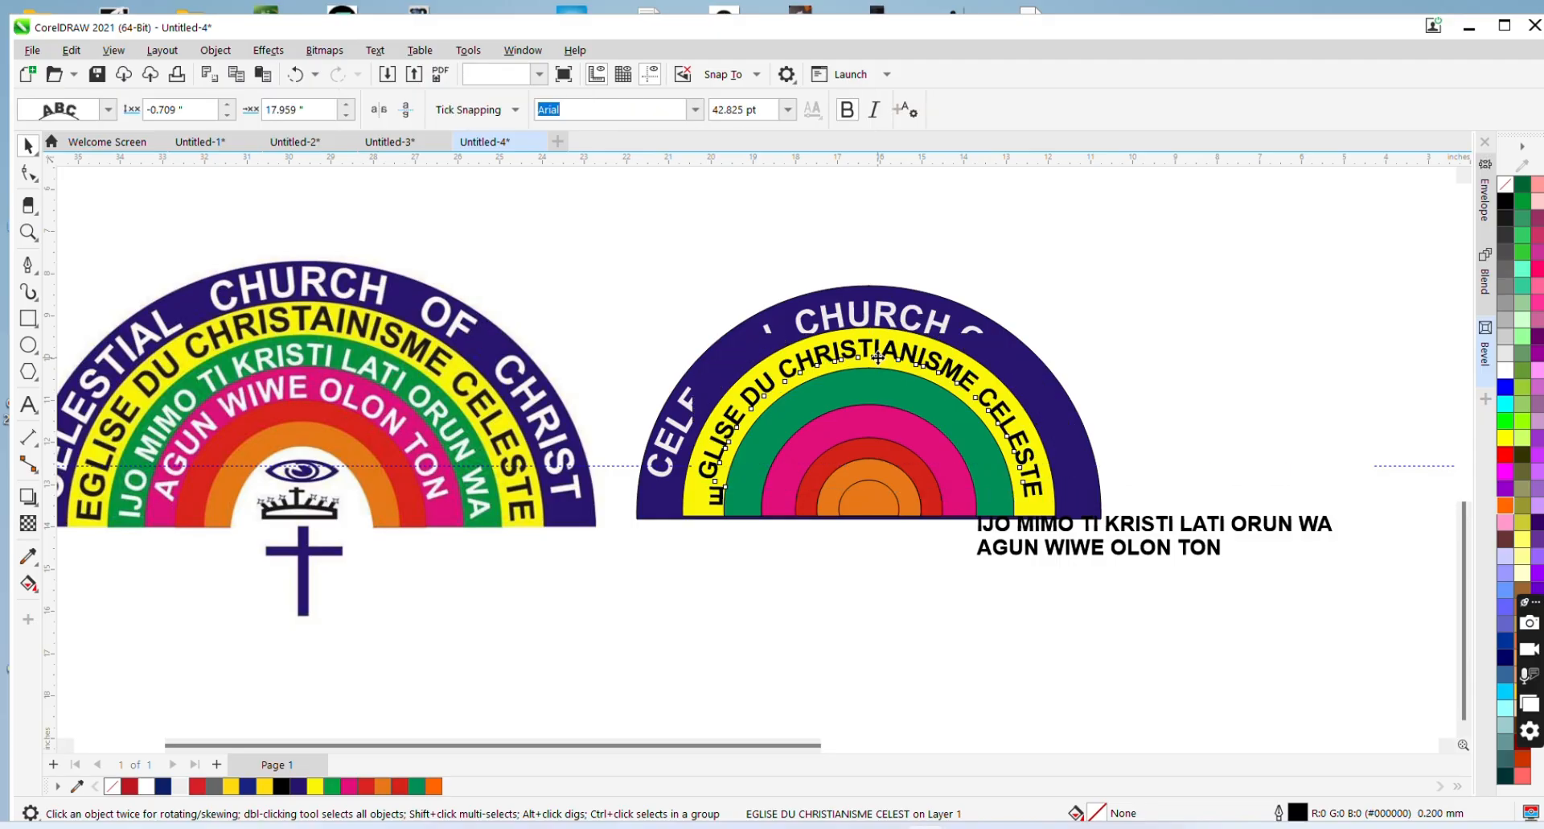
key(ctrl+z)
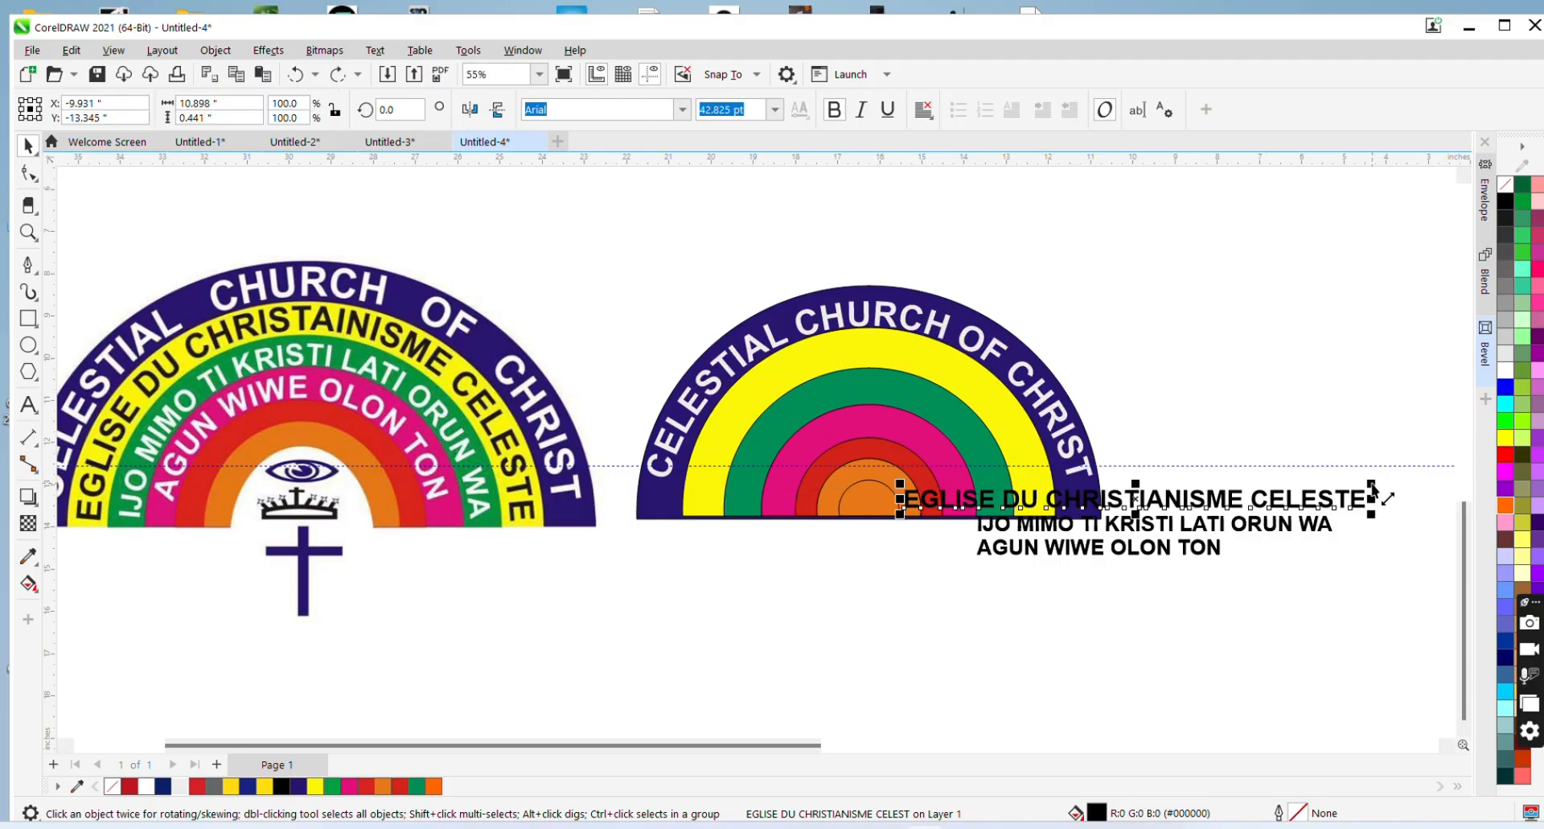
Reduce the EGLISE DU CHRISTIANISME CELESTE line to about 39.2 pt and fit it to the yellow band's path at distance -0.709 inches
drag(1372, 483, 1332, 476)
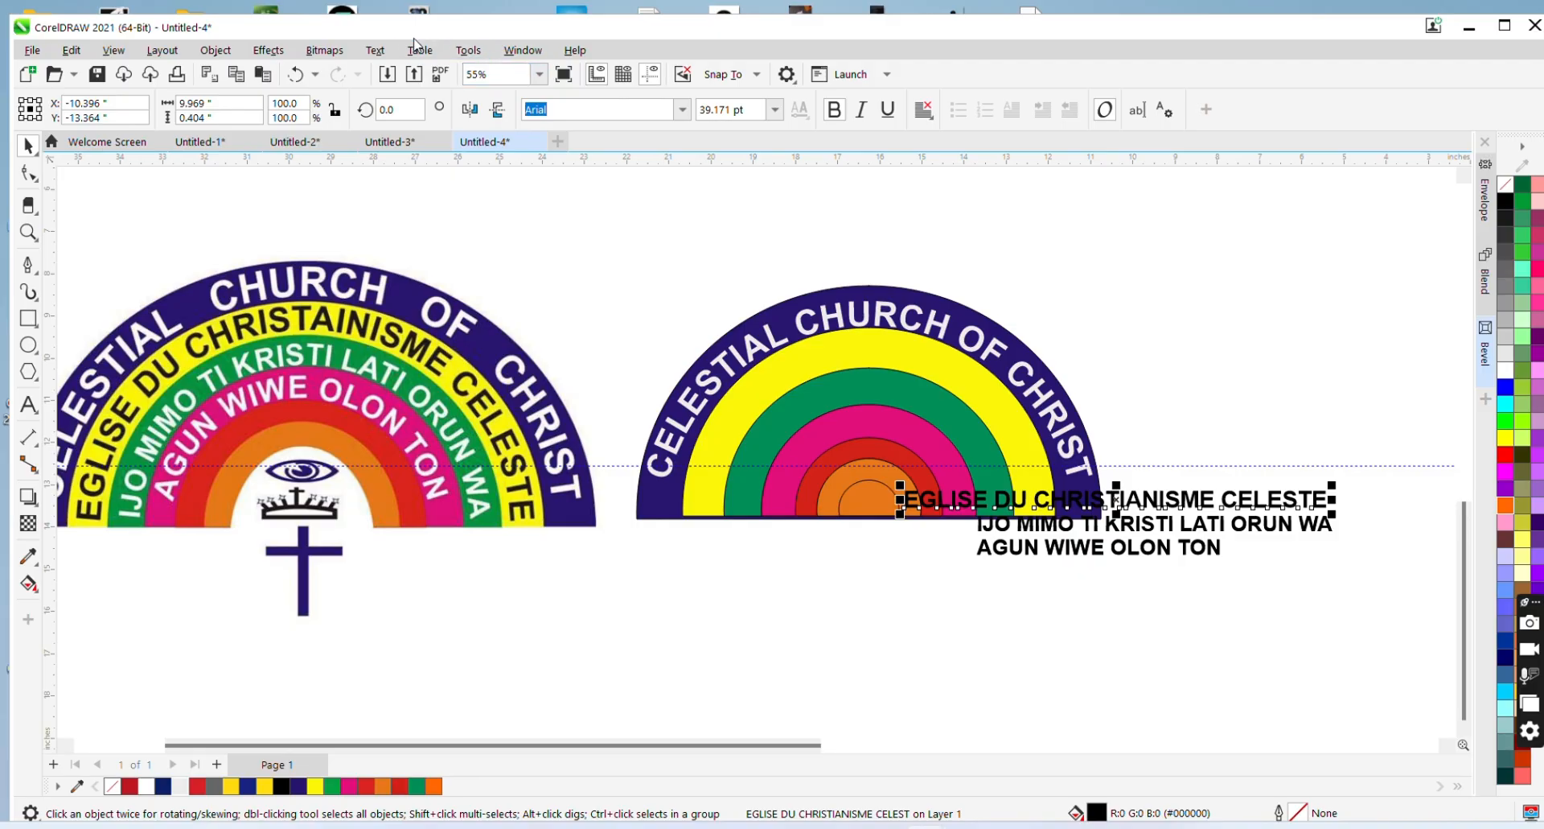
click(375, 50)
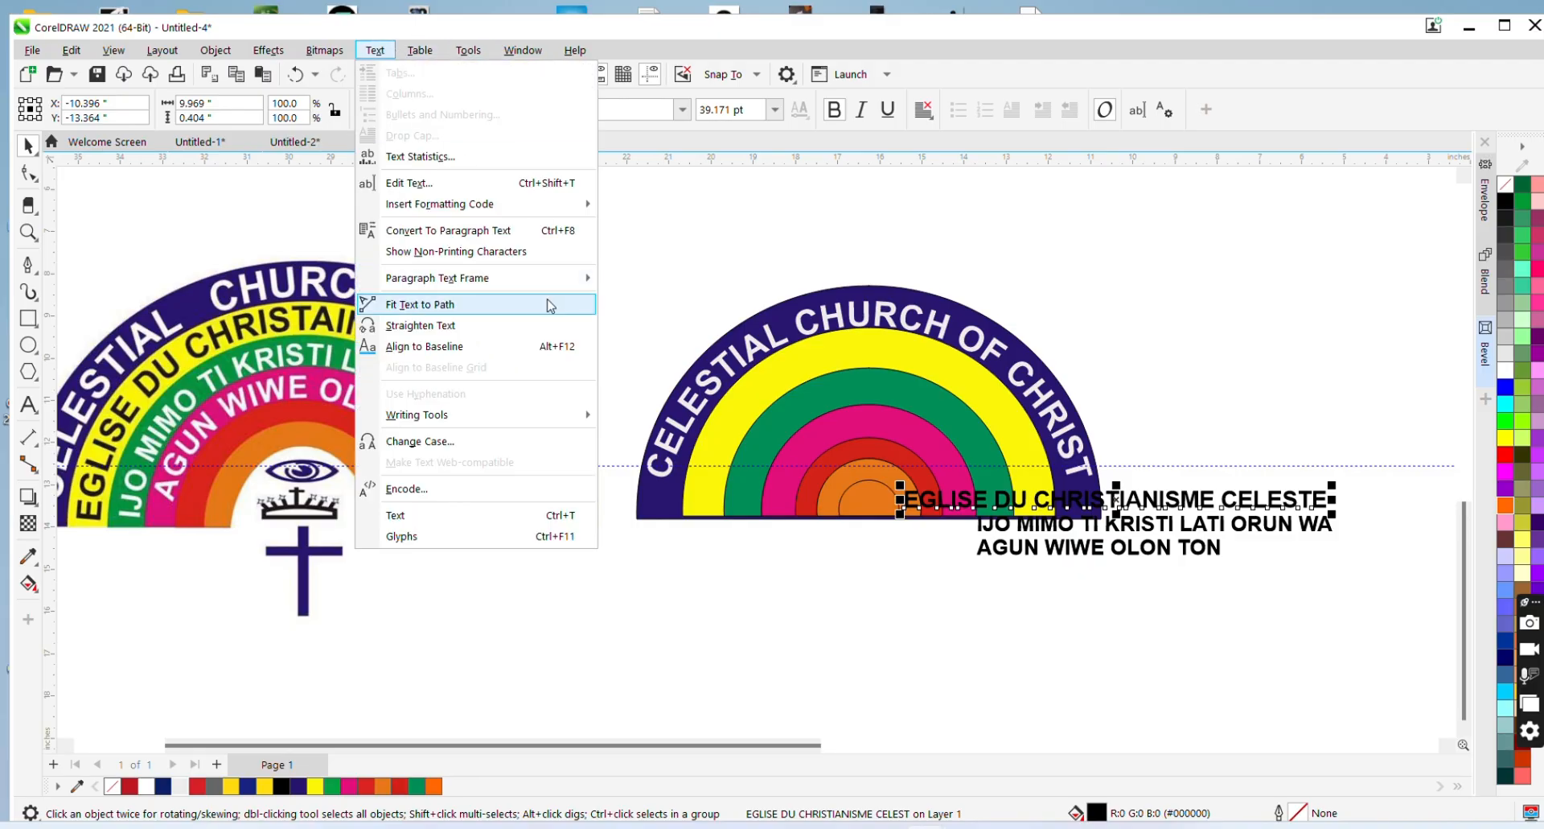
click(550, 305)
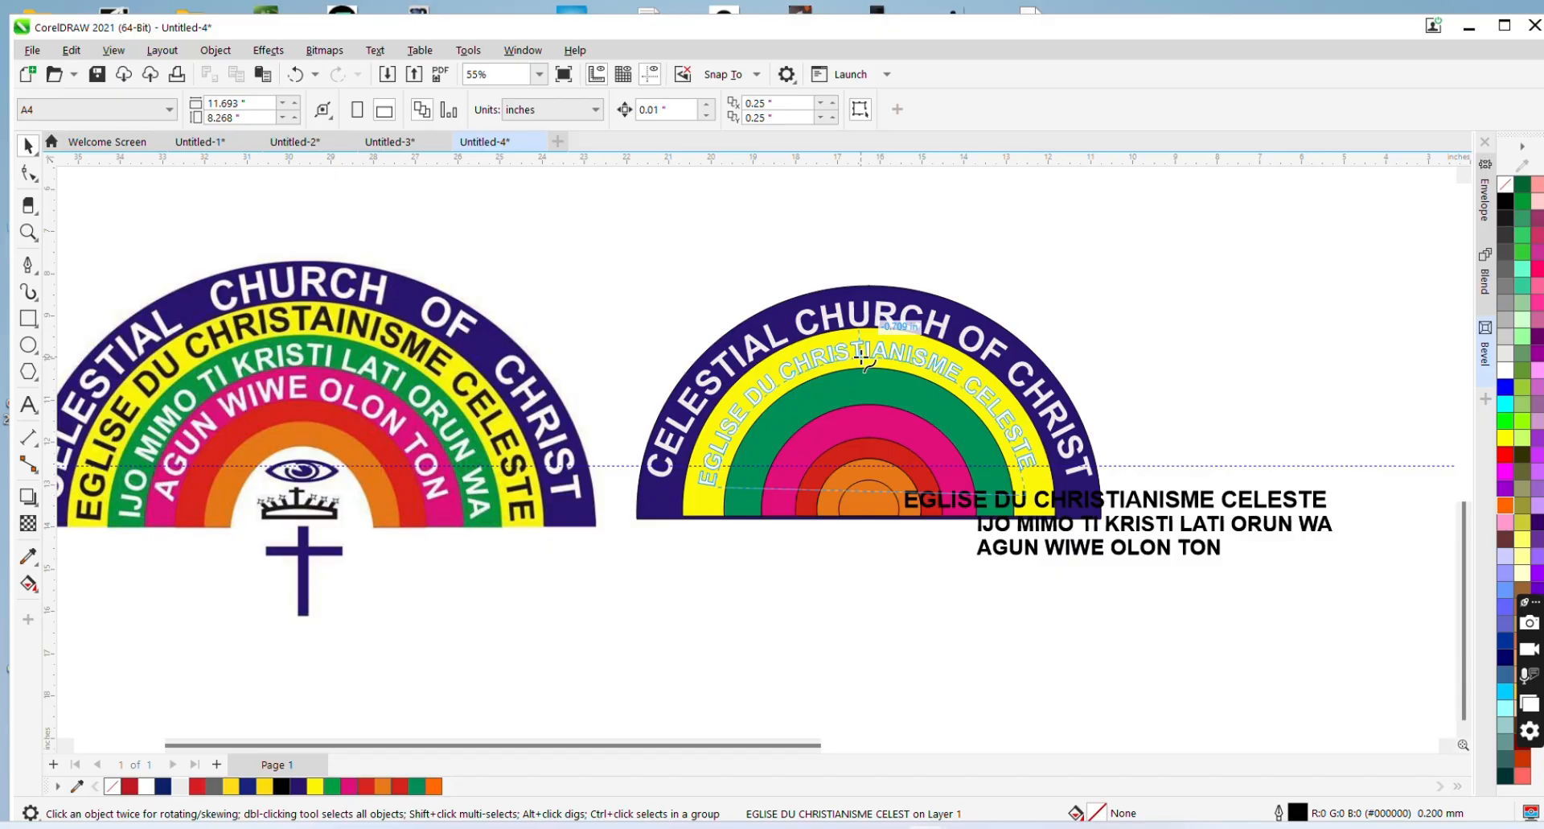
click(863, 358)
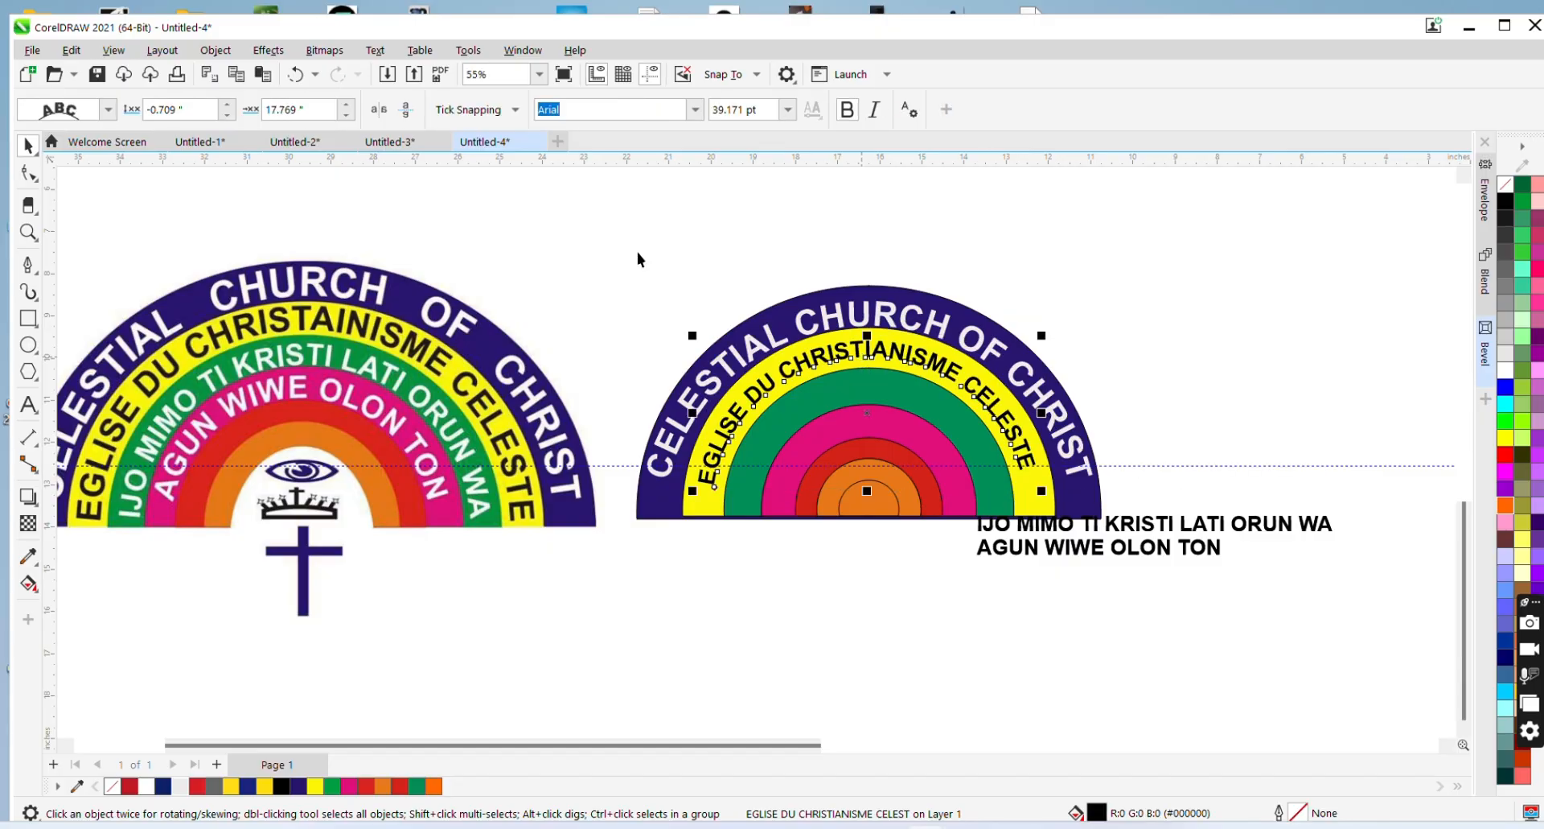
Try path distances of -0.609 and -0.759 inches for the yellow band's text, then restore -0.709 inches
click(231, 106)
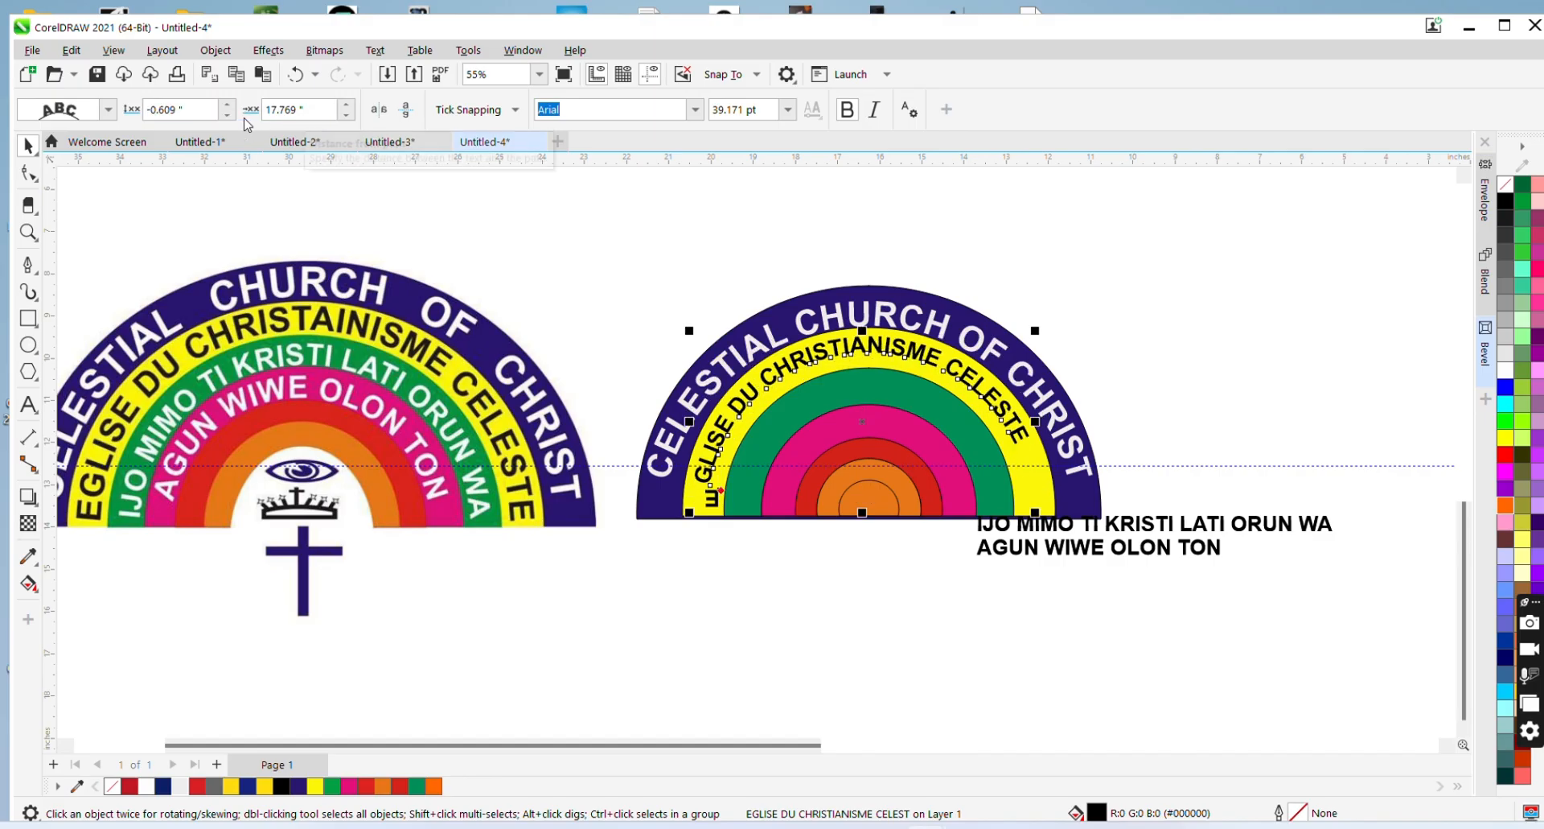
click(233, 117)
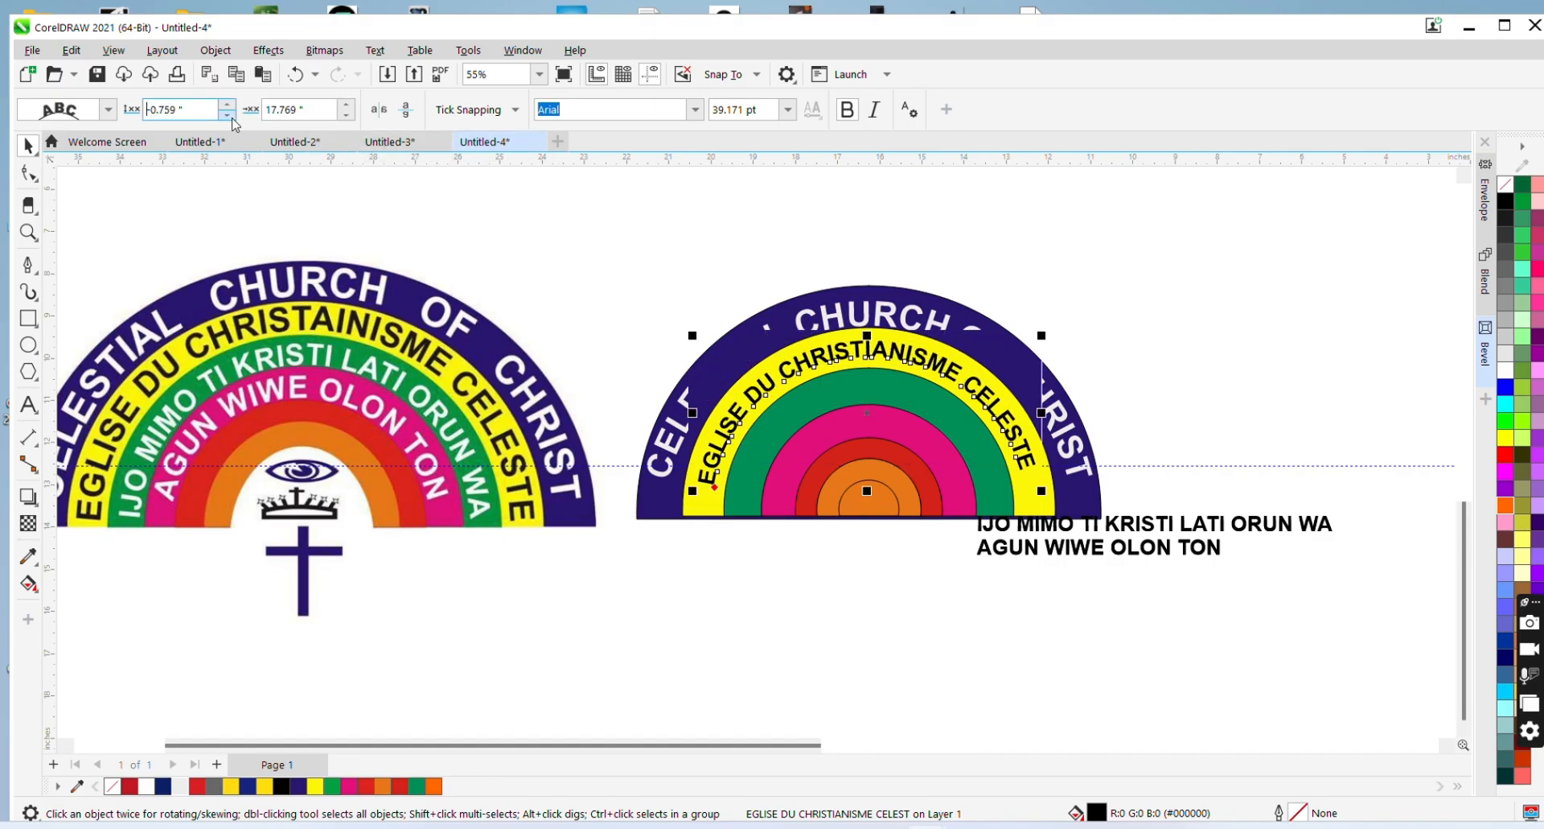
click(232, 116)
click(233, 116)
click(230, 105)
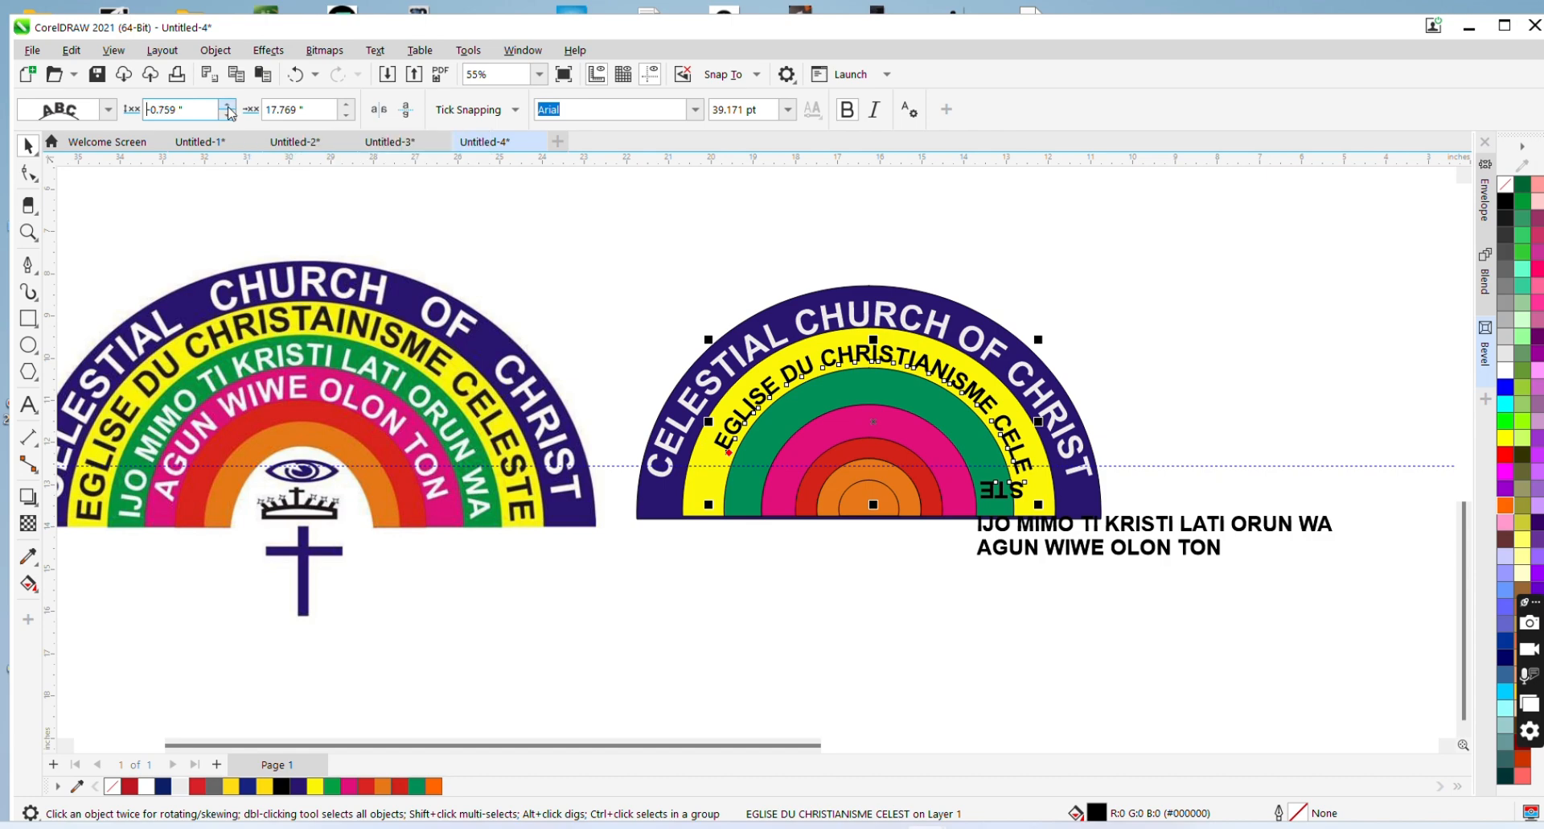
click(230, 105)
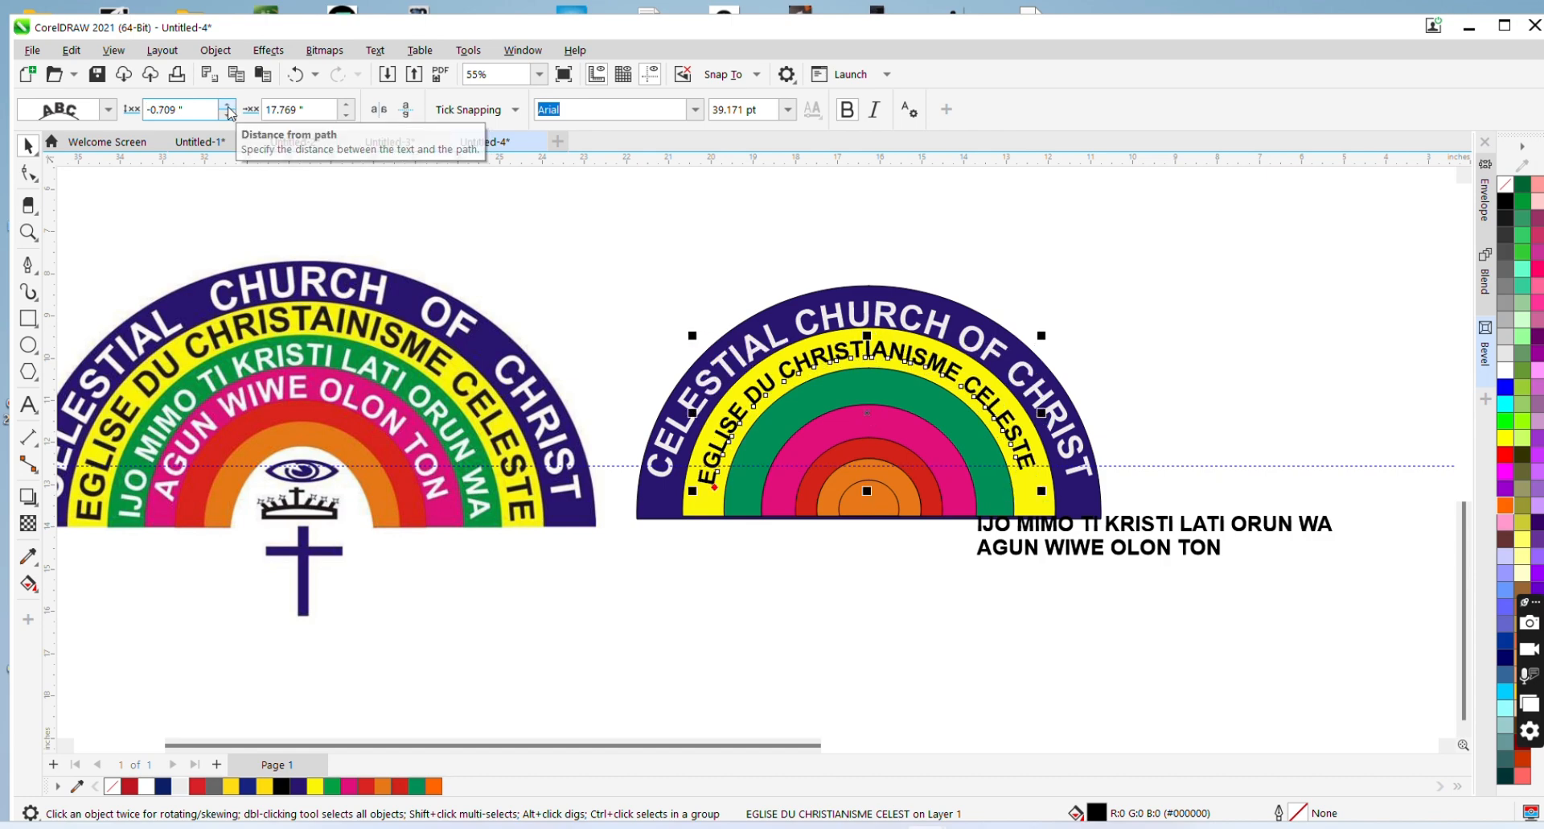
Balance the yellow band's lettering along its arc by setting the text offset to 17.969 inches
click(345, 102)
click(345, 103)
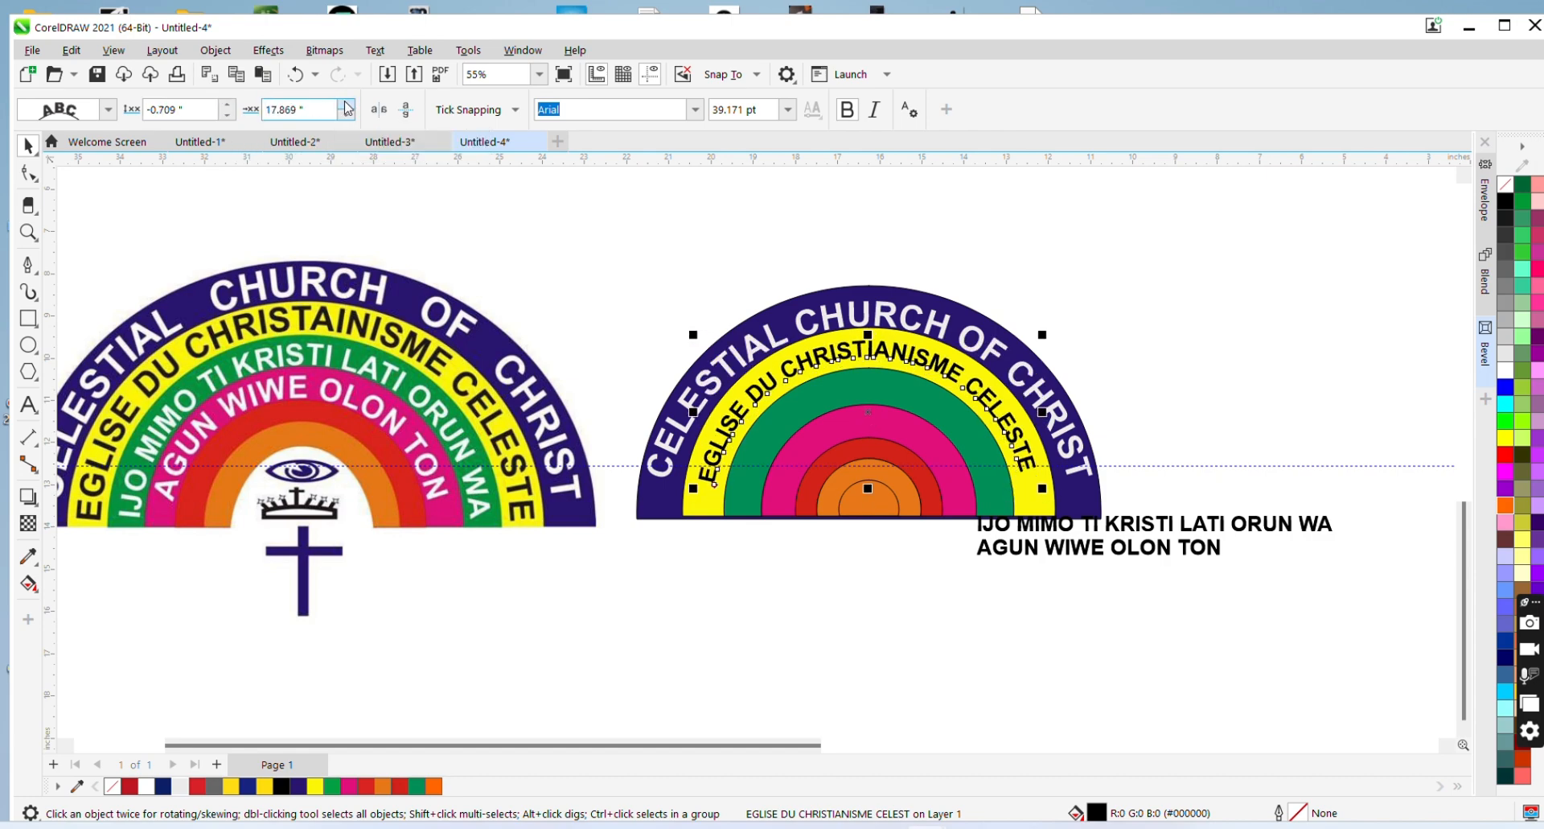
click(345, 103)
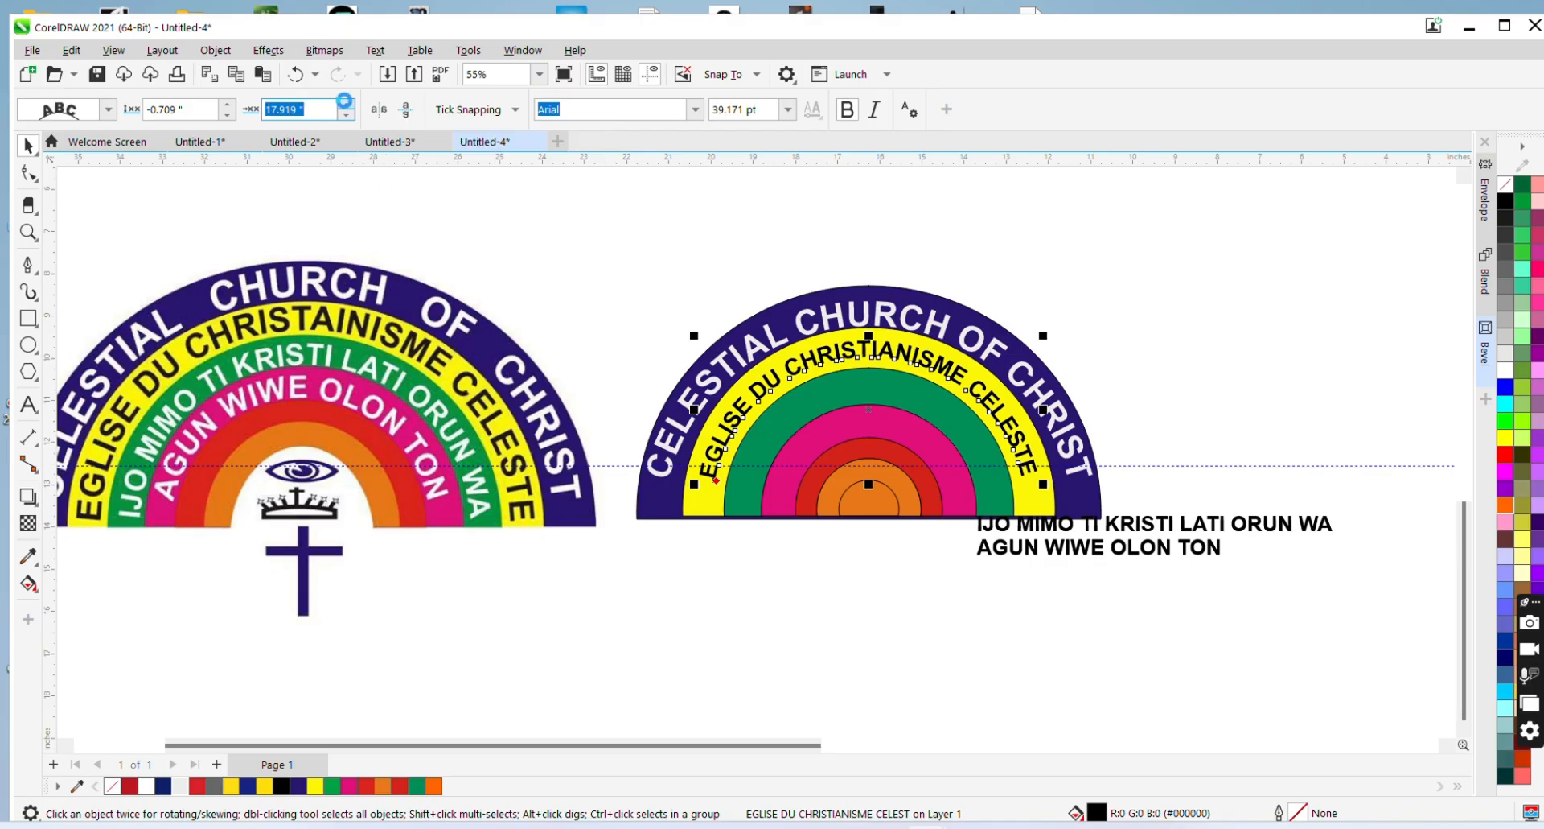
click(346, 104)
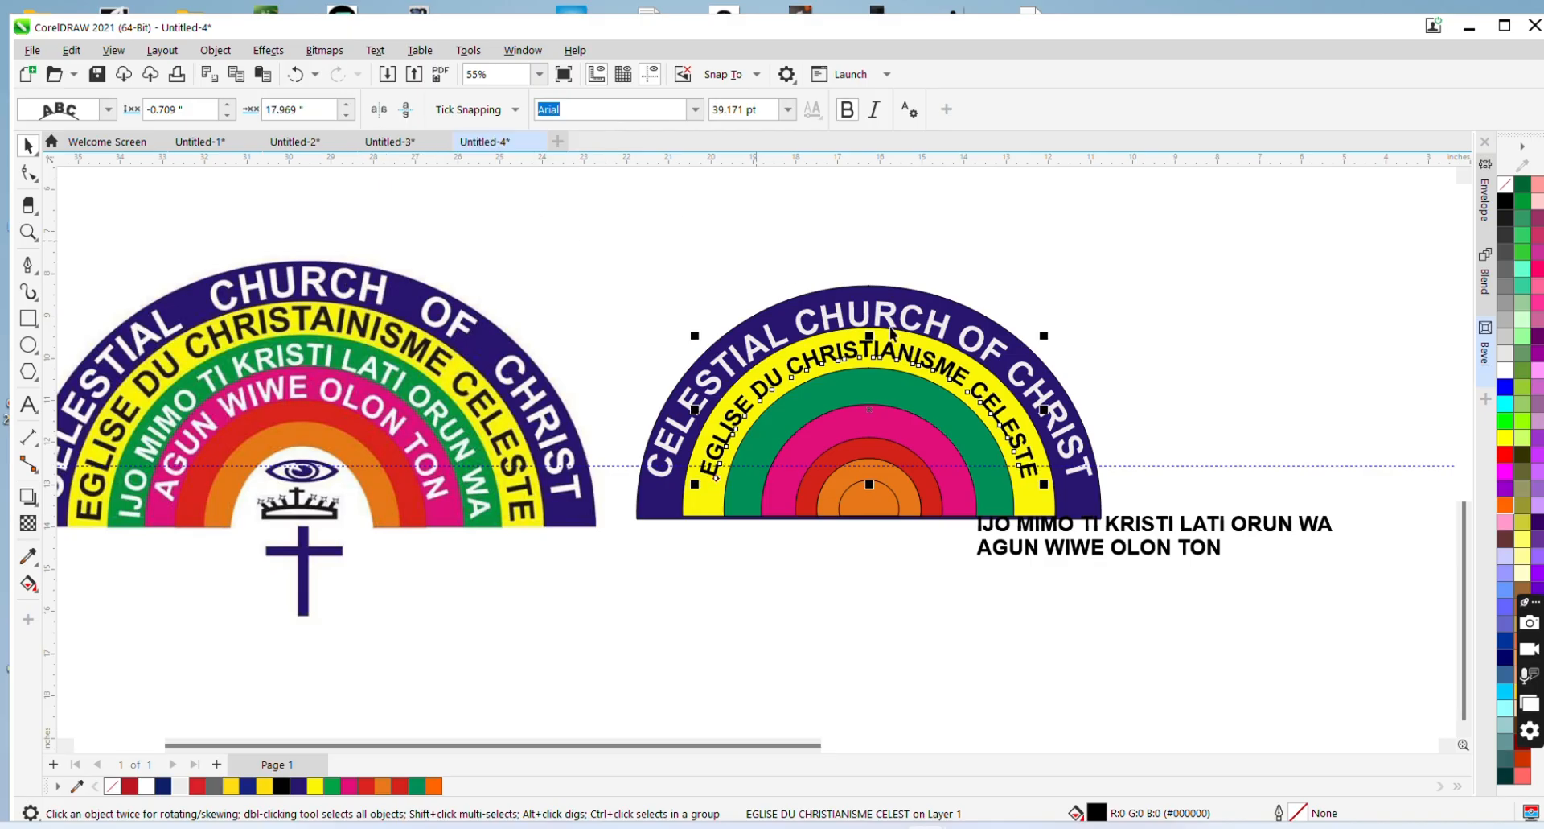
Enlarge the EGLISE DU CHRISTIANISME CELESTE lettering on the yellow band to about 41.2 pt, separately from its path
click(993, 279)
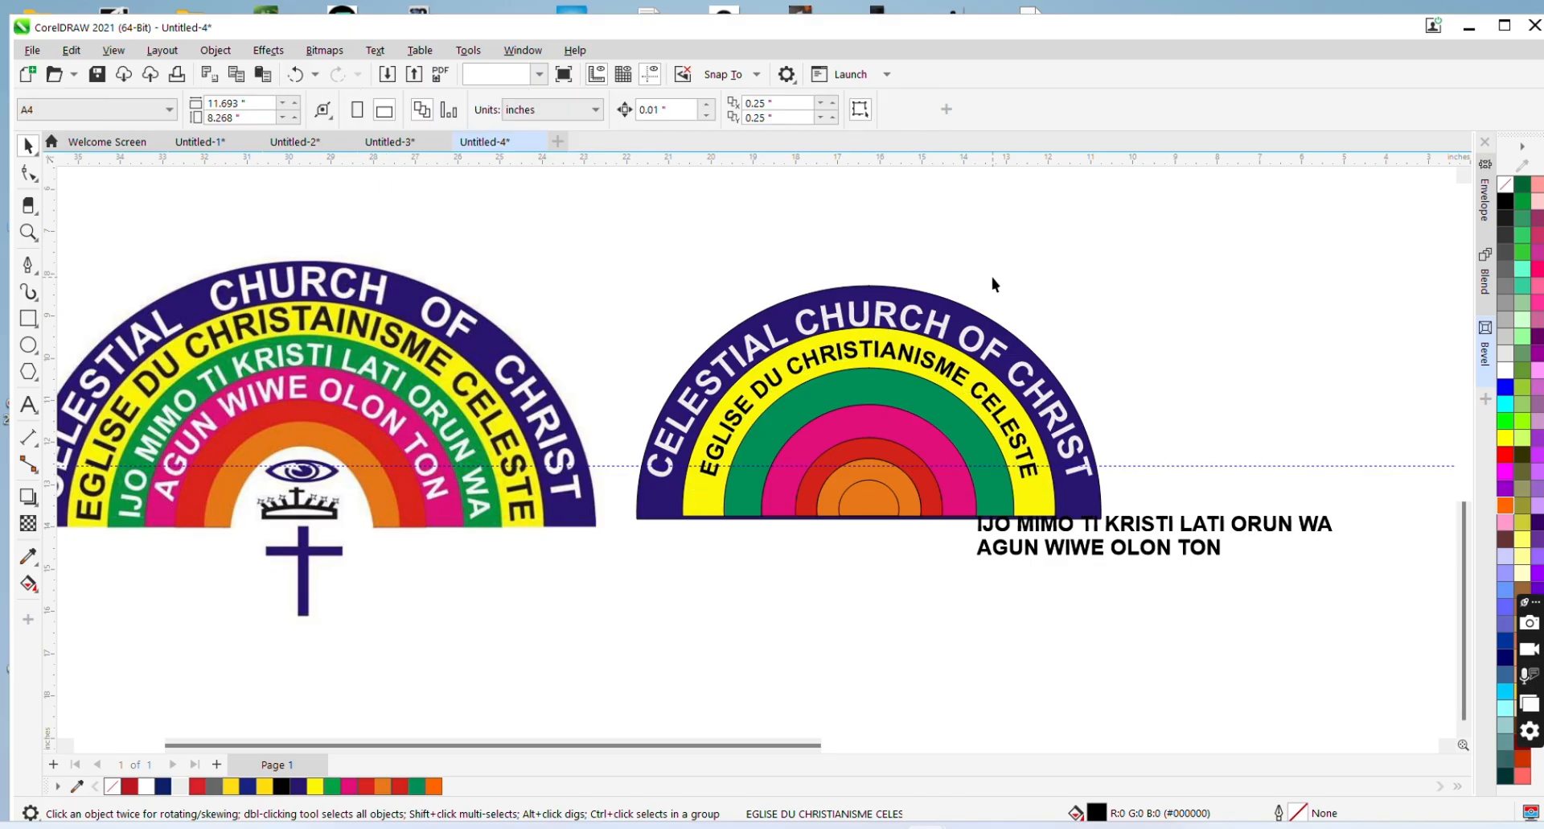
click(904, 359)
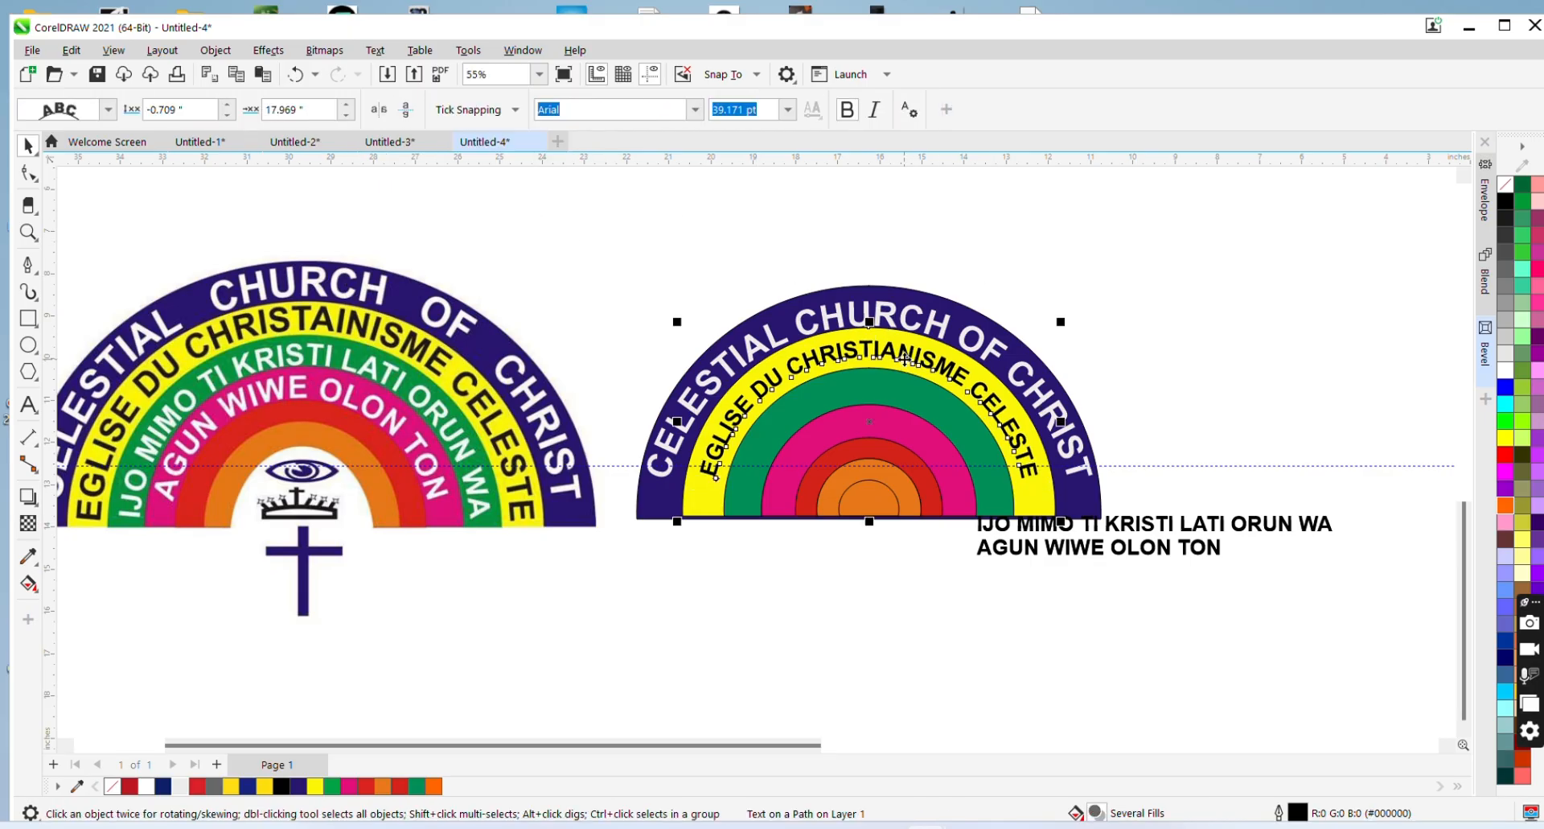
click(977, 258)
key(F10)
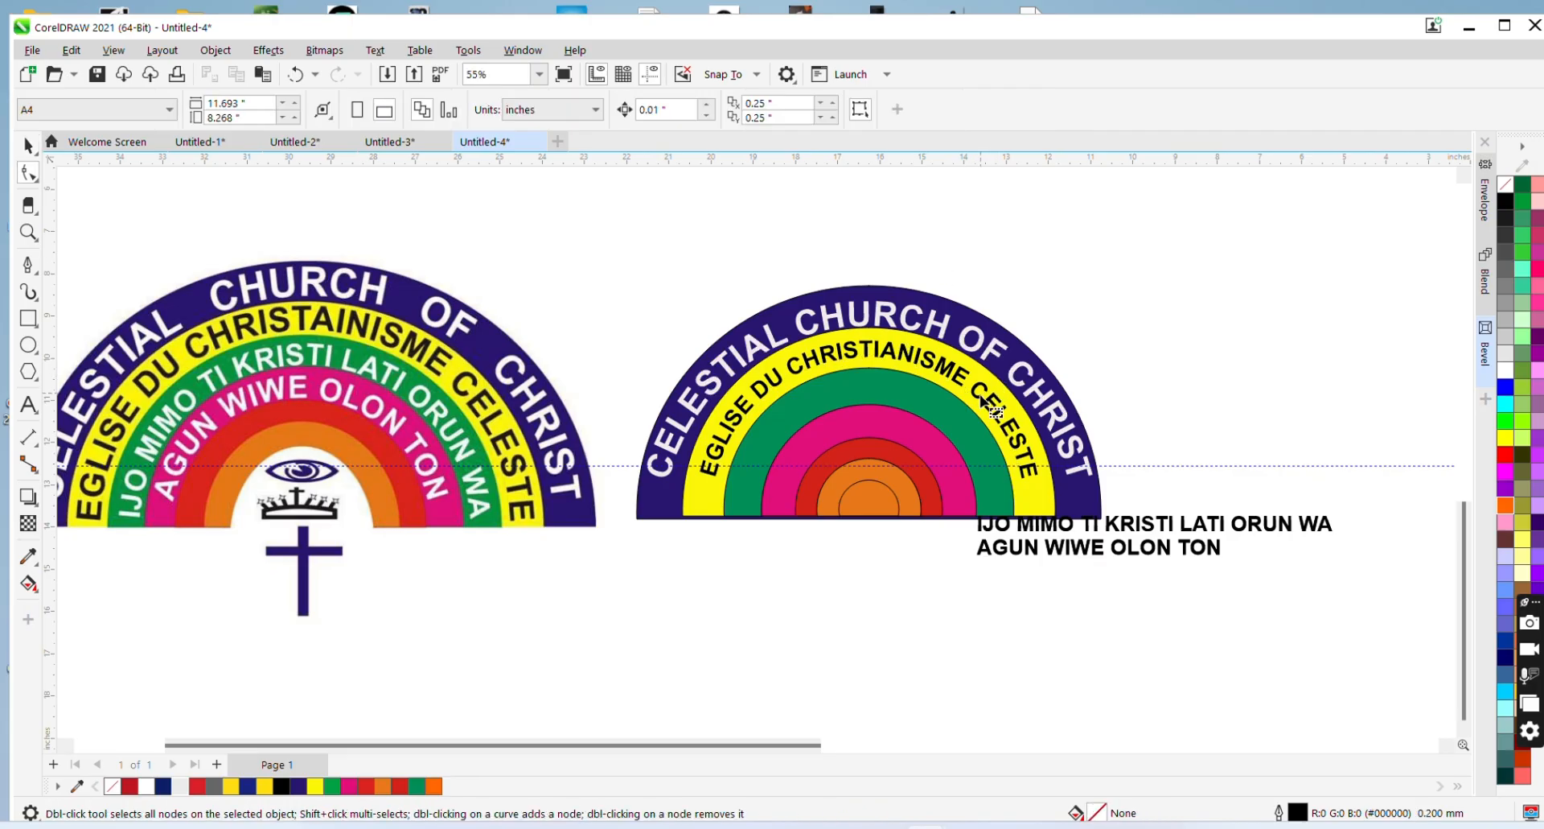
click(984, 400)
key(space)
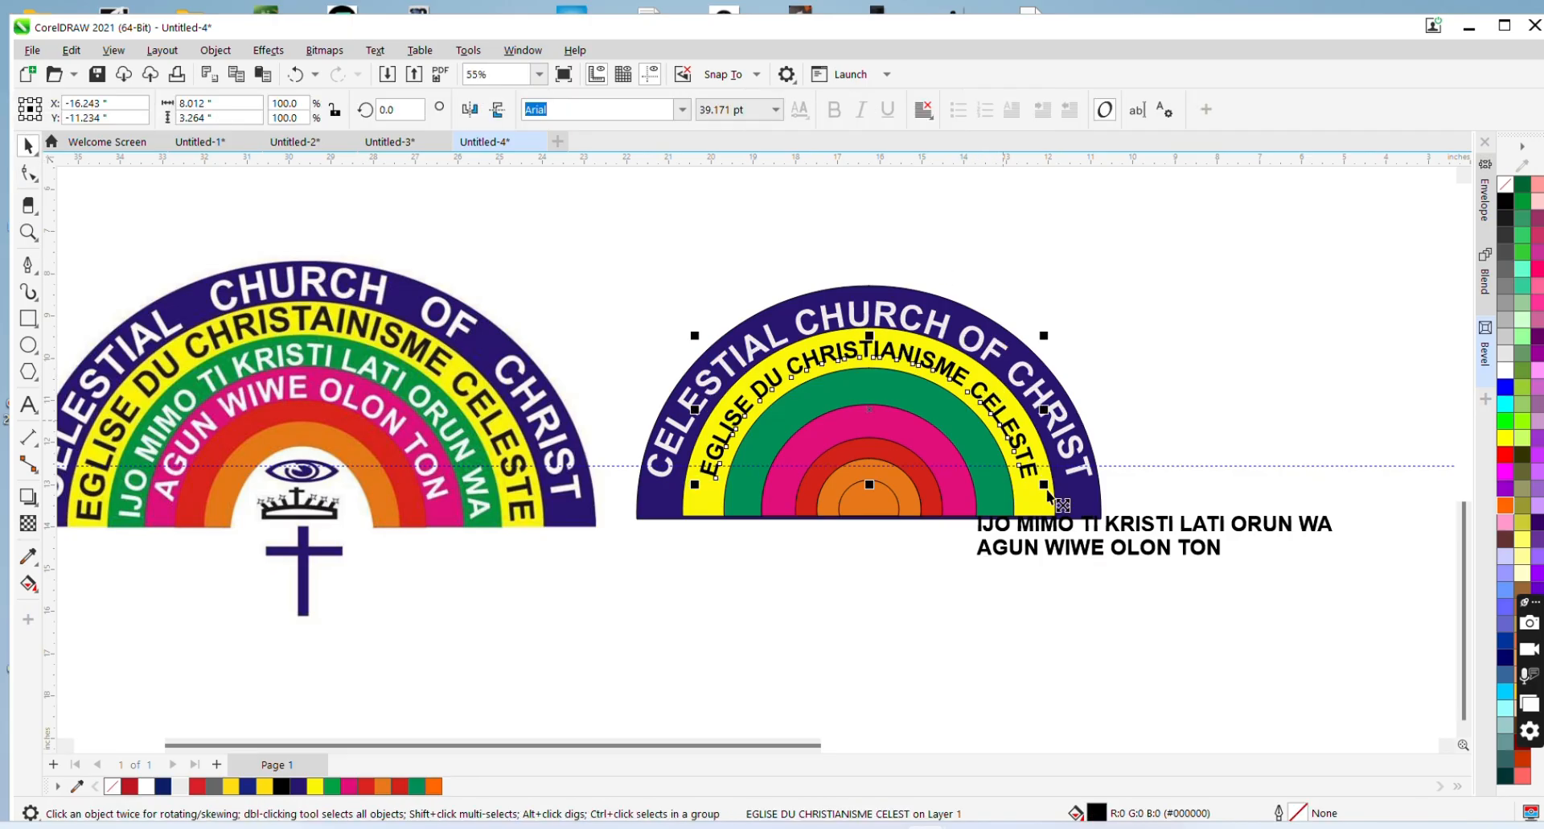
drag(1043, 482, 1053, 497)
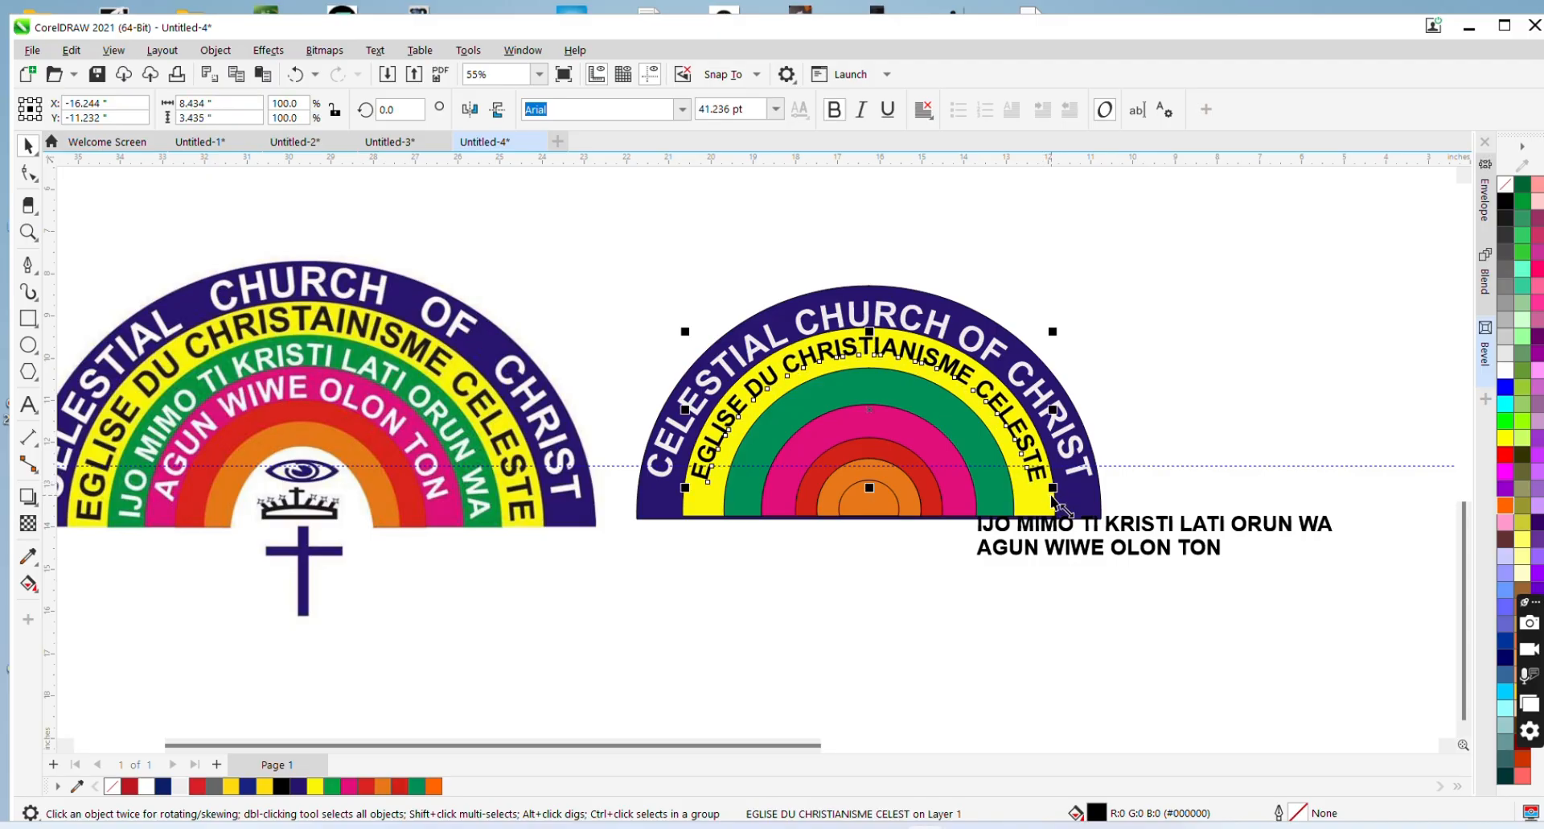
Nudge the yellow band's lettering down by about 0.11 inches
key(Down)
key(Down)
key(Down)
key(Down)
key(Down)
key(Down)
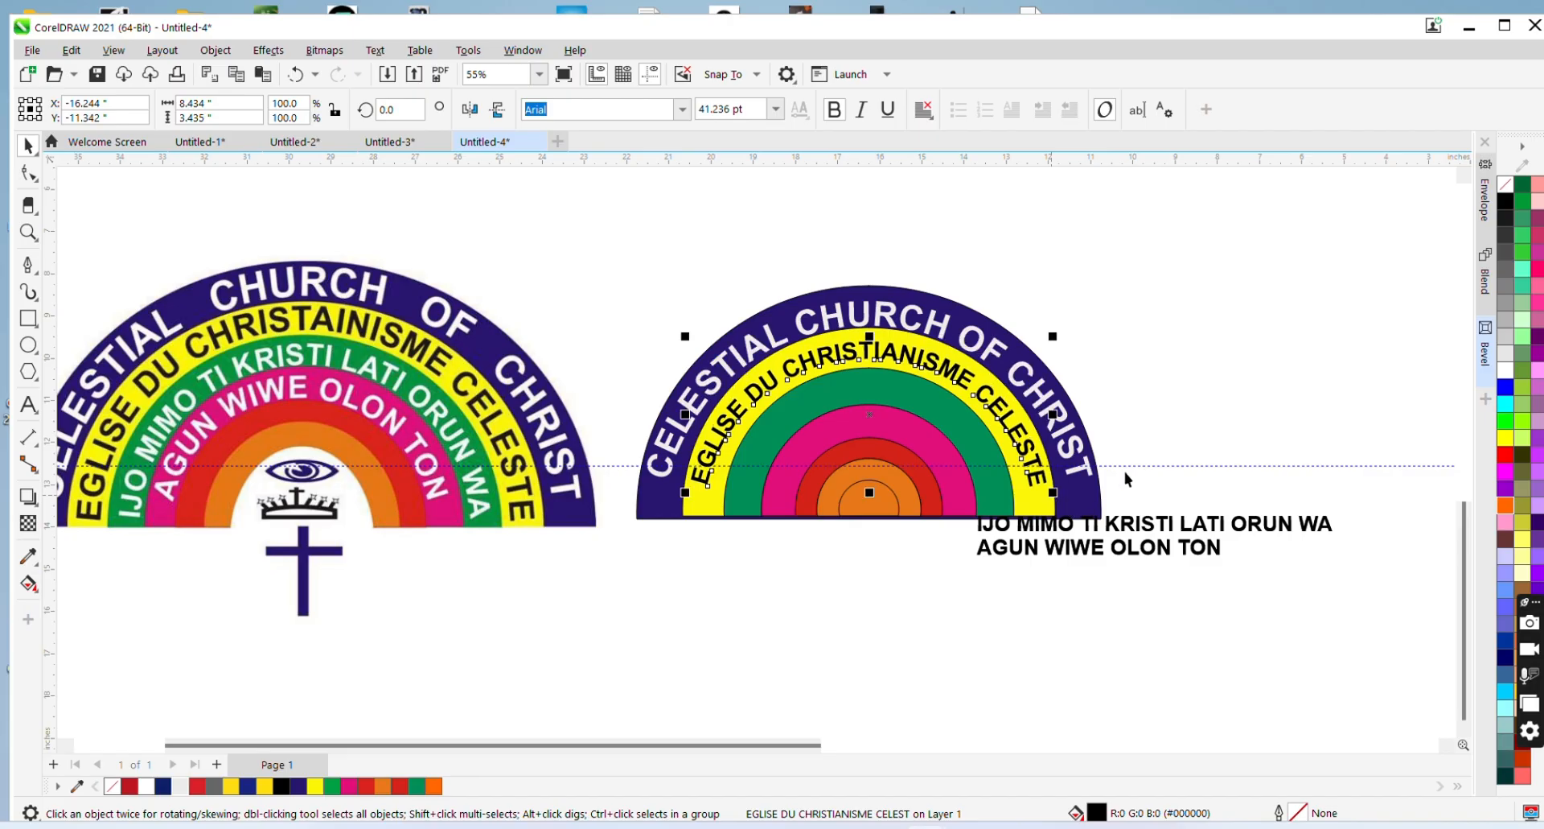
Try enlarging the IJO MIMO TI KRISTI LATI ORUN WA line to about 39.7 pt and fitting it to the green band at distance -0.63 inches
click(1207, 522)
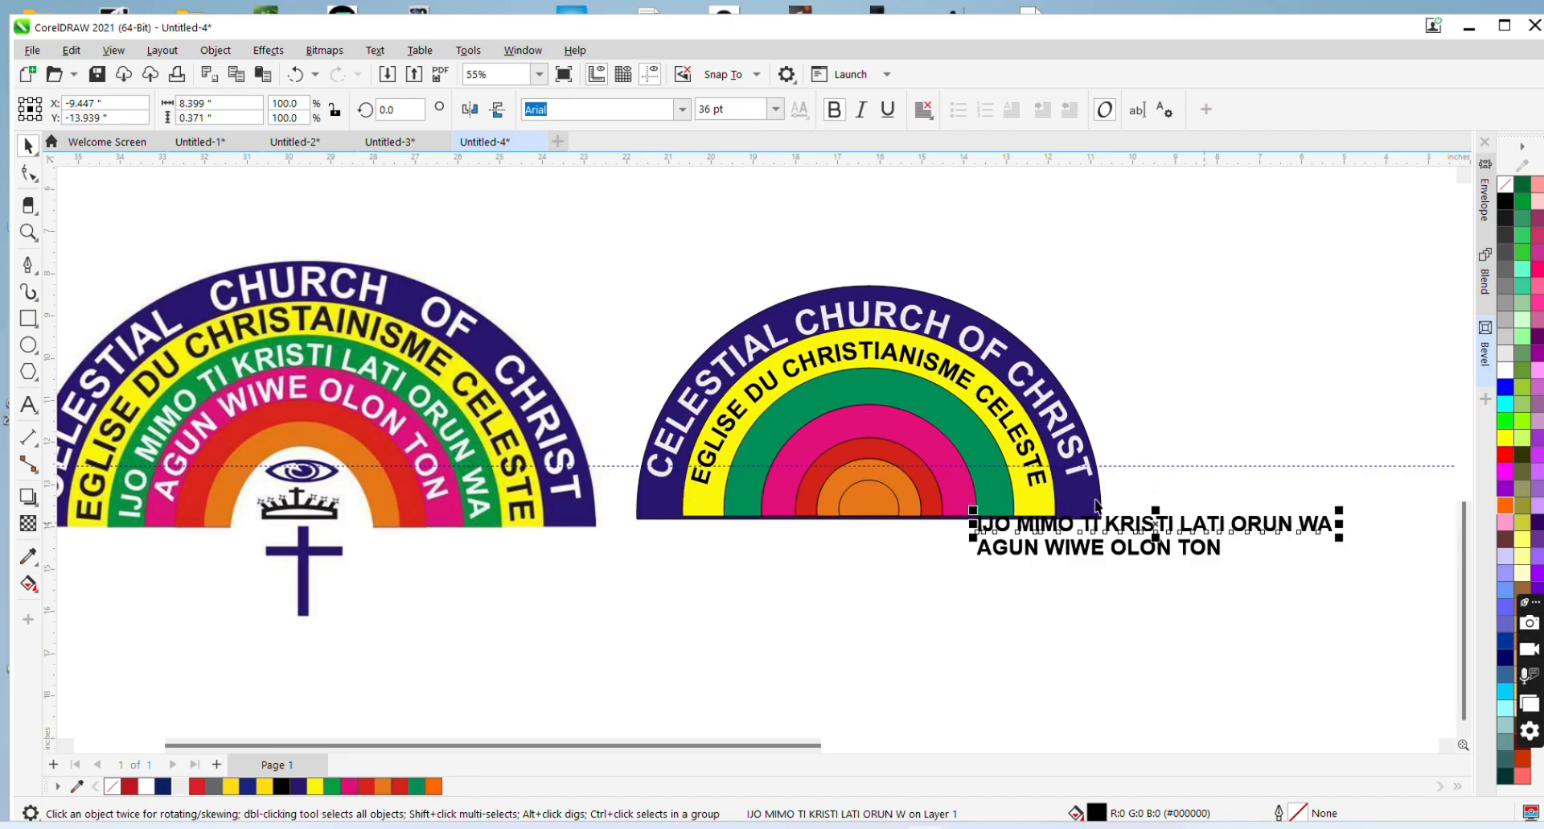
drag(973, 510, 941, 507)
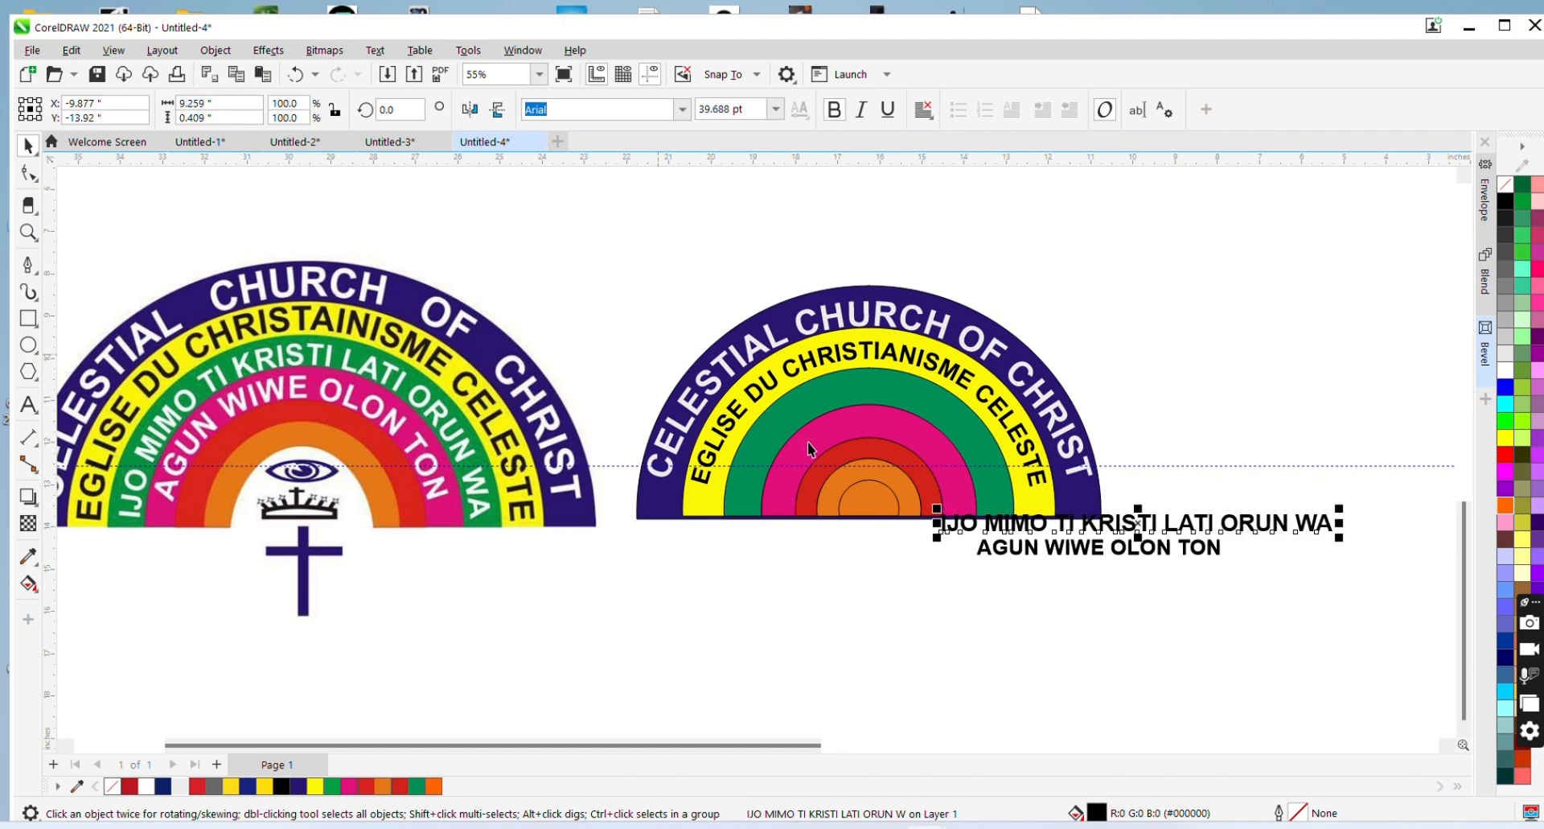
click(375, 49)
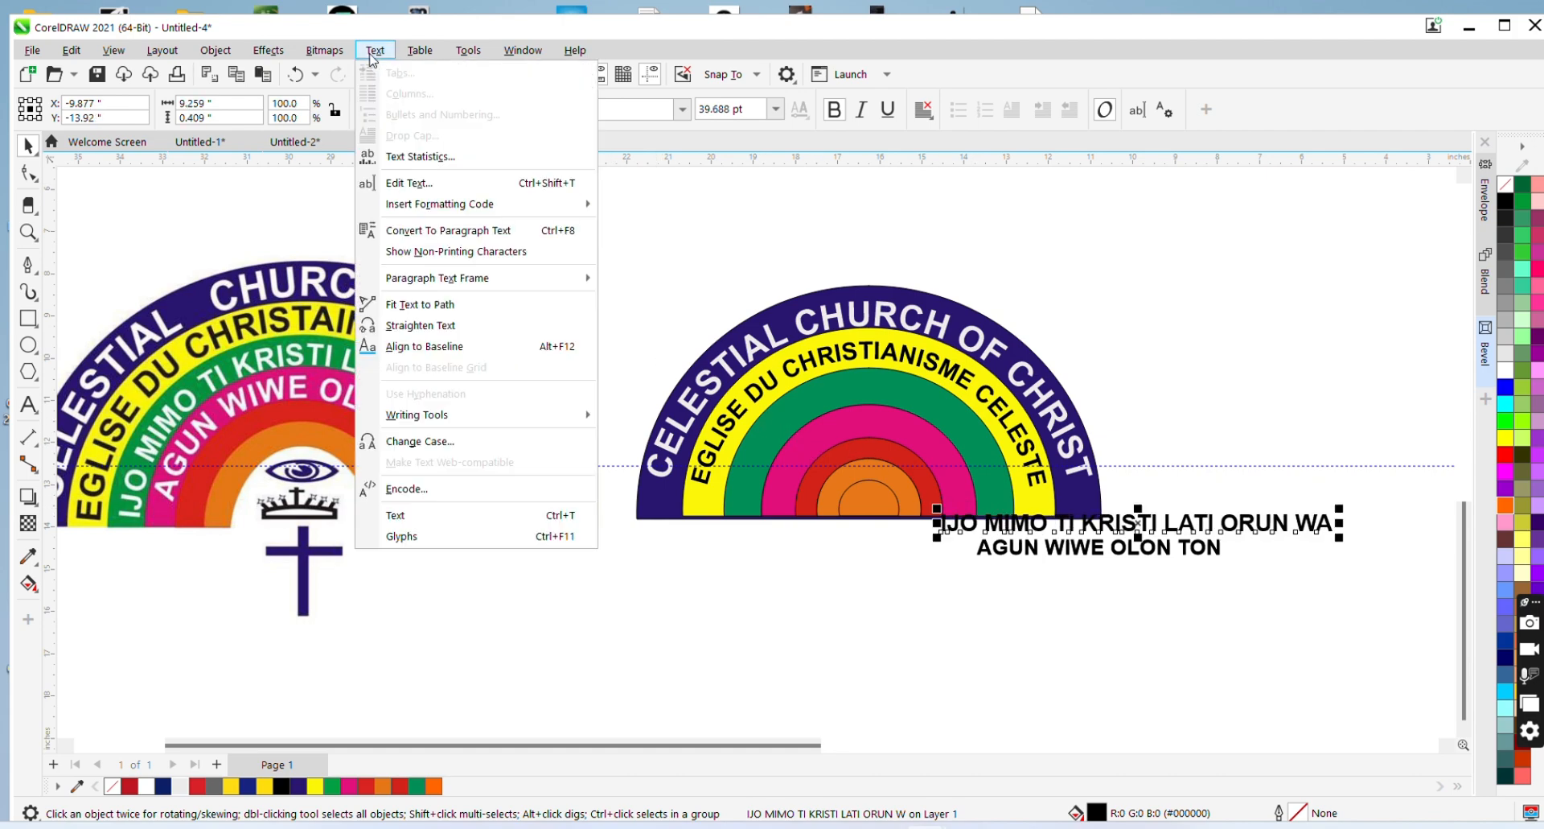
click(475, 305)
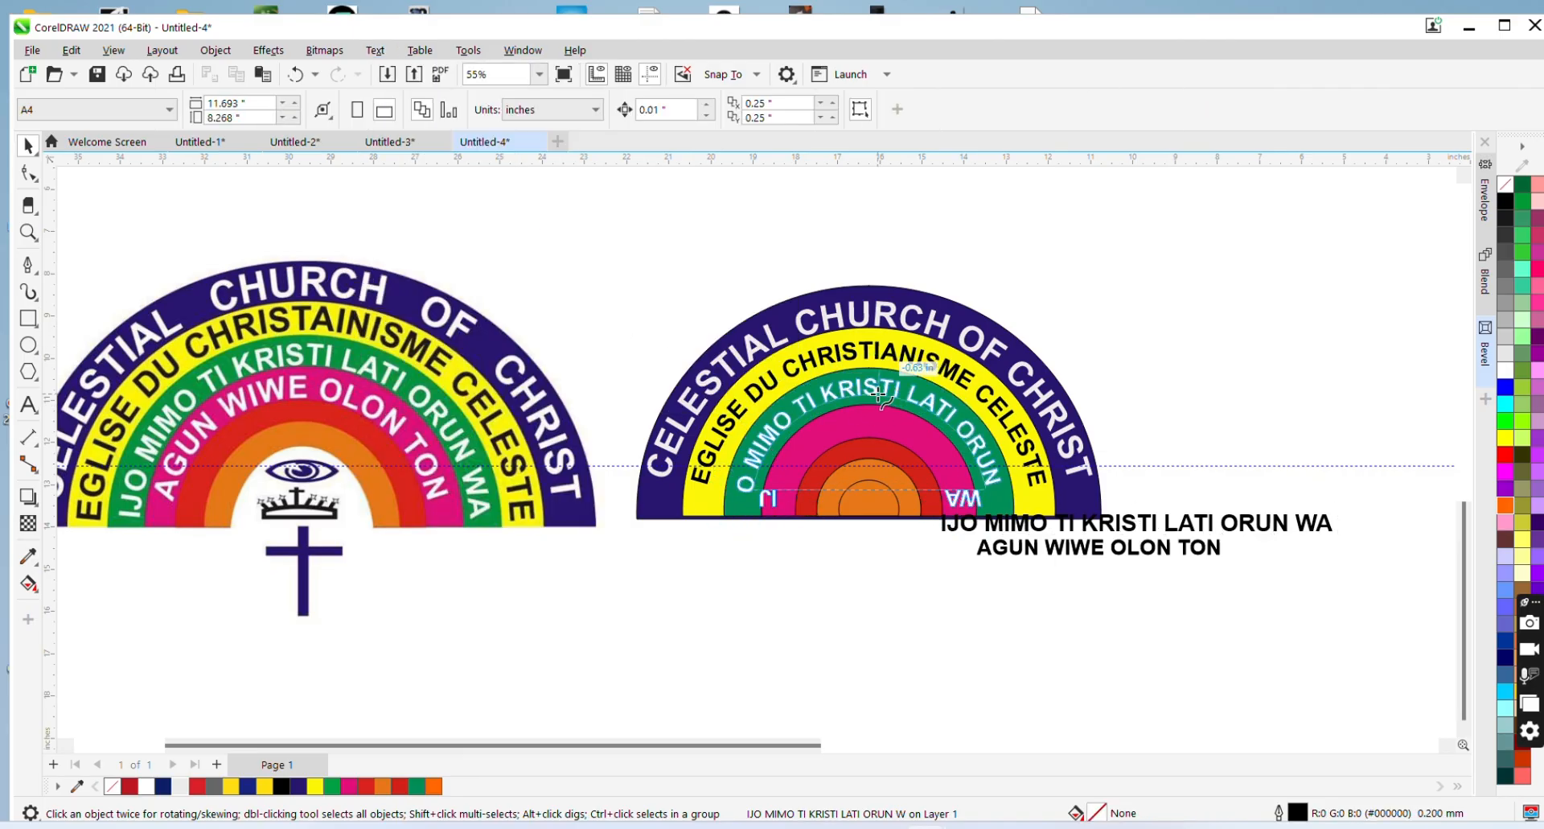
click(878, 394)
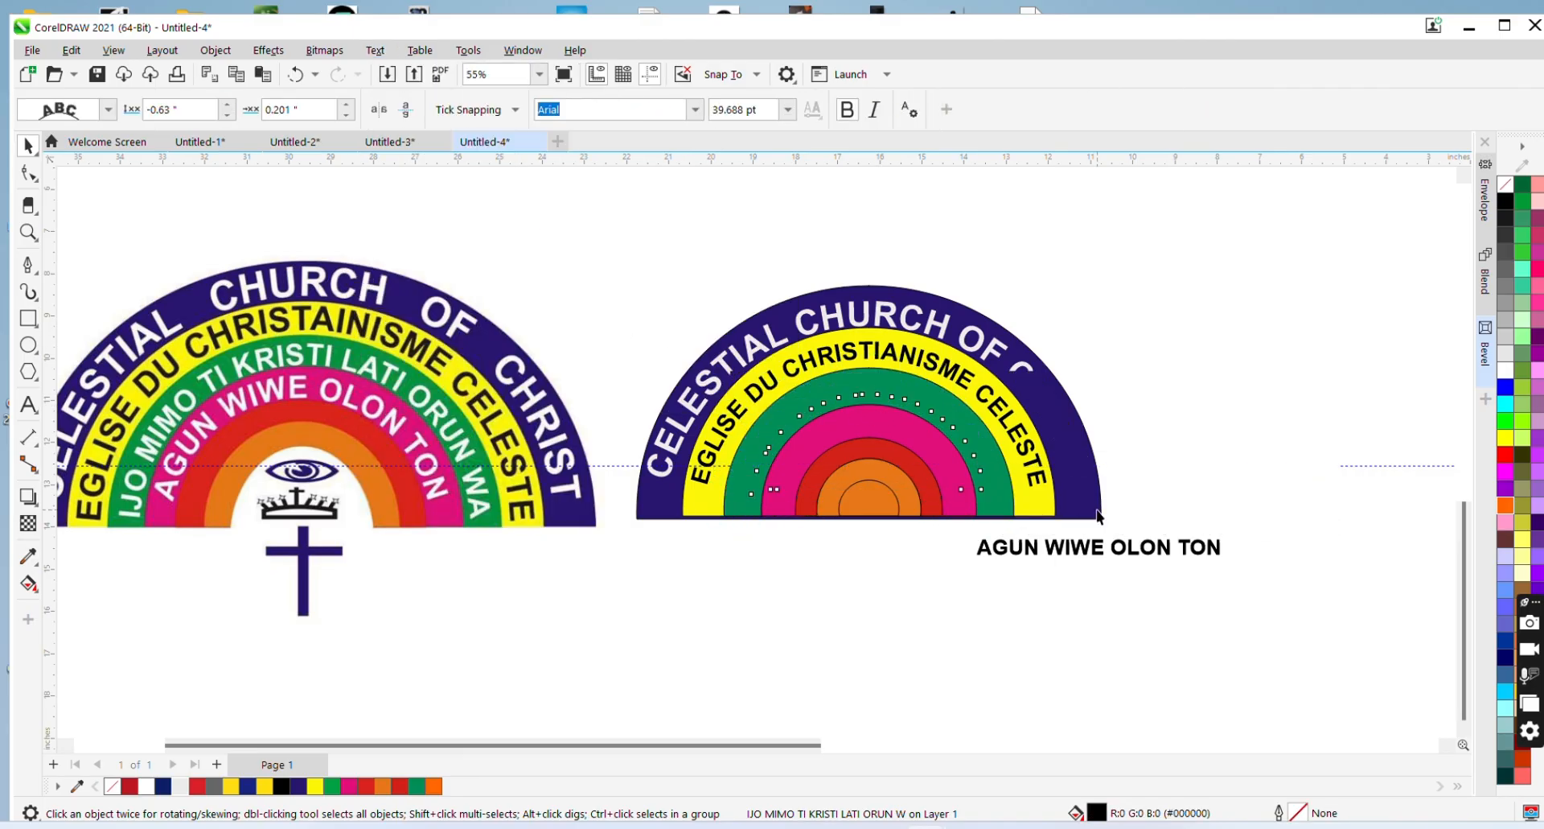
key(ctrl+z)
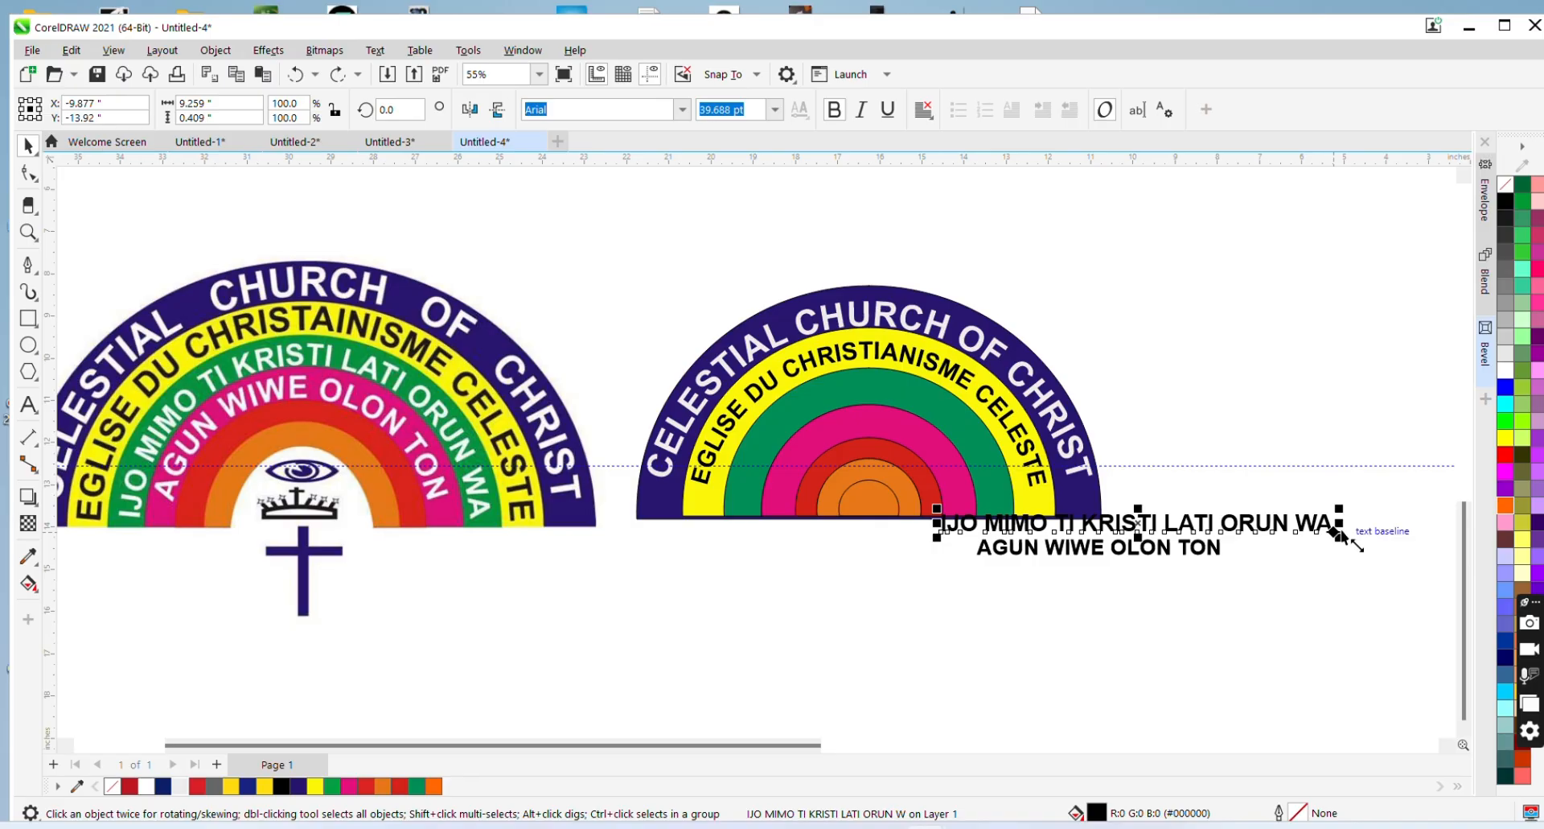
Reduce the IJO MIMO TI KRISTI LATI ORUN WA line to about 33 pt and try fitting it along the green band
drag(1340, 509, 1275, 509)
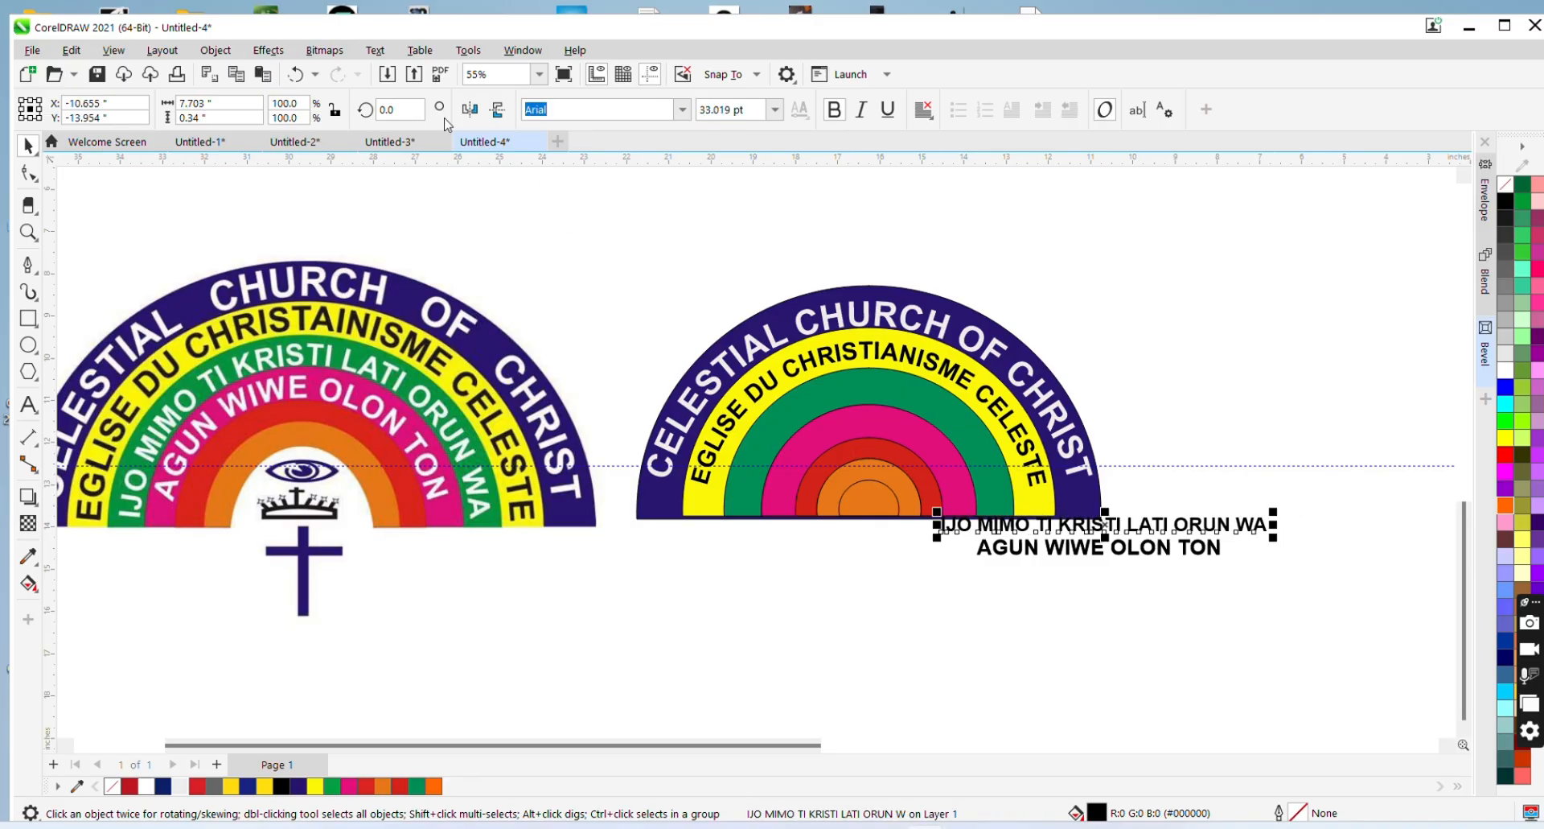
click(375, 49)
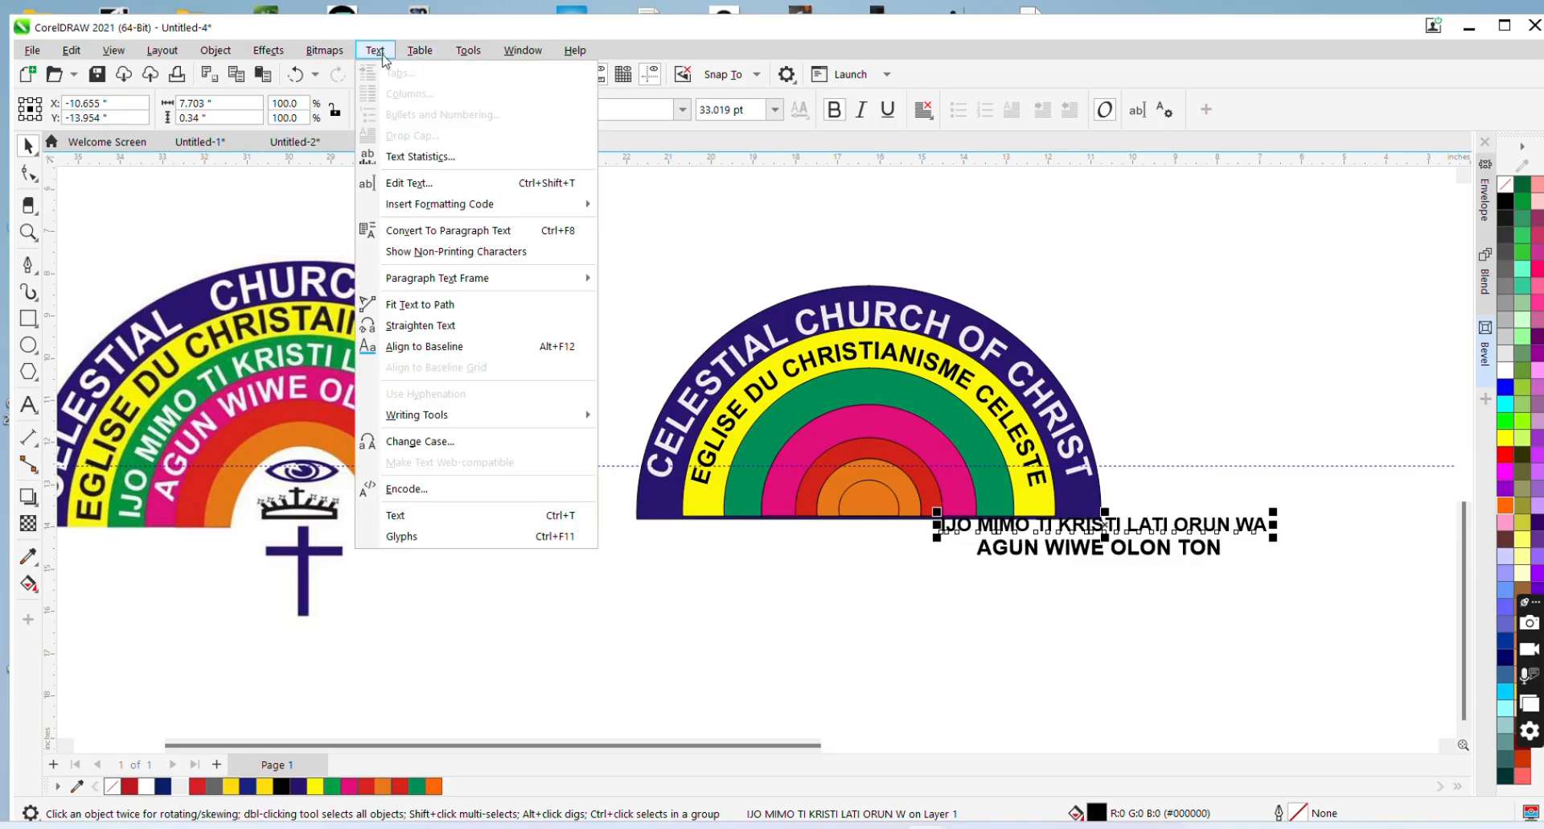
click(488, 310)
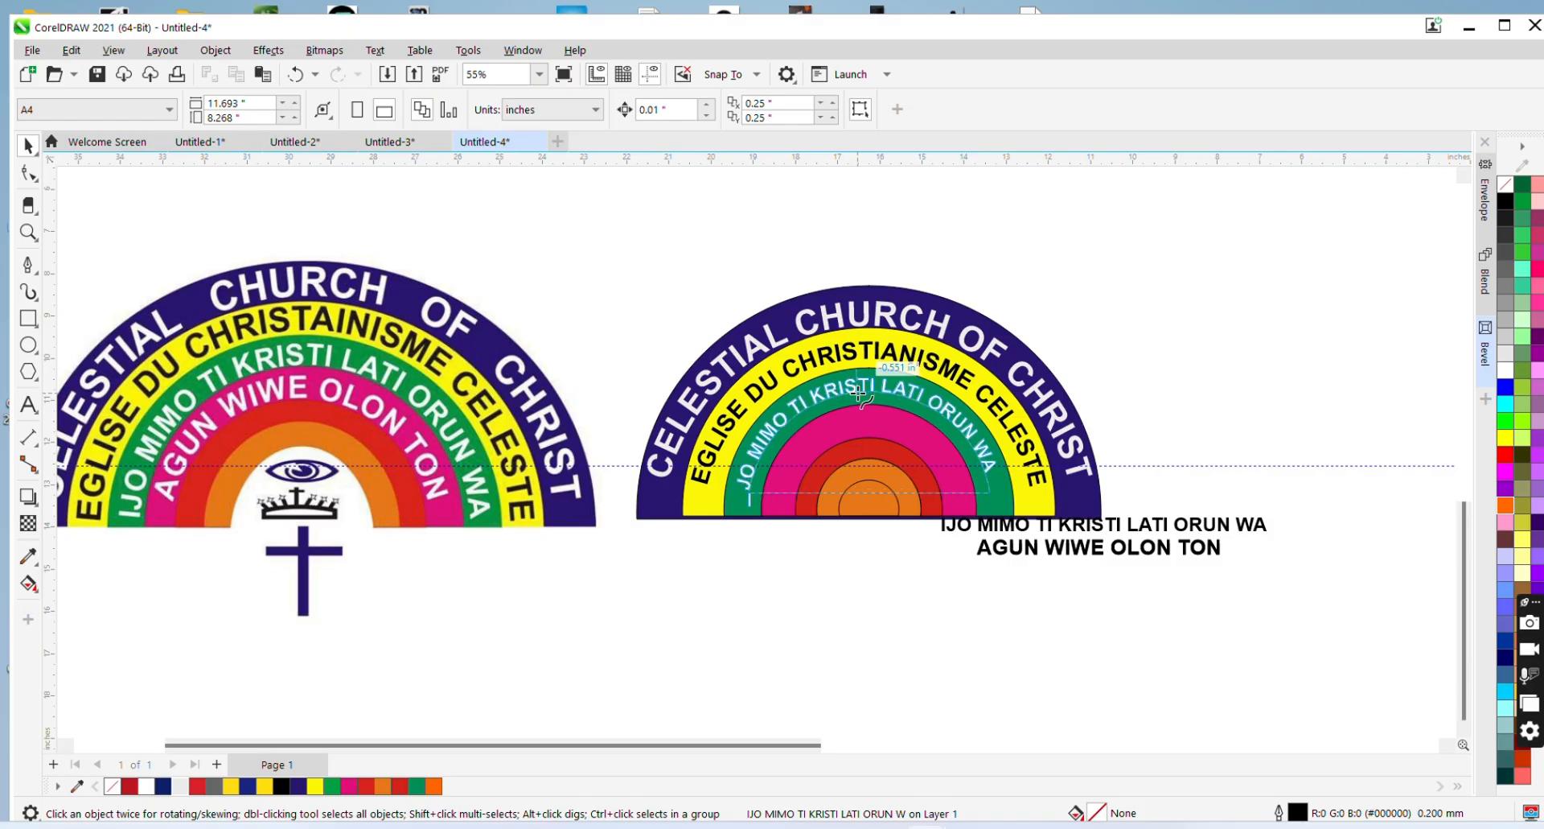
click(860, 393)
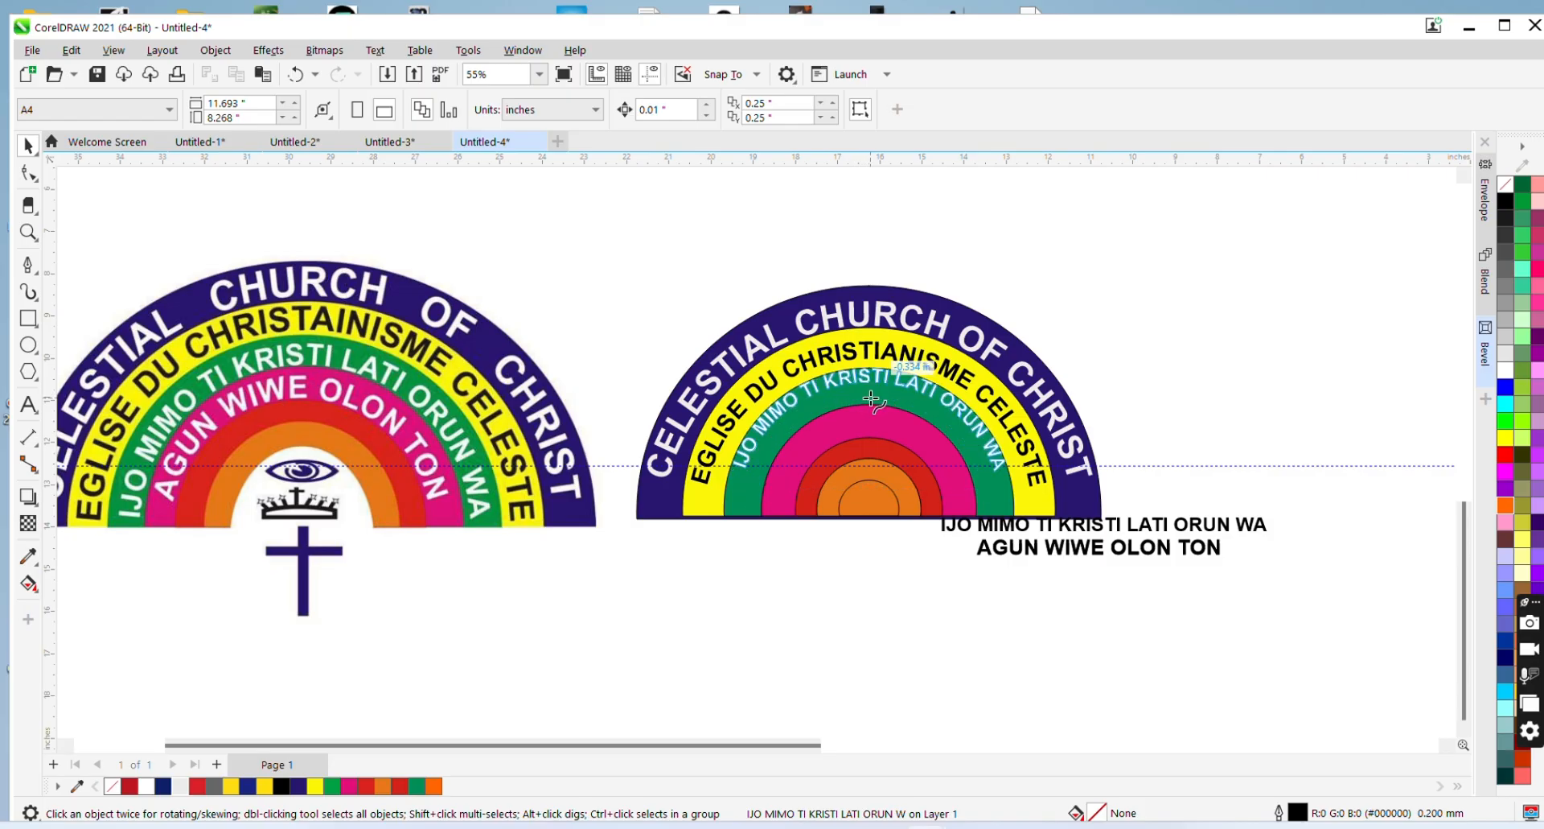
click(872, 401)
key(ctrl+z)
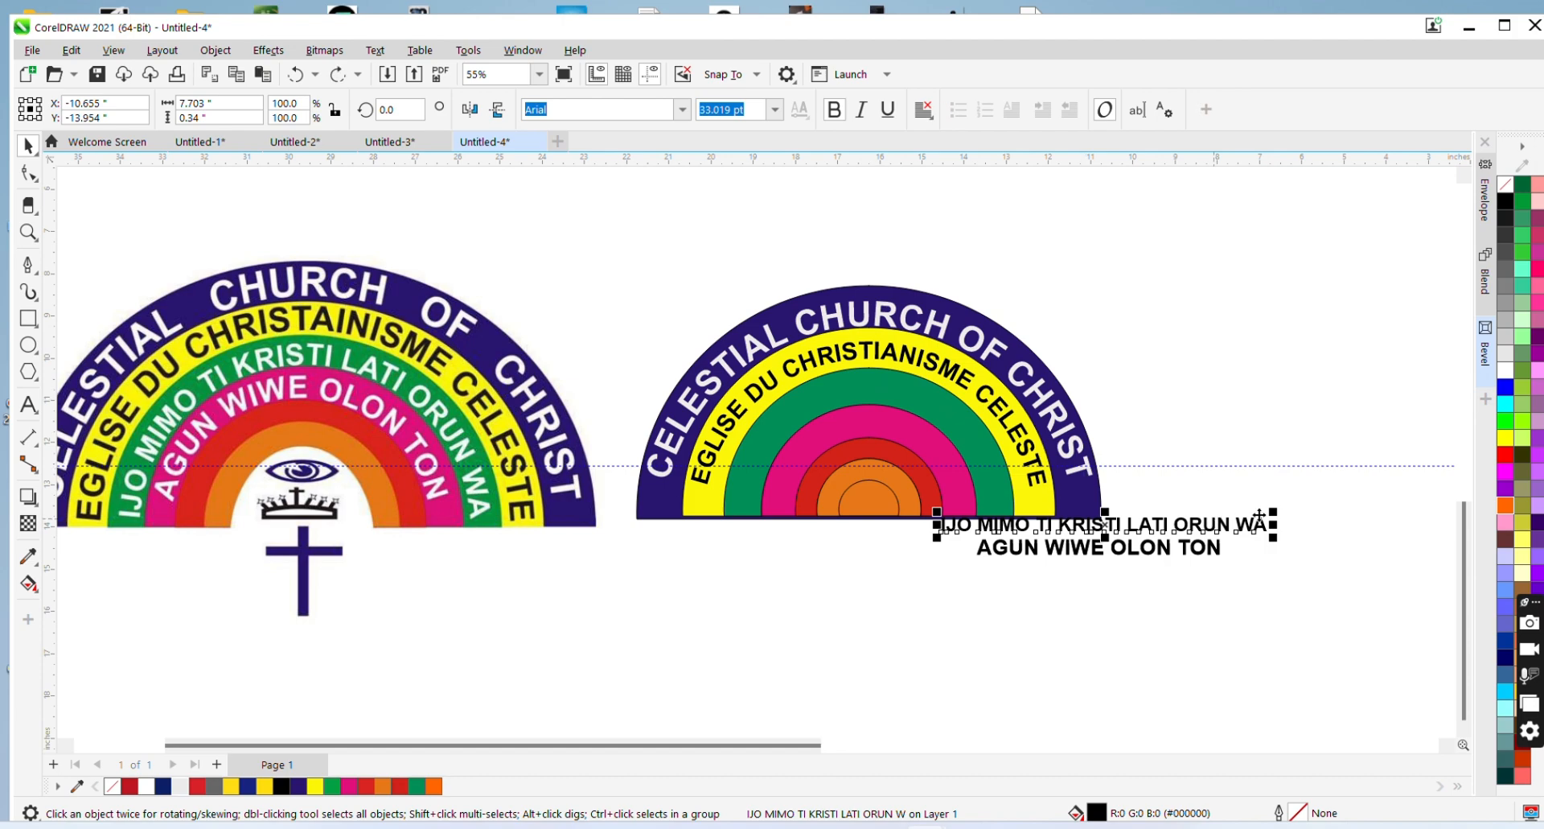
Reduce the IJO MIMO TI KRISTI LATI ORUN WA line to about 29.8 pt and fit it to the green band's path at distance -0.63 inches
drag(1274, 512, 1242, 523)
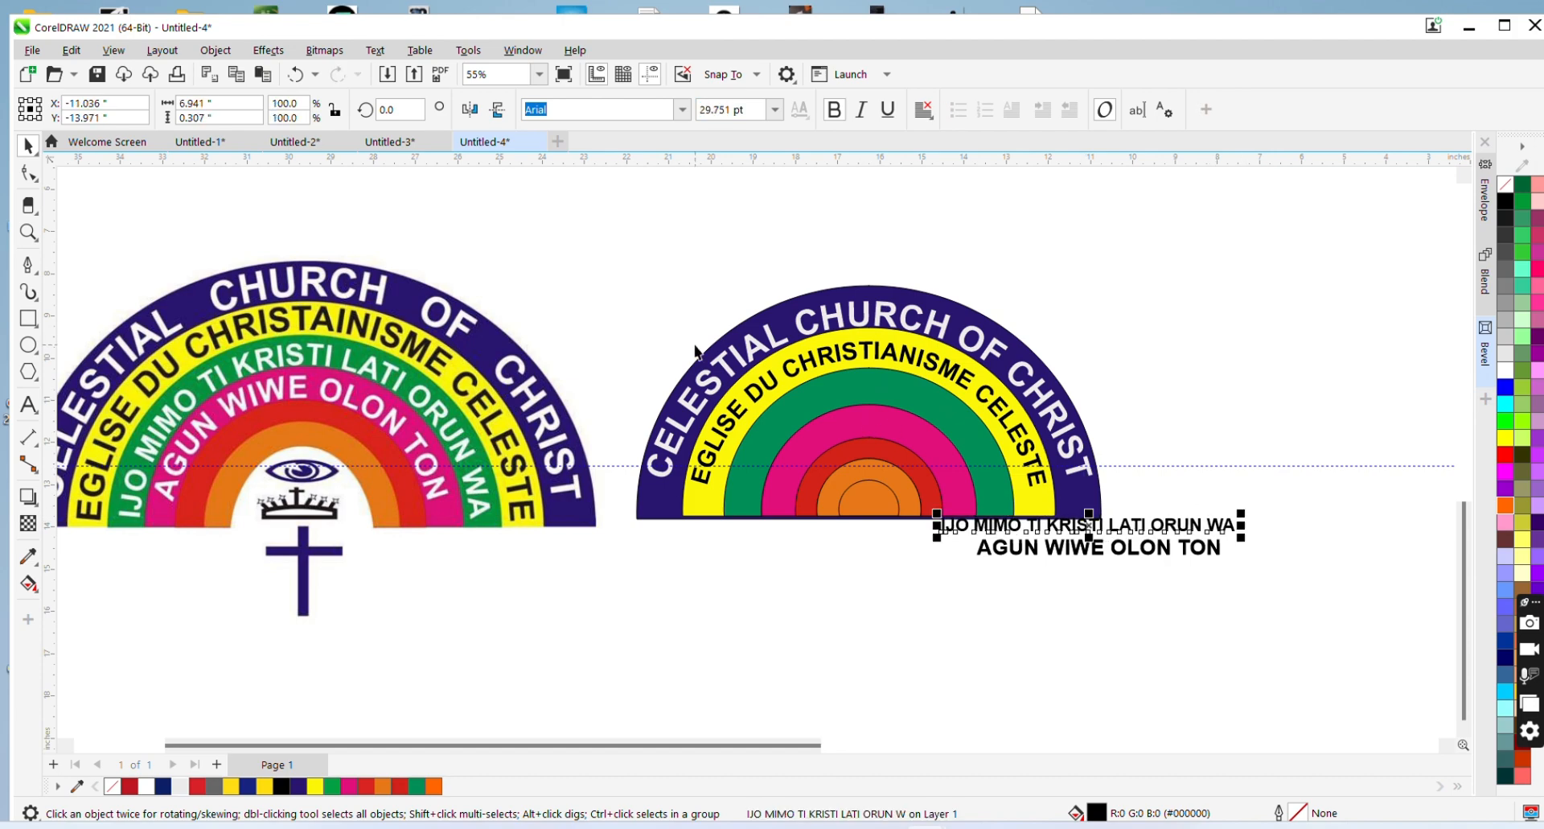
click(375, 50)
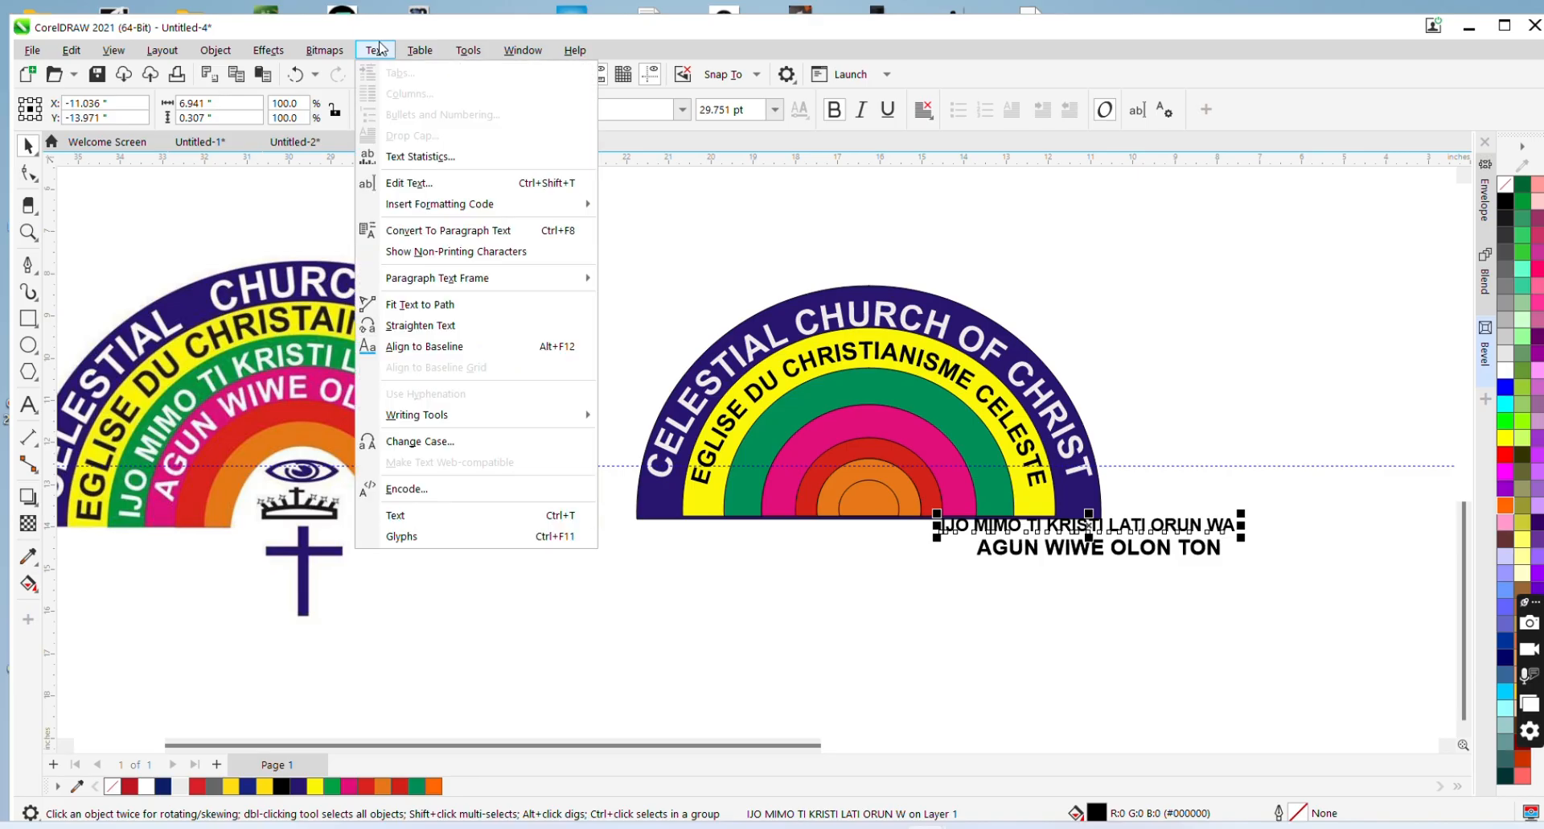
click(503, 313)
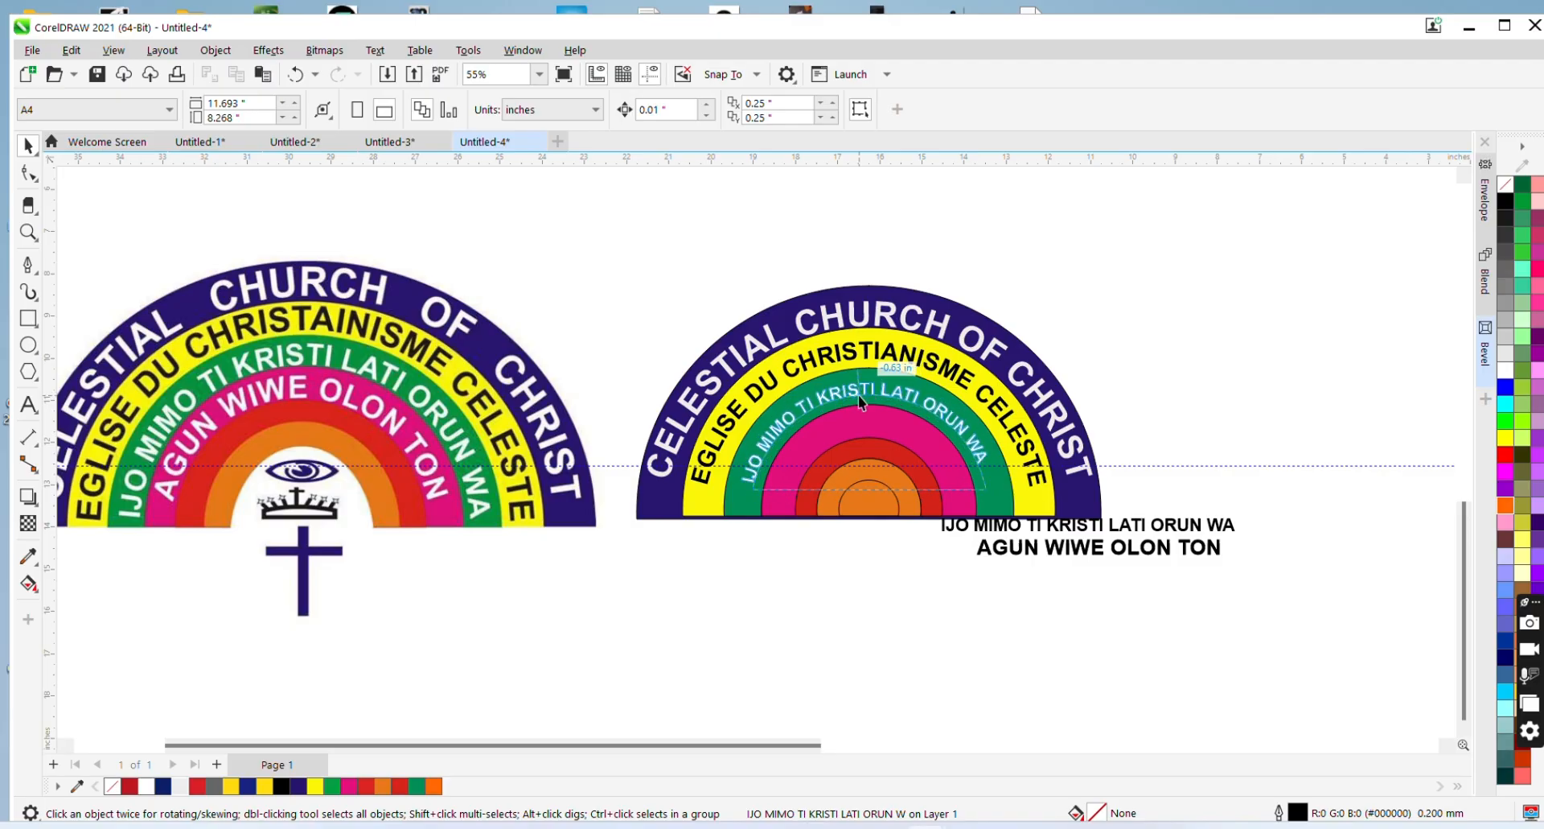
click(858, 396)
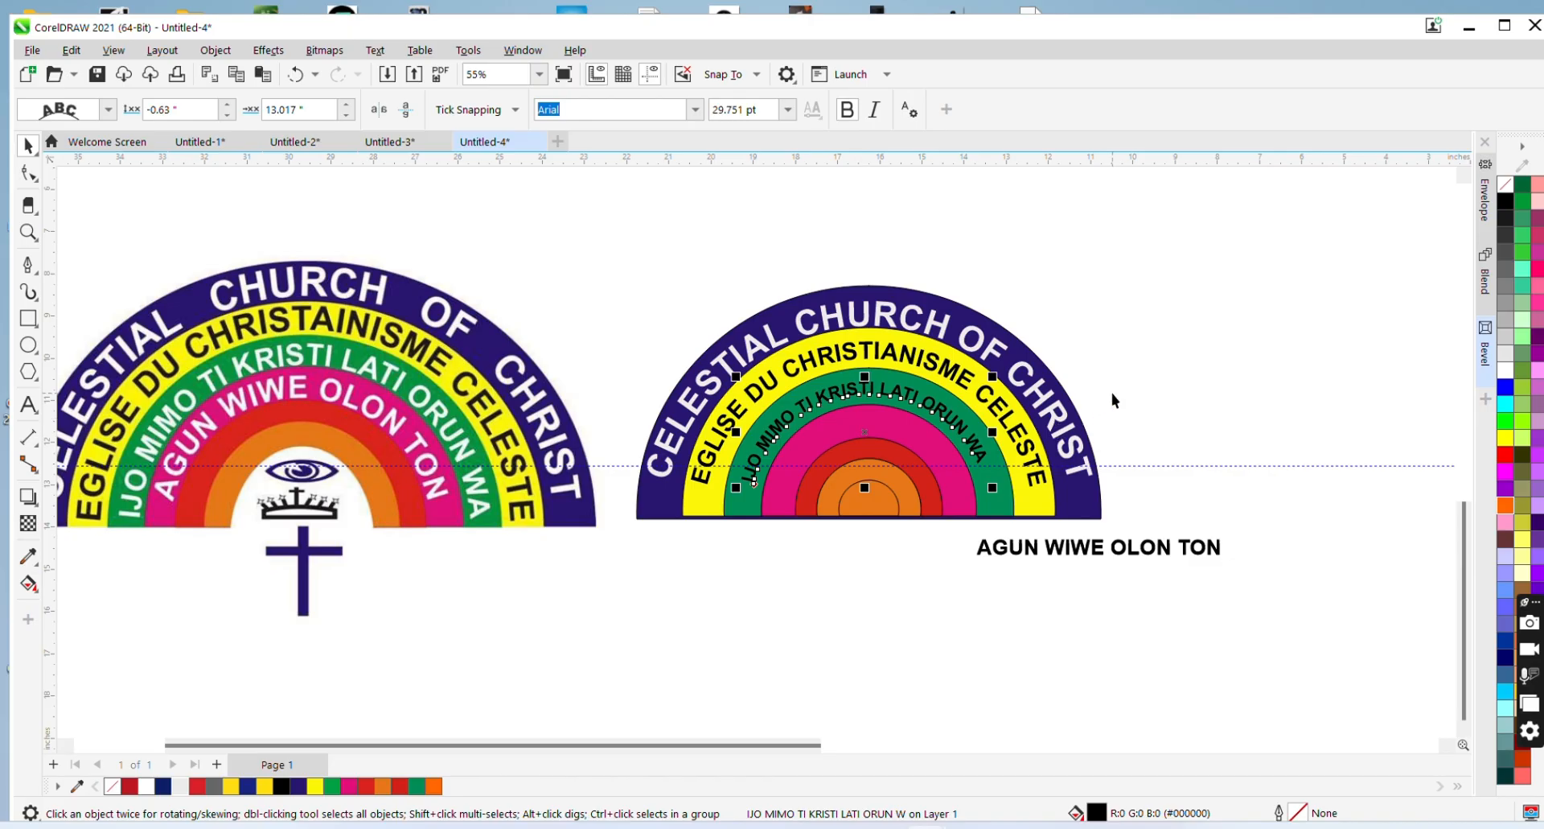
Balance the green band's lettering along its arc by setting the text offset to 13.267 inches
click(350, 105)
click(350, 106)
click(350, 107)
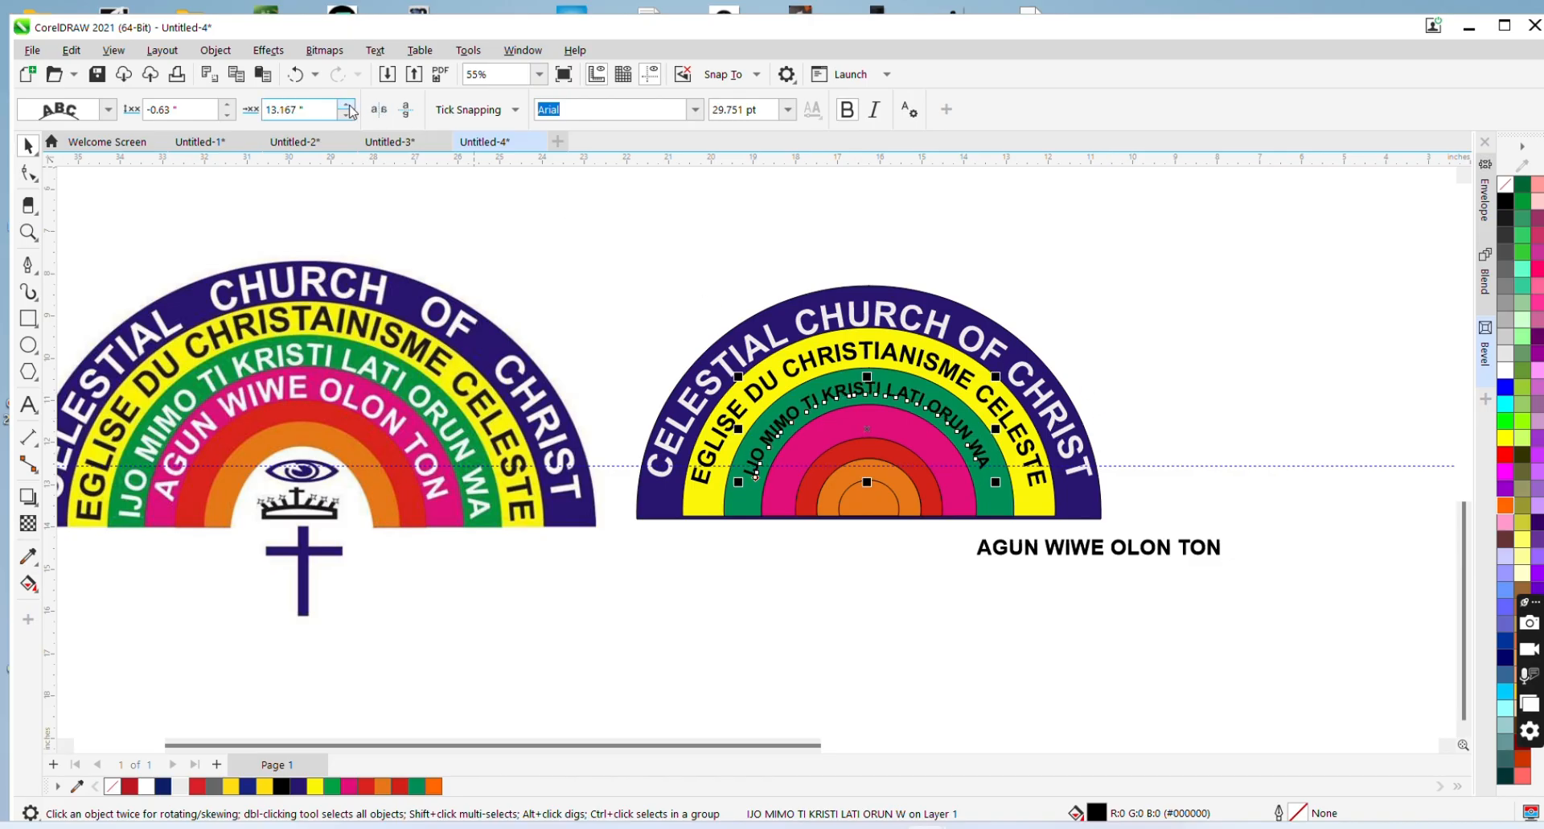
click(350, 105)
click(350, 105)
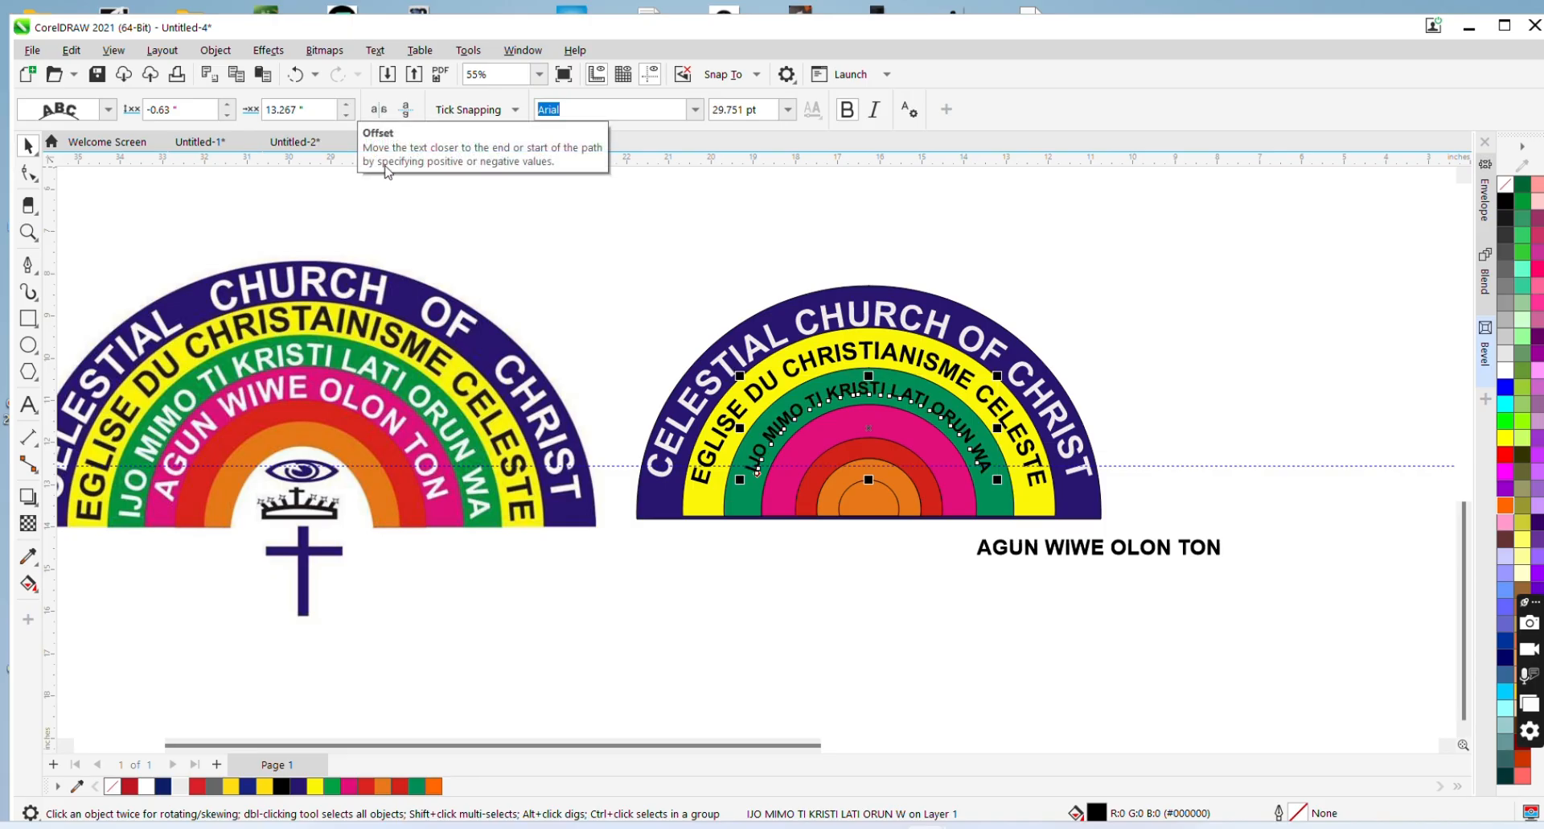
click(1126, 425)
click(985, 457)
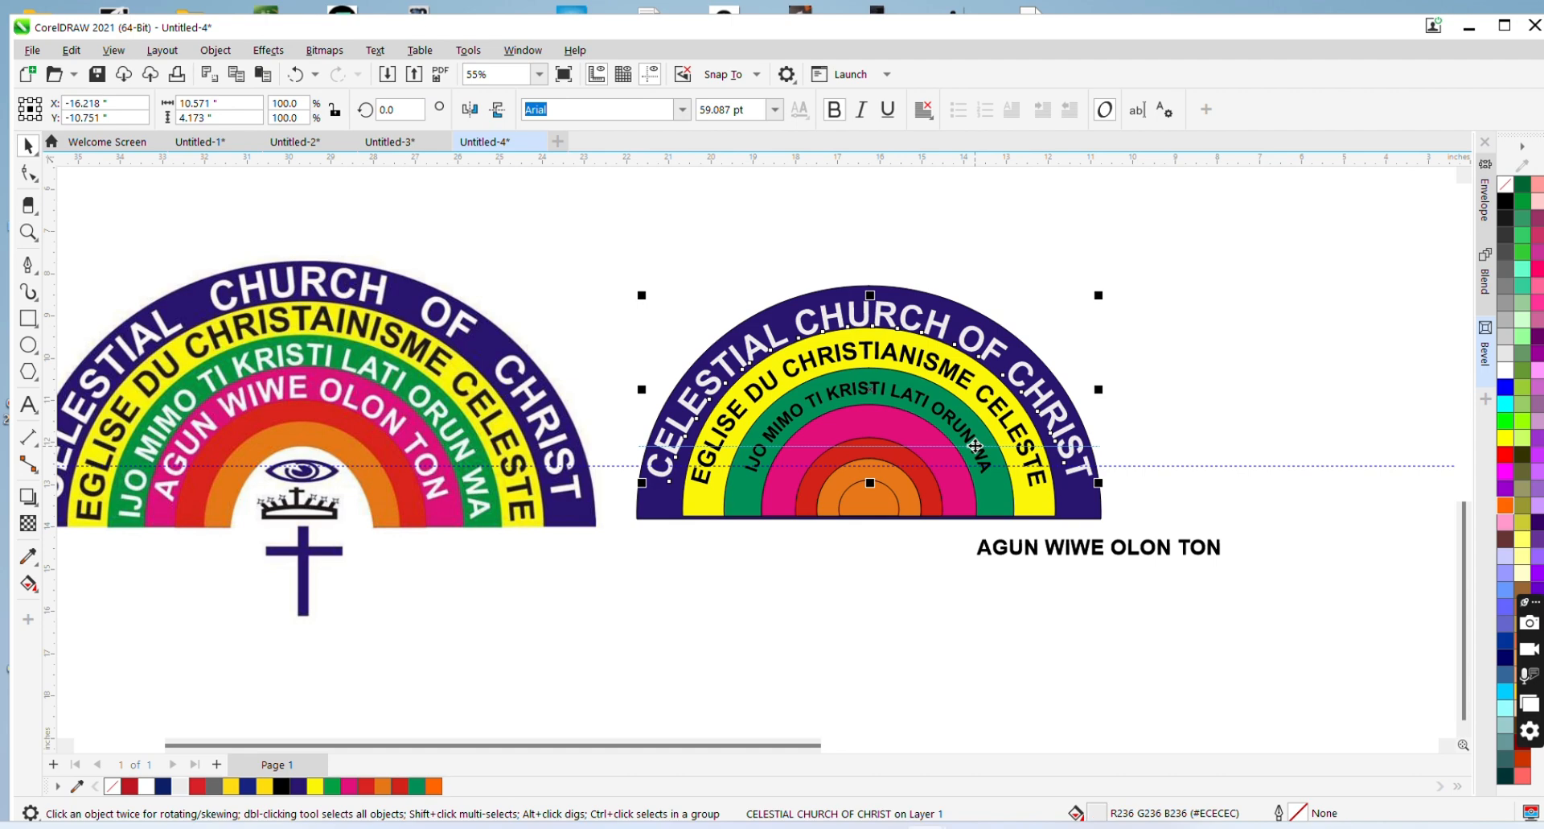
drag(940, 427, 952, 427)
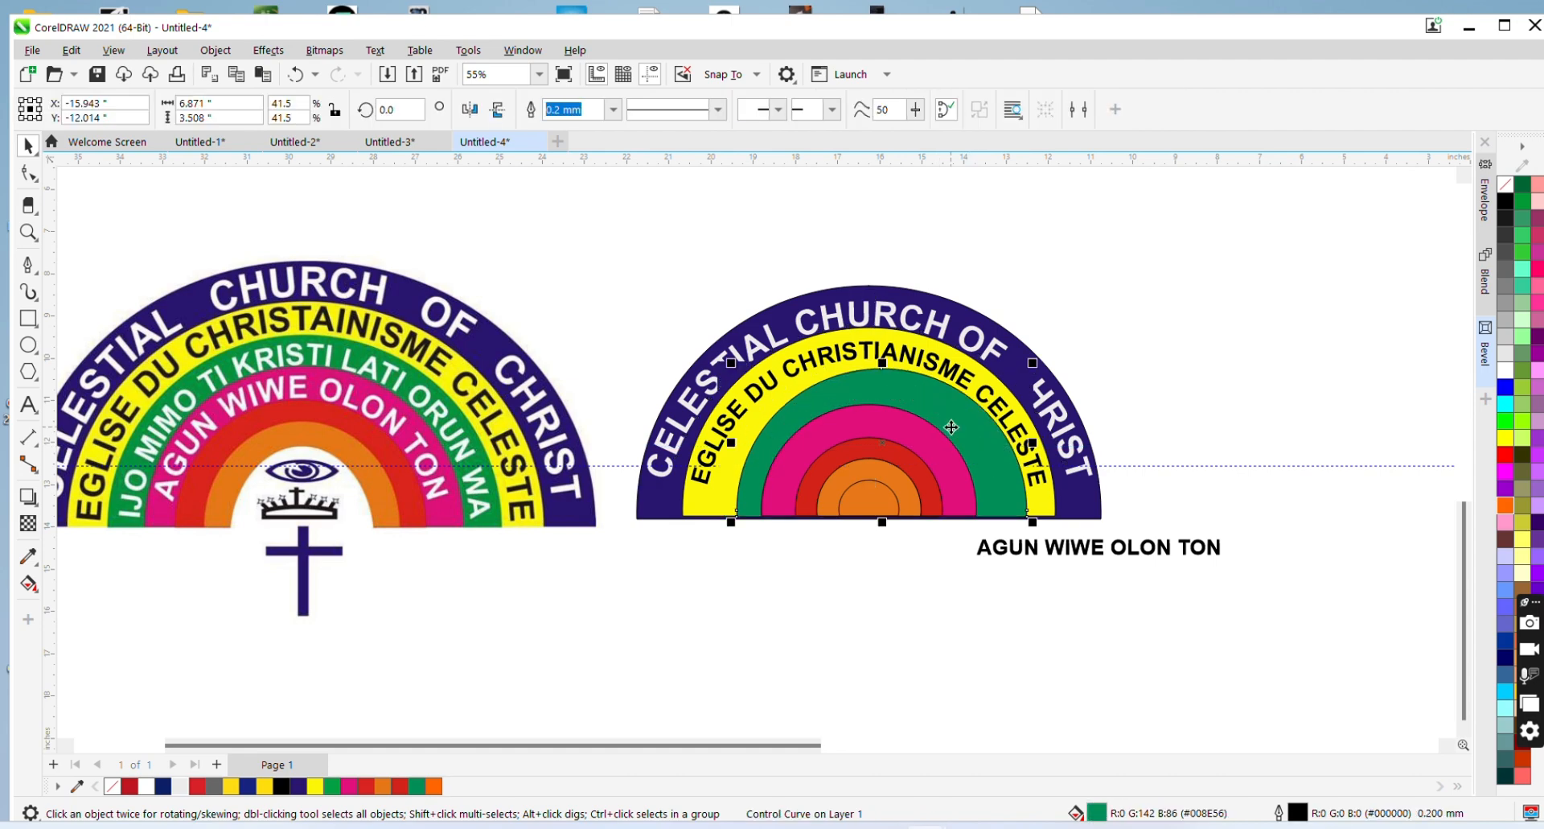
key(ctrl+z)
key(ctrl+z)
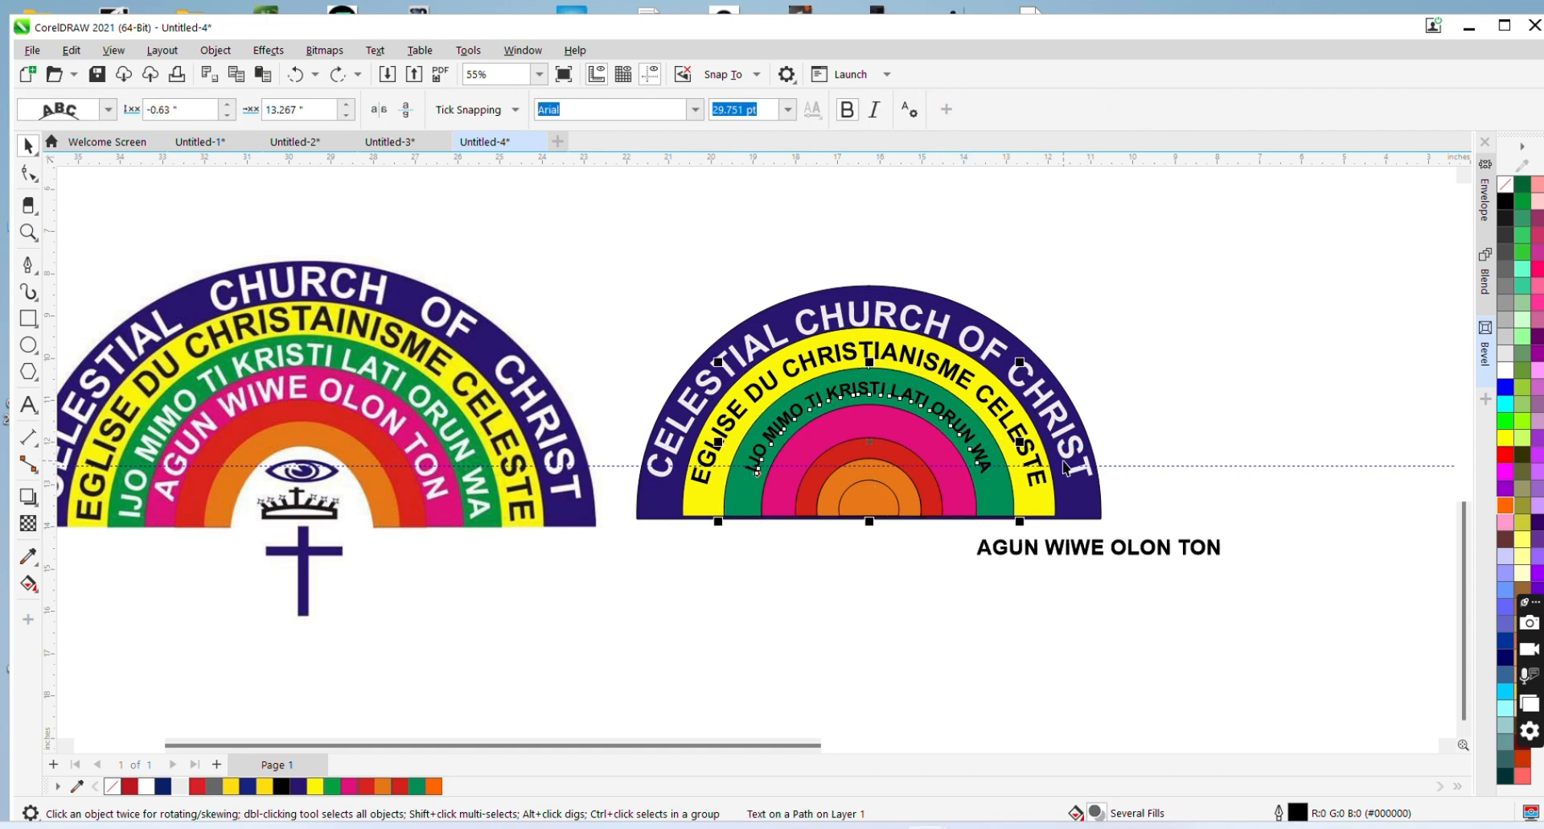
Enlarge the green band's lettering to about 31.5 pt and fill it white
click(1213, 401)
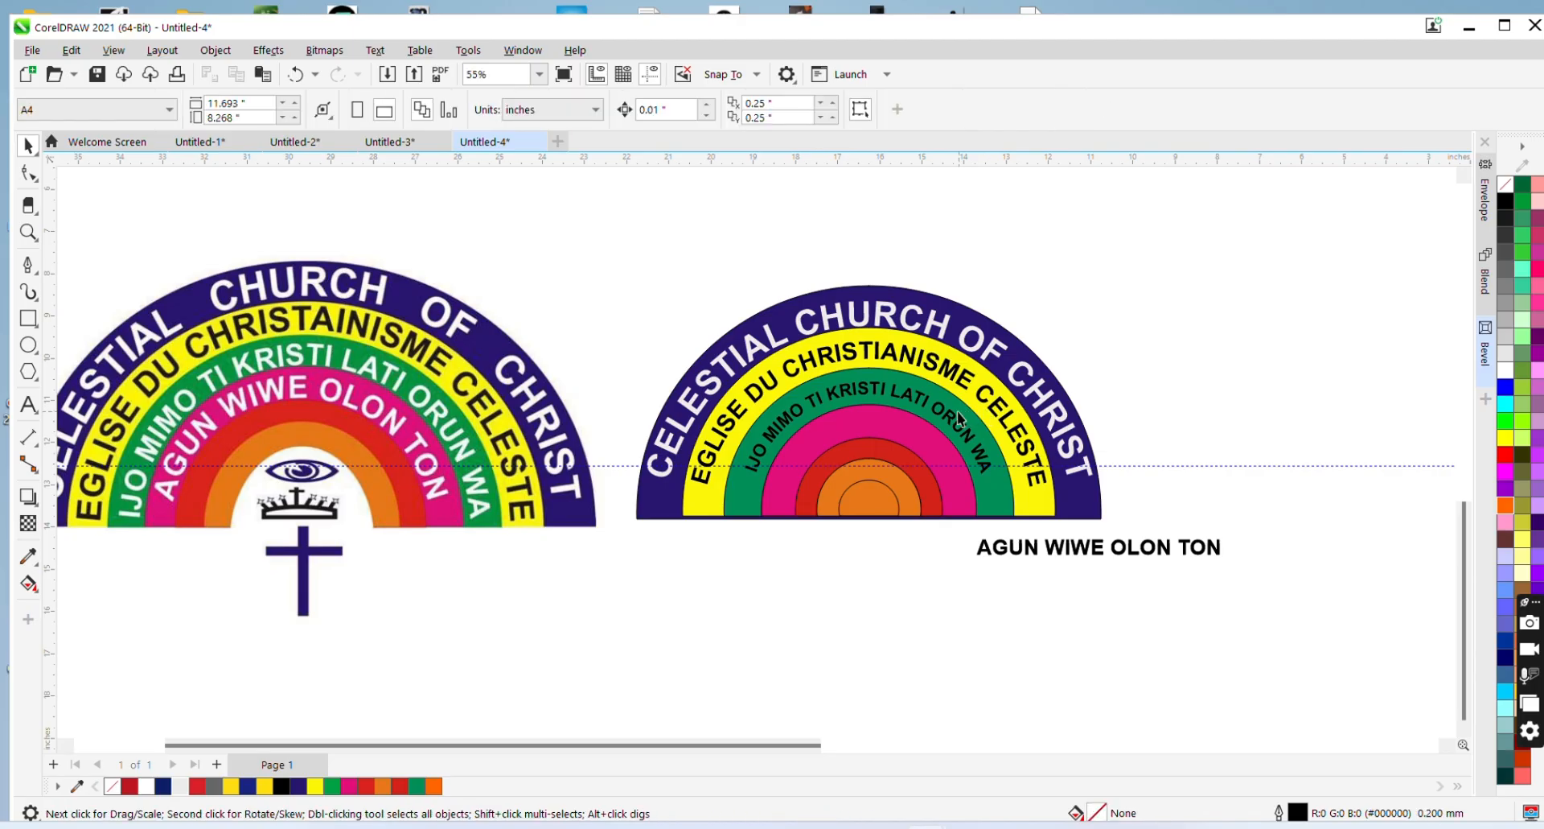
click(954, 422)
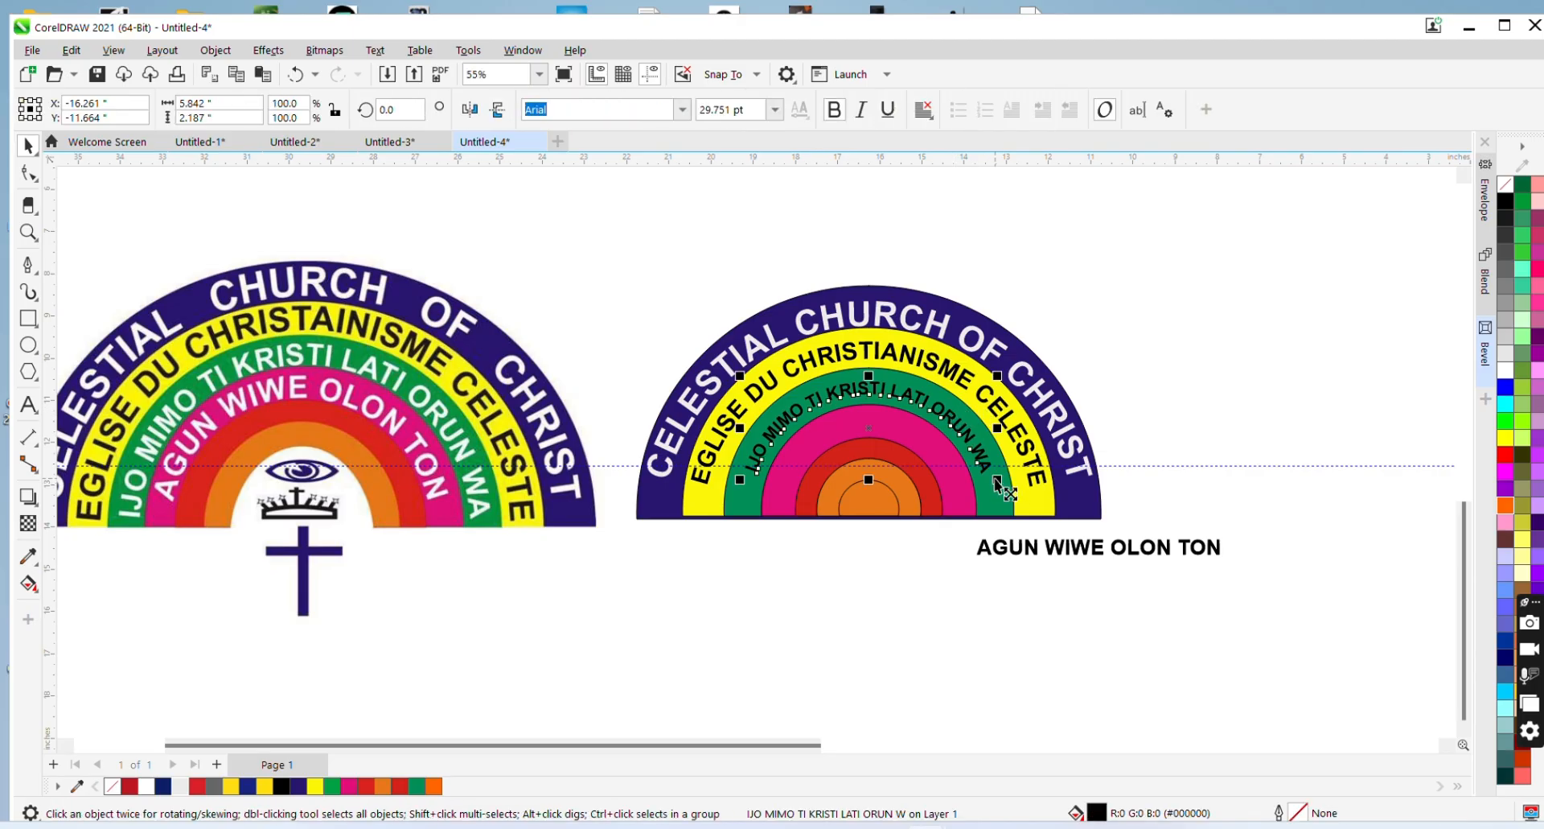
drag(1002, 485, 1002, 489)
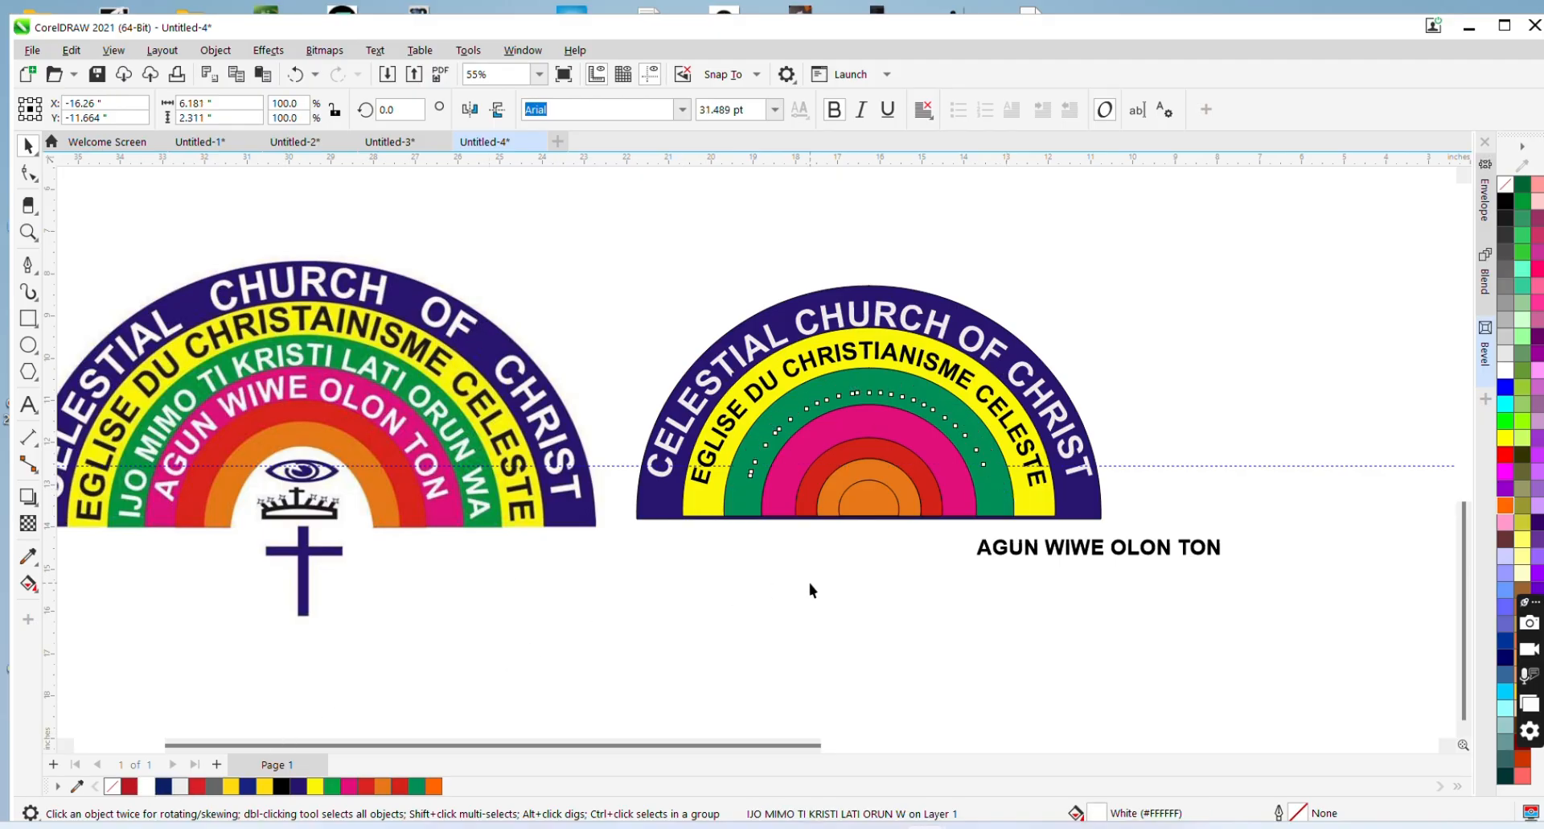
Reduce the AGUN WIWE OLON TON line to about 27.8 pt and fit it to the pink band's path at distance -0.609 inches
click(1147, 553)
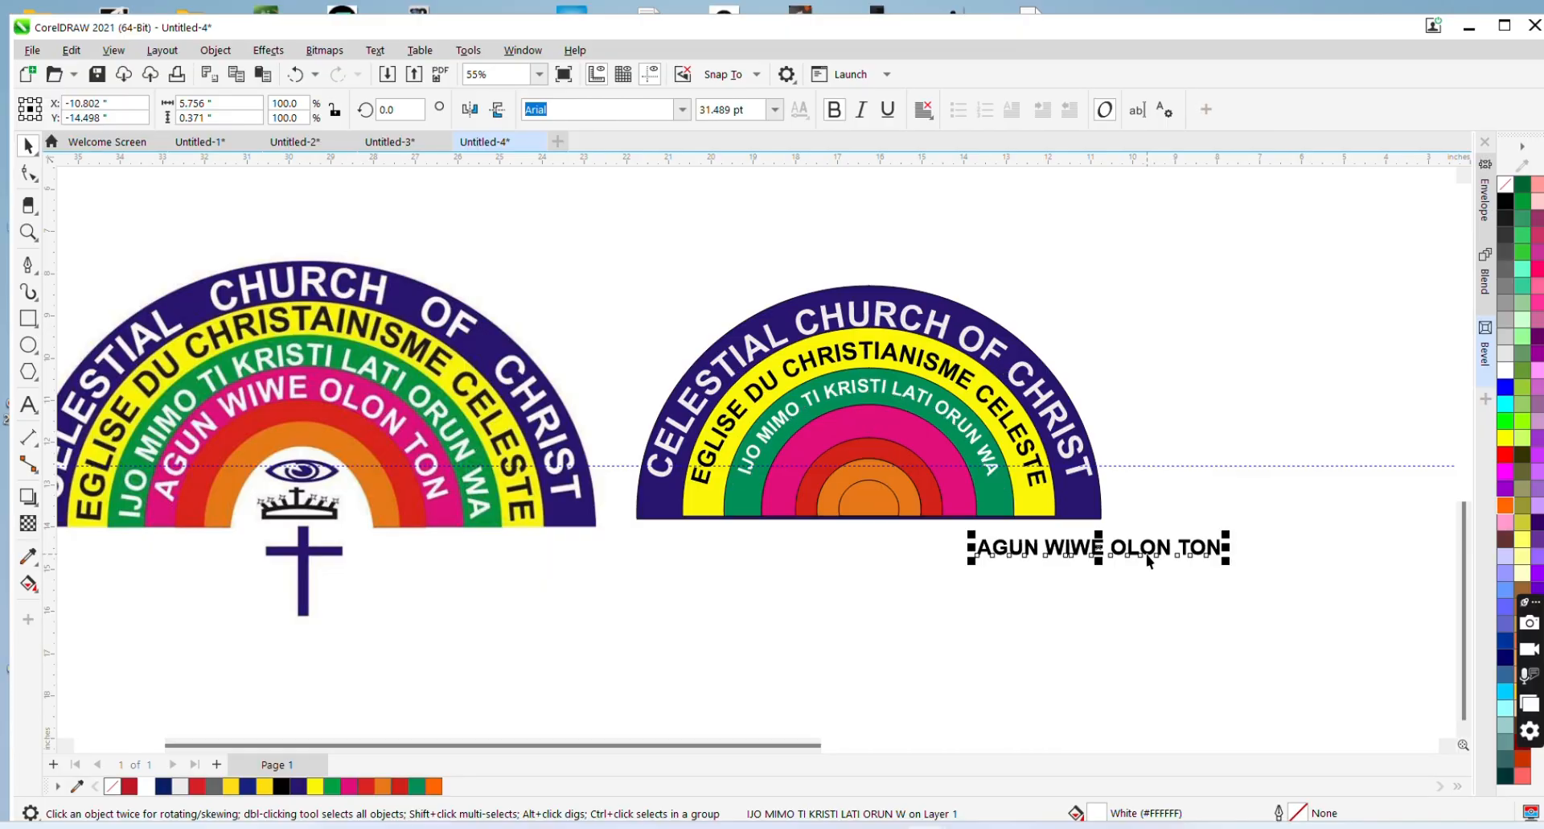
drag(1226, 536, 1169, 528)
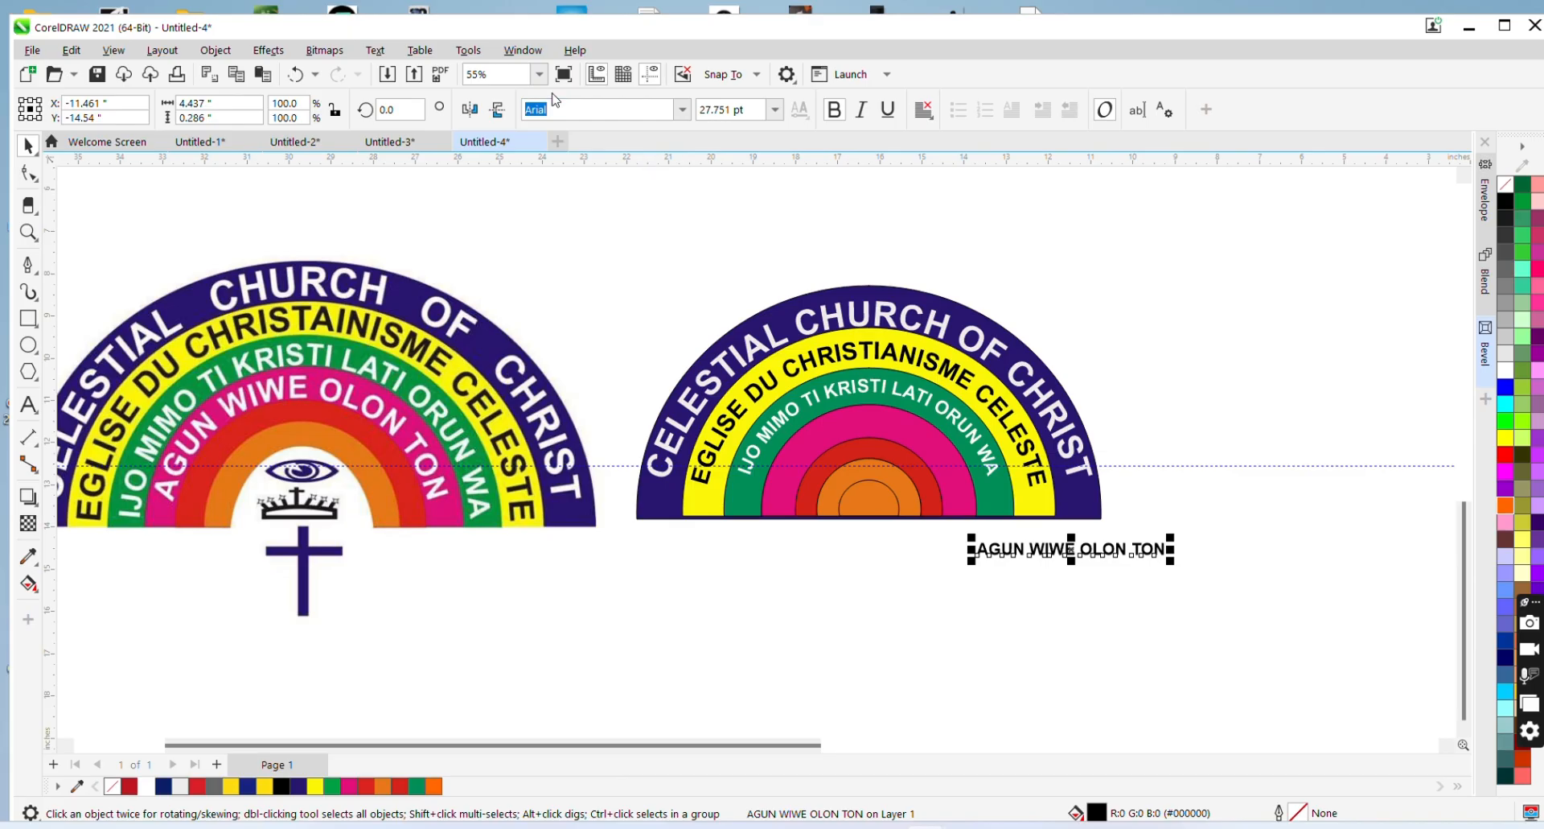
click(375, 50)
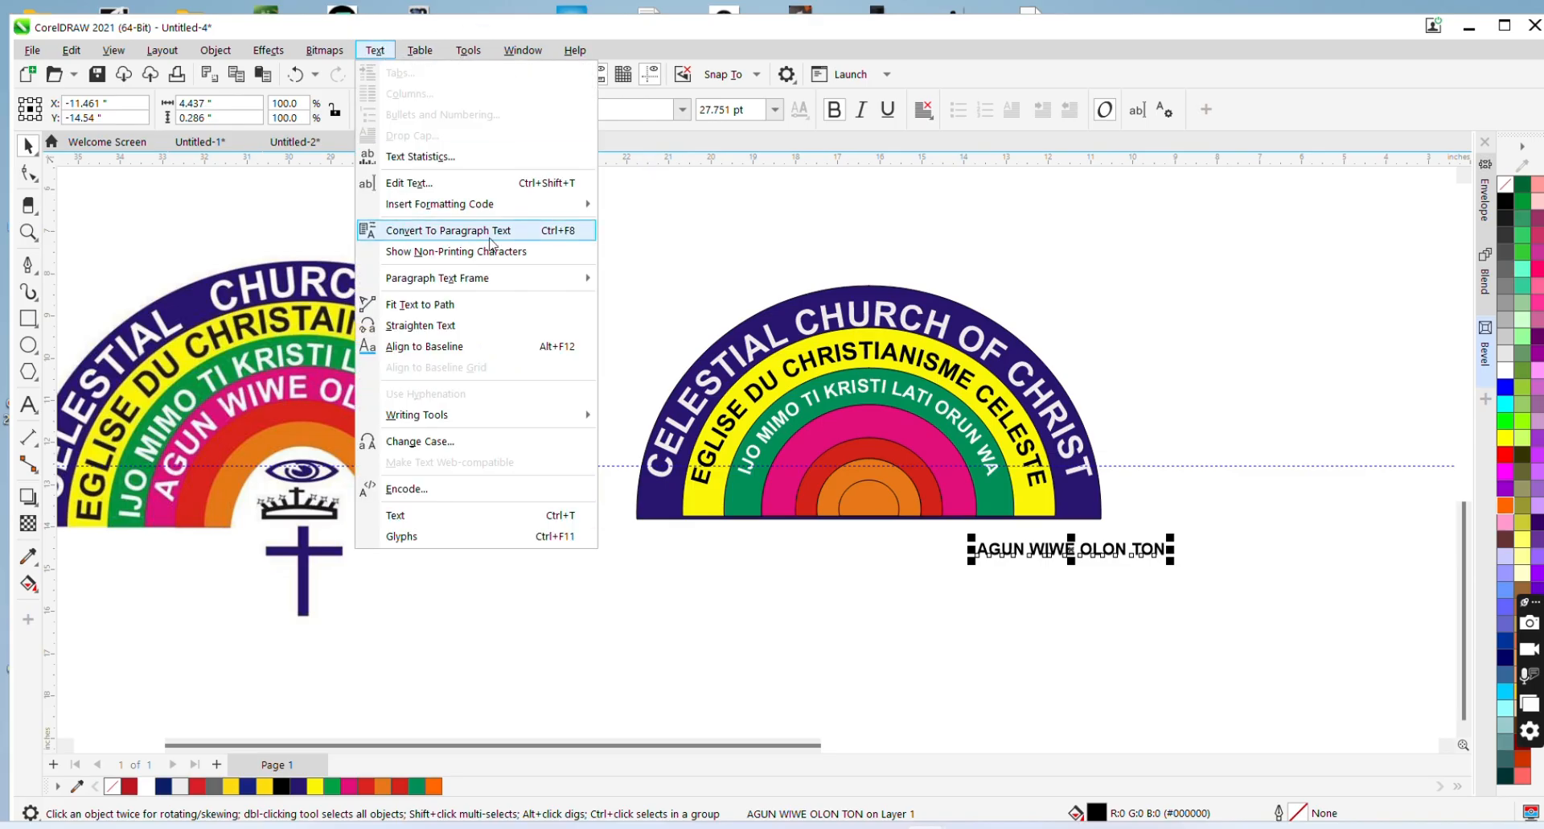
click(489, 313)
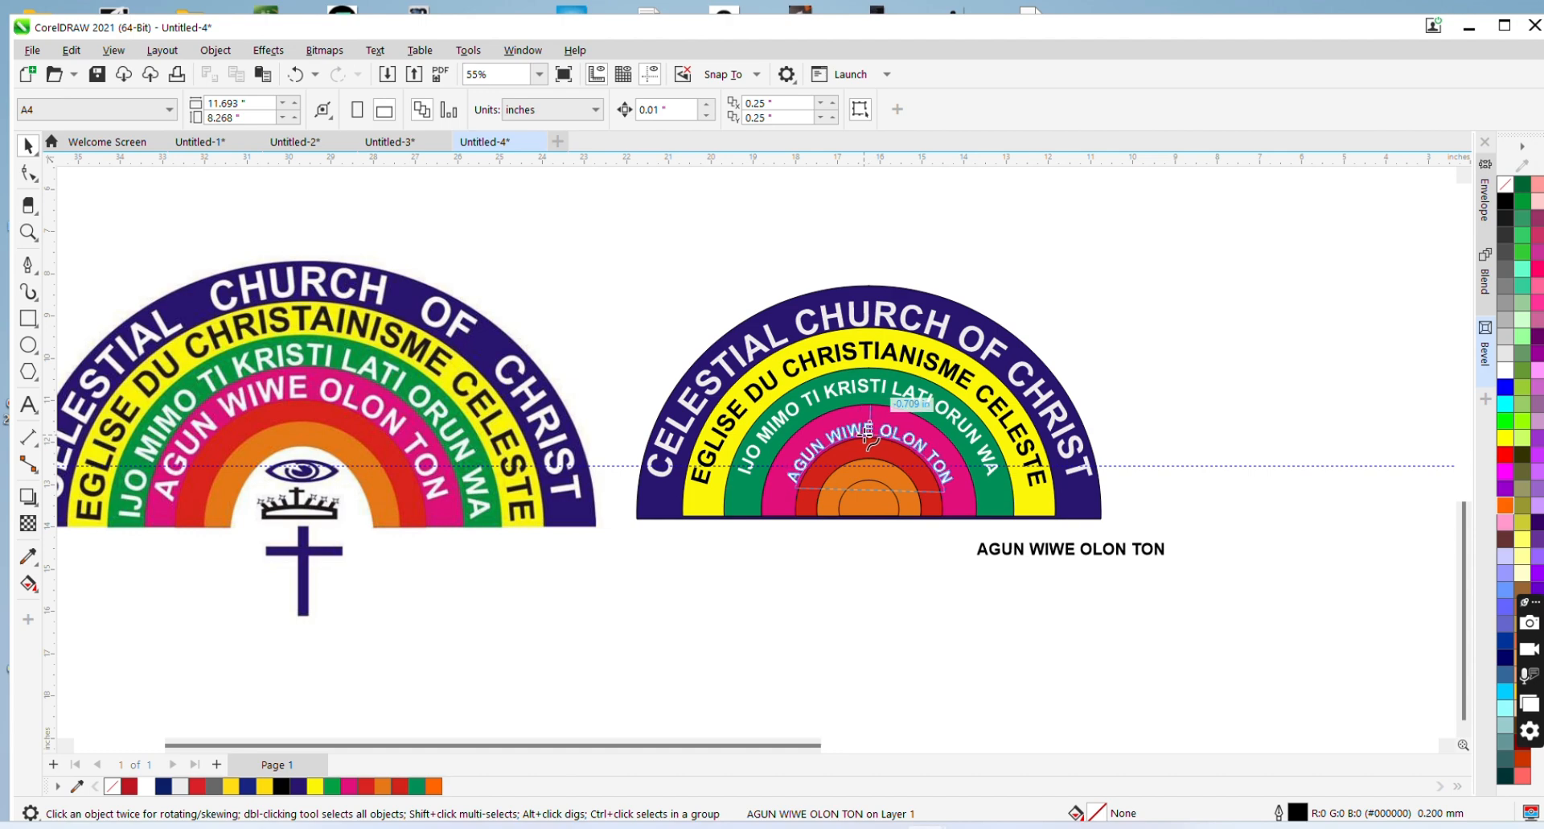
click(868, 434)
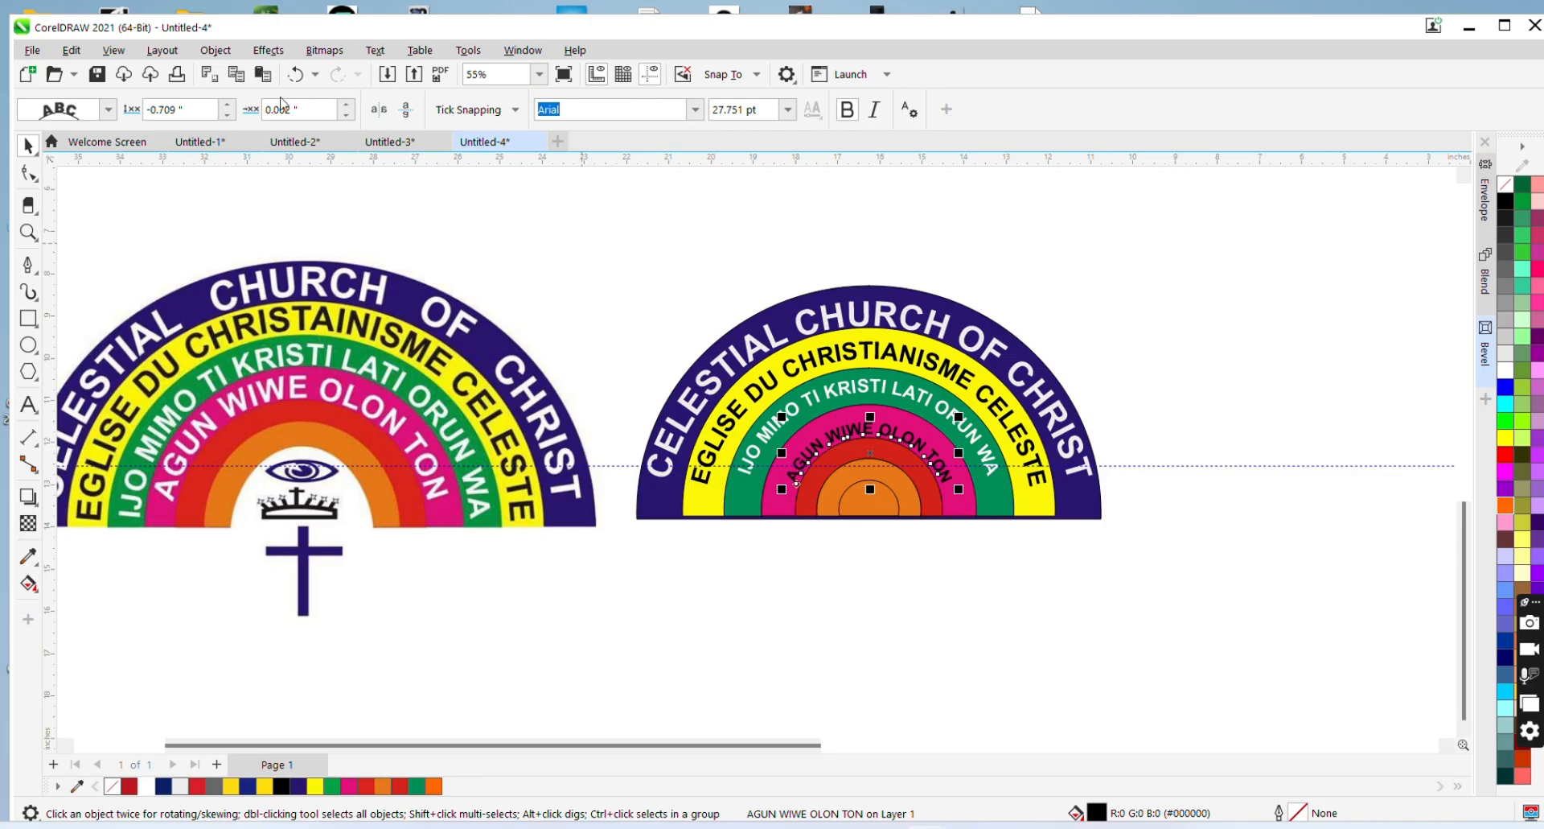
click(231, 107)
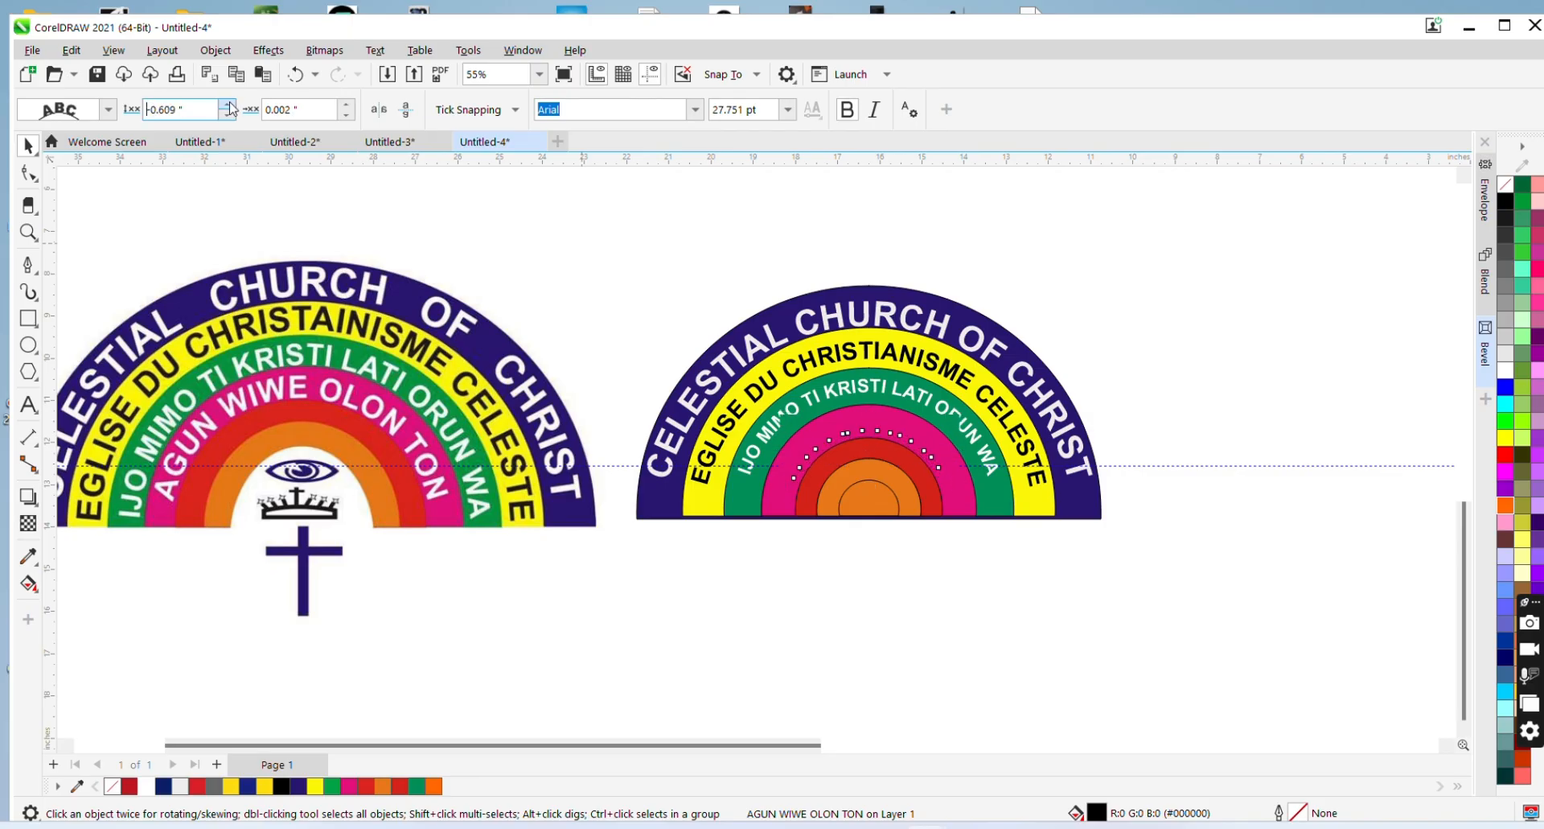
Set the pink band lettering's distance from its path to -0.559 inches and break the lettering apart from the path
click(231, 105)
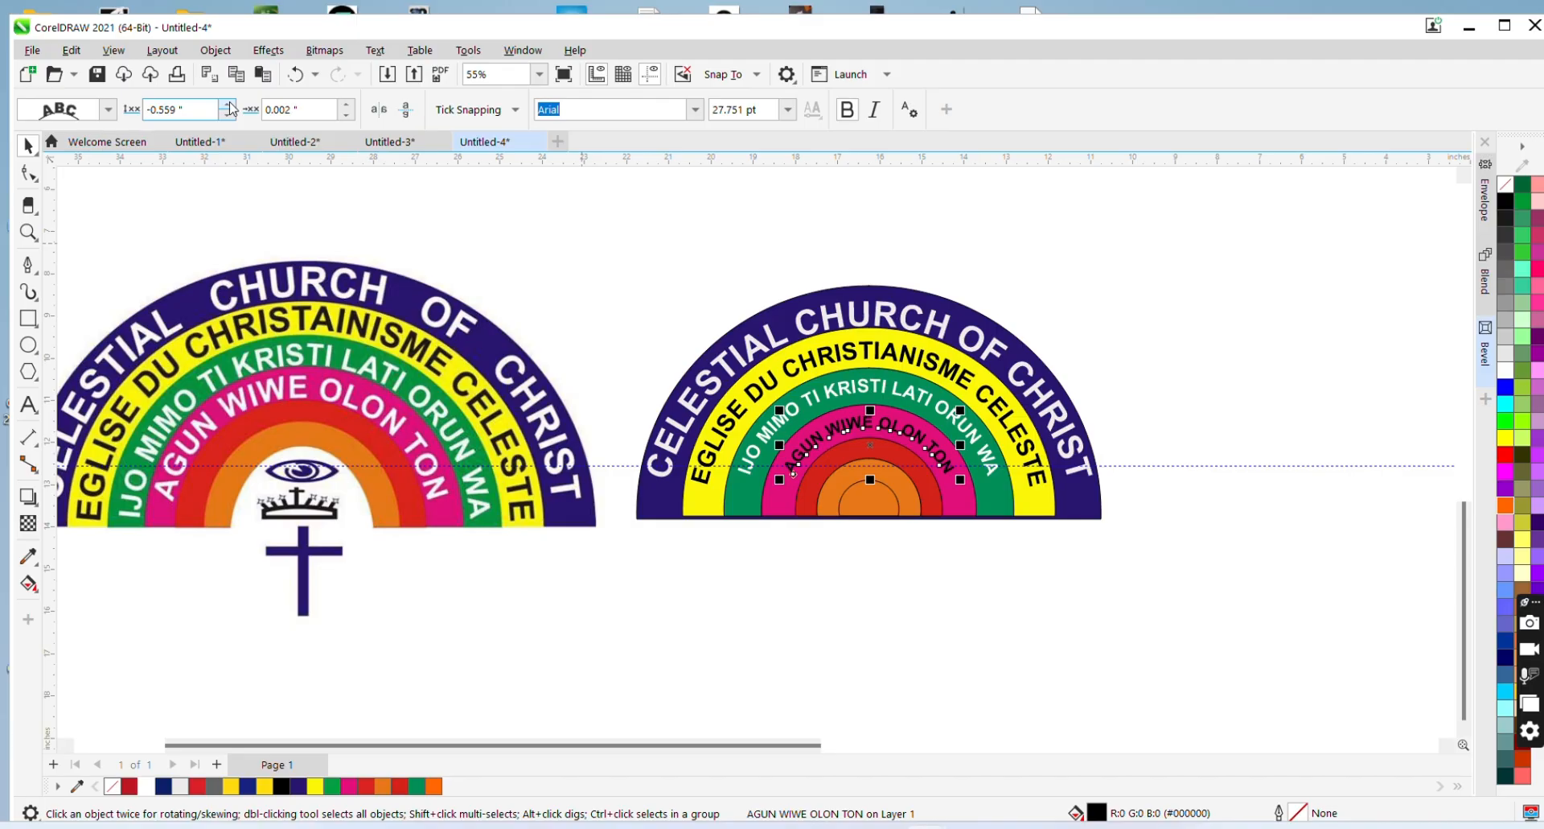
click(682, 224)
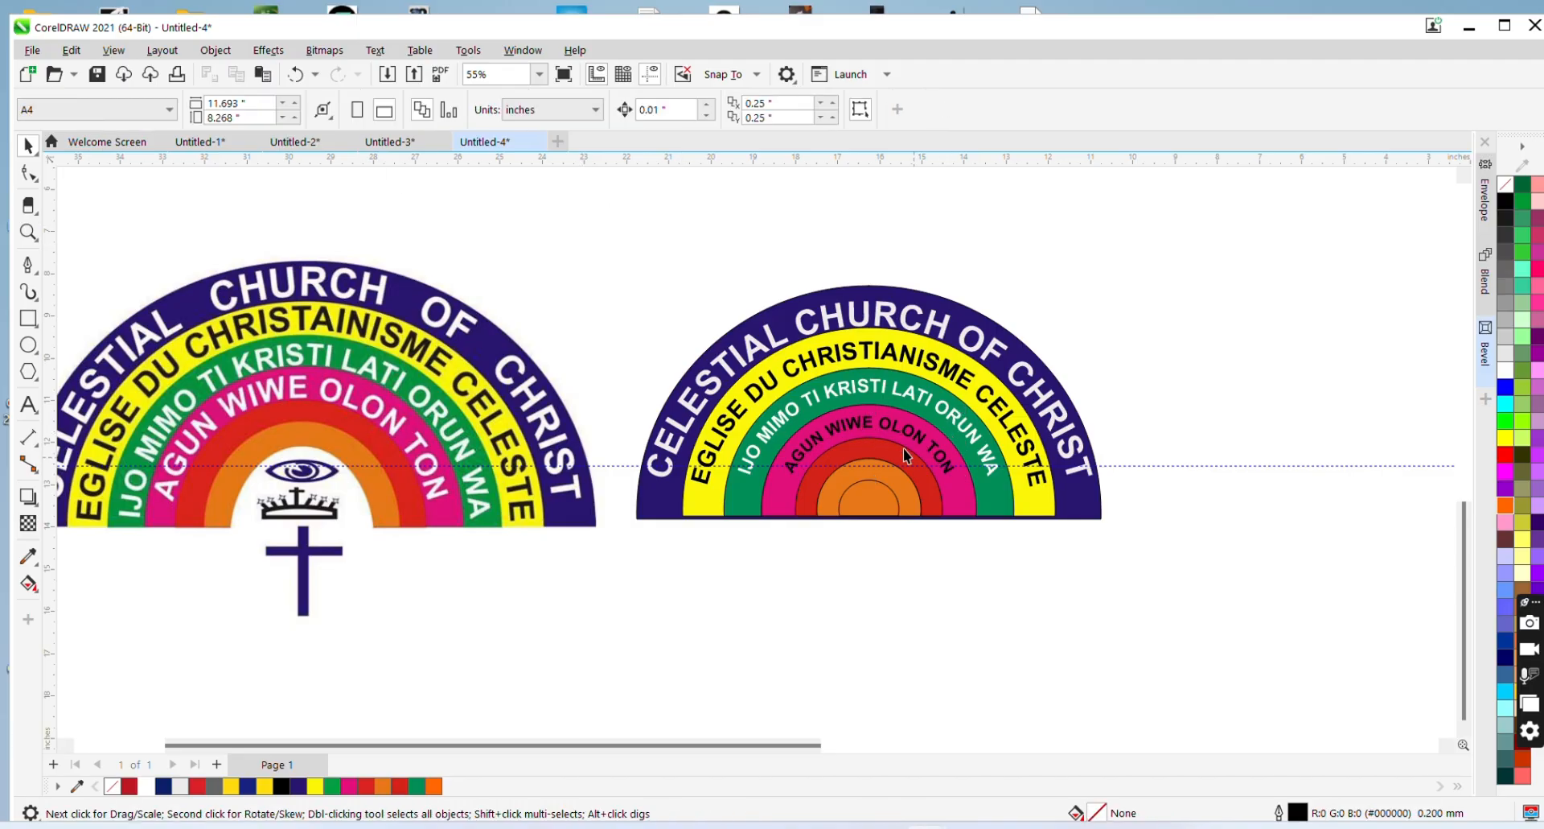
click(868, 422)
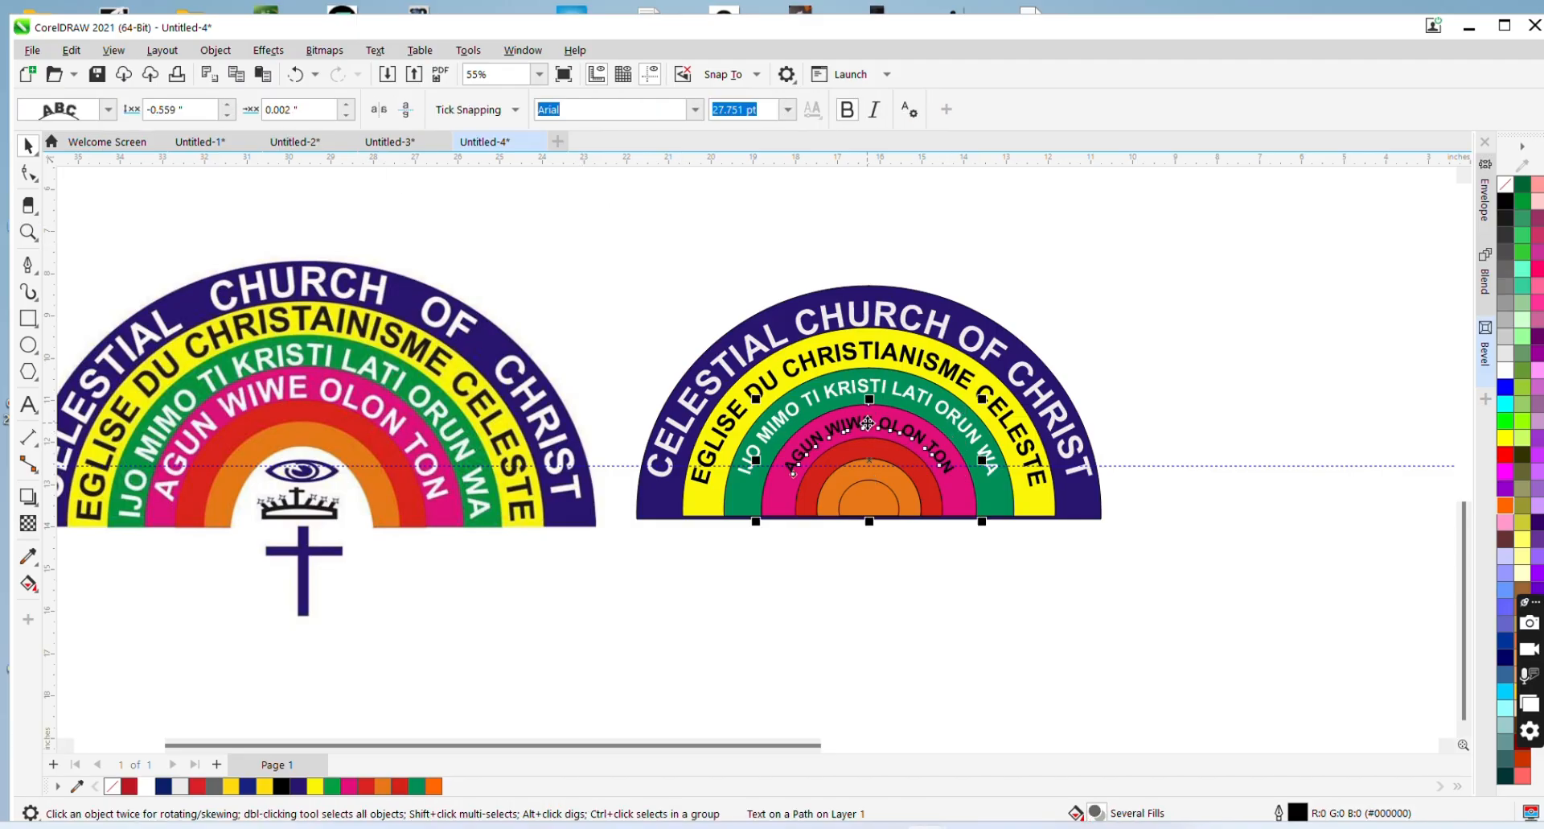
key(ctrl+k)
click(892, 563)
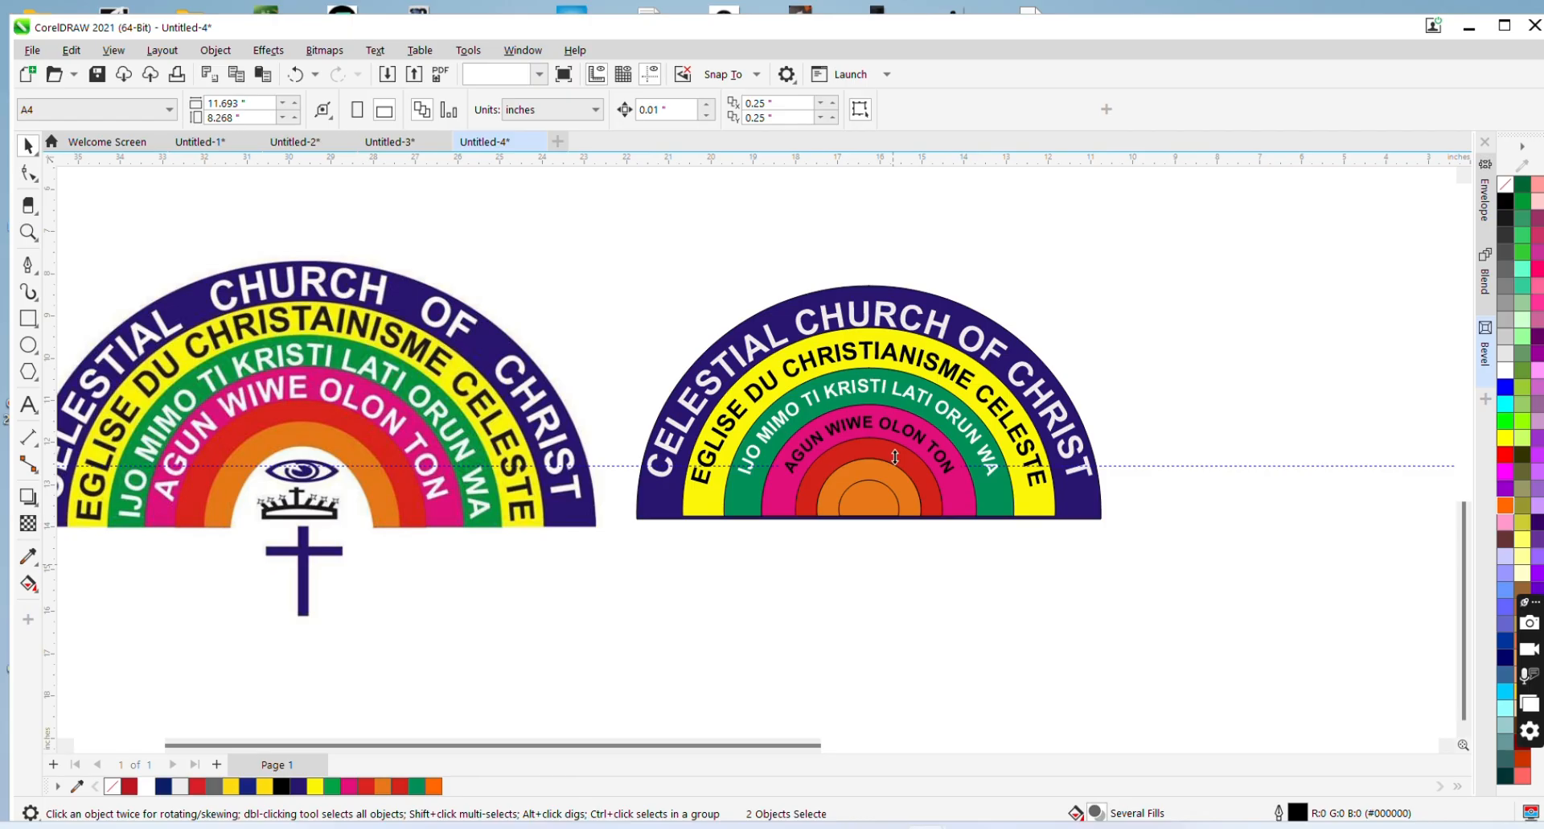
Fill the pink band's AGUN WIWE OLON TON lettering white
click(851, 430)
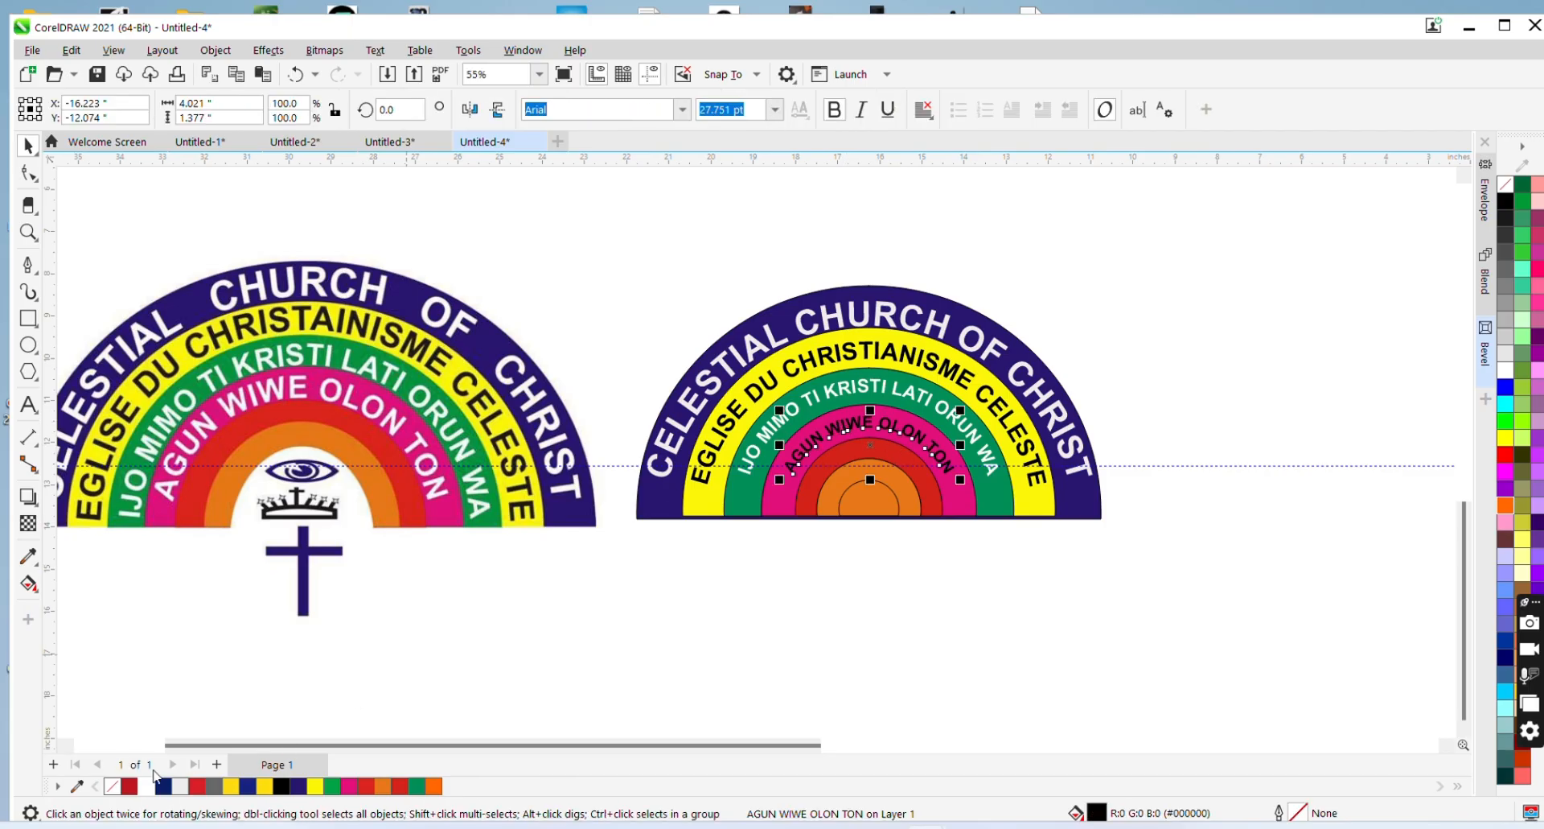
click(152, 790)
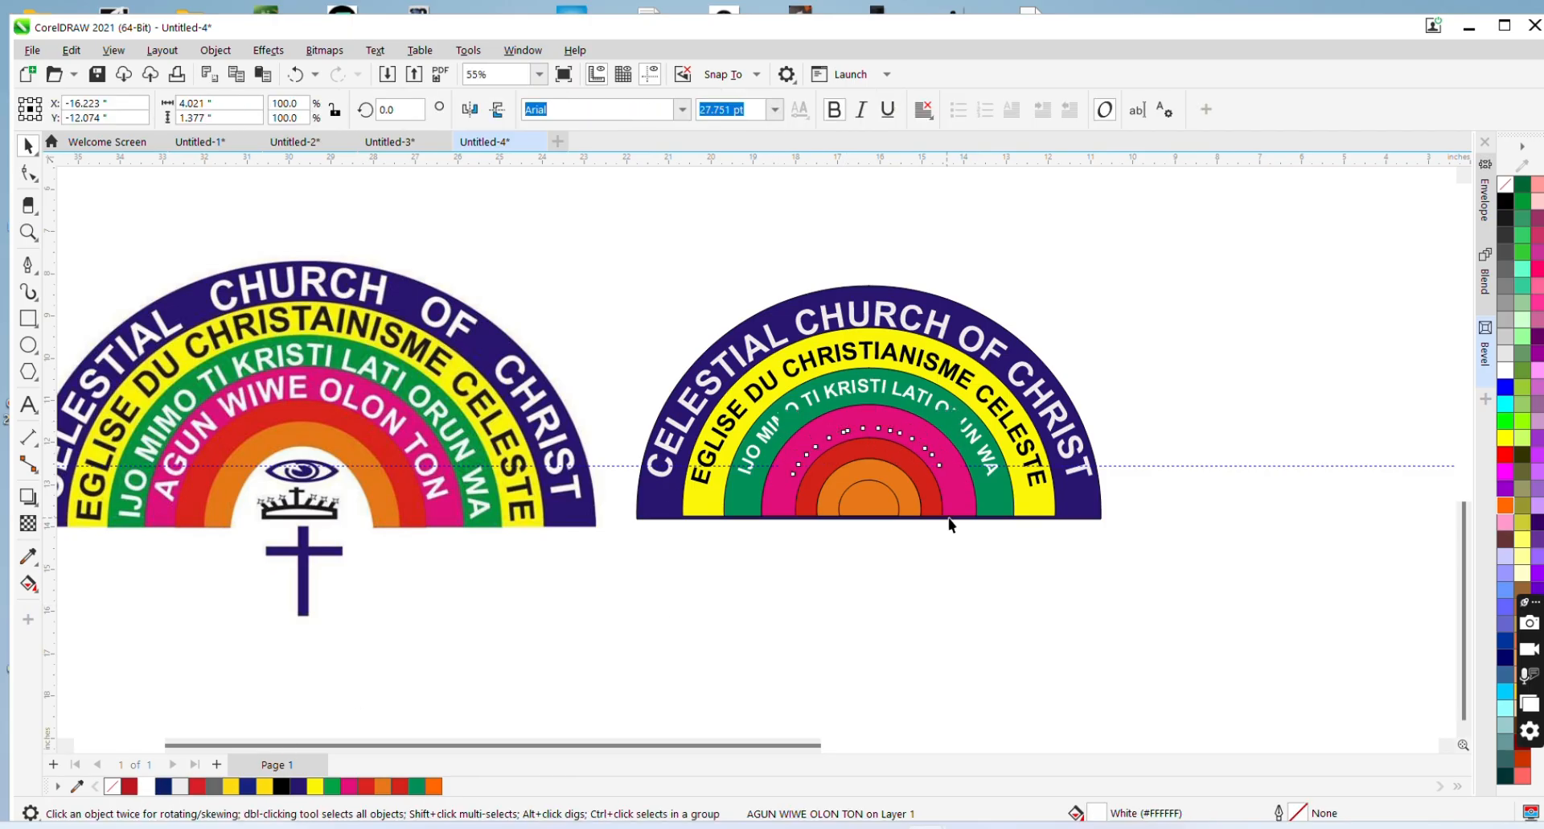
click(1158, 460)
Remove the outlines from all the half-circle bands and lettering of the redrawn logo
drag(1210, 259, 605, 563)
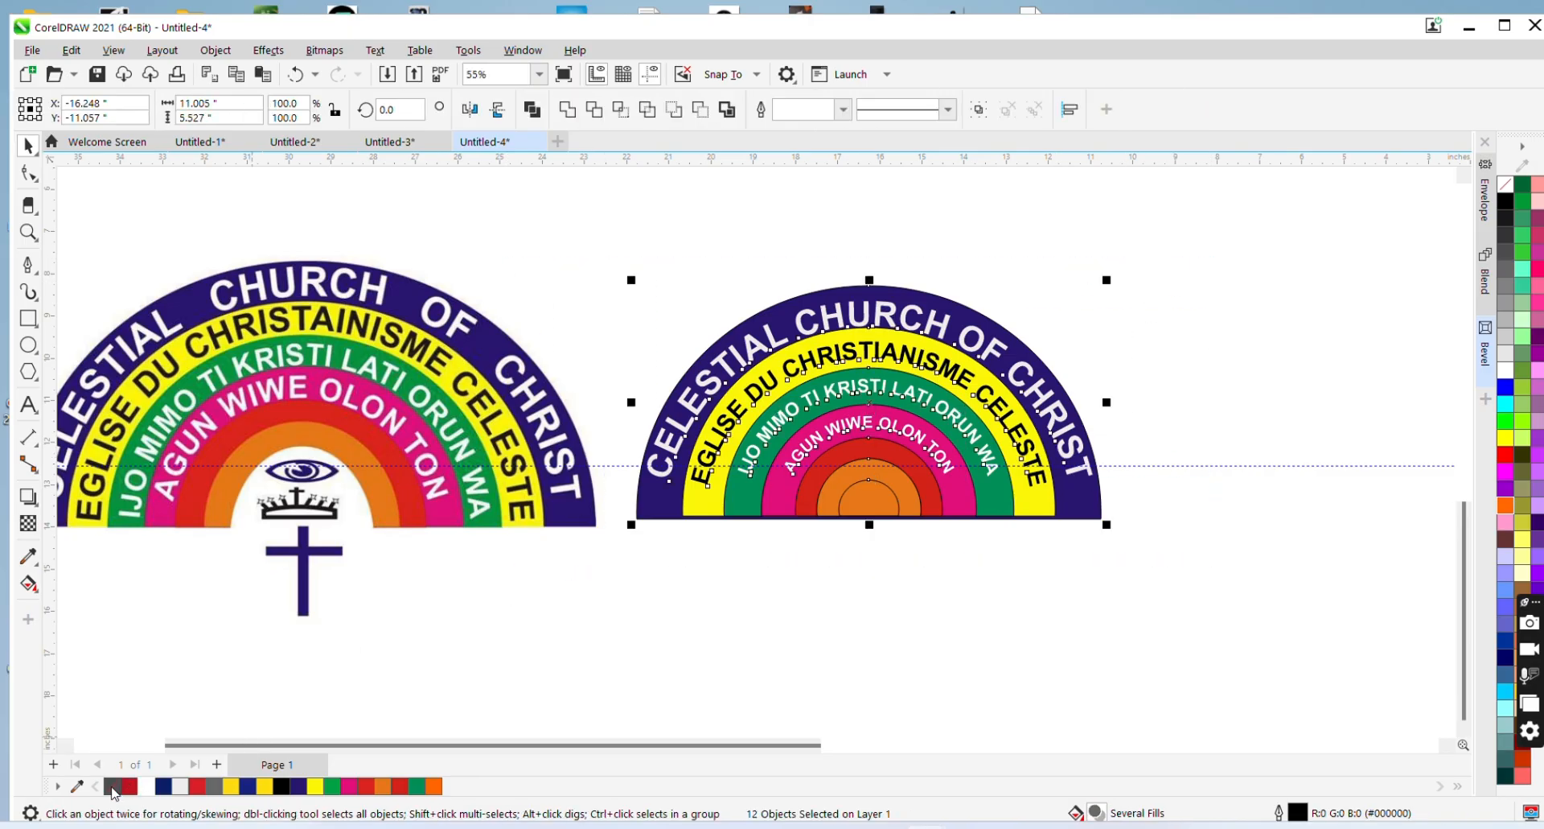
right_click(129, 787)
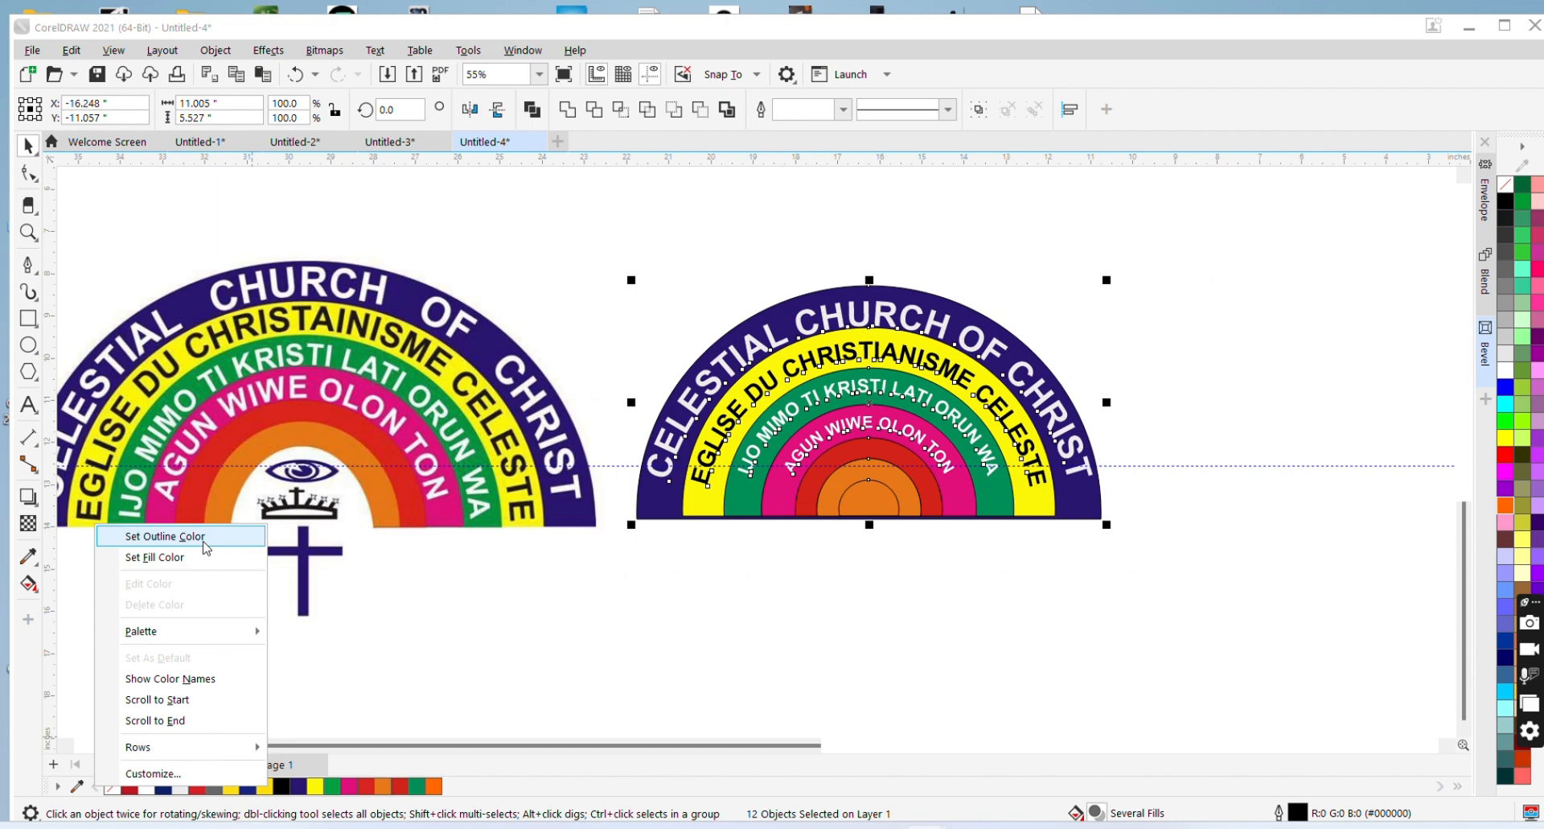
click(206, 548)
click(793, 589)
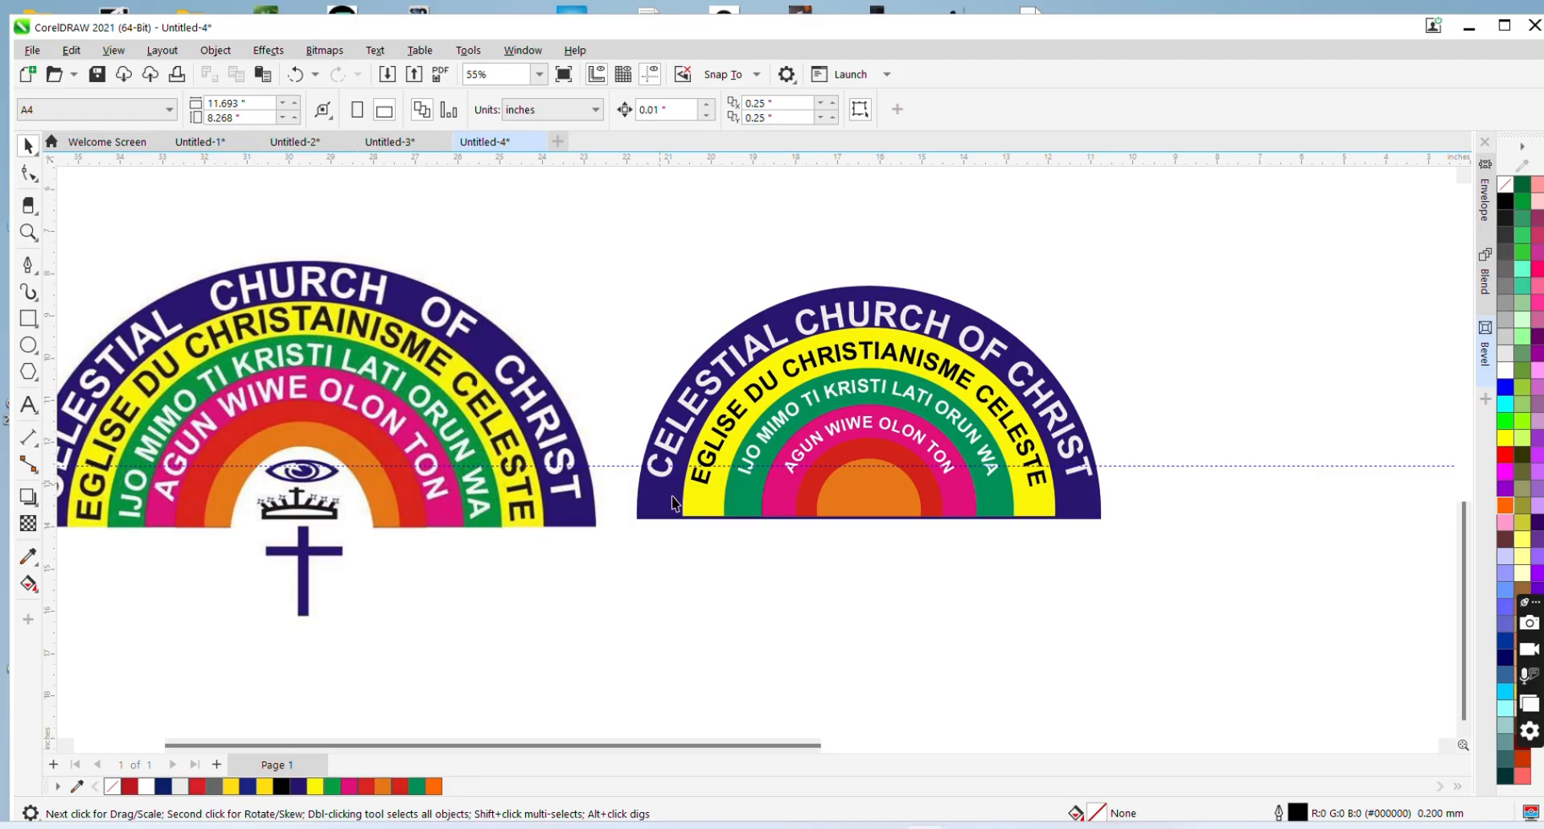
Fill the innermost half-circle inside the orange band white
click(868, 504)
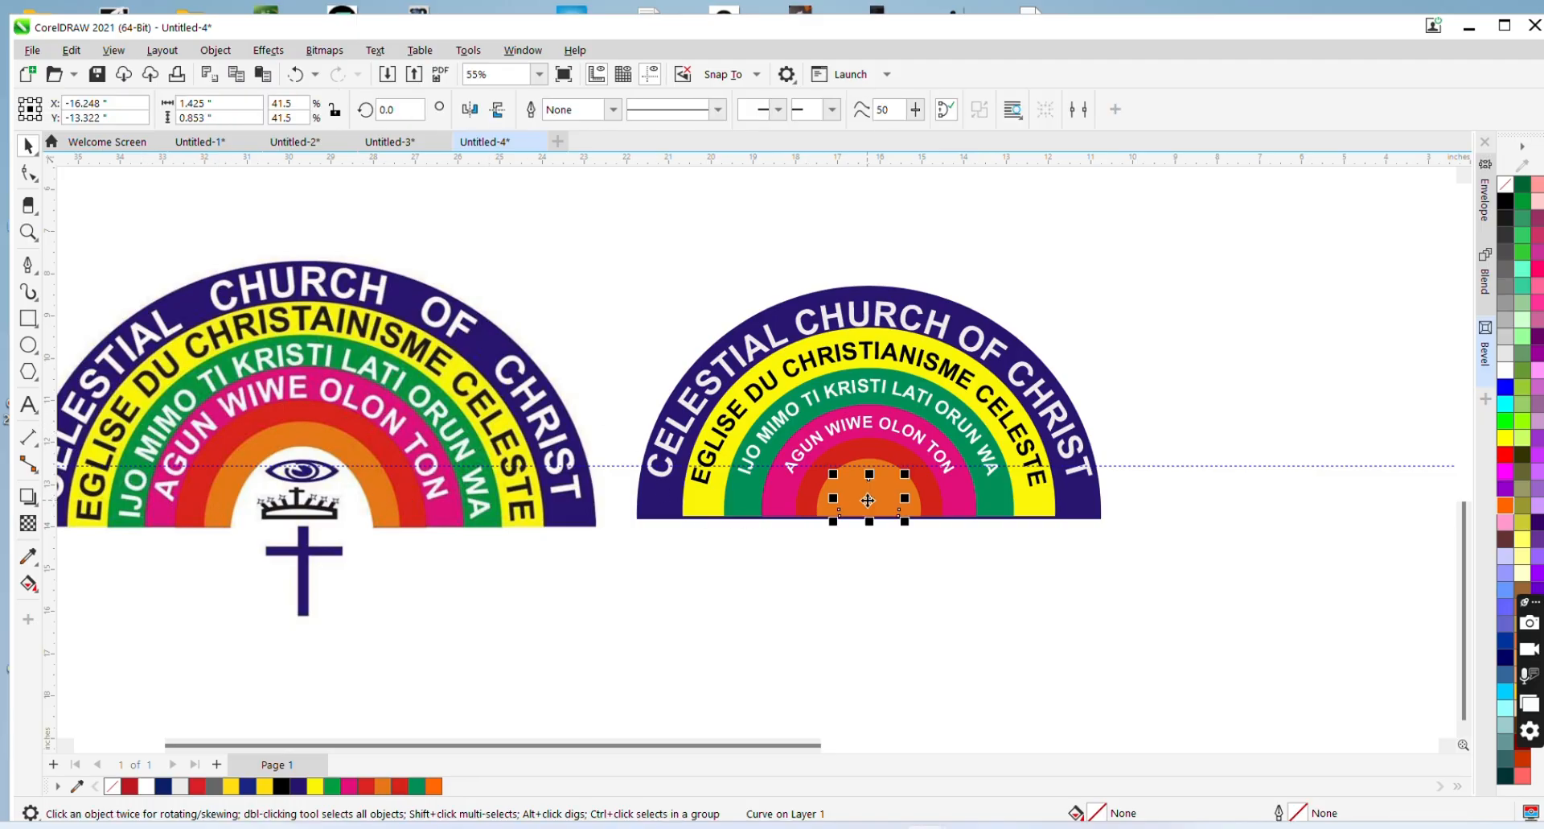
click(147, 785)
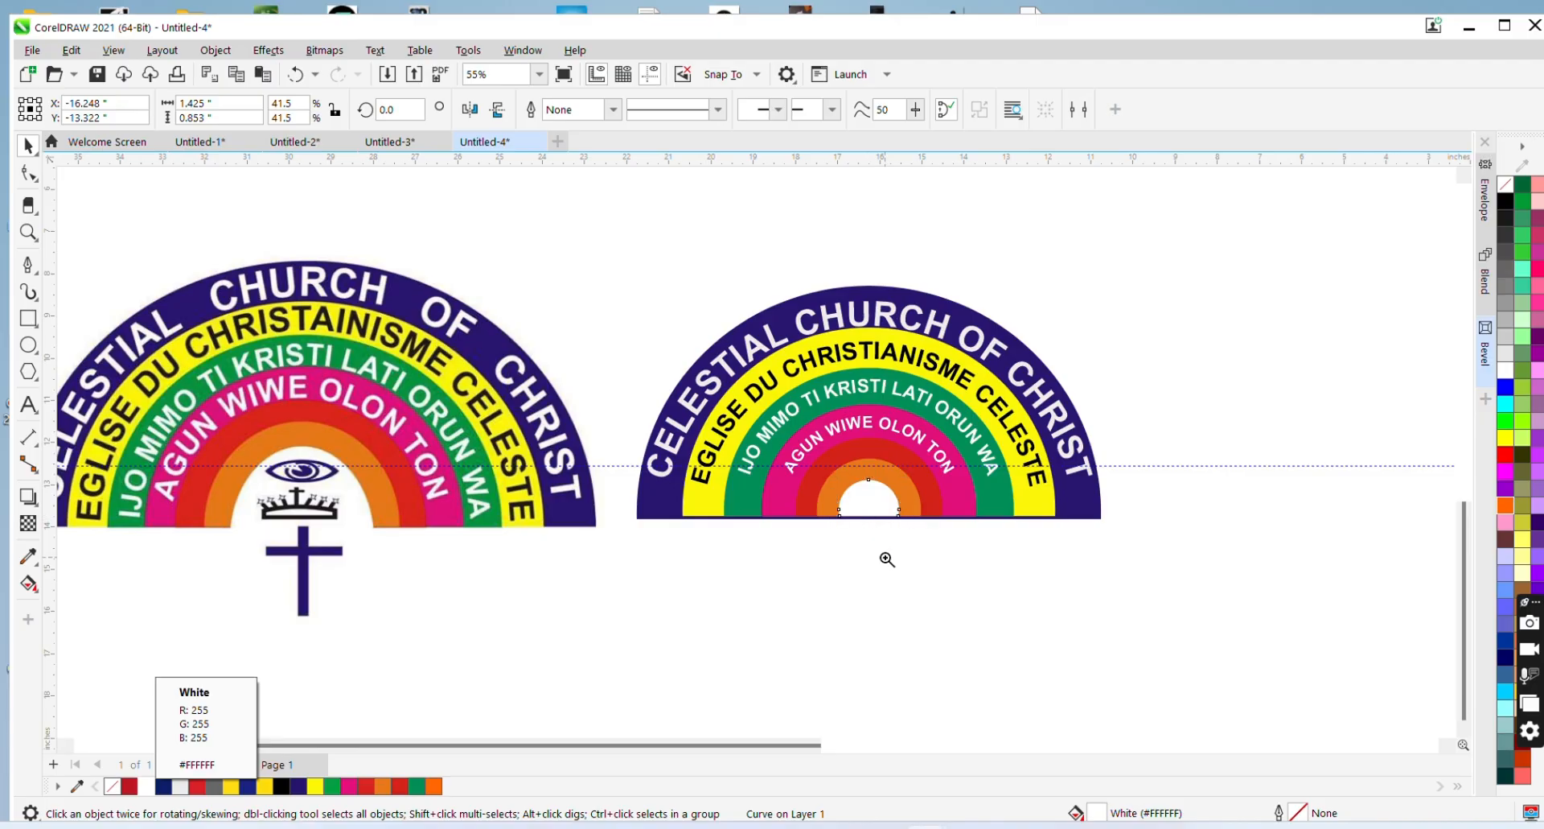
key(z)
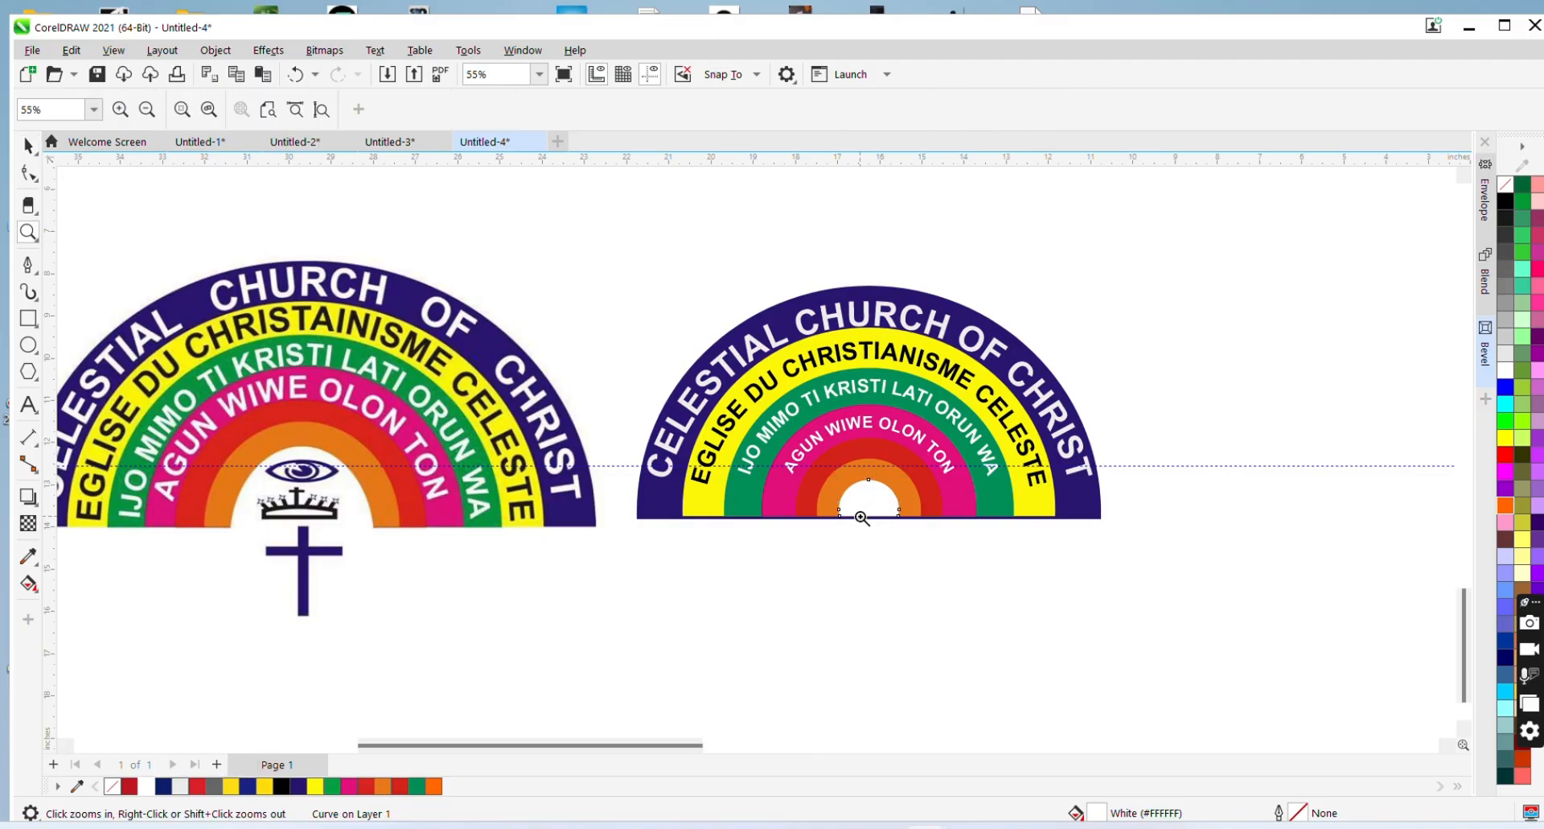
click(862, 519)
key(space)
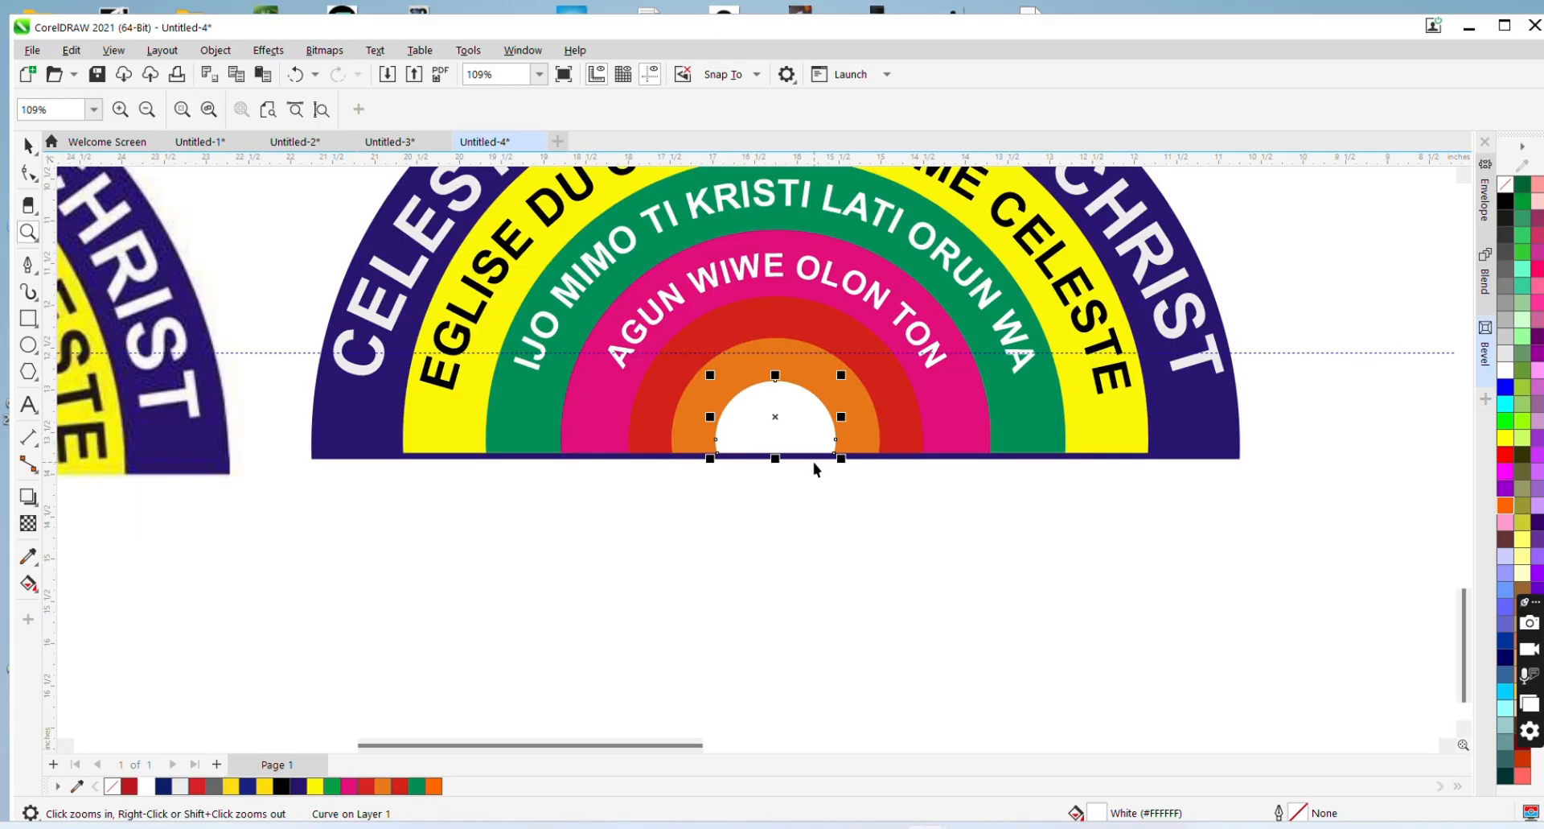
click(509, 453)
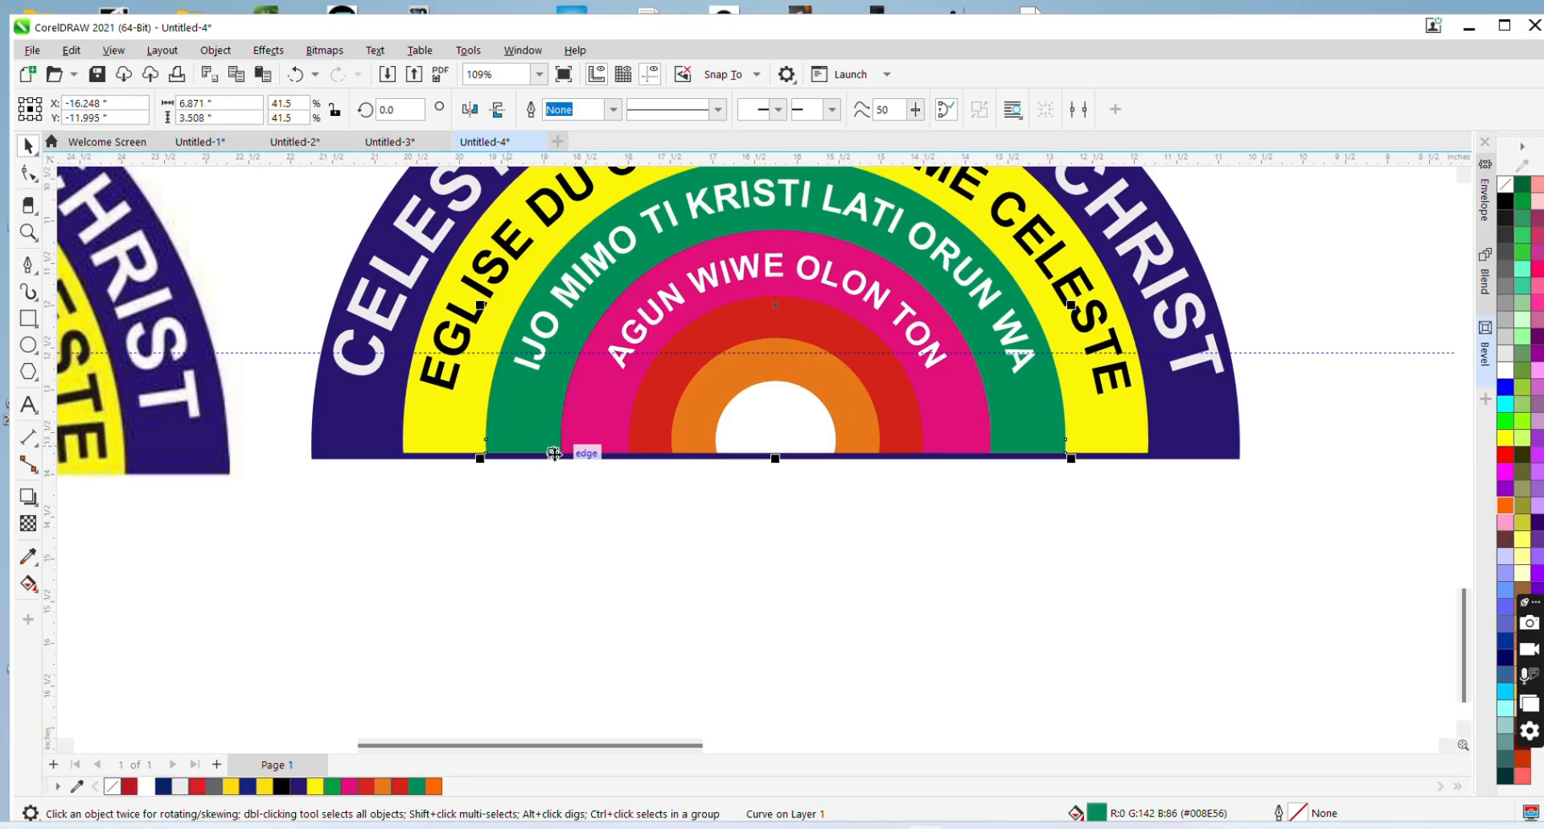
key(F10)
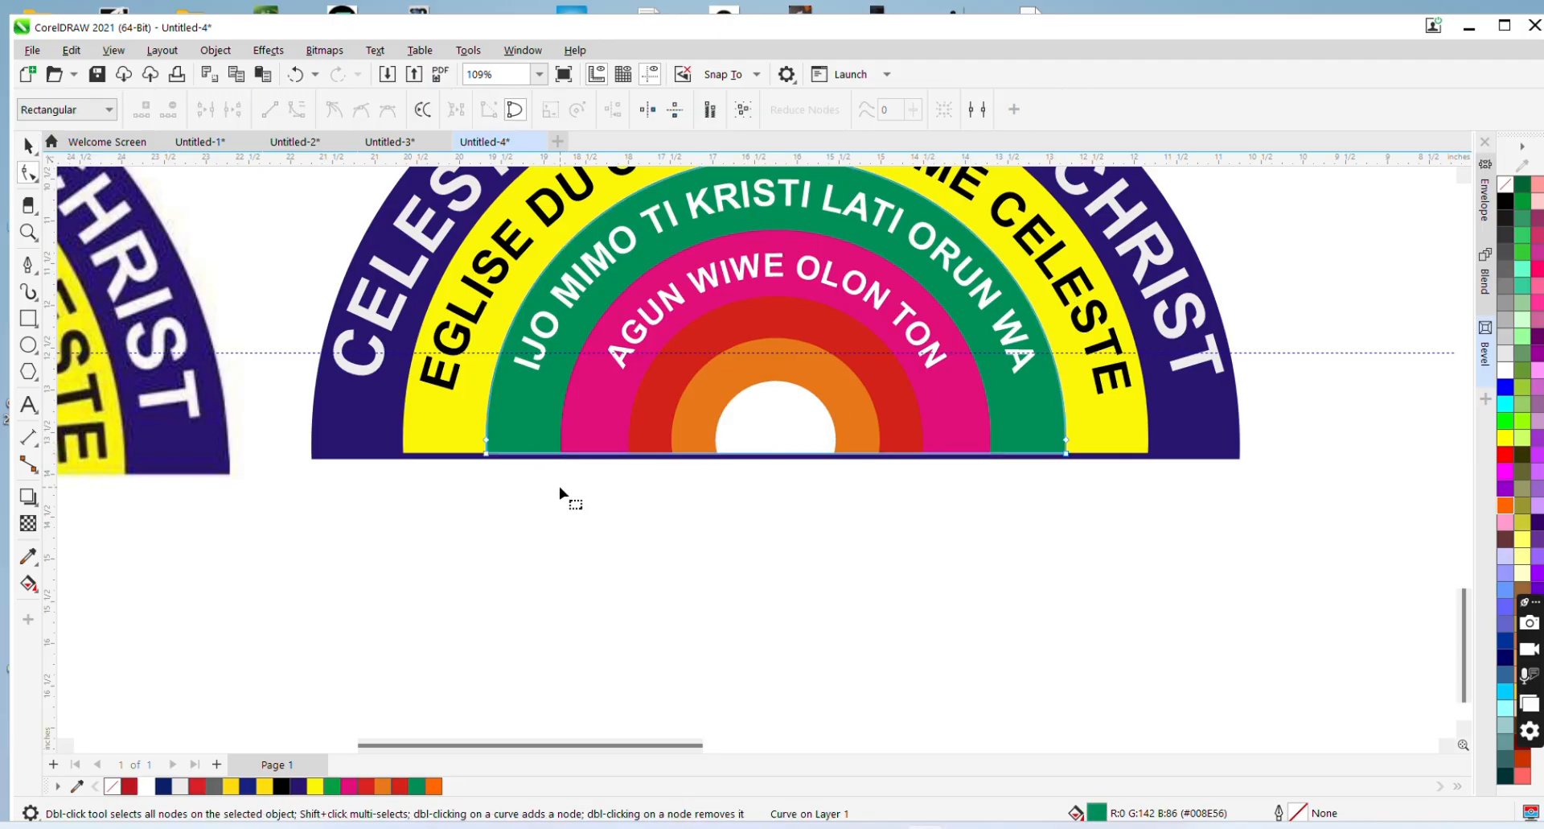
key(space)
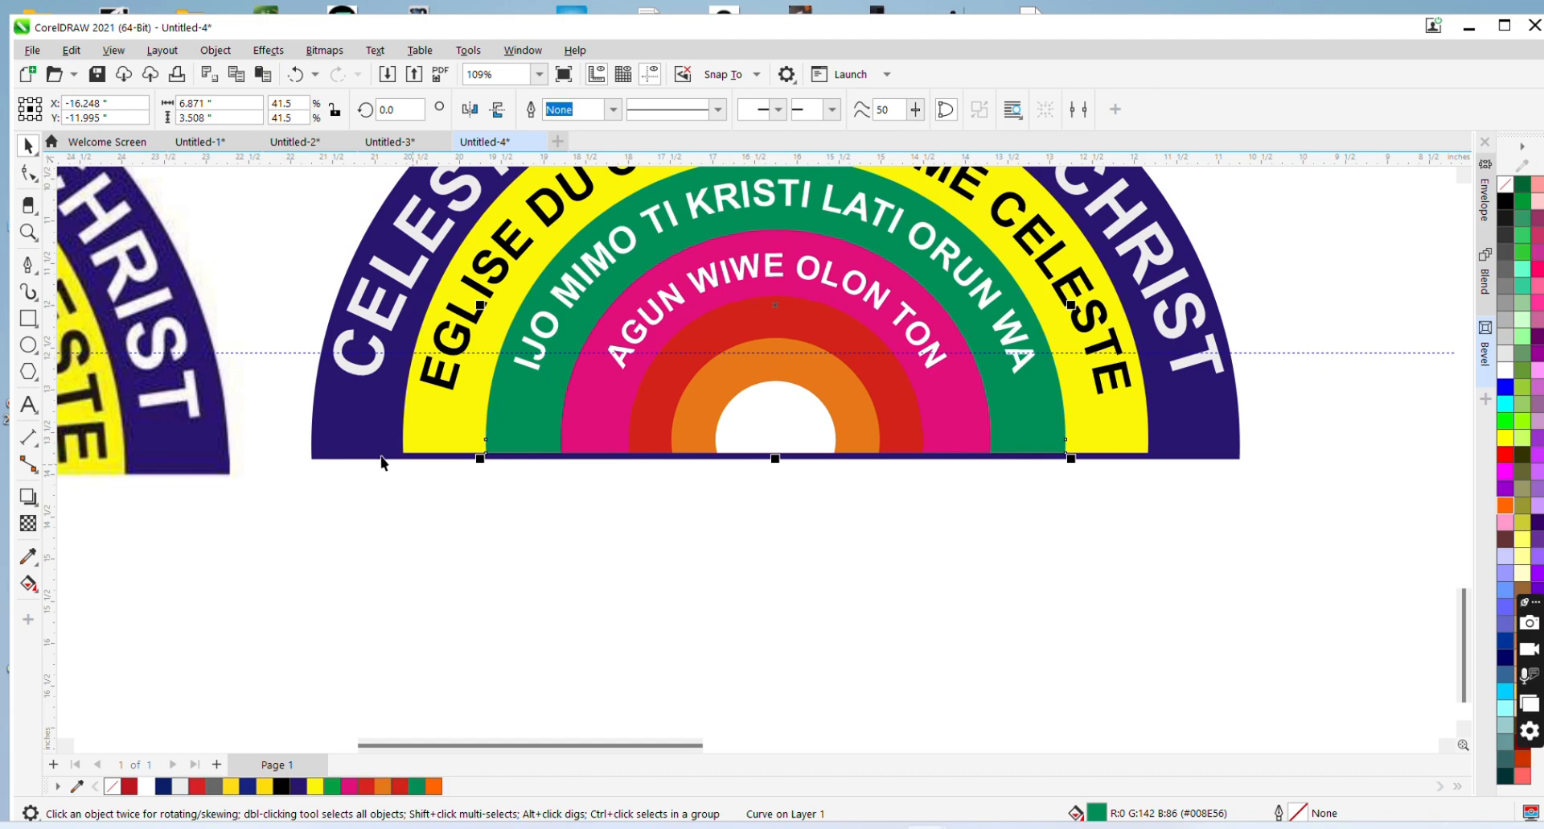
Move the navy outer band up to Y -10.987 inches so its base lines up with the other bands
drag(380, 455, 395, 542)
key(ctrl+z)
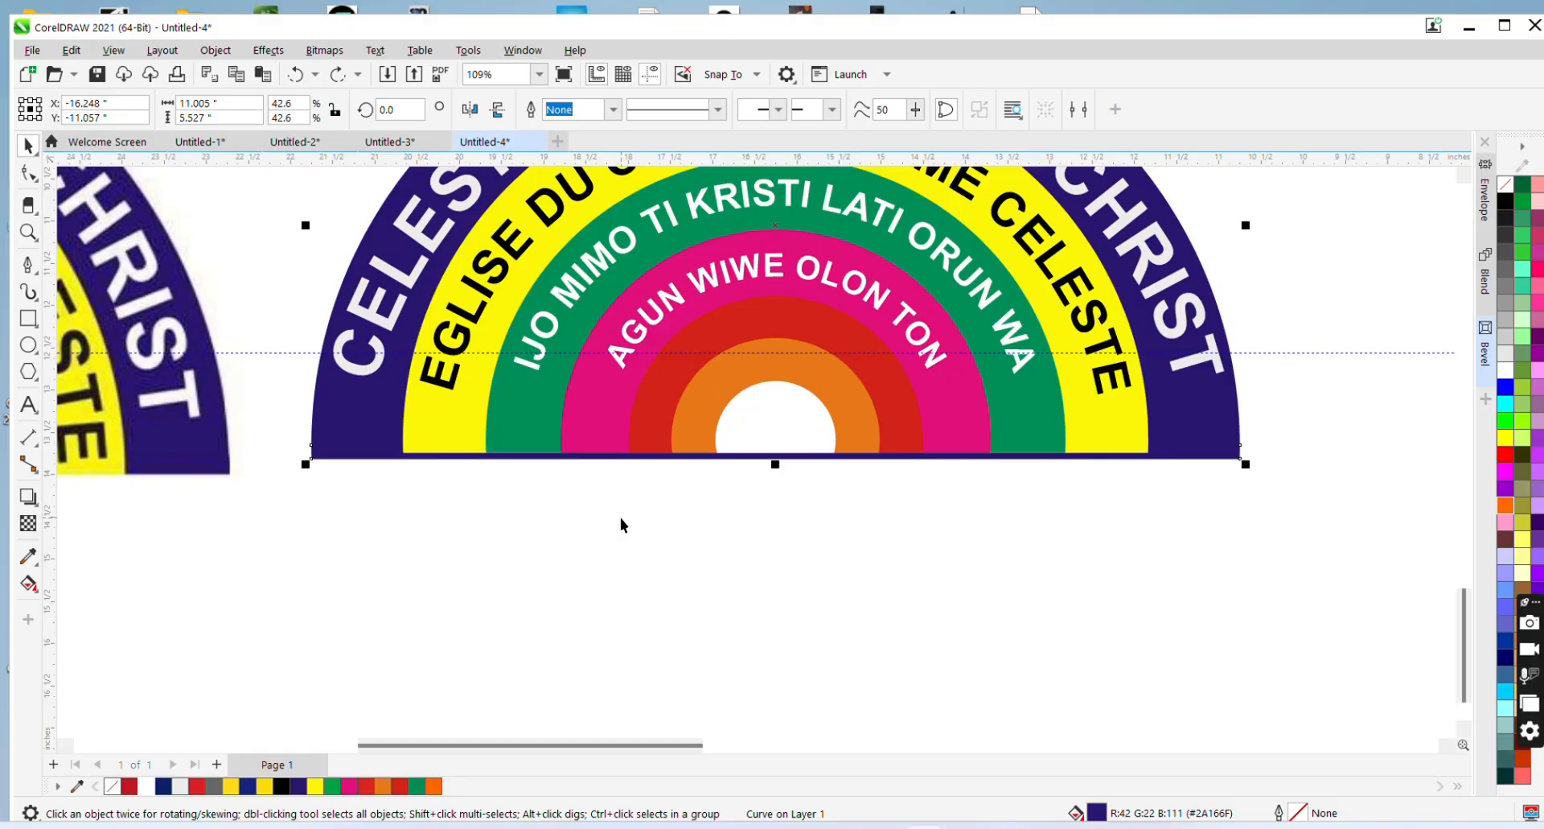
key(Up)
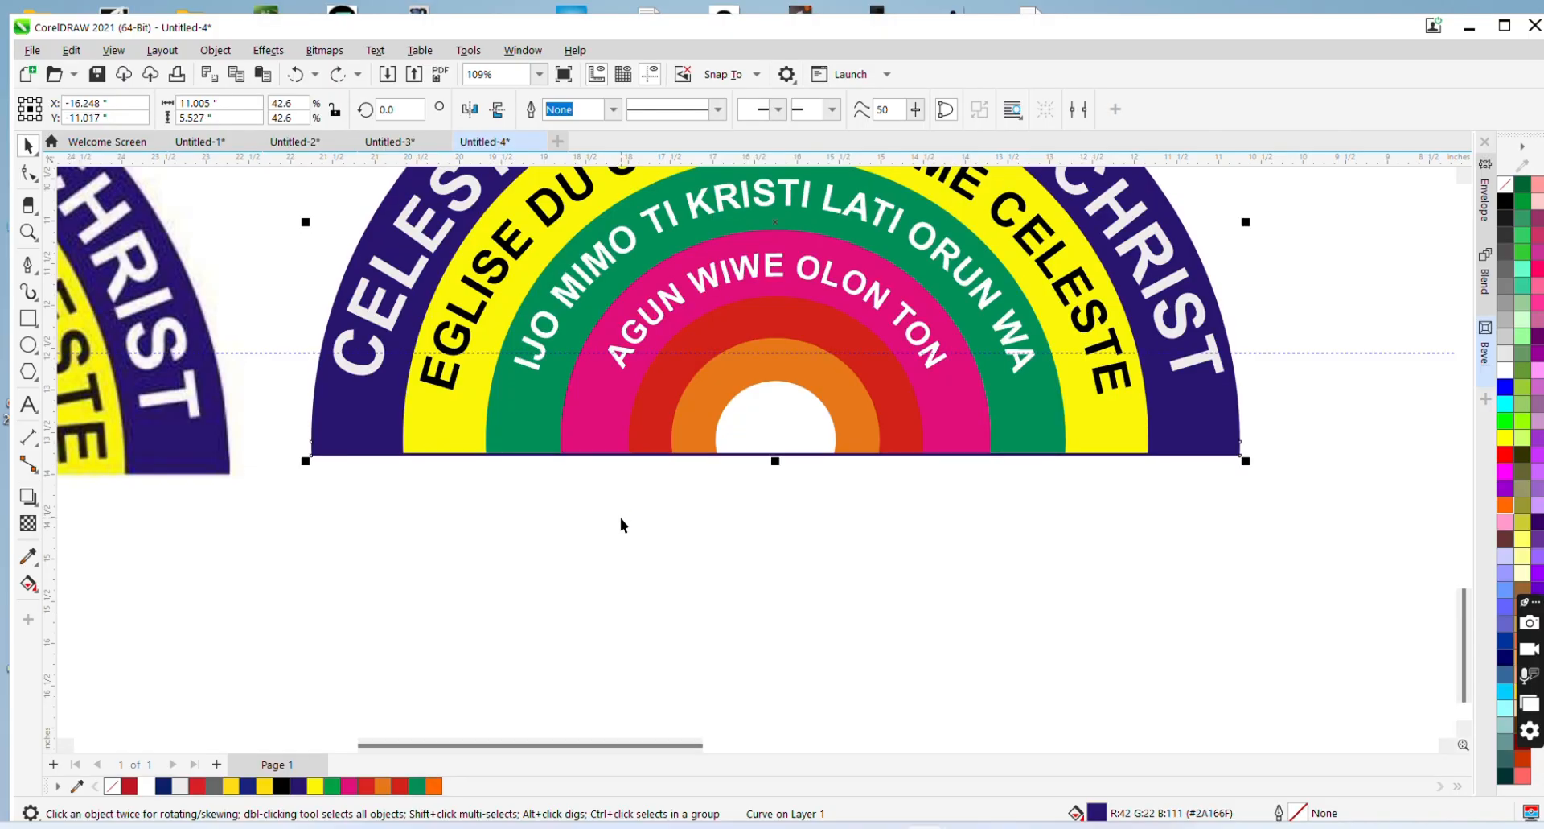
key(Up)
key(Up)
key(Up)
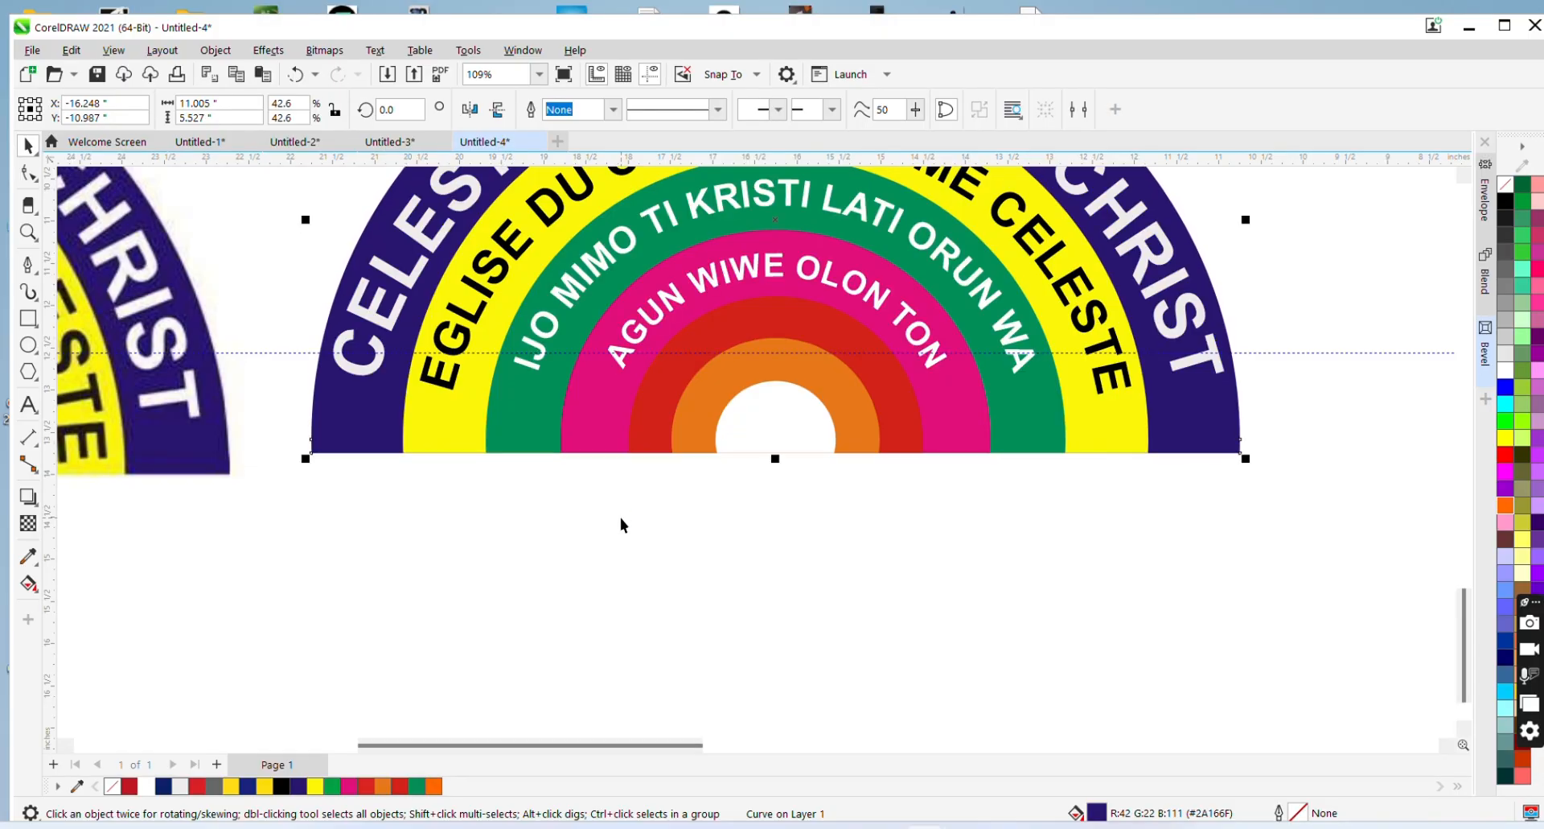
Scale the white half-circle up slightly to about 1.432 by 0.857 inches, keeping its centre and proportions
click(780, 422)
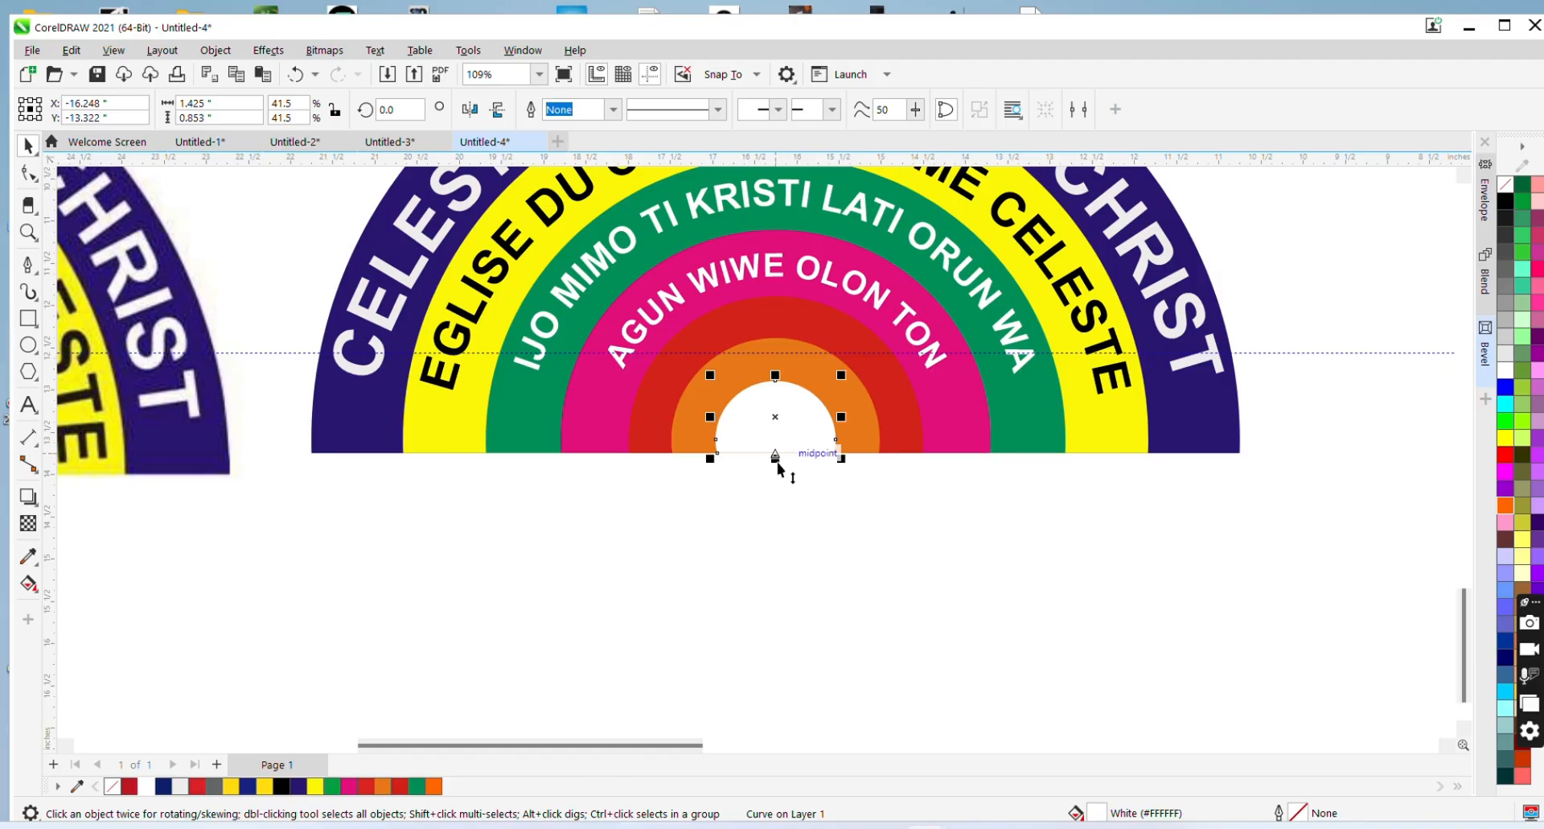
drag(777, 464, 777, 489)
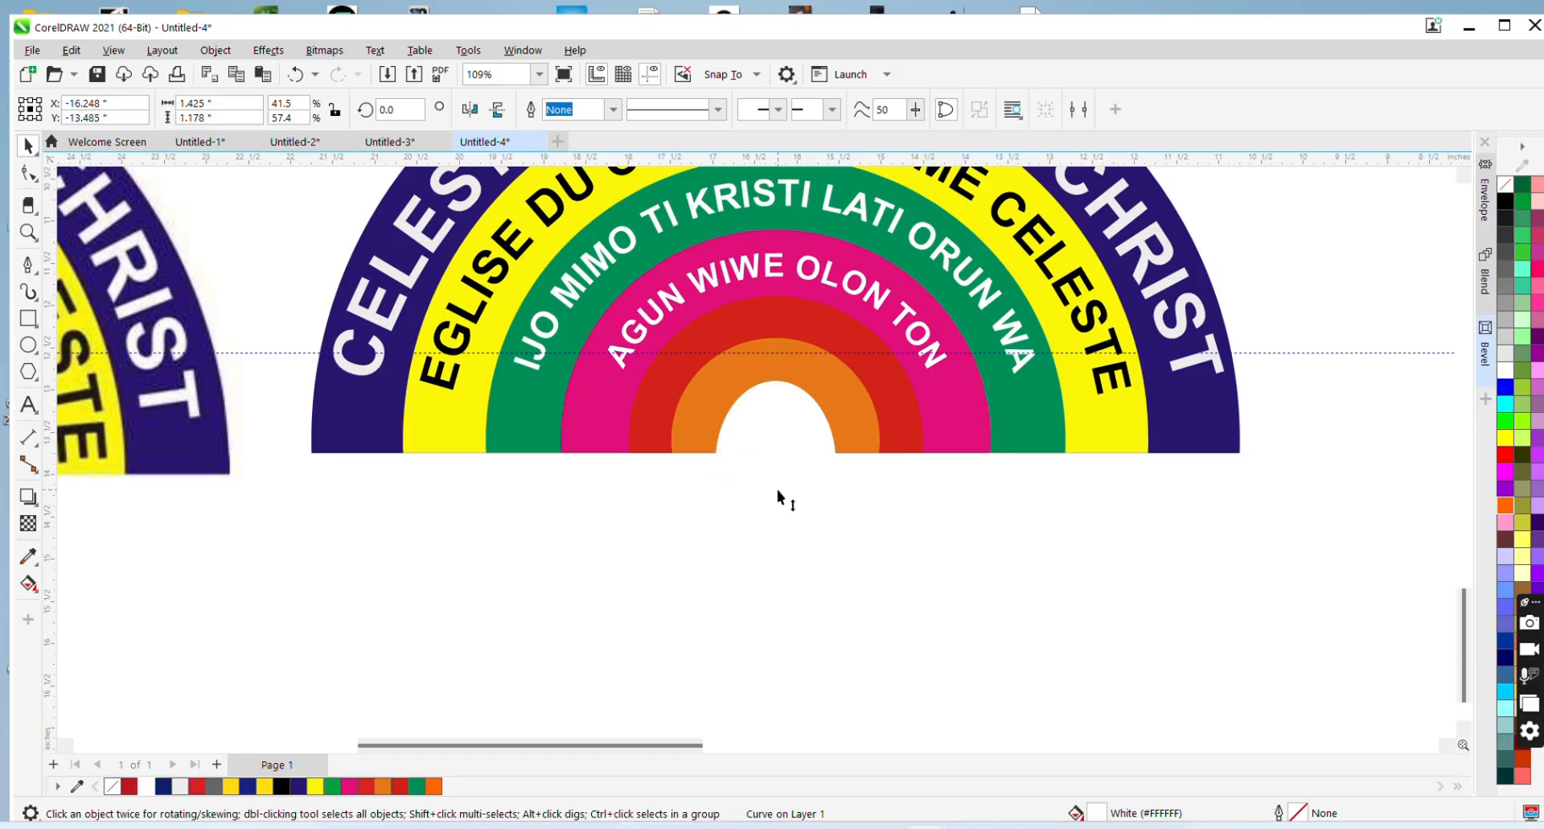
key(ctrl+z)
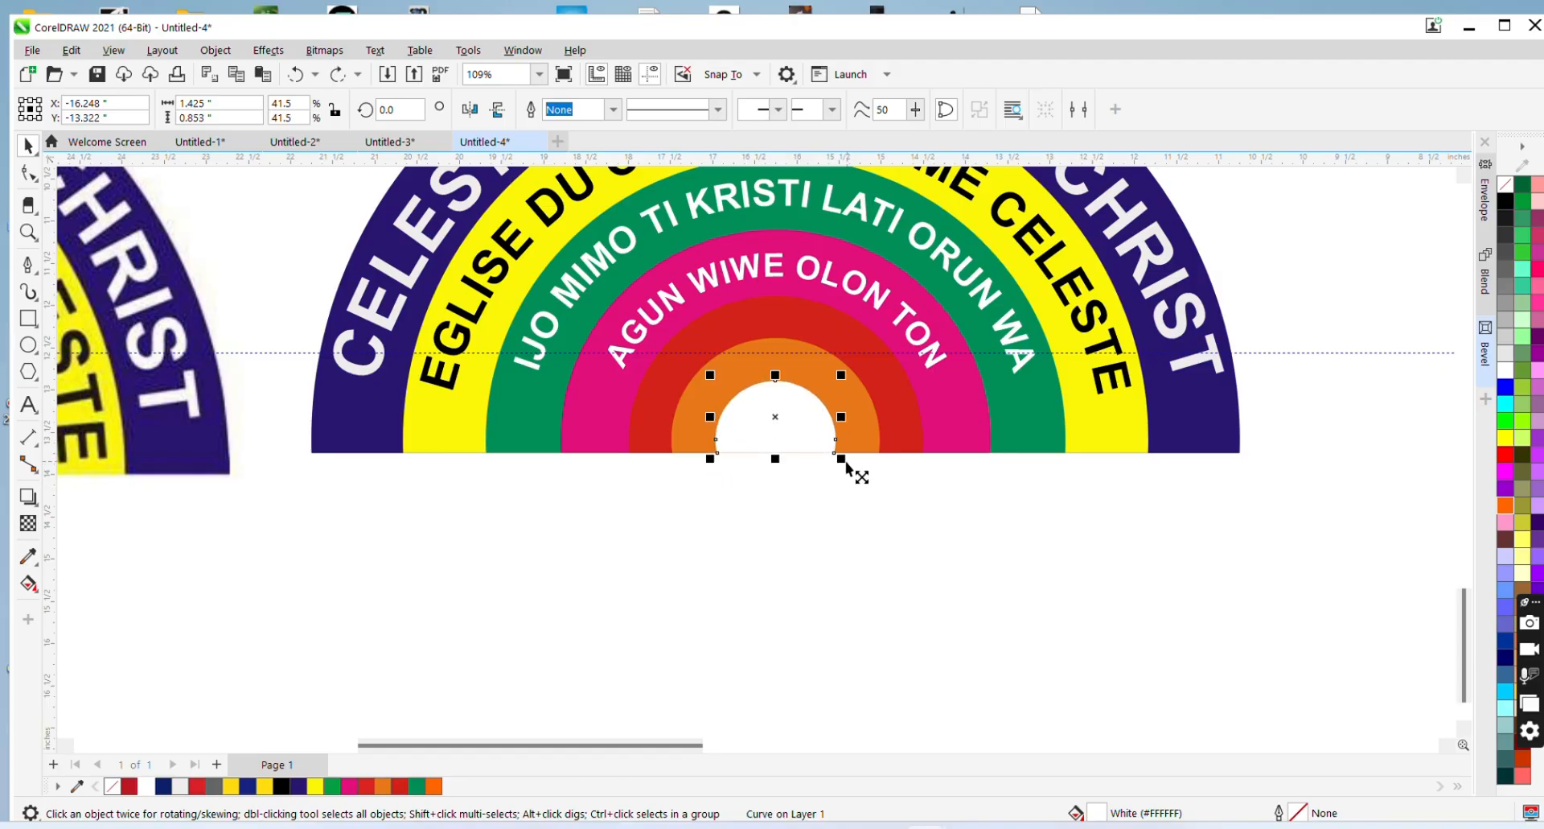
drag(851, 465, 851, 465)
Try to weld and then to combine the white half-circle with the navy outer band
shift+click(1222, 424)
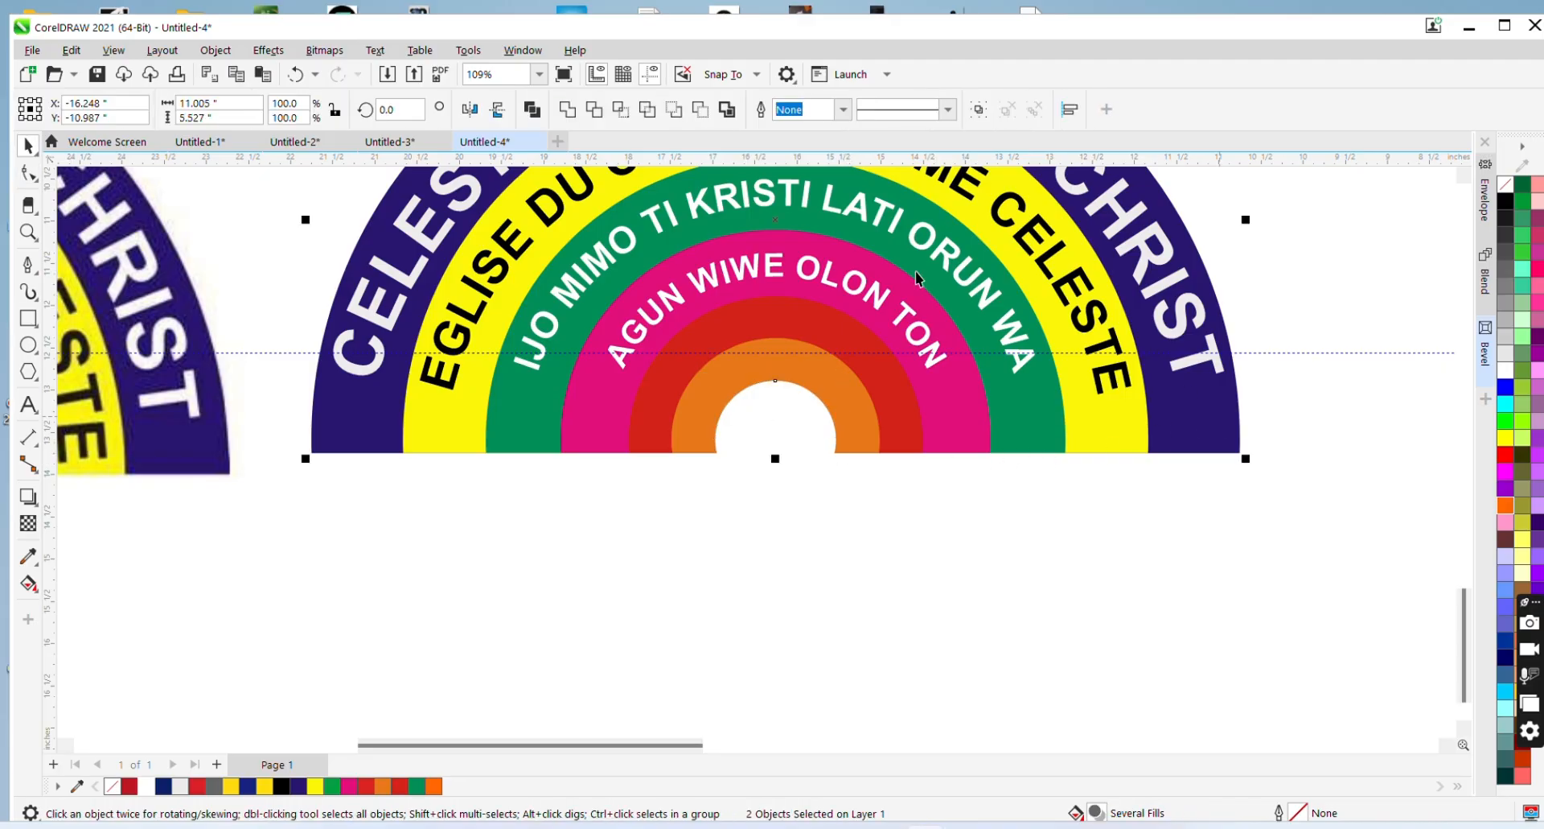
click(572, 114)
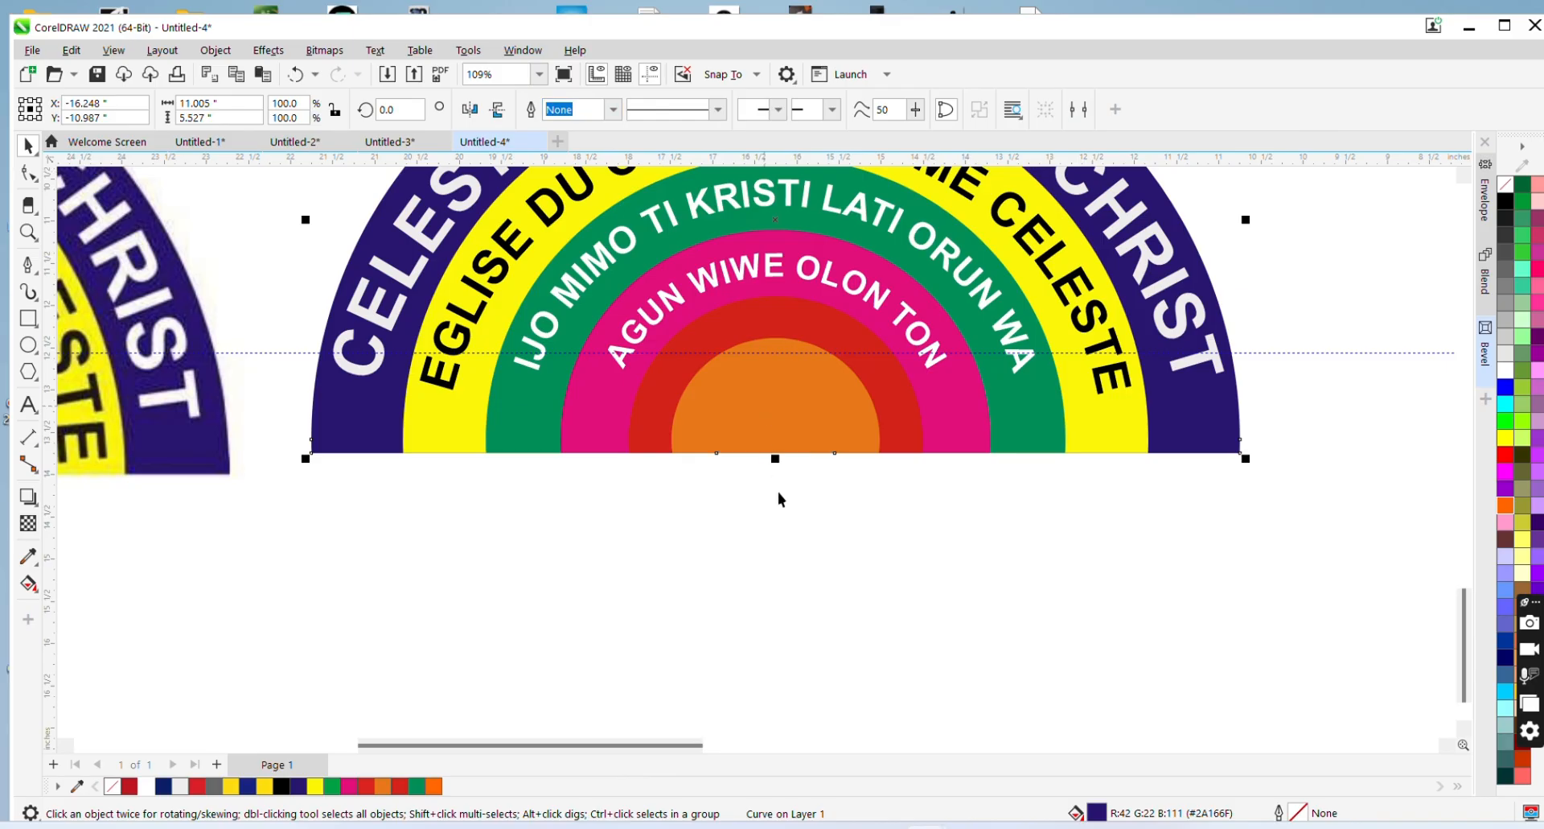
key(ctrl+z)
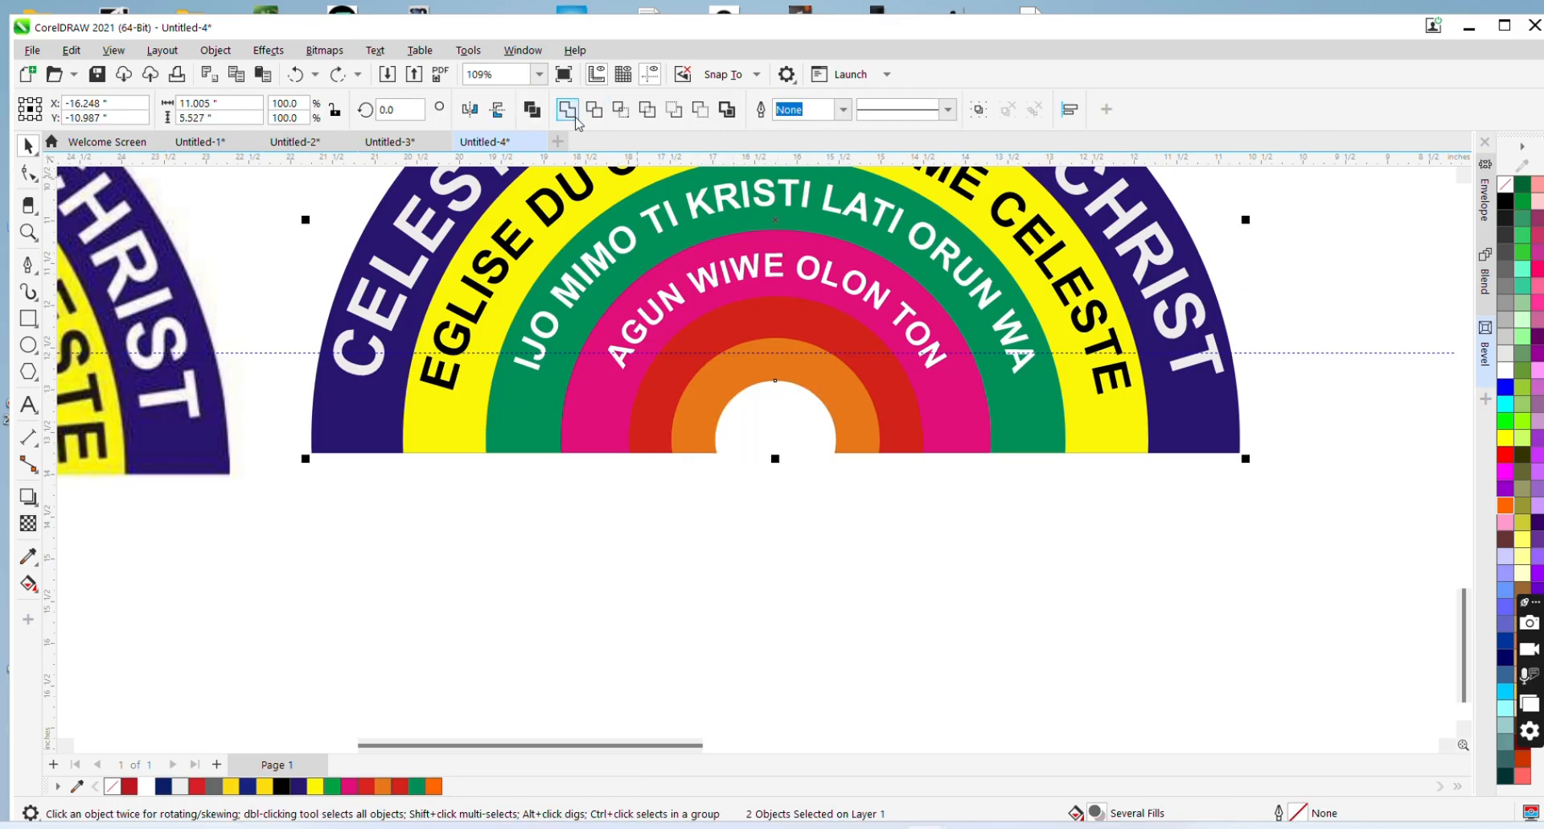
click(537, 114)
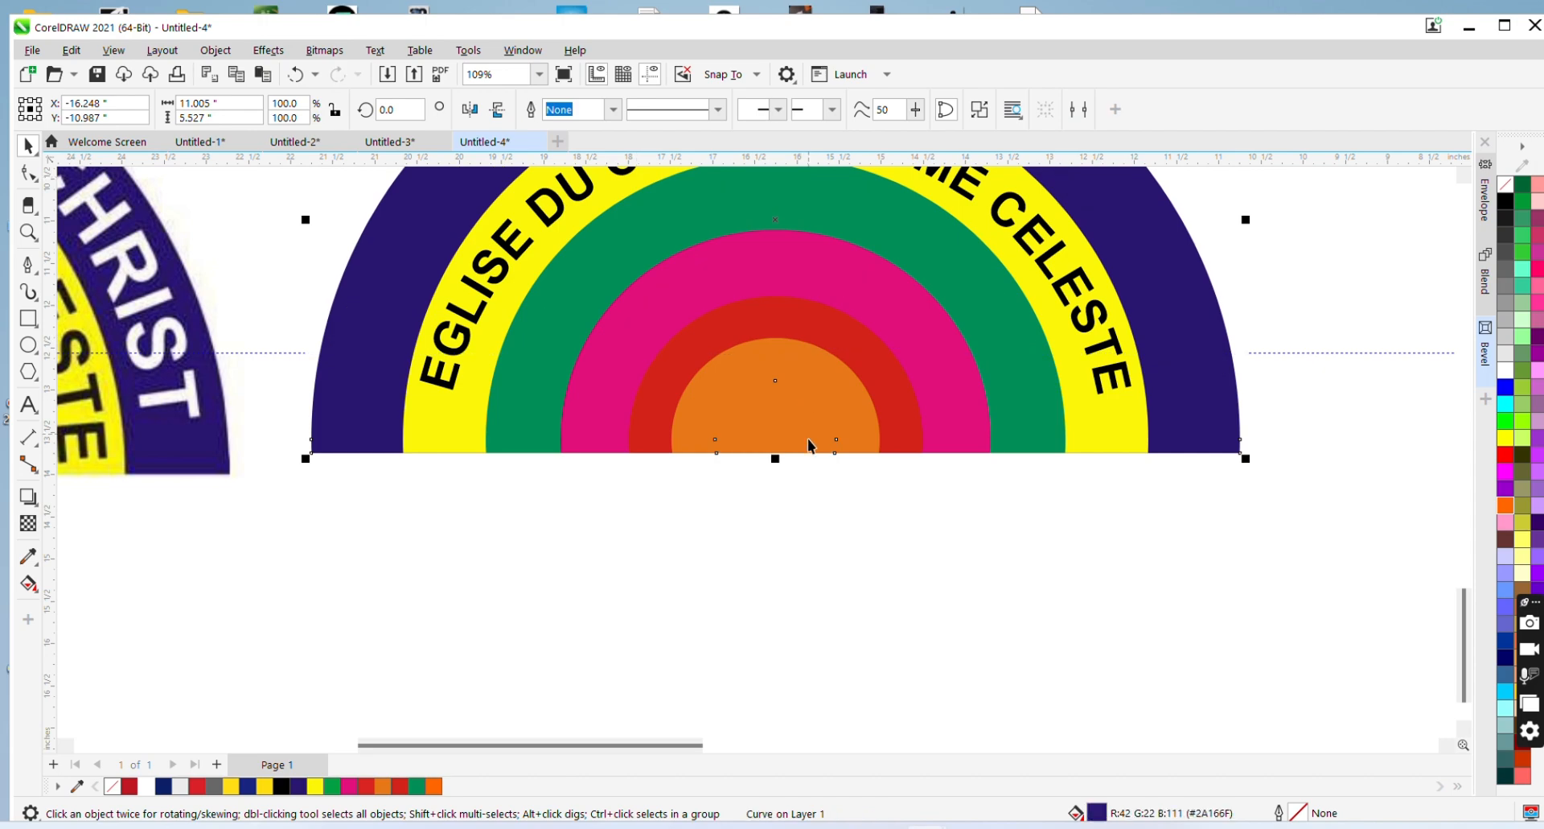
key(ctrl+z)
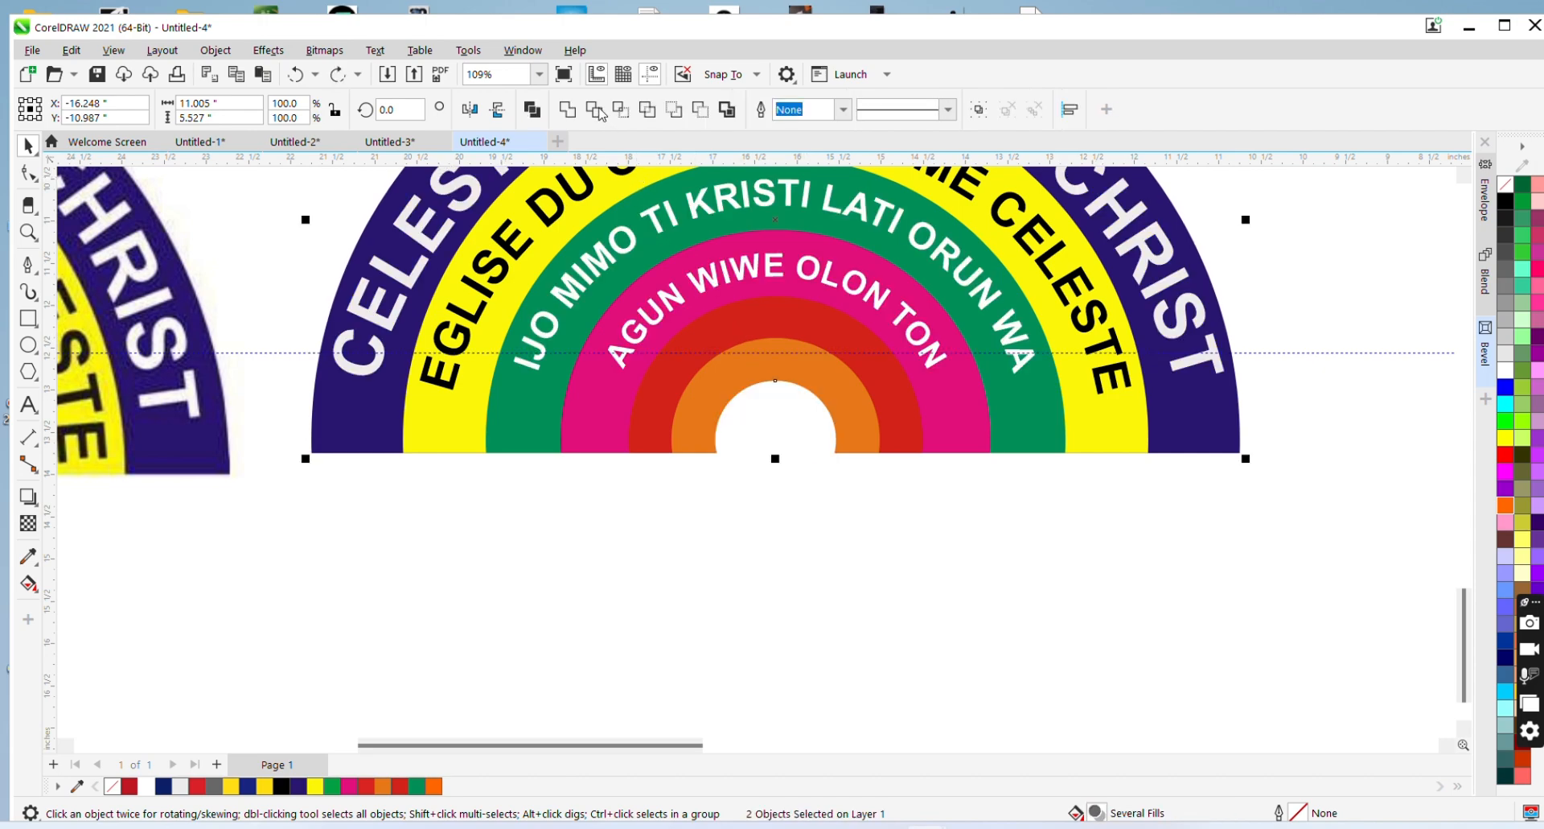
Trim the white half-circle's shape out of the navy outer band, keeping the half-circle at the centre of the arch
click(596, 111)
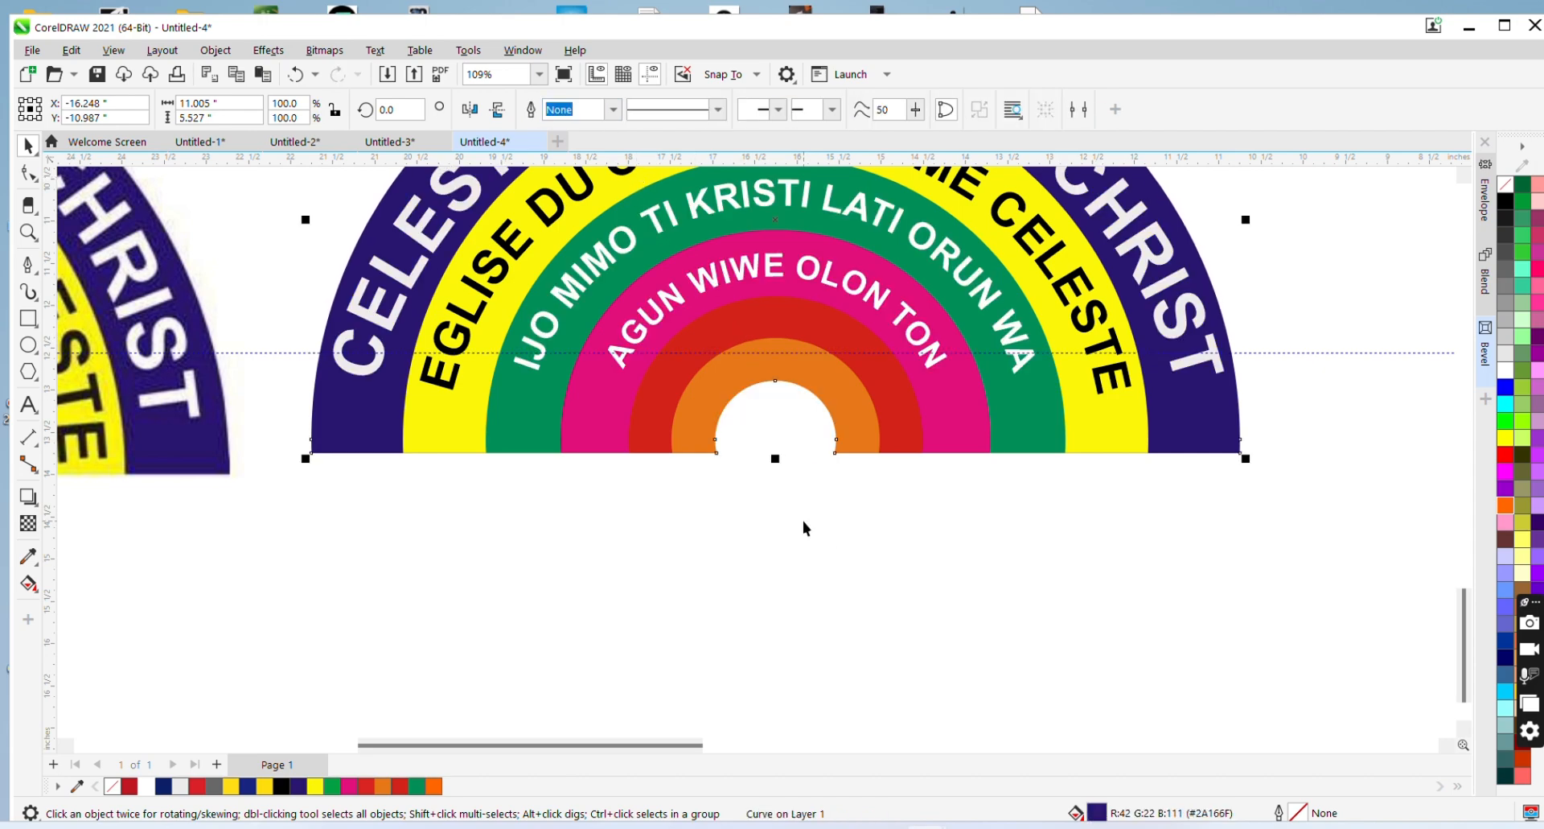
click(773, 438)
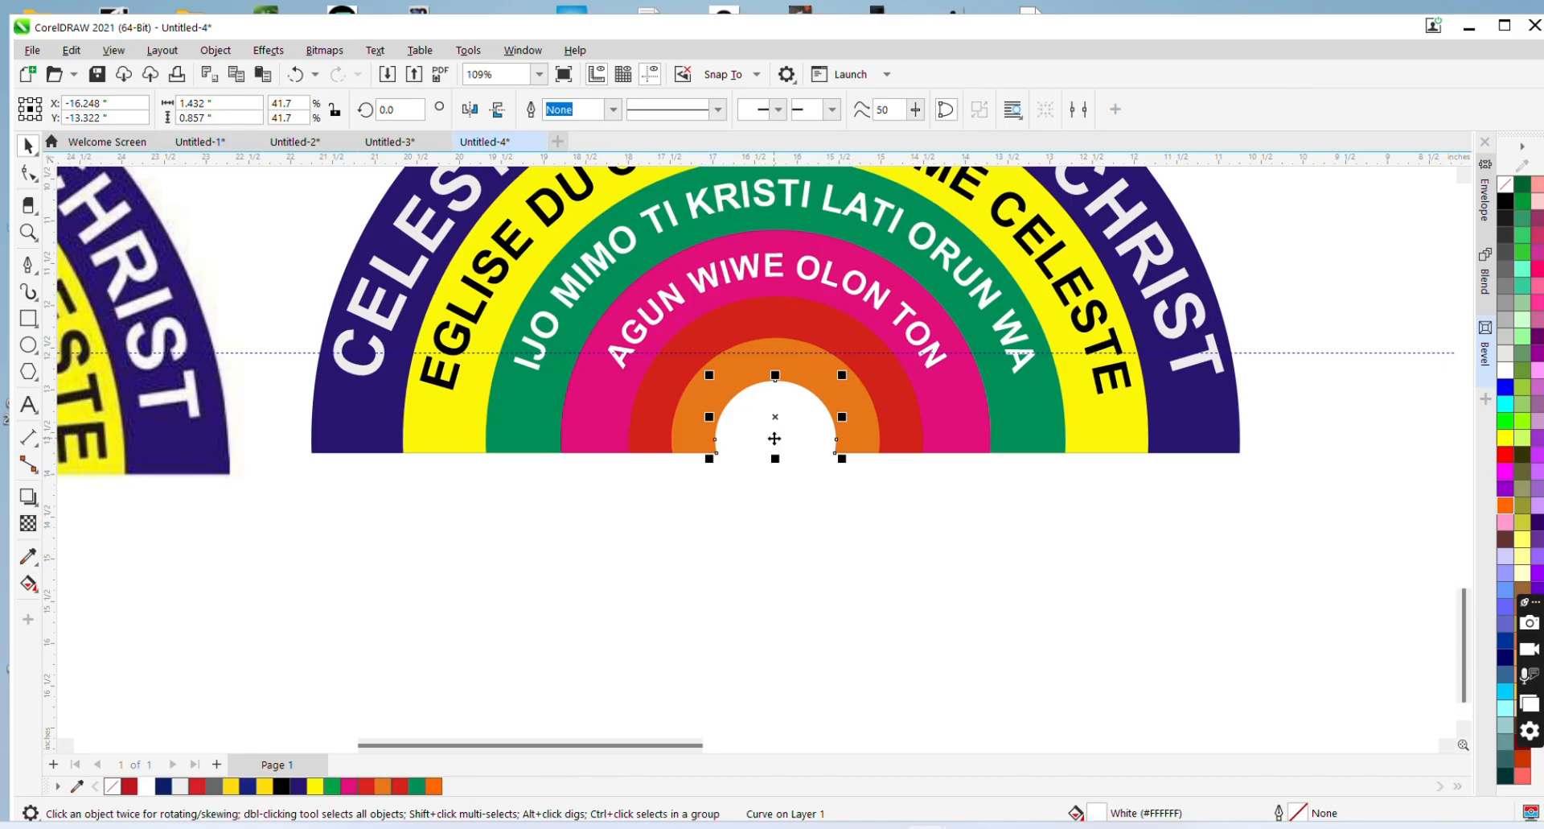
drag(774, 437, 779, 501)
key(ctrl+z)
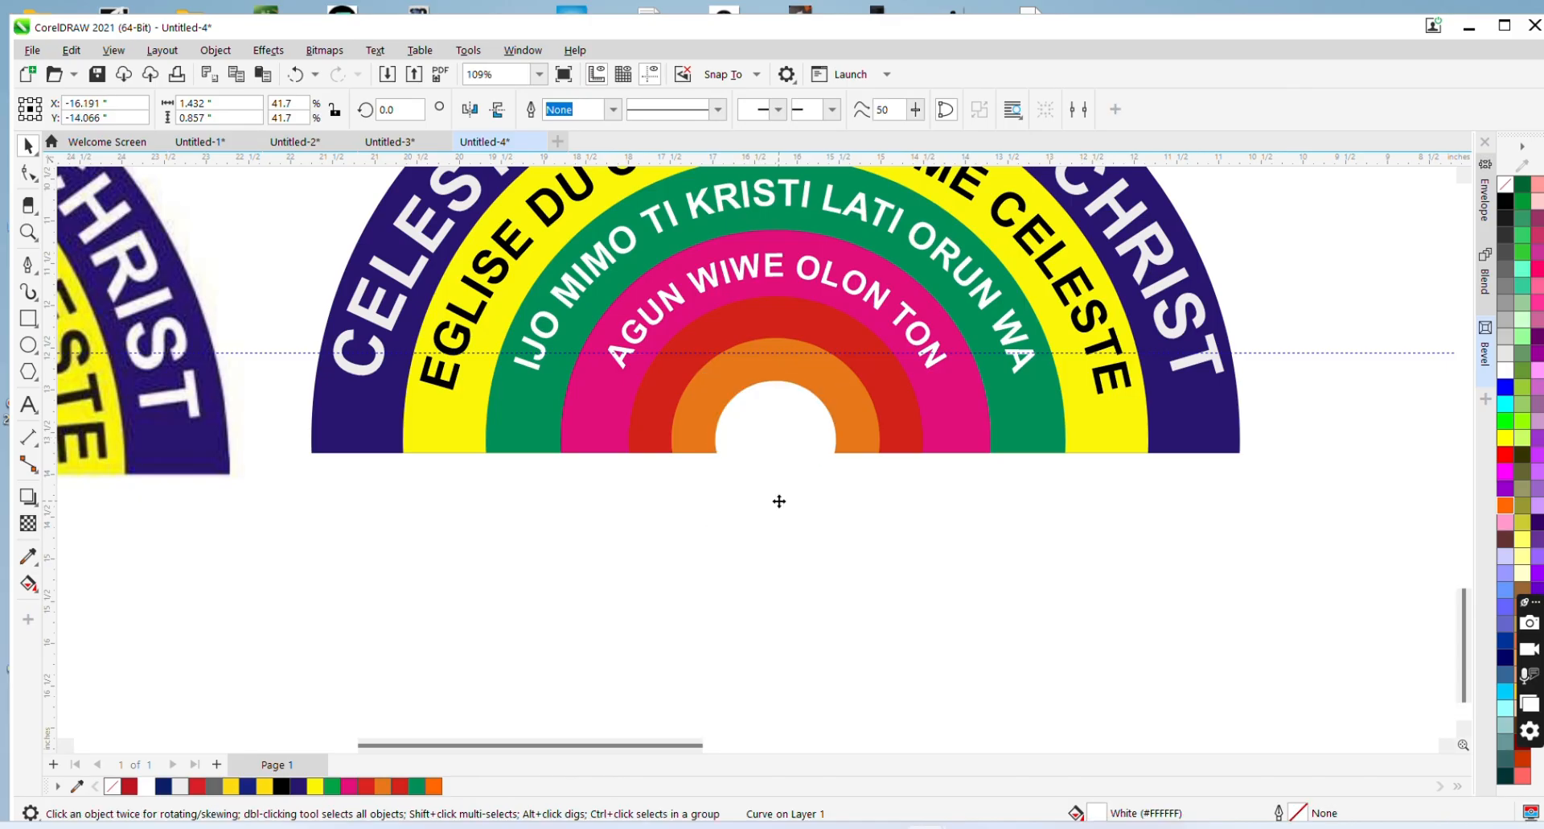
Trim the white half-circle's shape out of the orange band and delete the white half-circle
shift+click(857, 426)
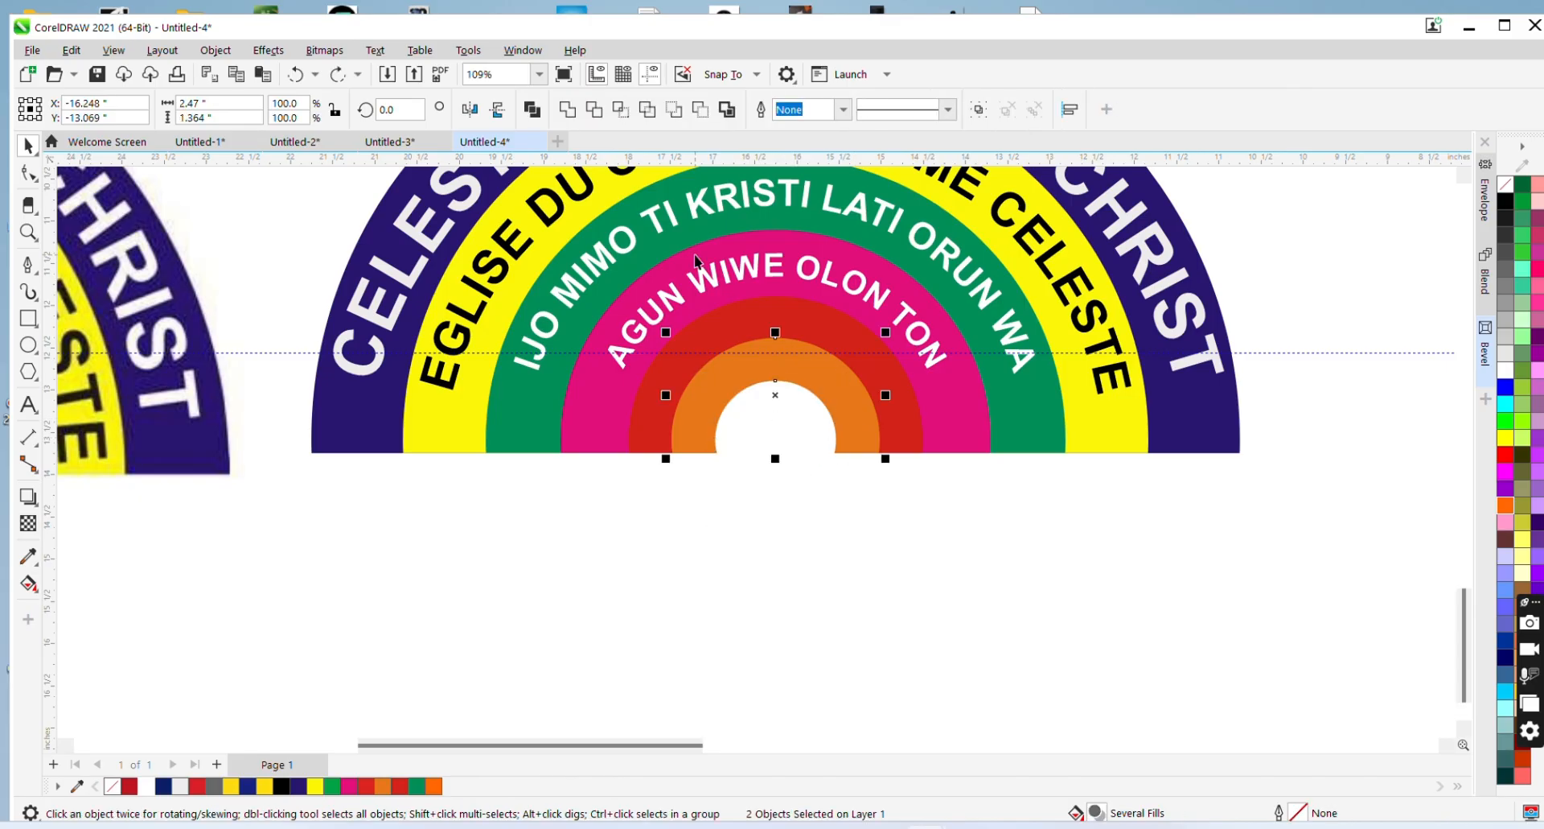
click(594, 110)
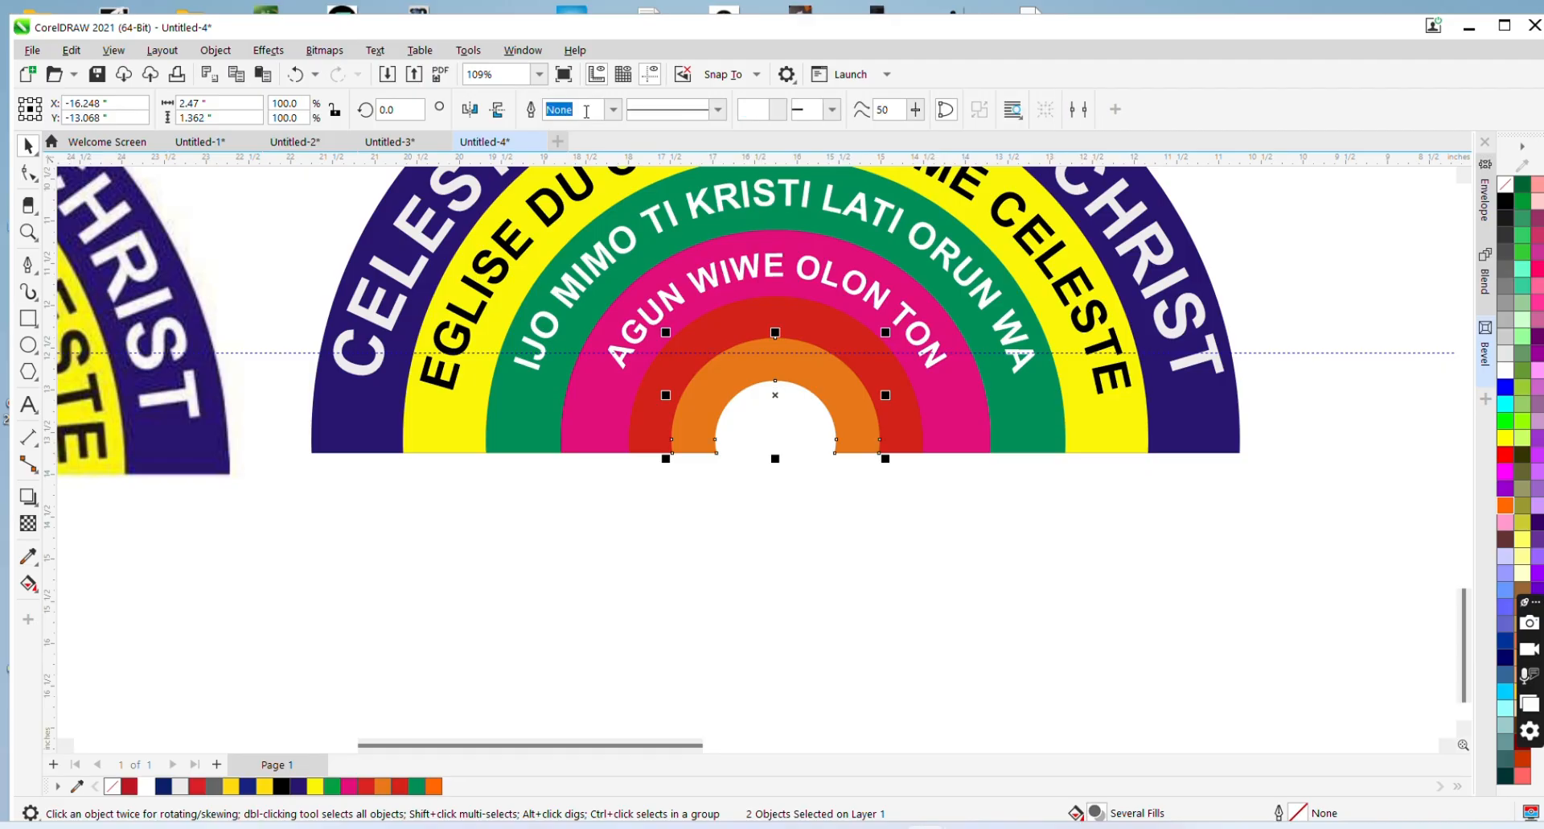
click(777, 510)
click(790, 446)
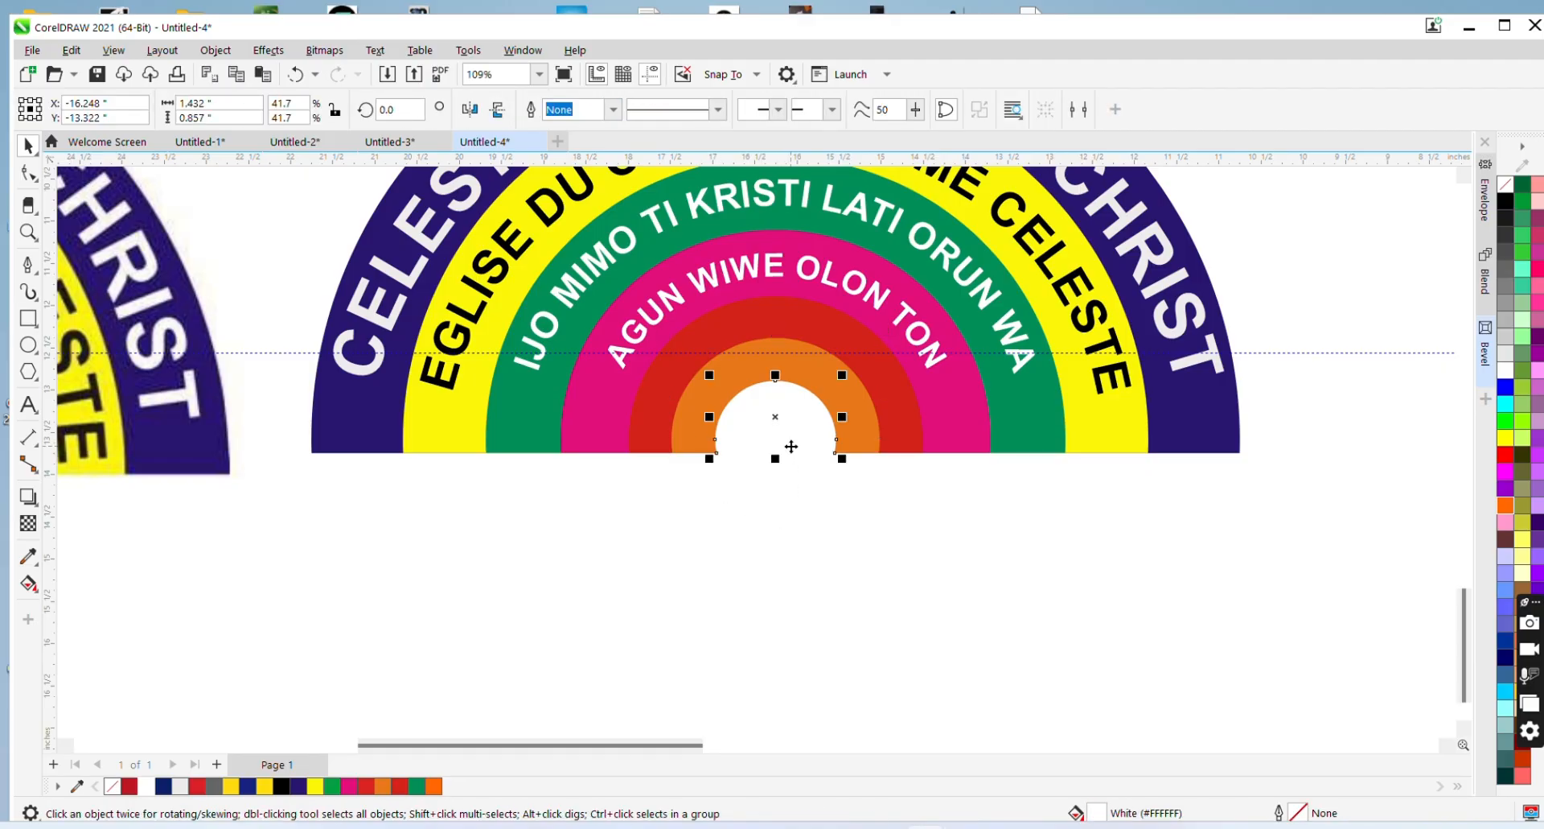
key(Delete)
Undo the deletion of the white half-circle at the centre of the arch
click(792, 443)
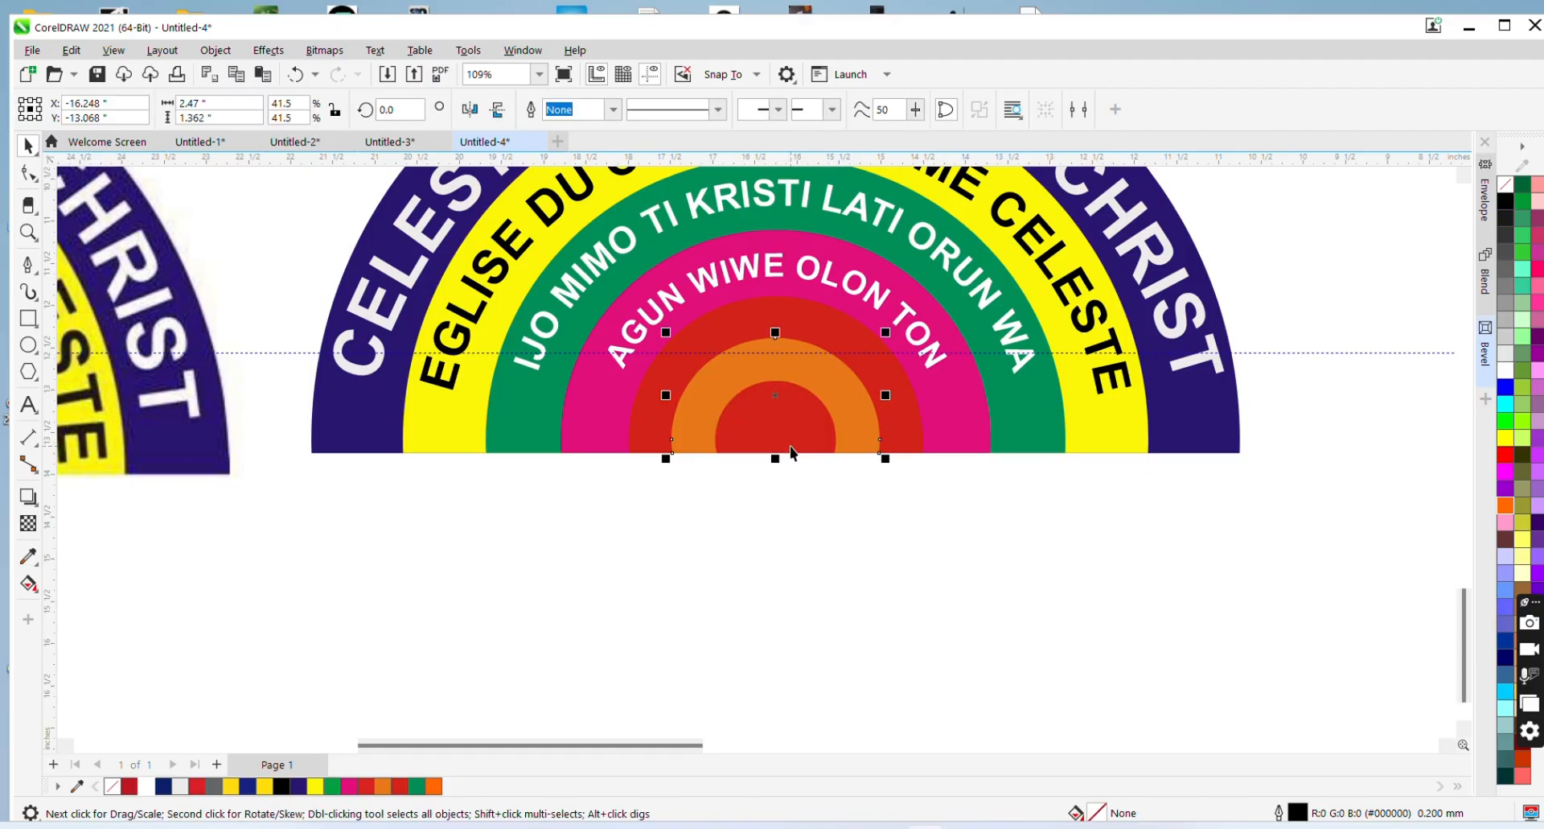
click(783, 444)
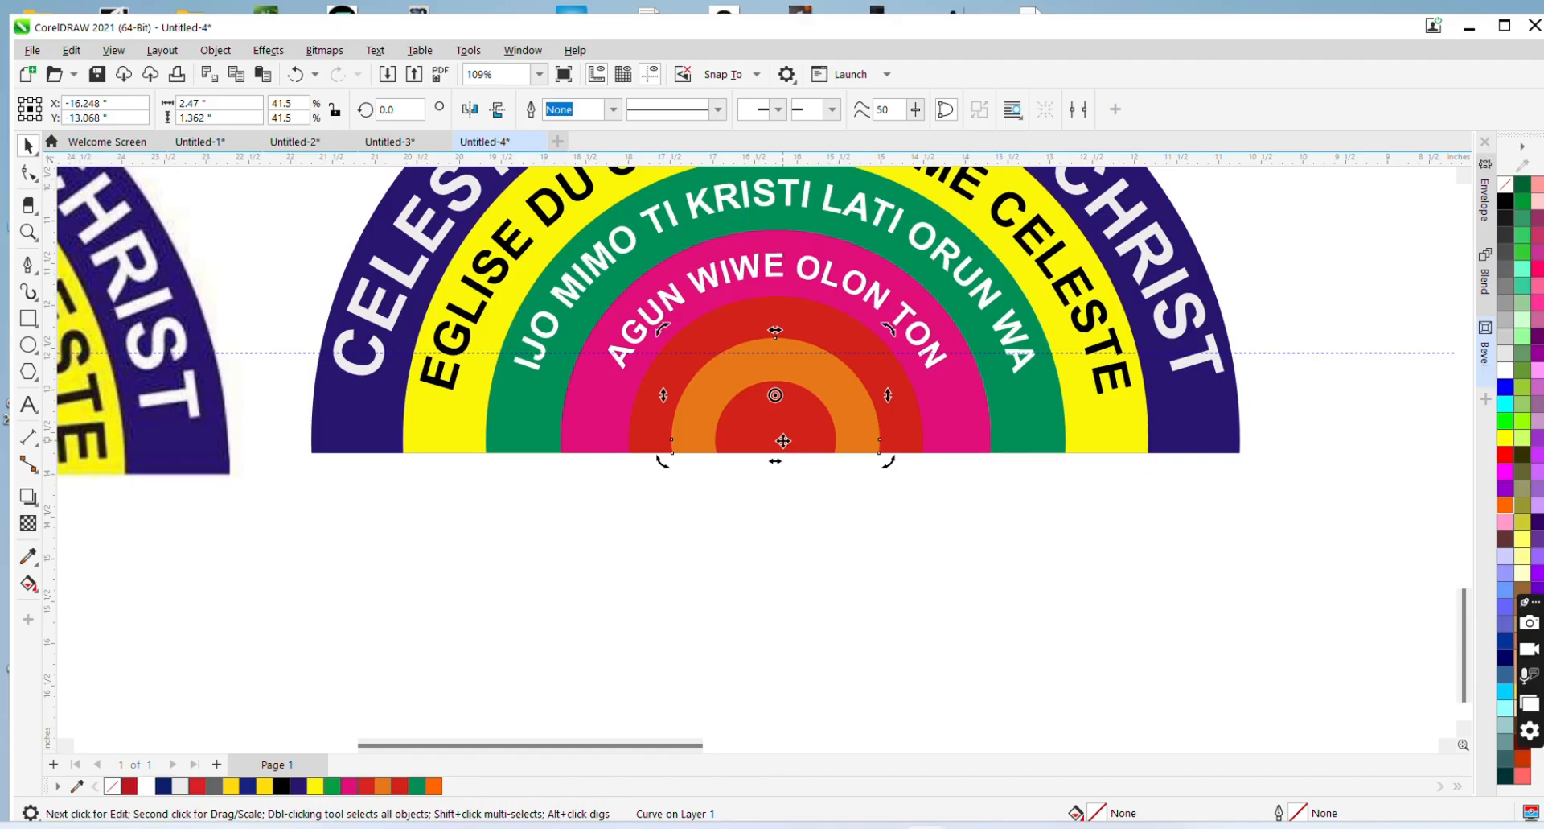
click(783, 444)
key(ctrl+z)
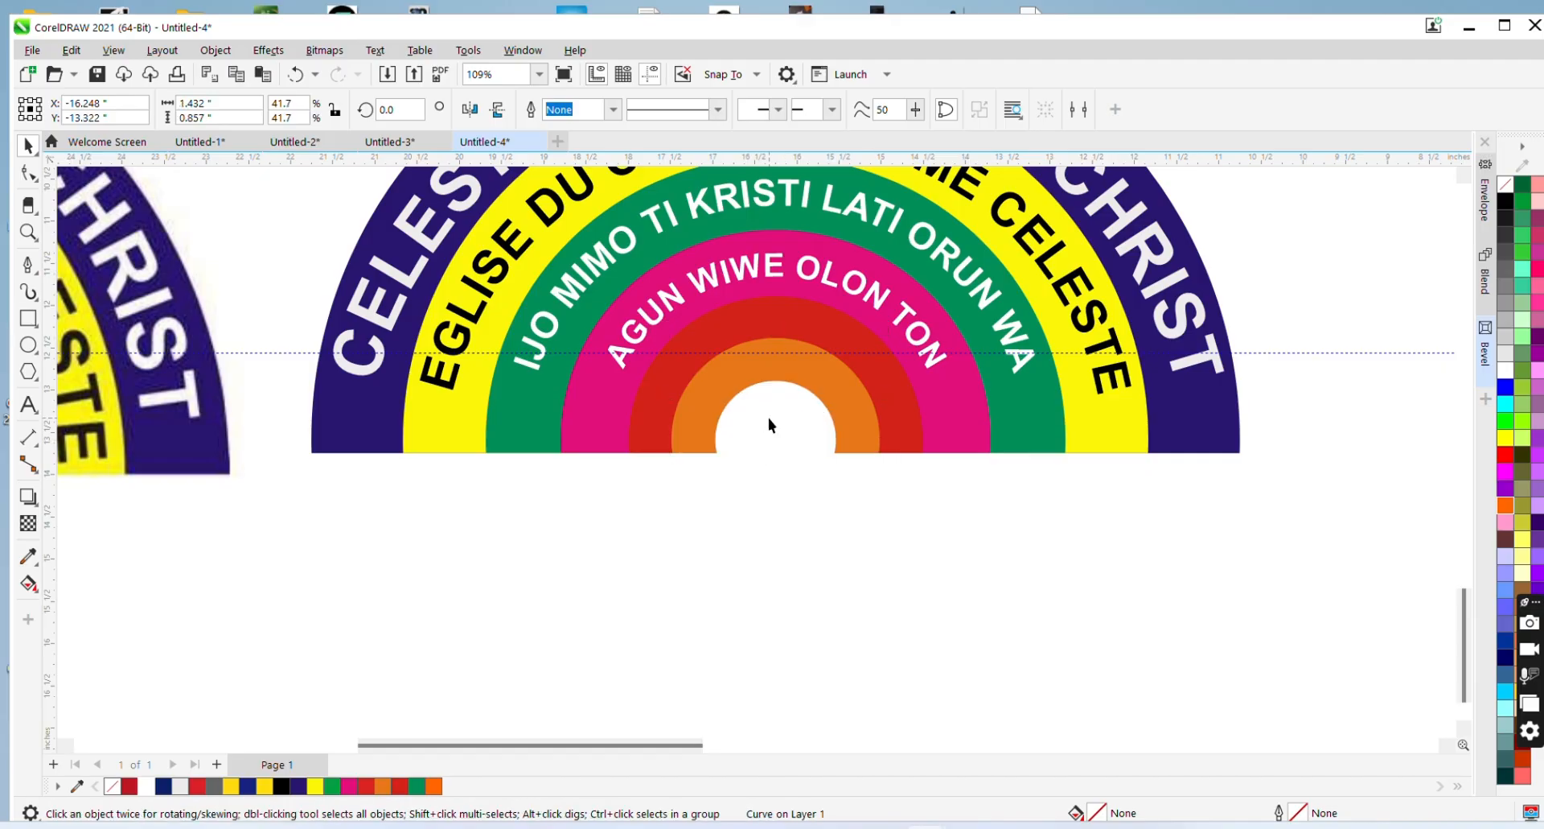
key(F10)
key(space)
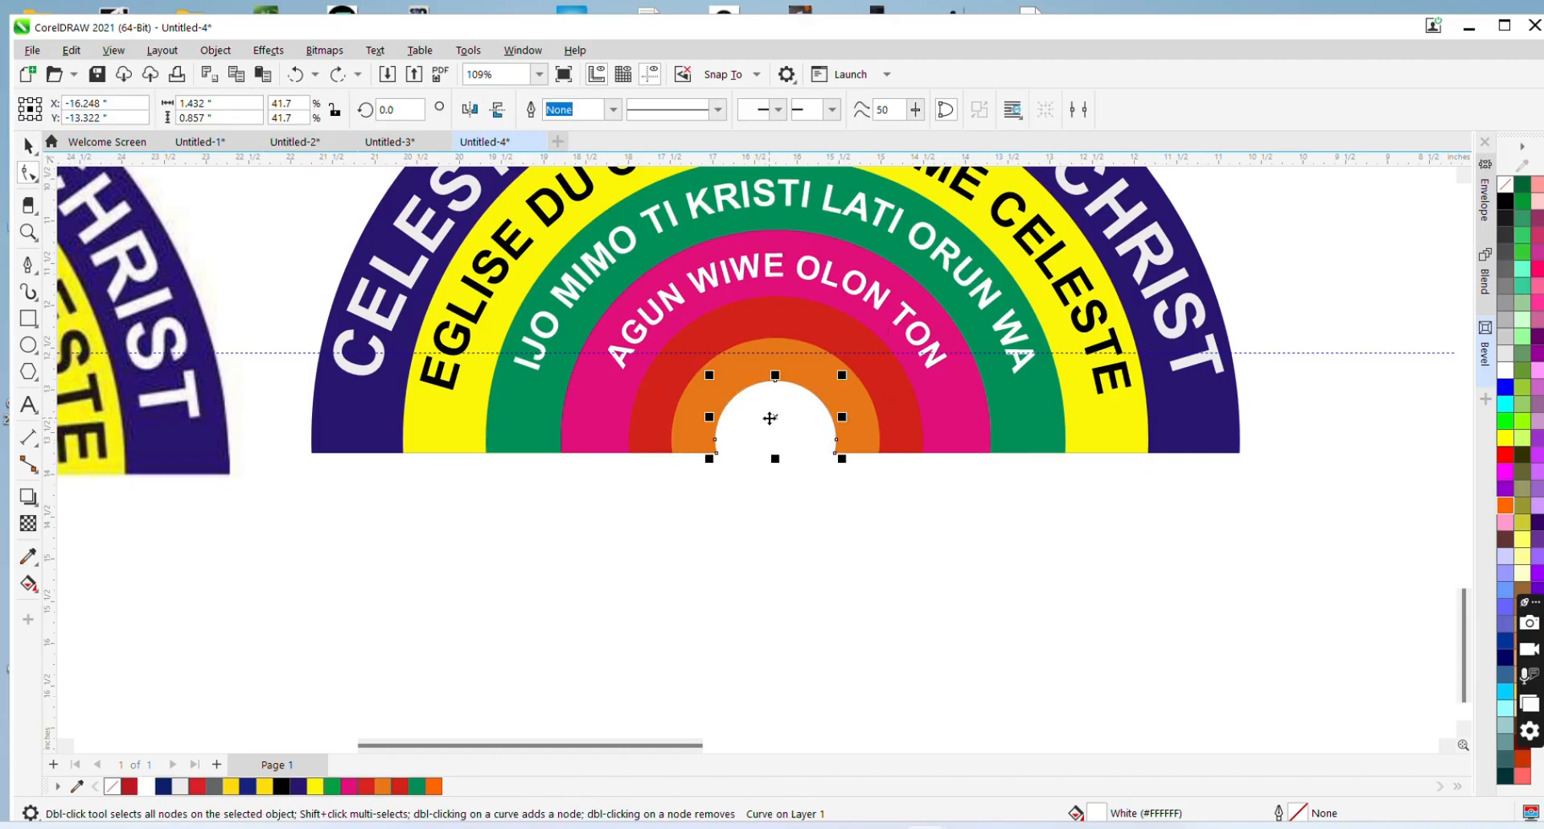
Try to trim the white half-circle out of the orange band and move it below the arch
shift+click(700, 408)
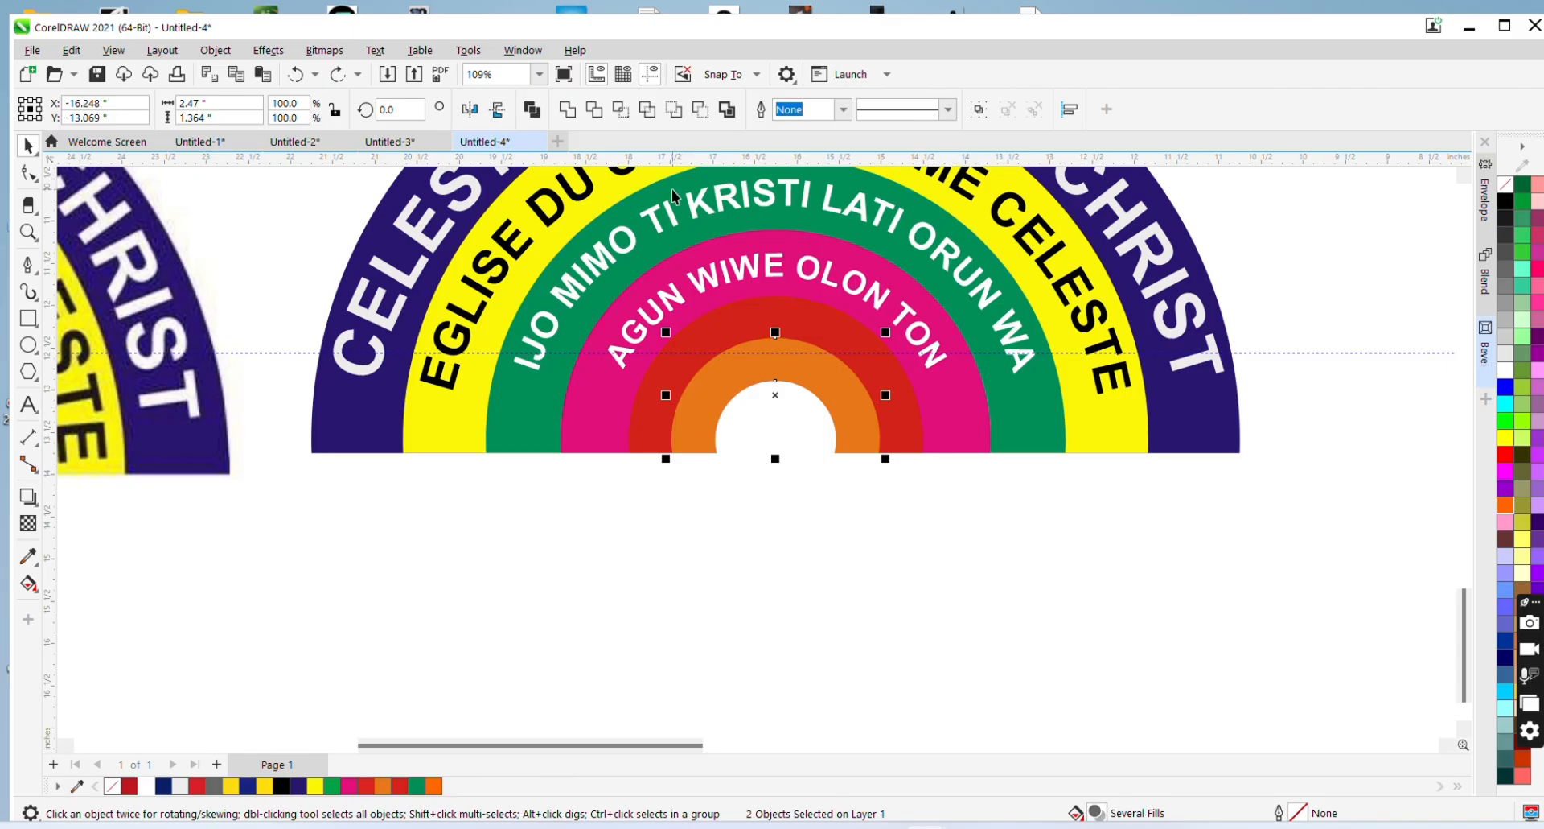
click(593, 109)
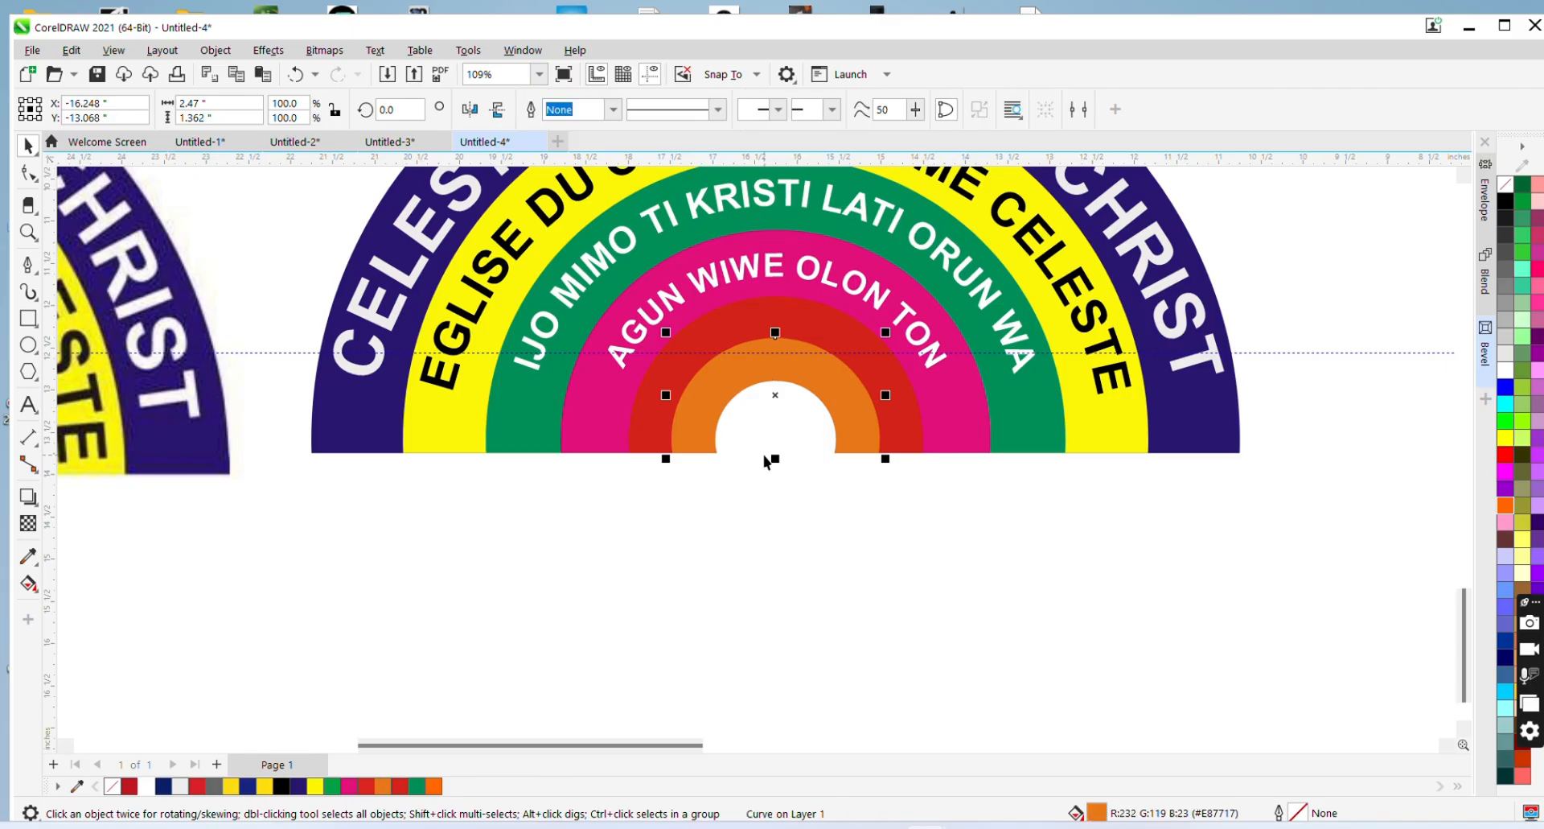
click(813, 485)
click(806, 403)
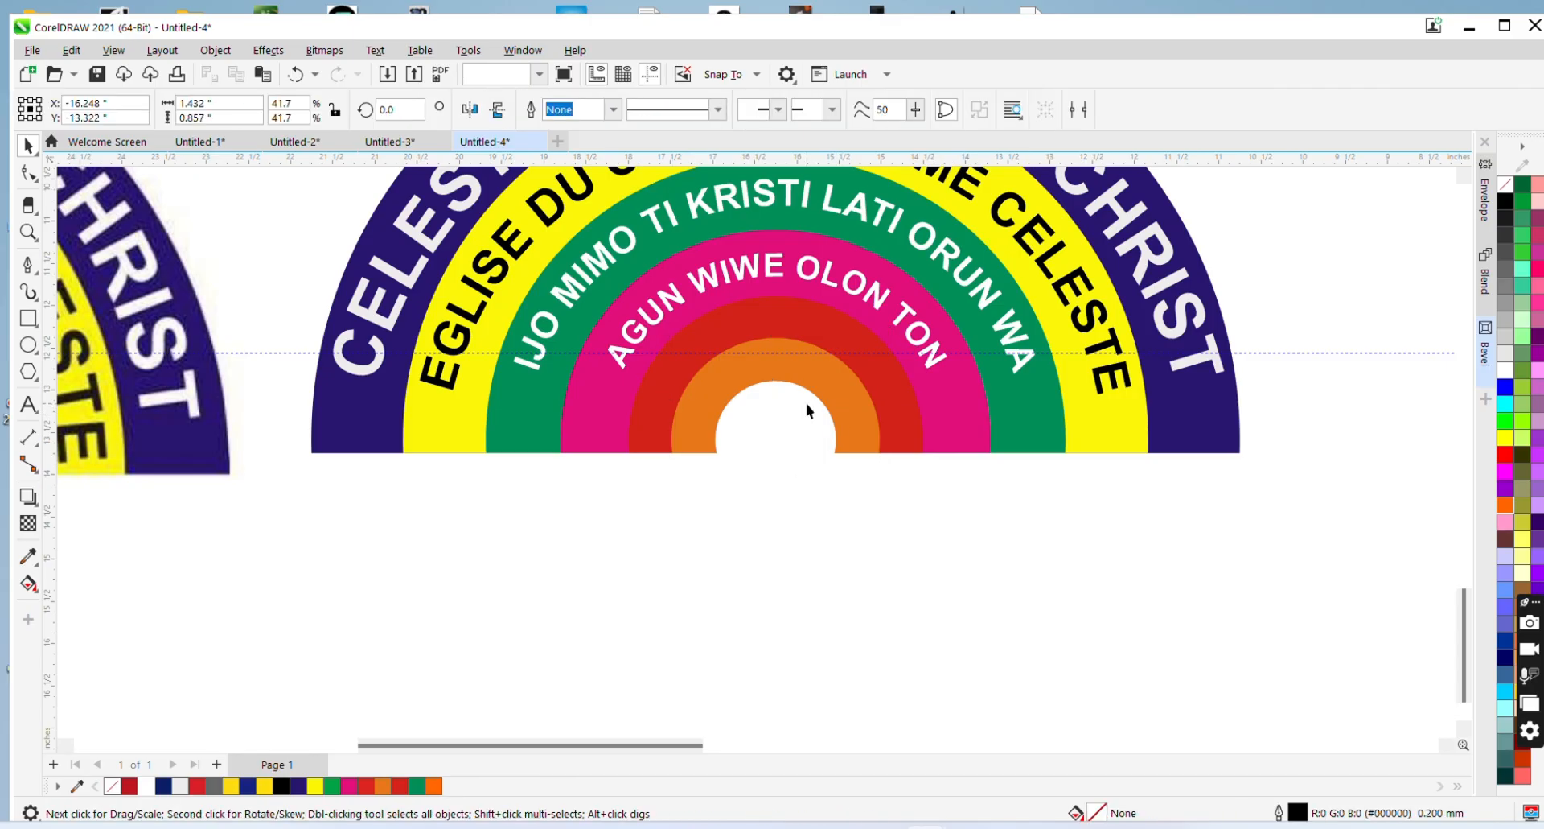
drag(668, 569, 885, 370)
drag(789, 428, 820, 521)
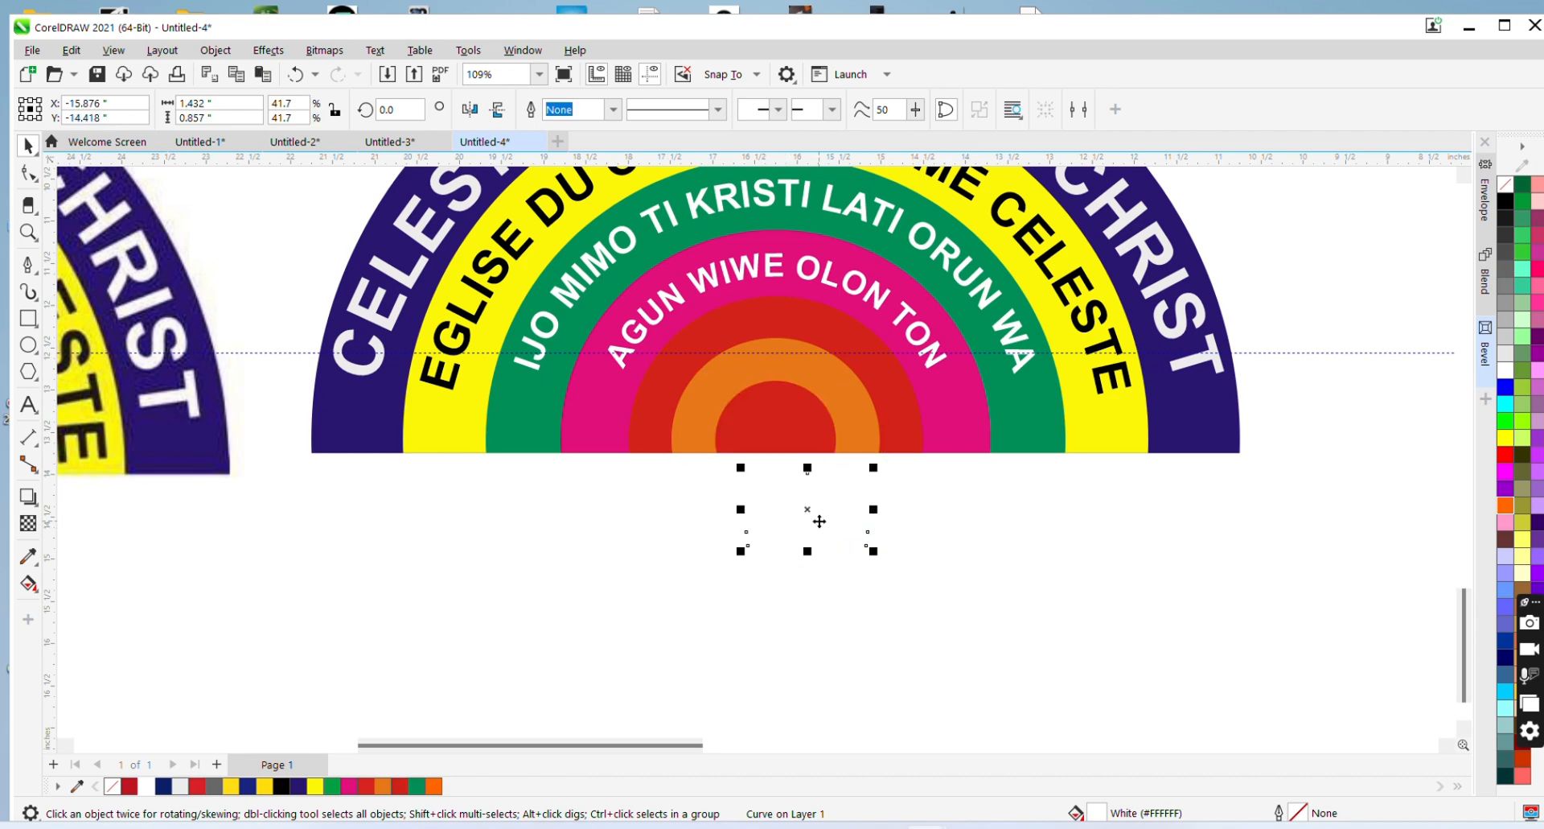
click(784, 434)
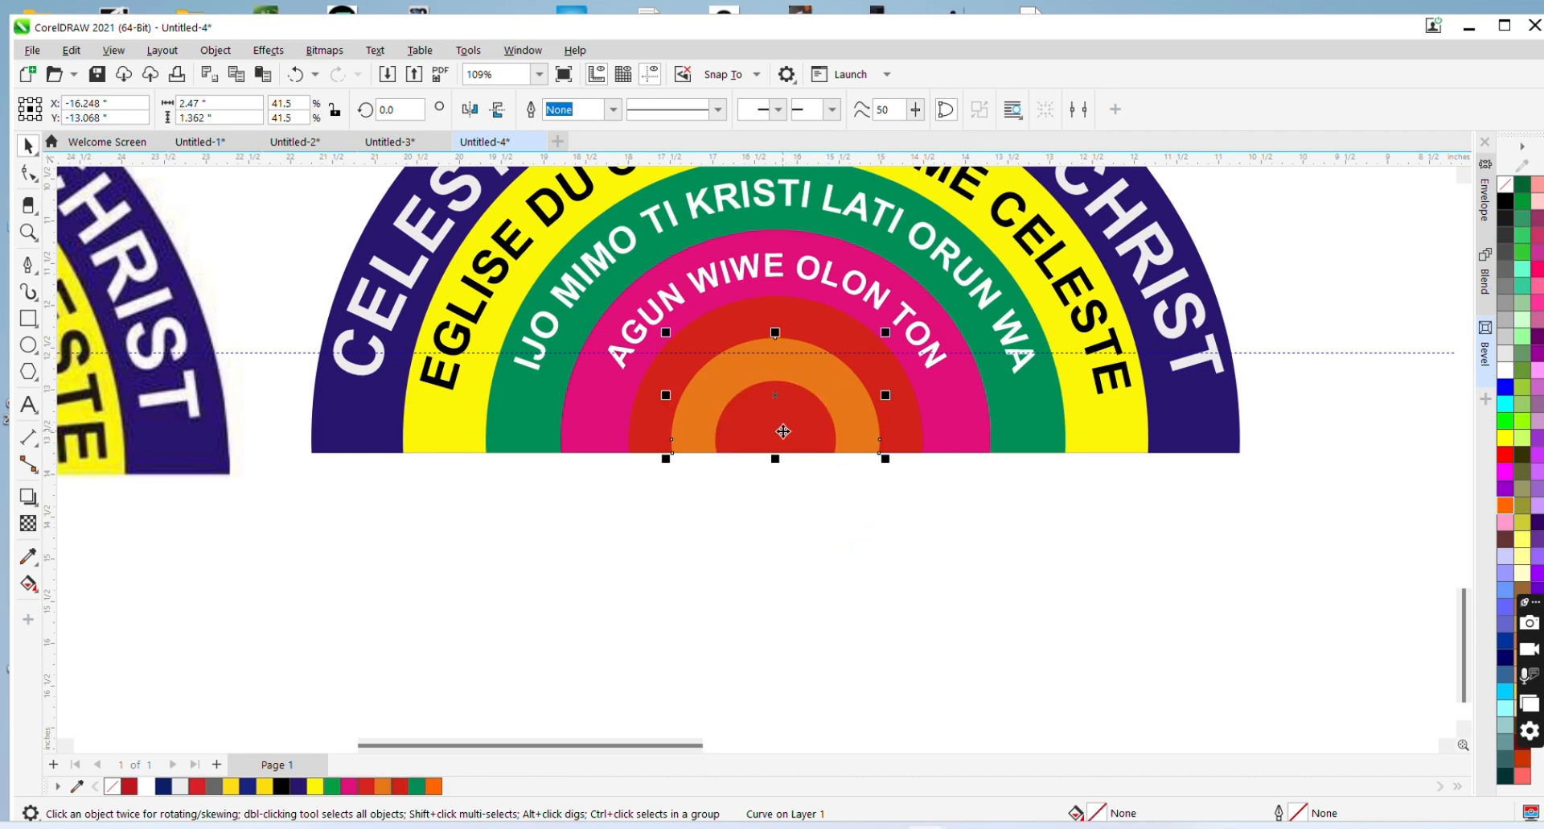
key(ctrl+z)
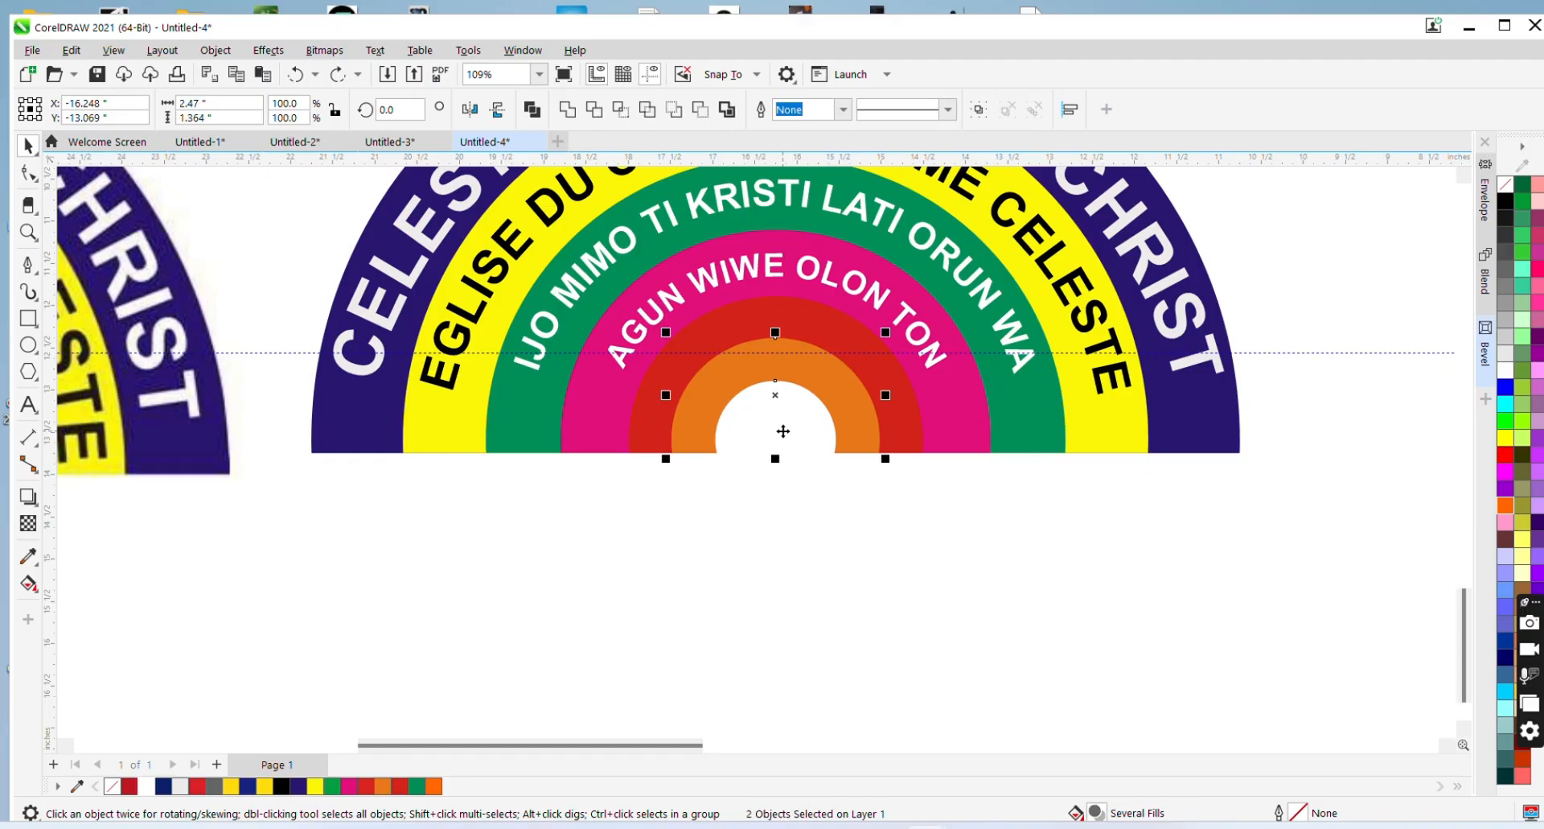
Trim the white half-circle's shape out of the orange band
click(784, 407)
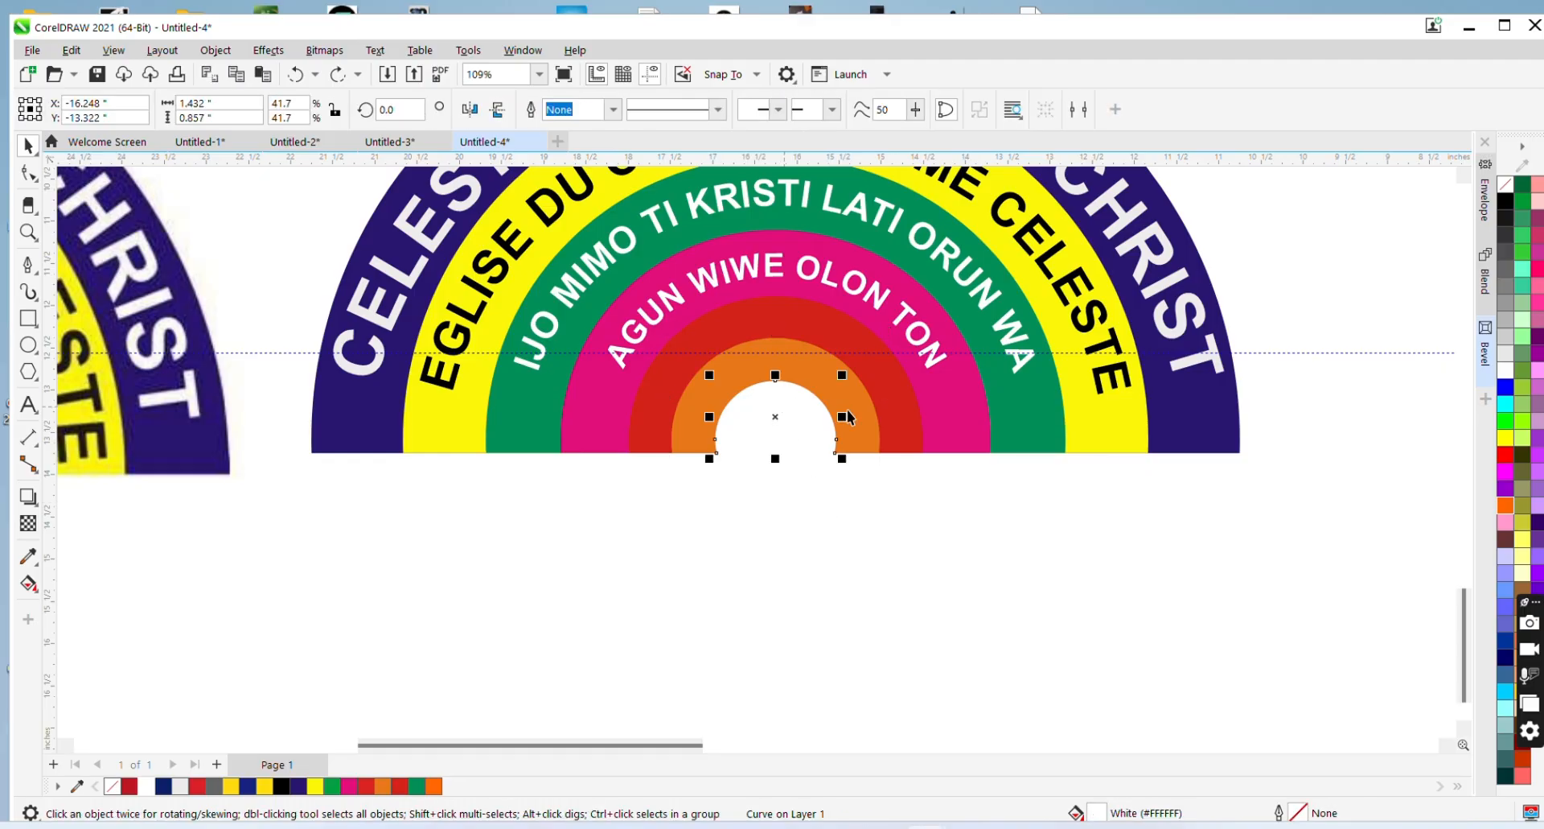
shift+click(856, 418)
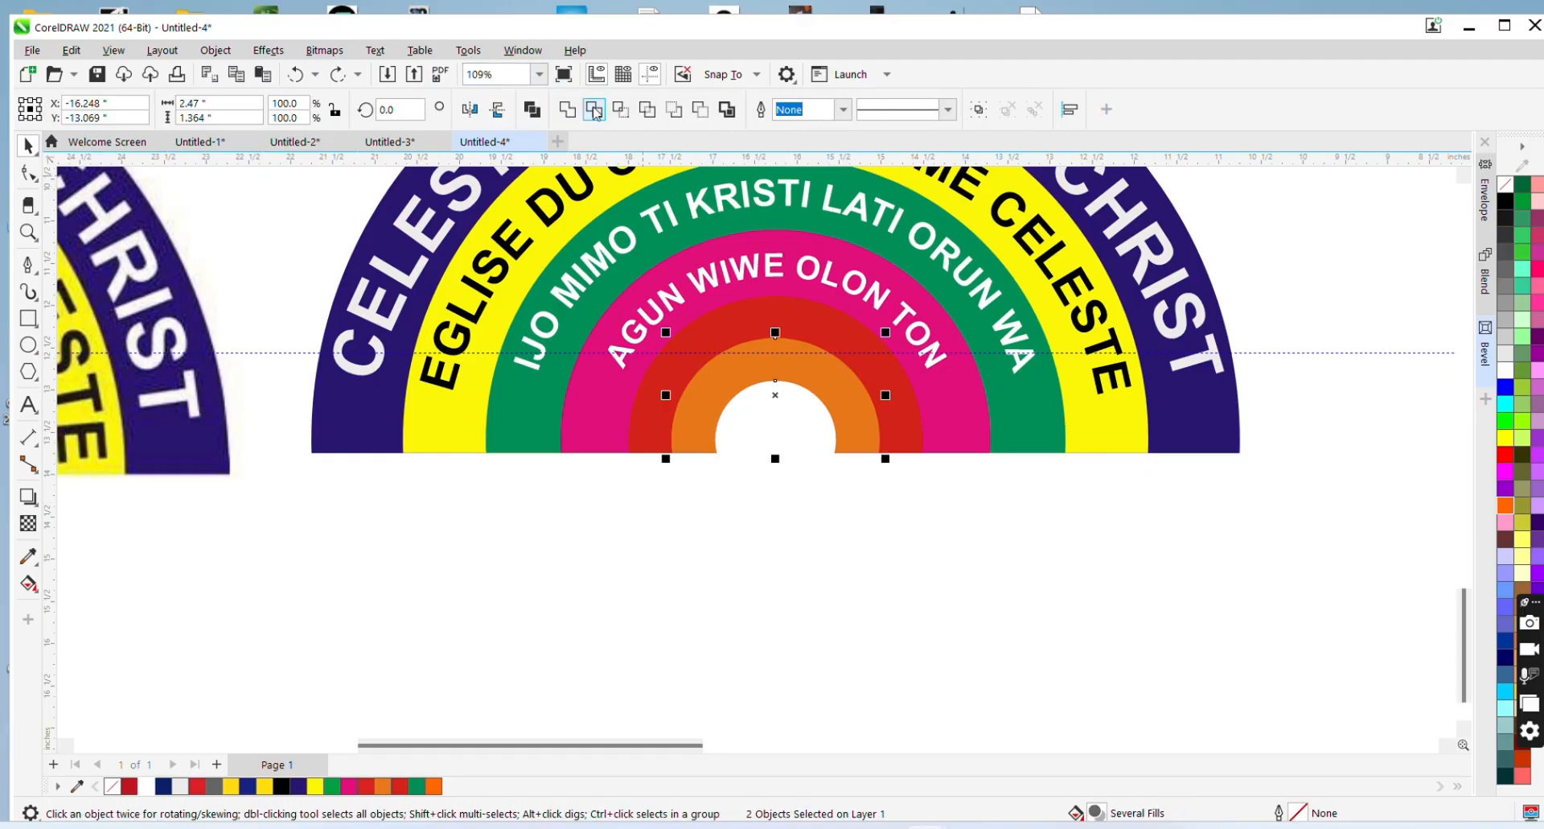
click(596, 111)
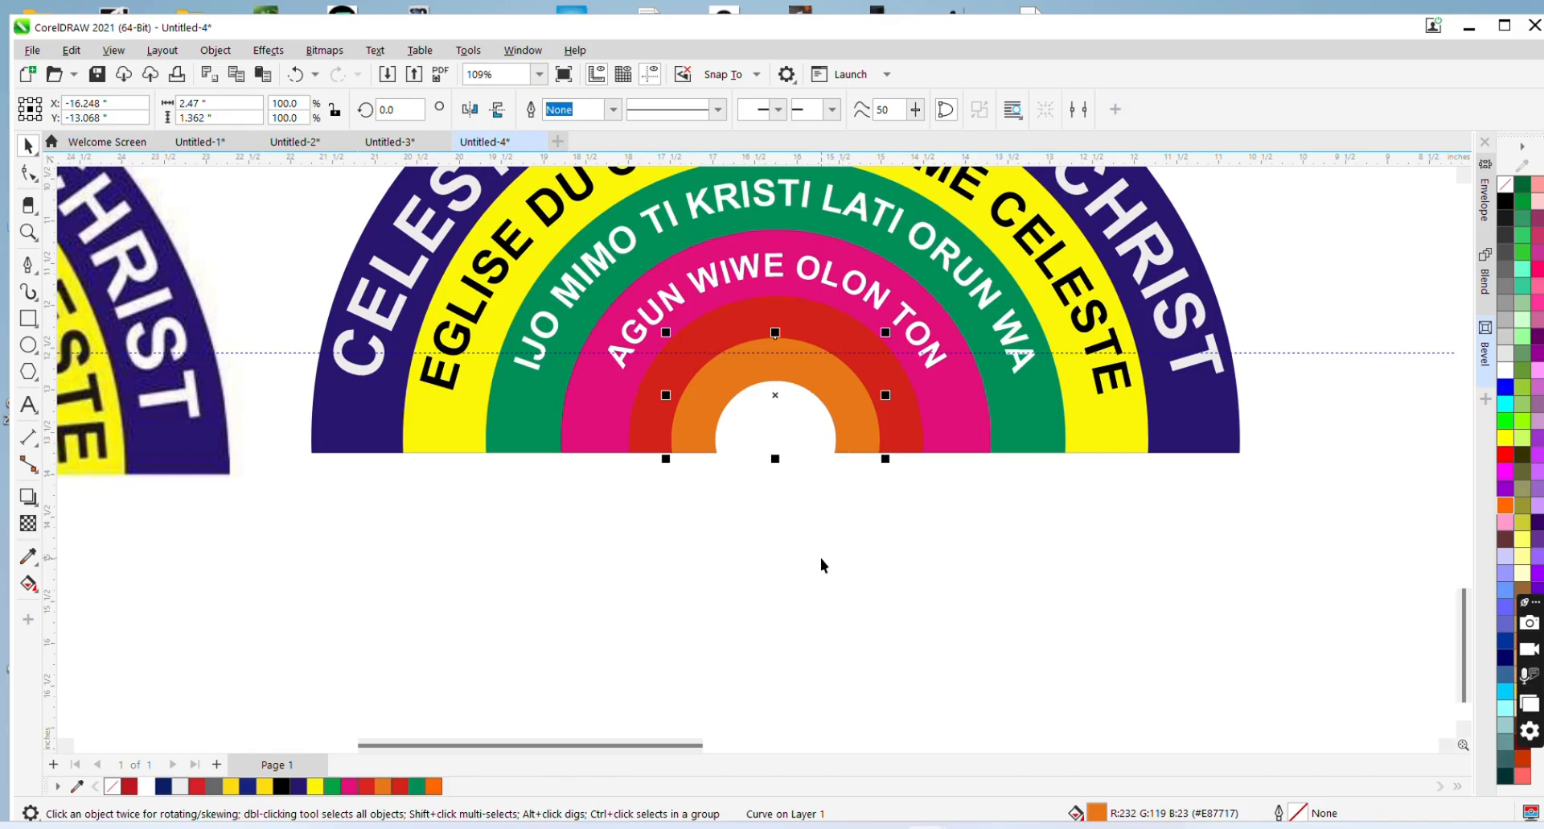
Intersect the white half-circle with the orange band twice
click(821, 559)
click(776, 428)
shift+click(863, 426)
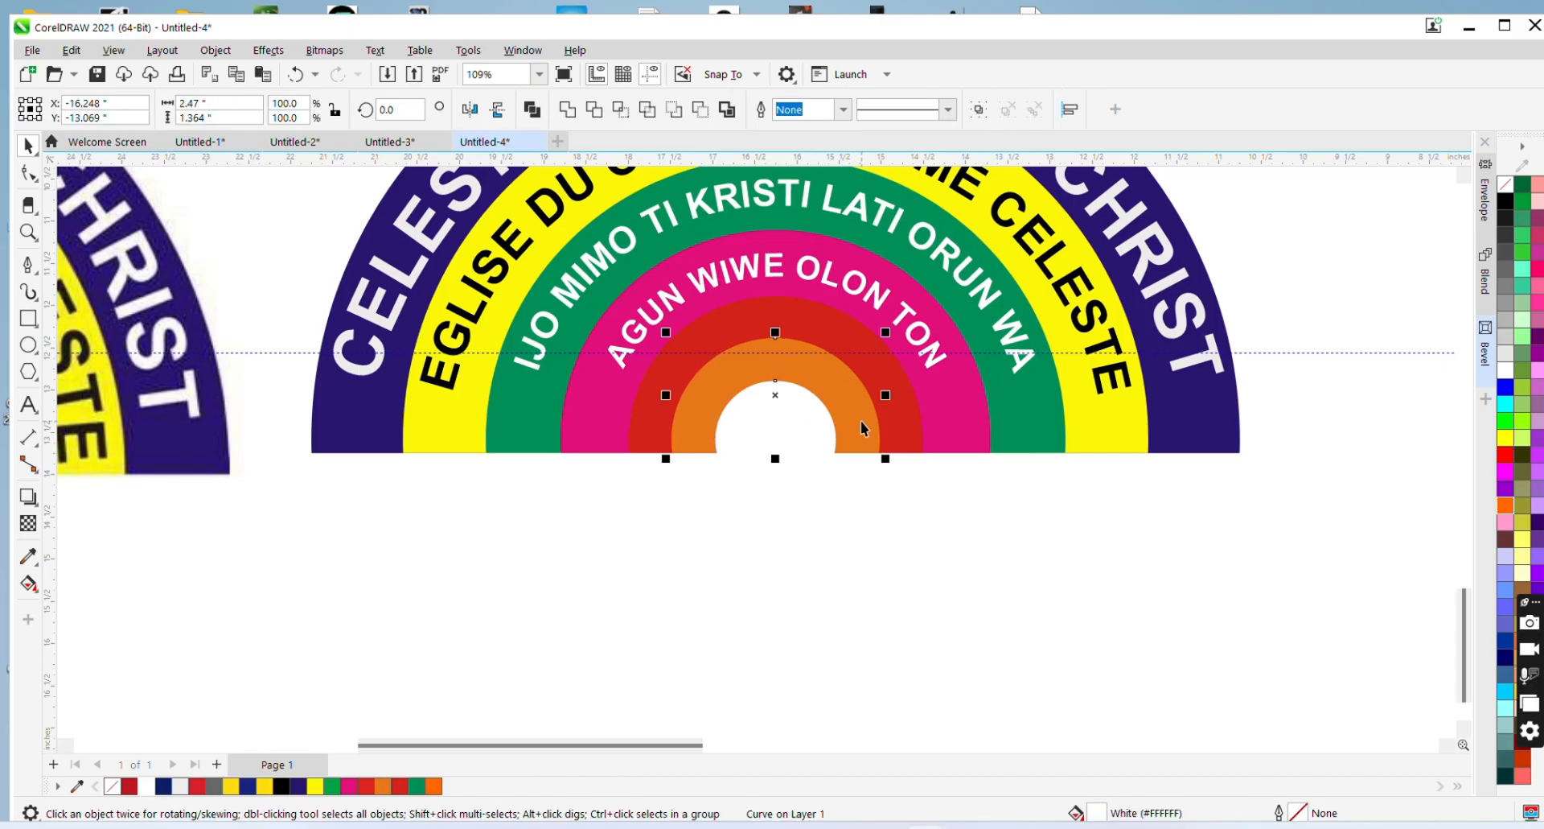
click(624, 109)
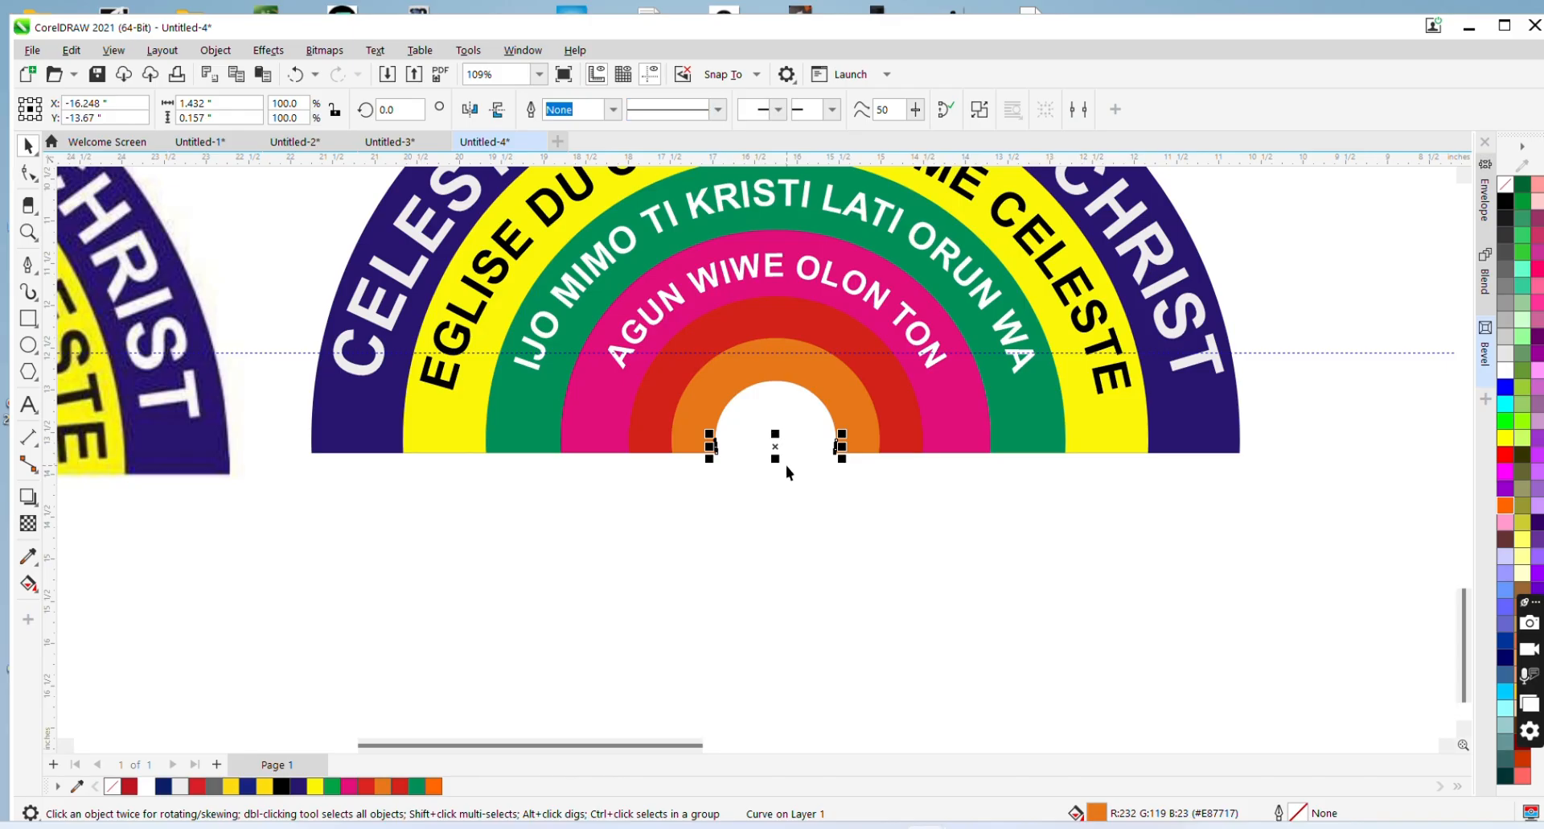
click(785, 466)
click(792, 438)
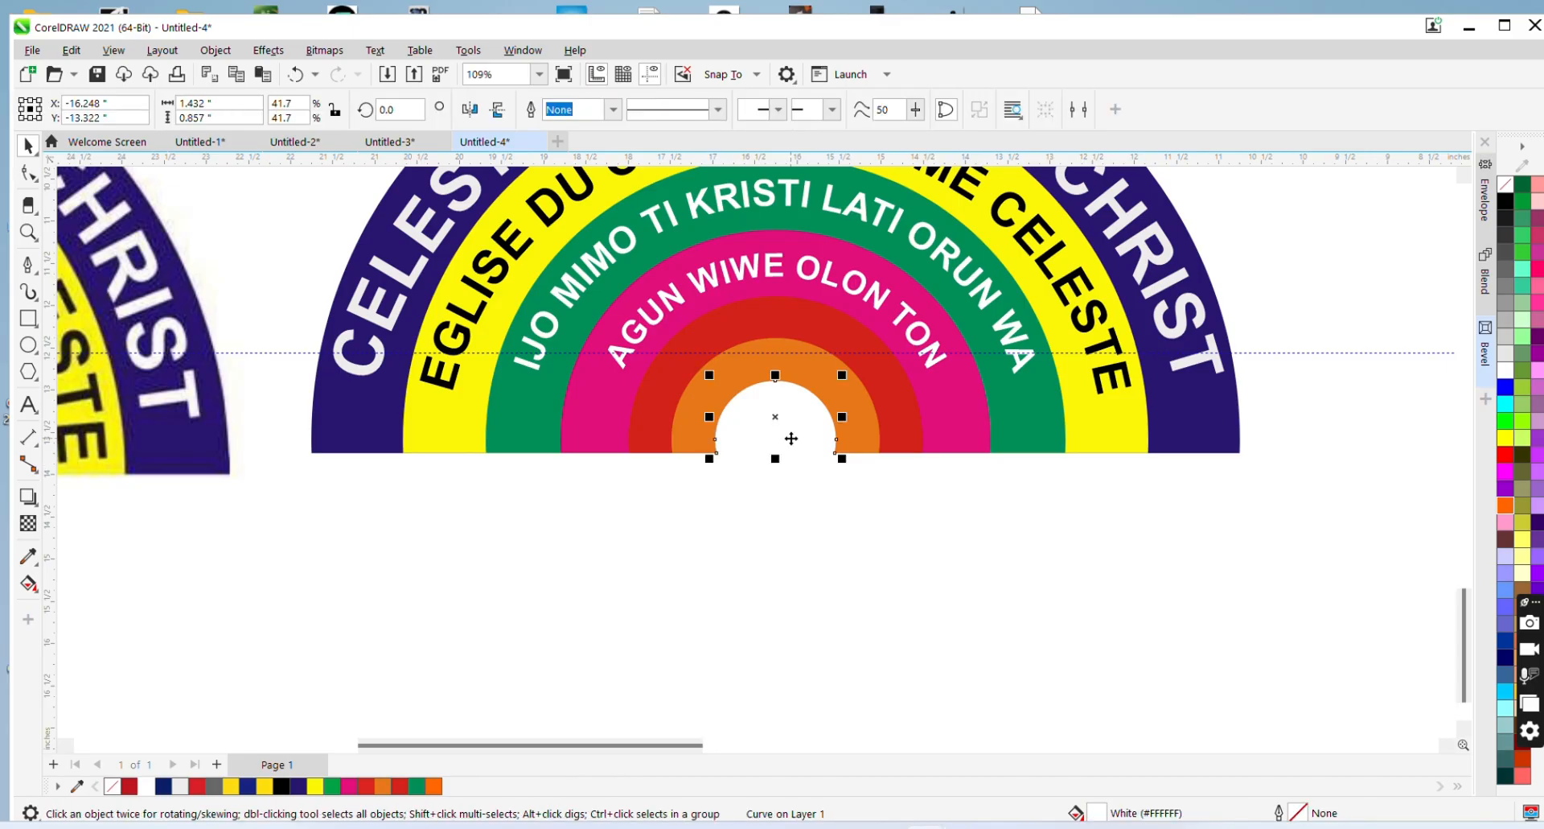
shift+click(852, 439)
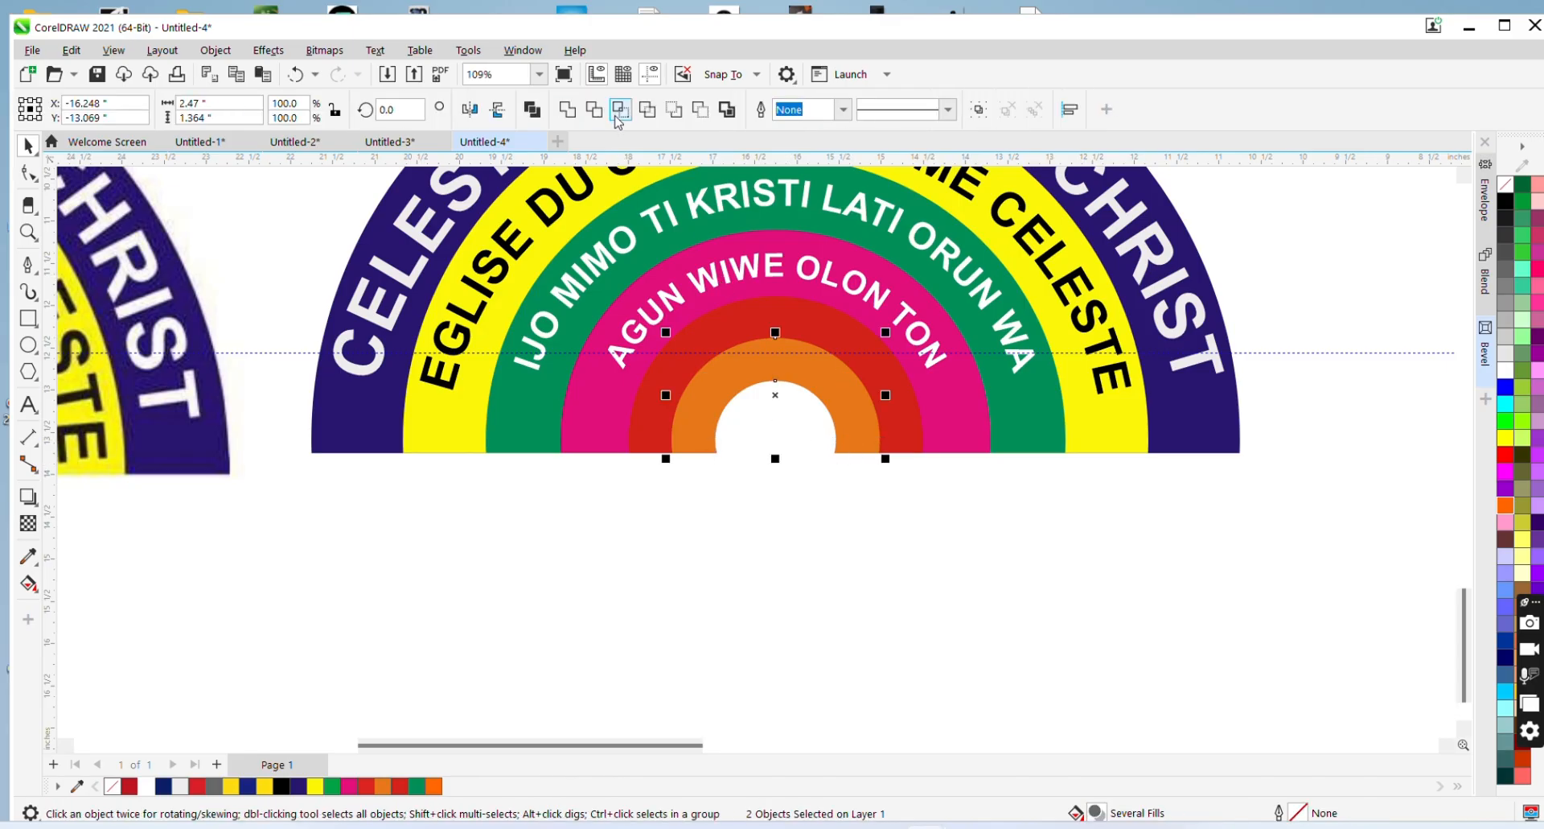
click(618, 114)
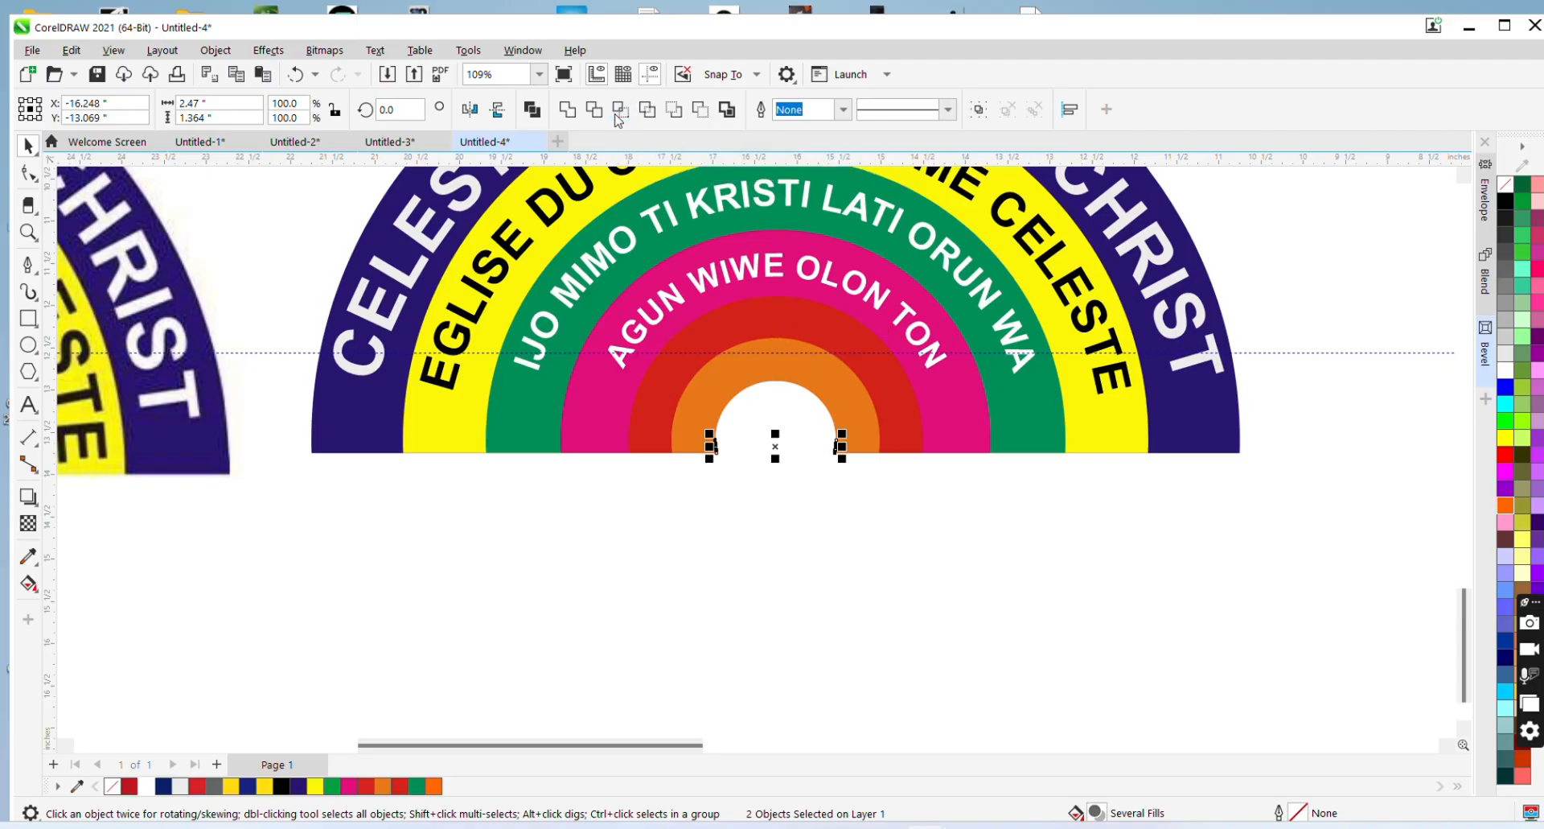
Try to trim and then to simplify the orange band against the white half-circle
click(756, 407)
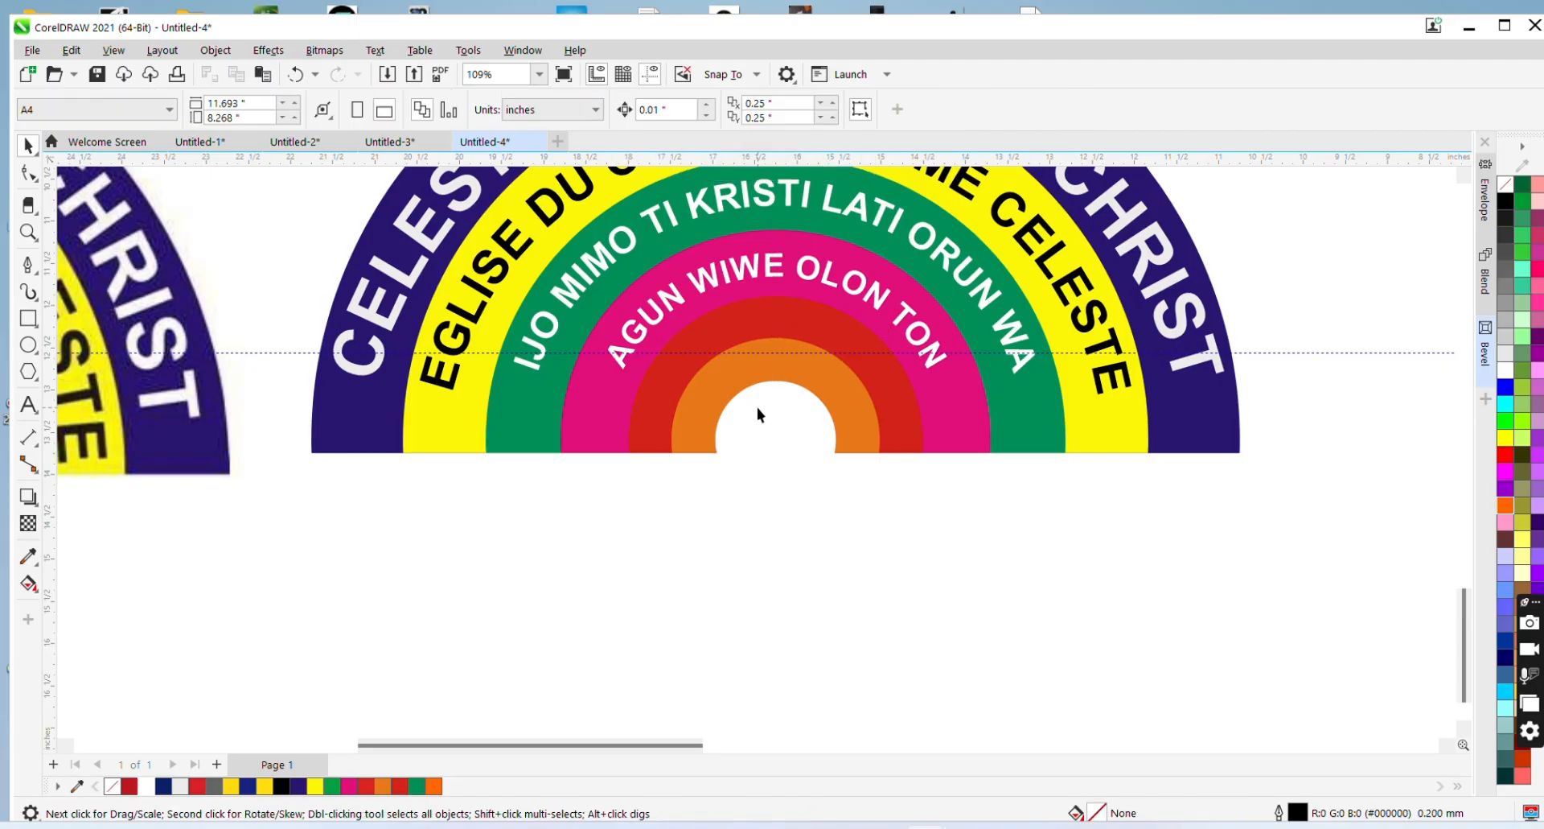
shift+click(691, 421)
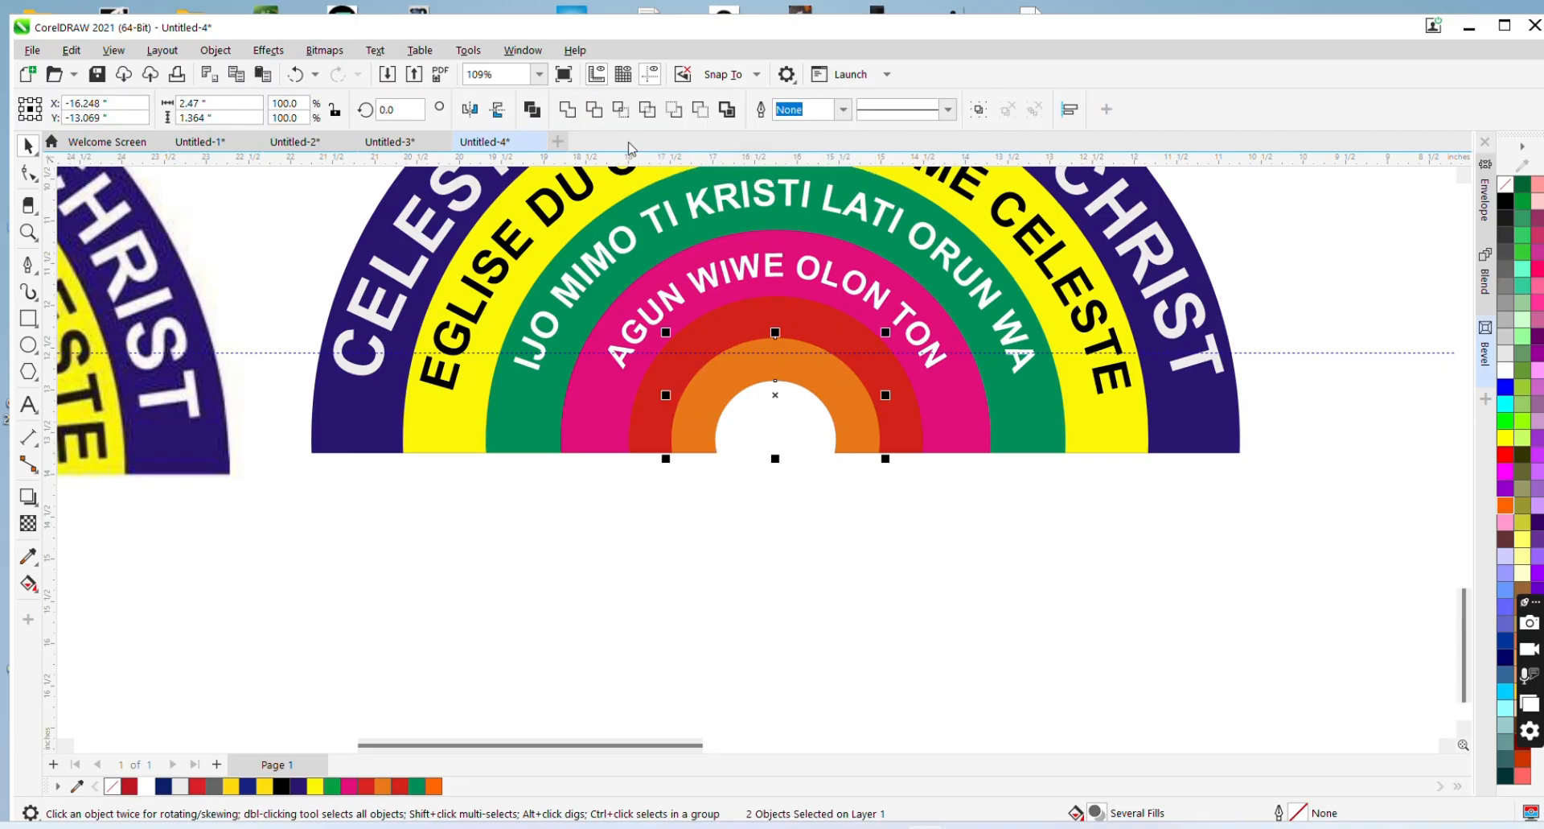
click(595, 109)
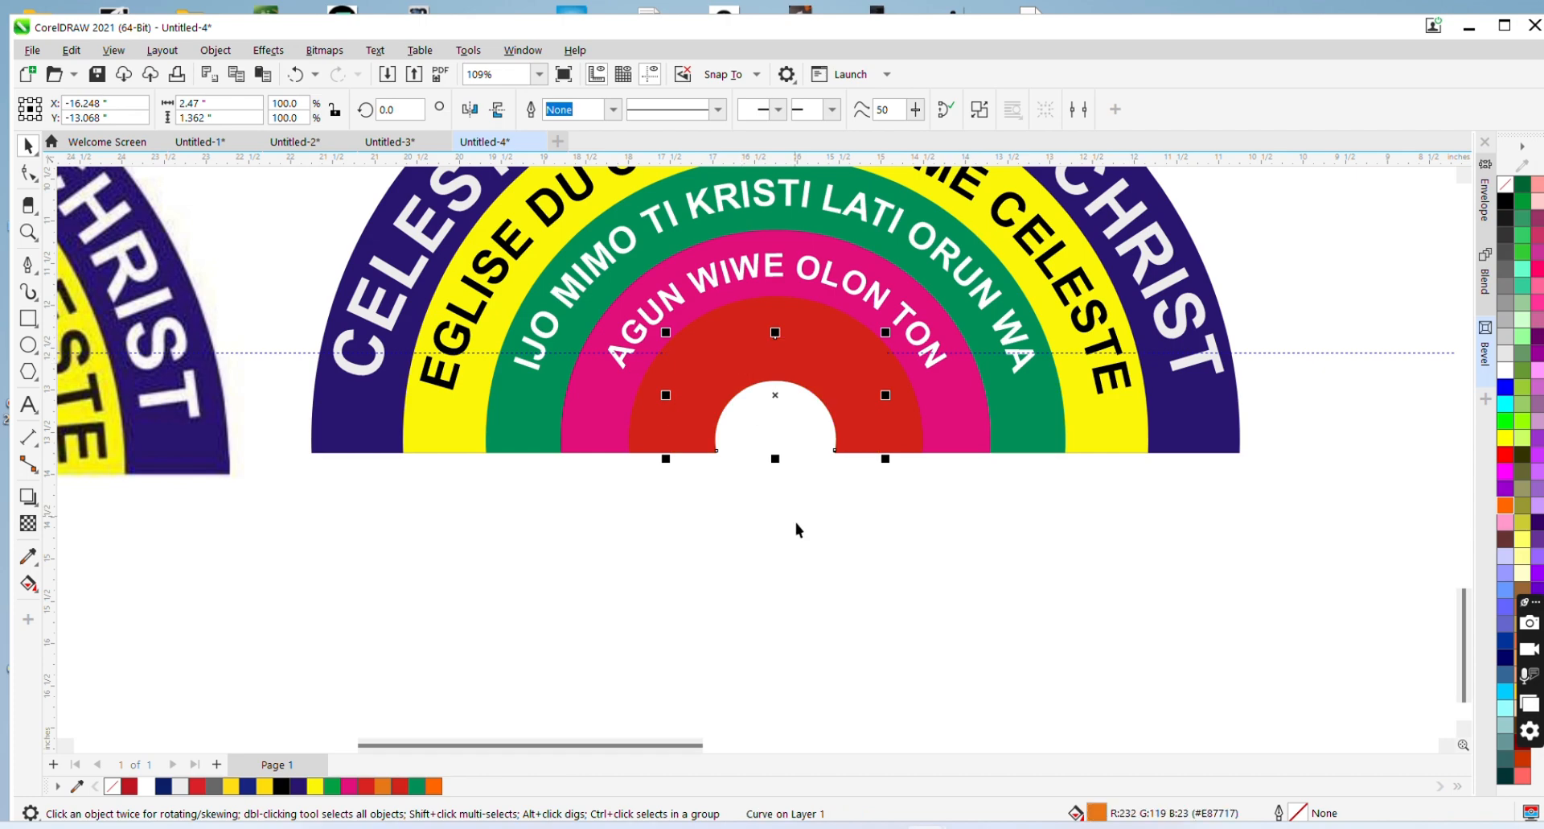
key(ctrl+z)
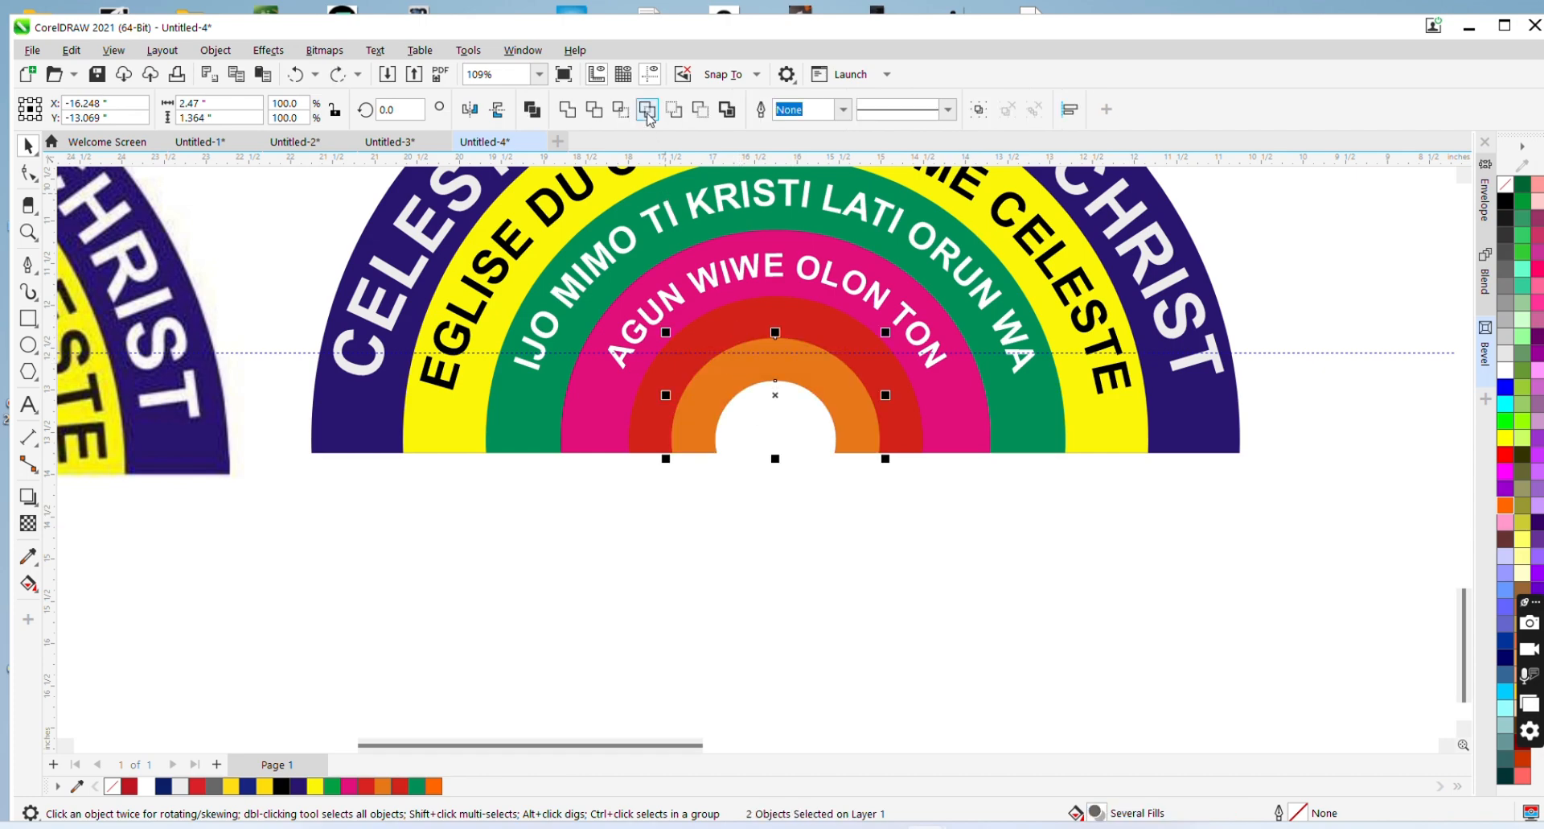
click(649, 110)
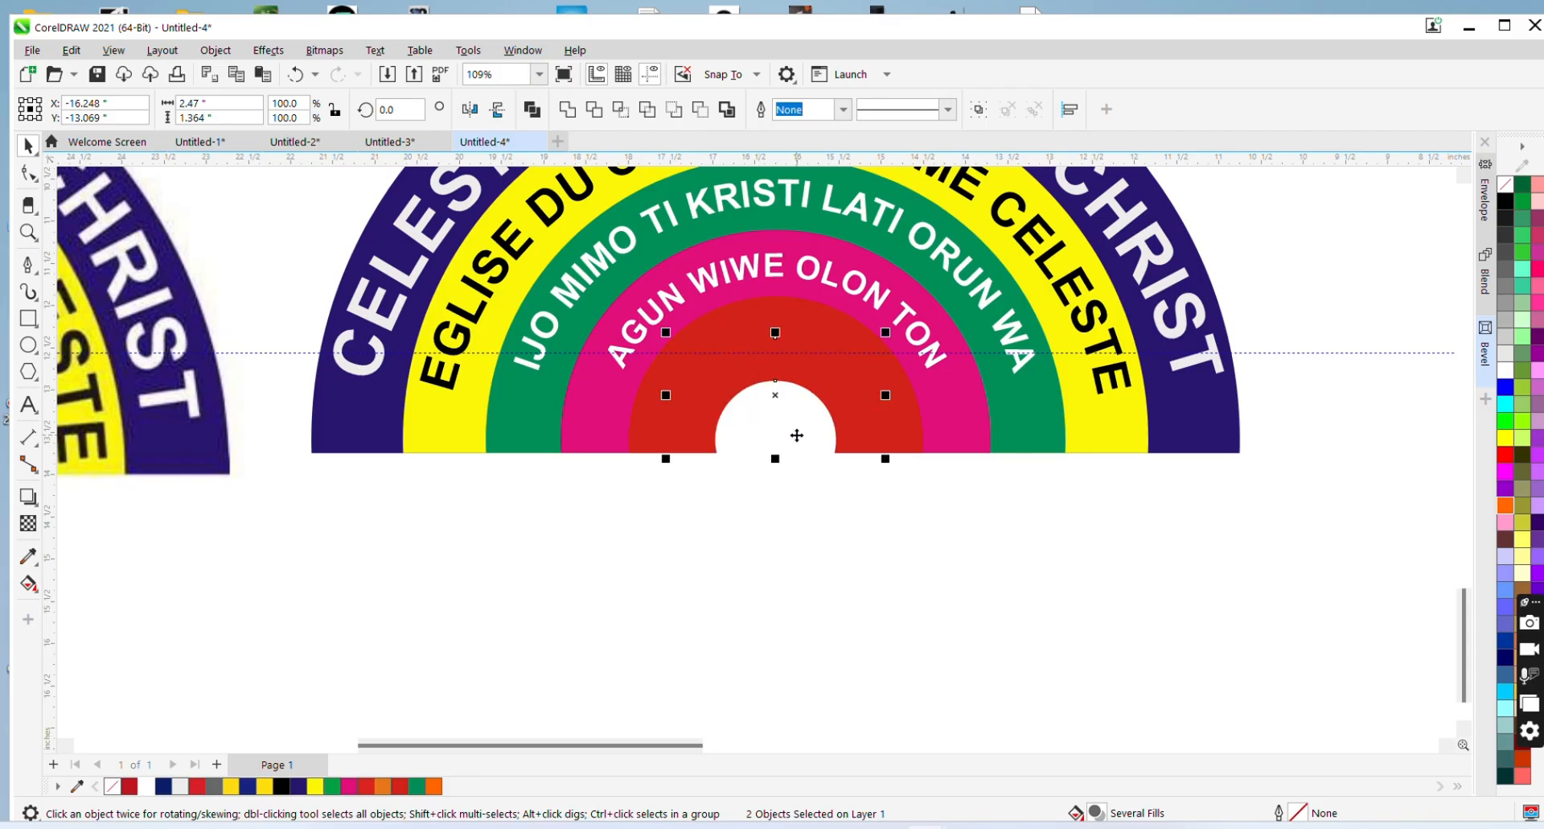
key(ctrl+z)
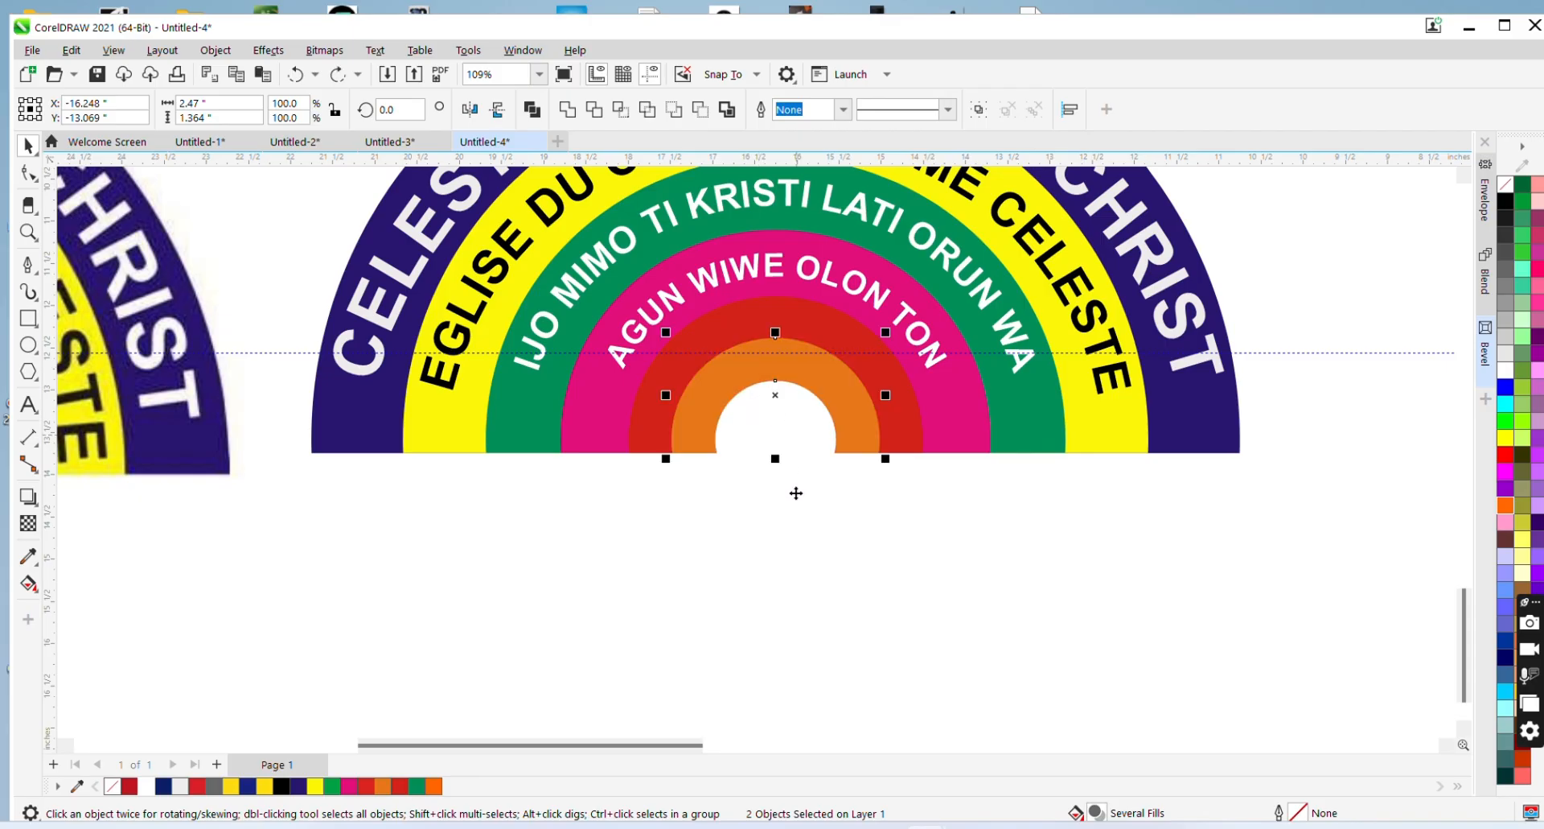
Try to move the white half-circle down below the arch
click(797, 499)
click(786, 451)
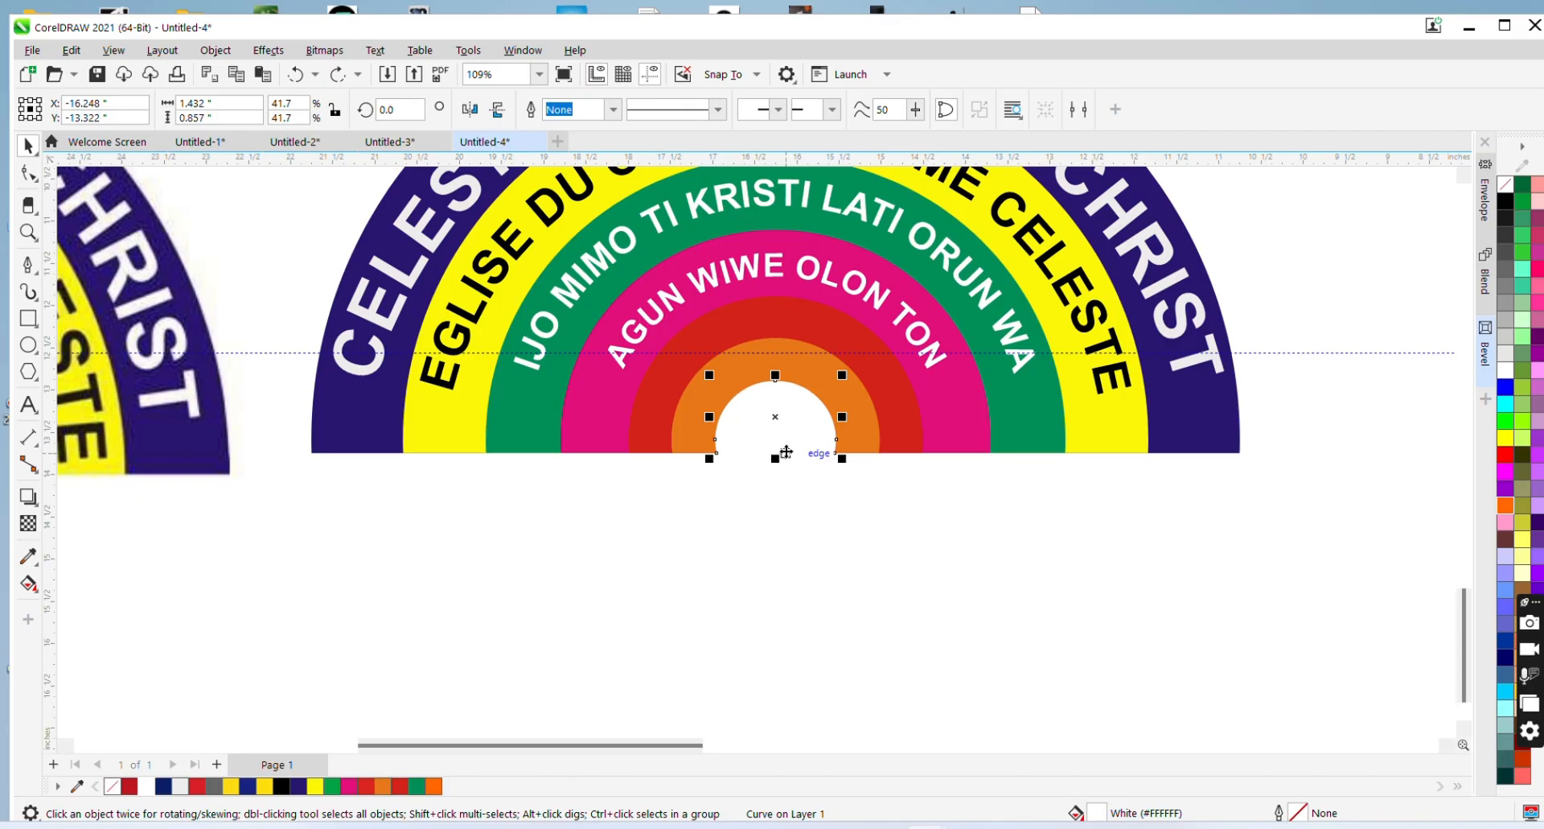
drag(786, 451, 788, 540)
key(ctrl+z)
Scale the white half-circle up to about 1.735 by 1.039 inches, keeping its centre and proportions
key(z)
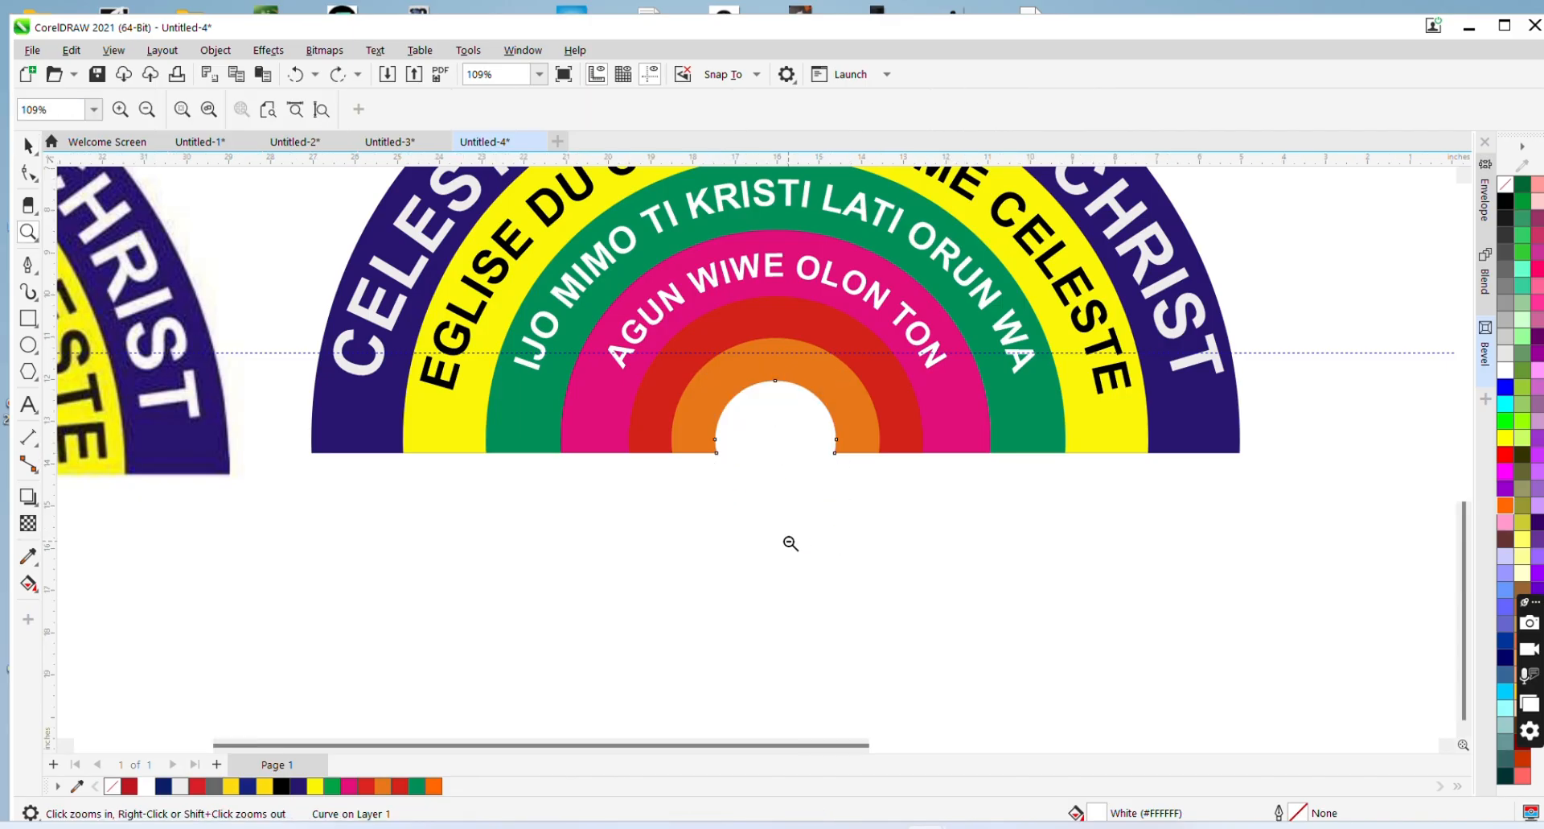
shift+click(791, 543)
key(space)
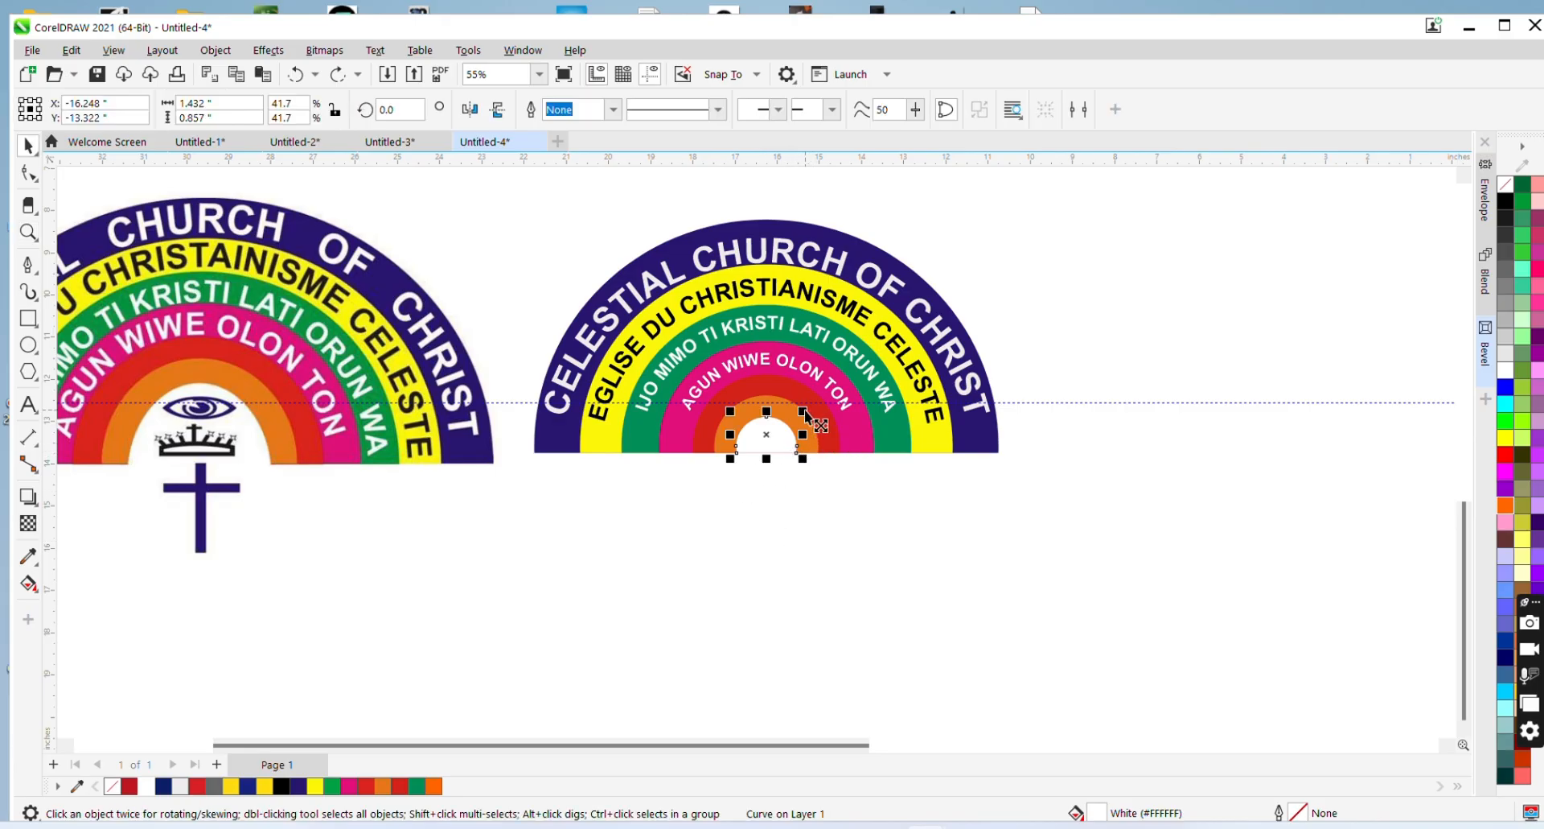
drag(804, 412, 813, 411)
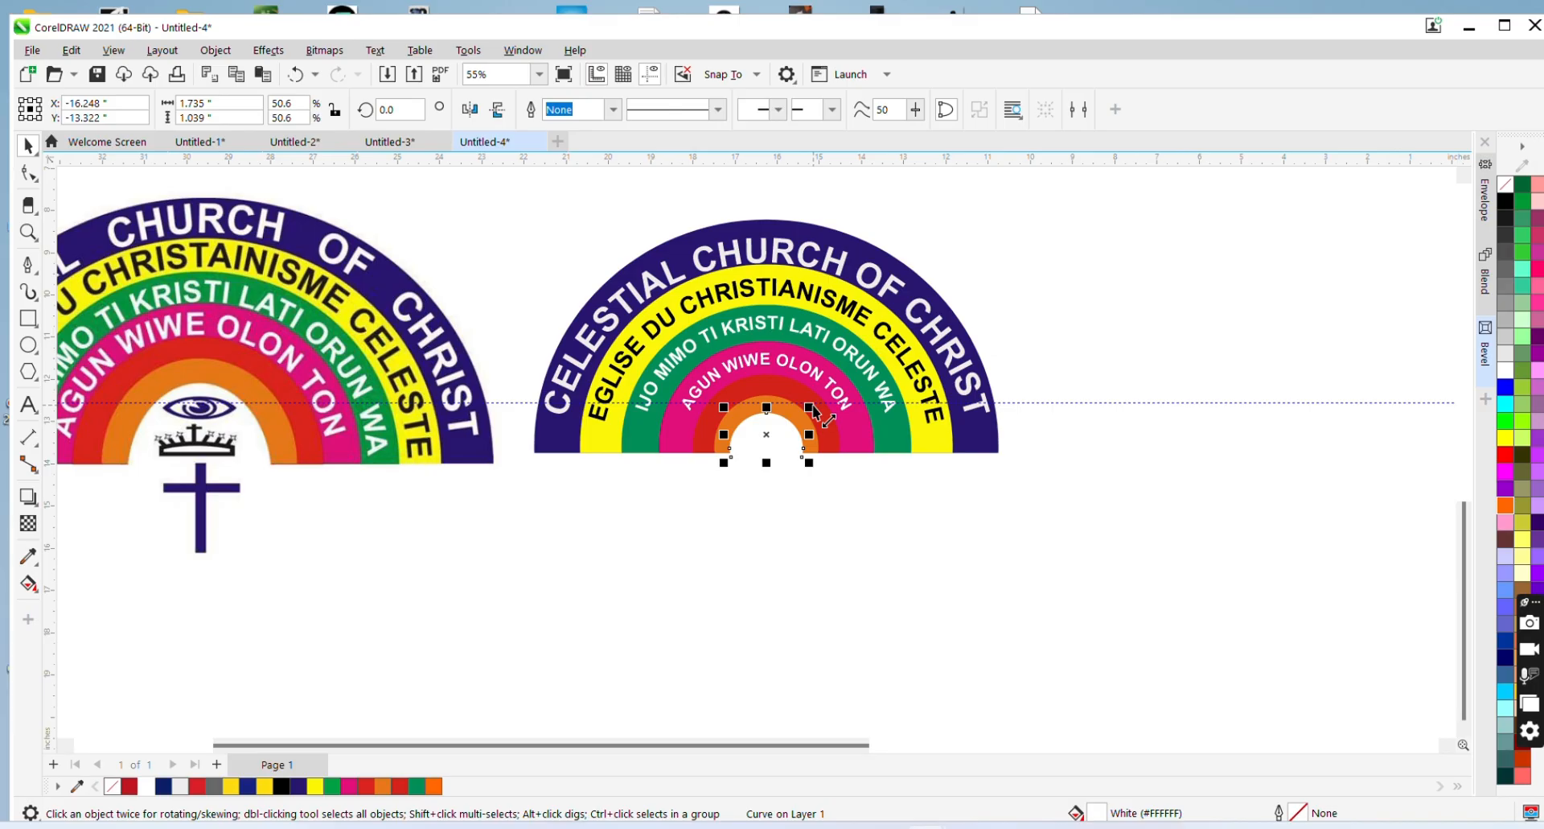
click(761, 487)
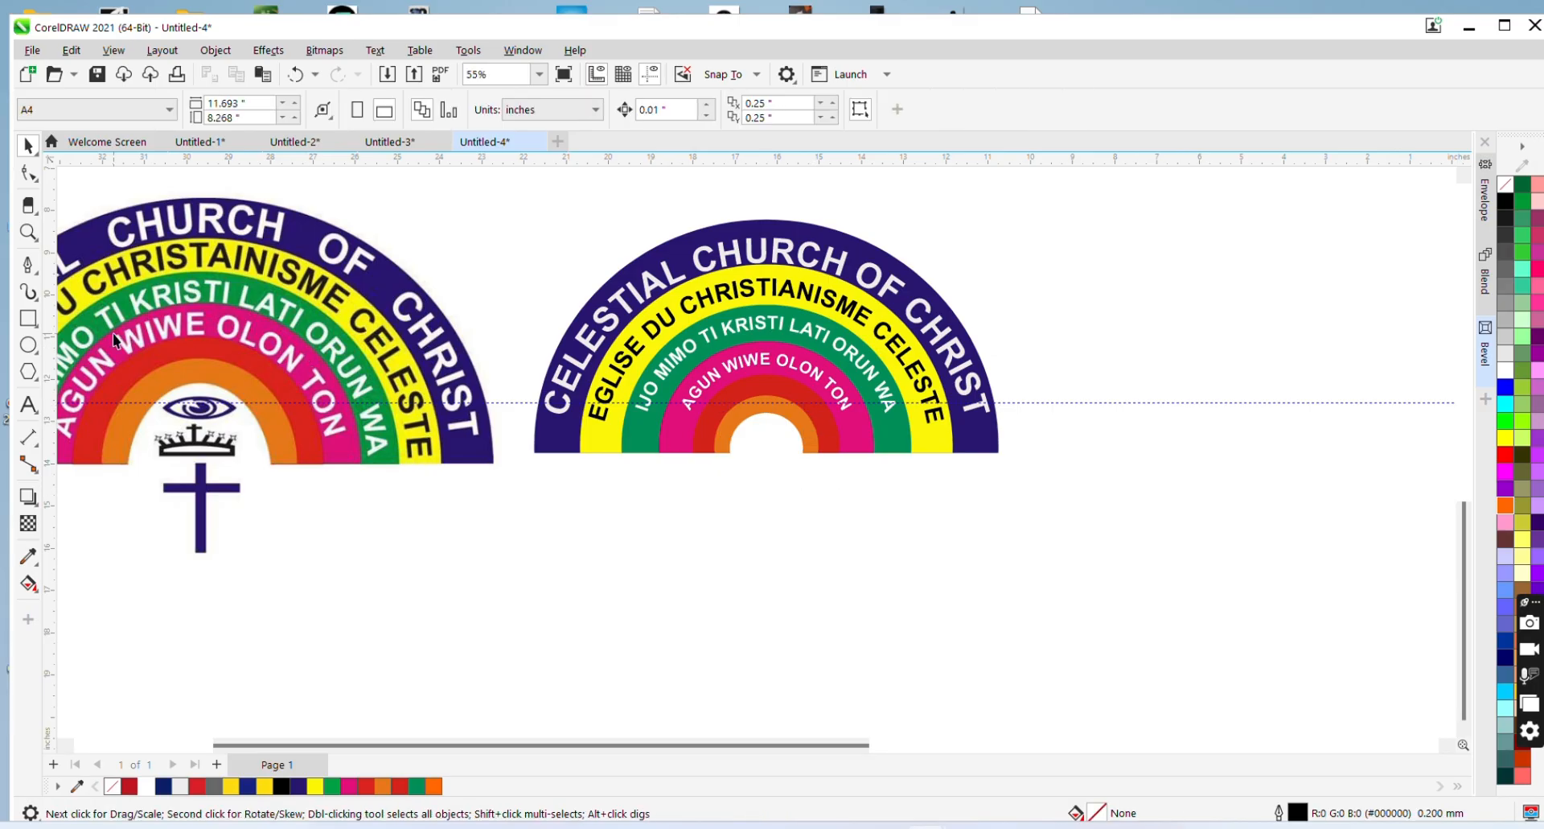
Draw a narrow upright rectangle about 0.248 by 4.289 inches below the arch's centre and fill it dark blue (#0A2069)
click(28, 318)
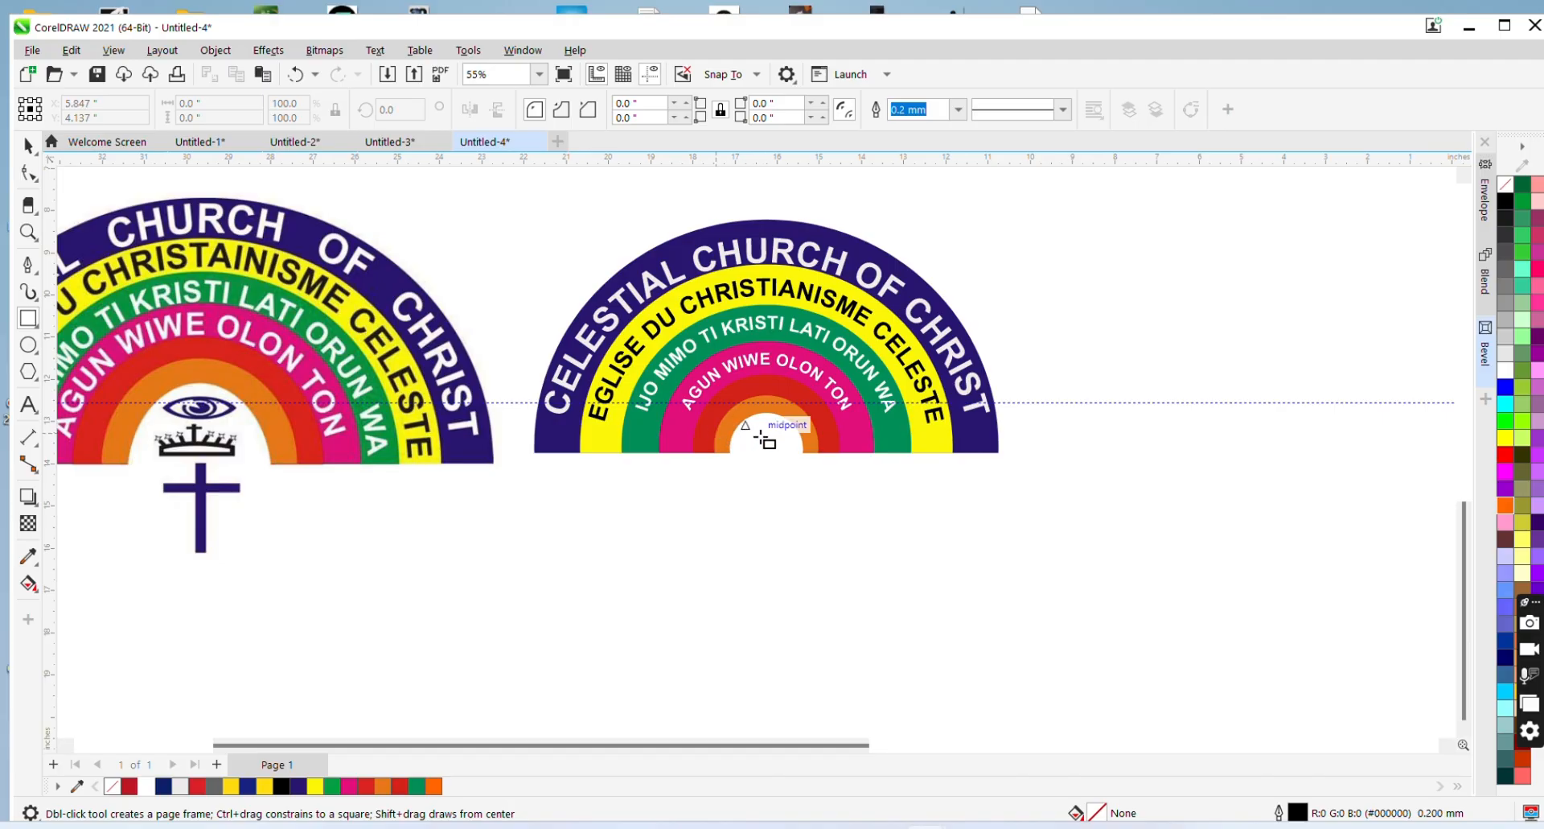
drag(759, 486, 770, 666)
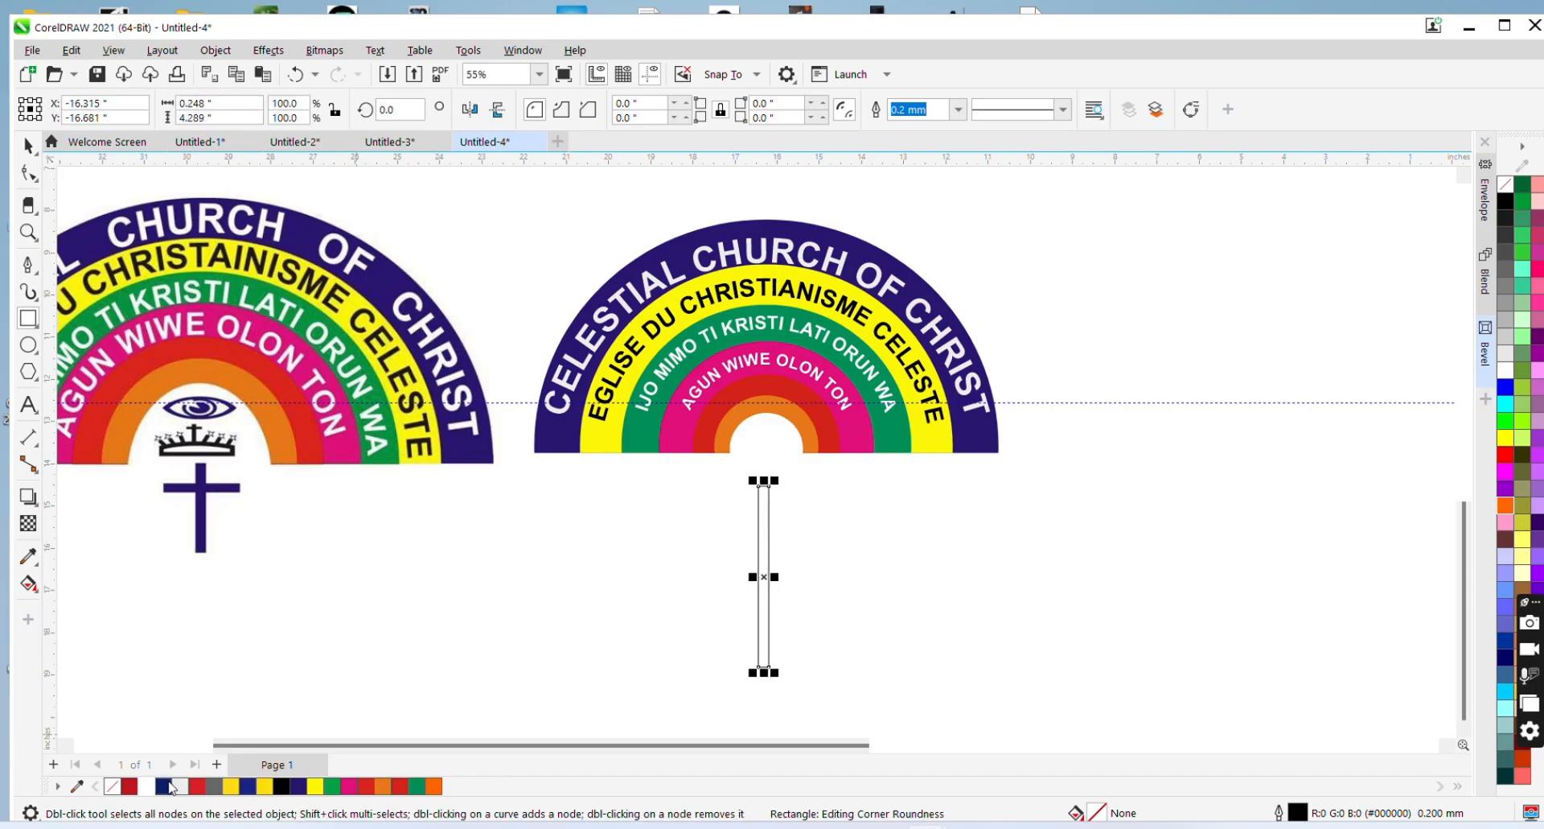
click(169, 784)
Draw a horizontal bar about 2.974 by 0.267 inches across the upright's upper part and fill it dark blue (#0A2069)
click(724, 513)
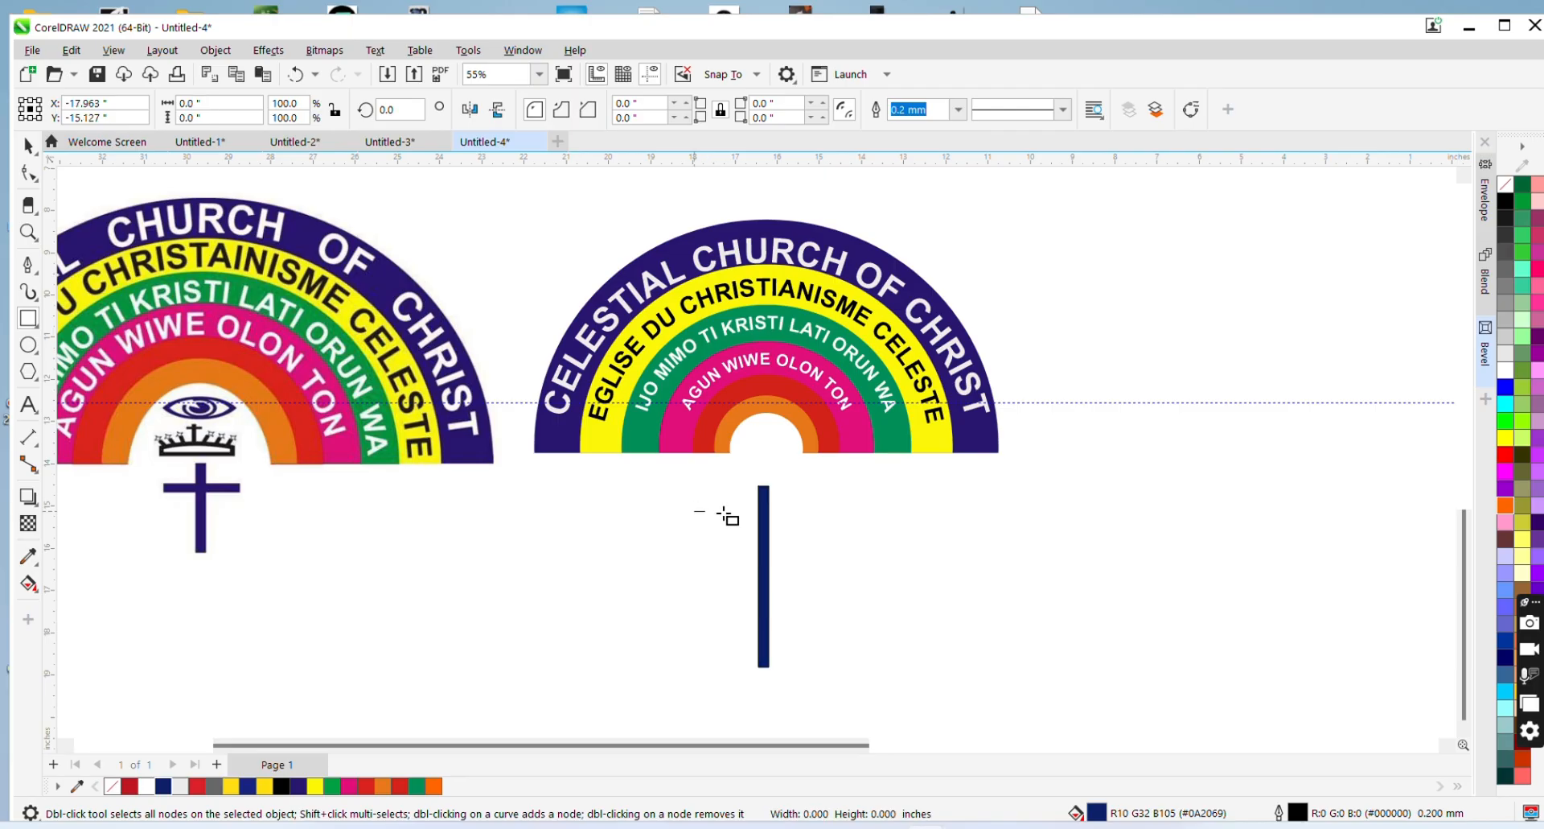
drag(723, 513, 825, 524)
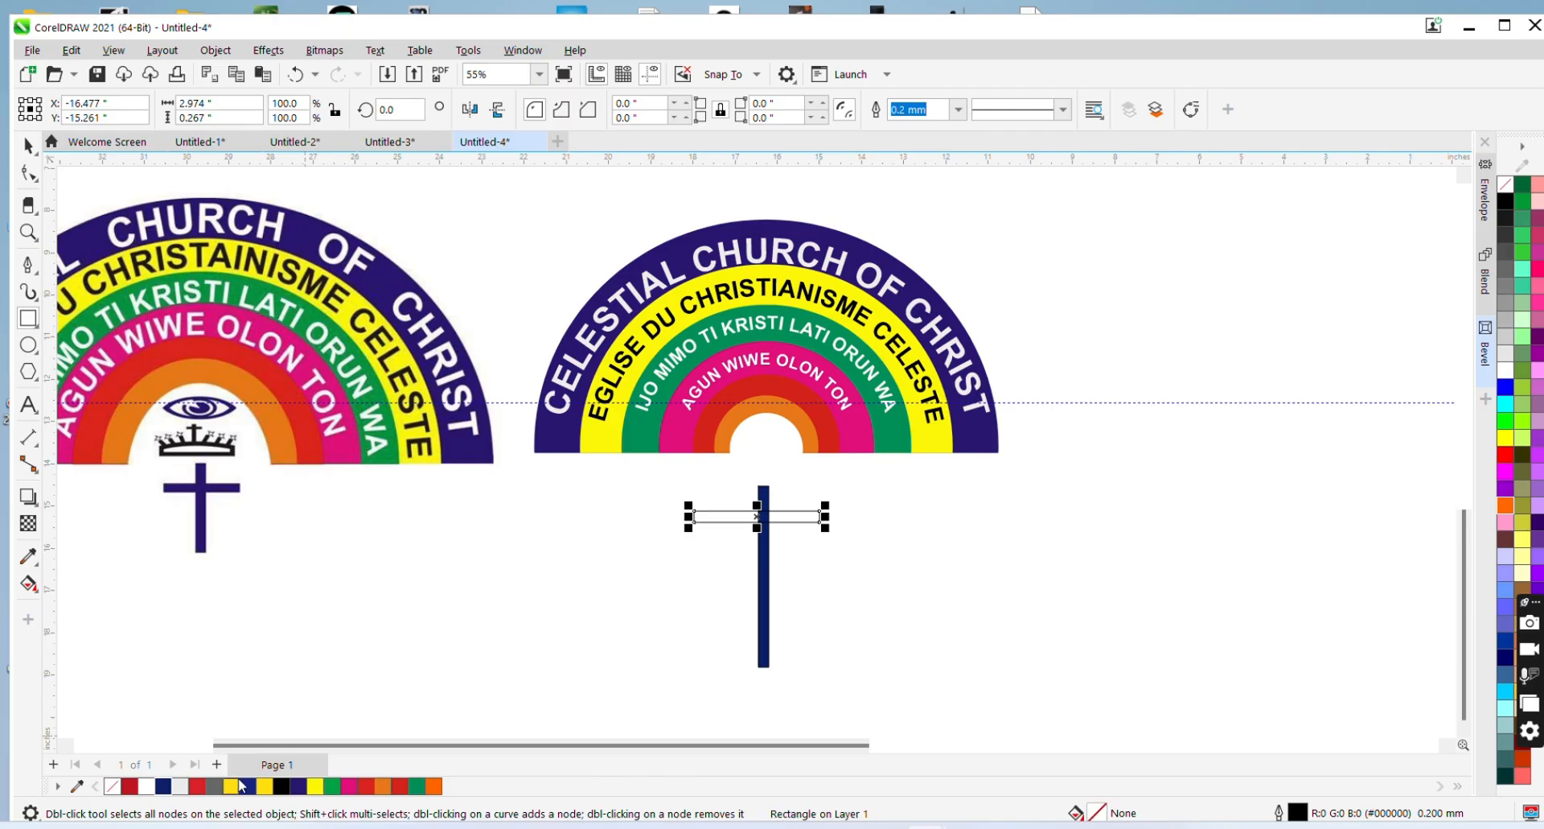
click(176, 792)
click(164, 786)
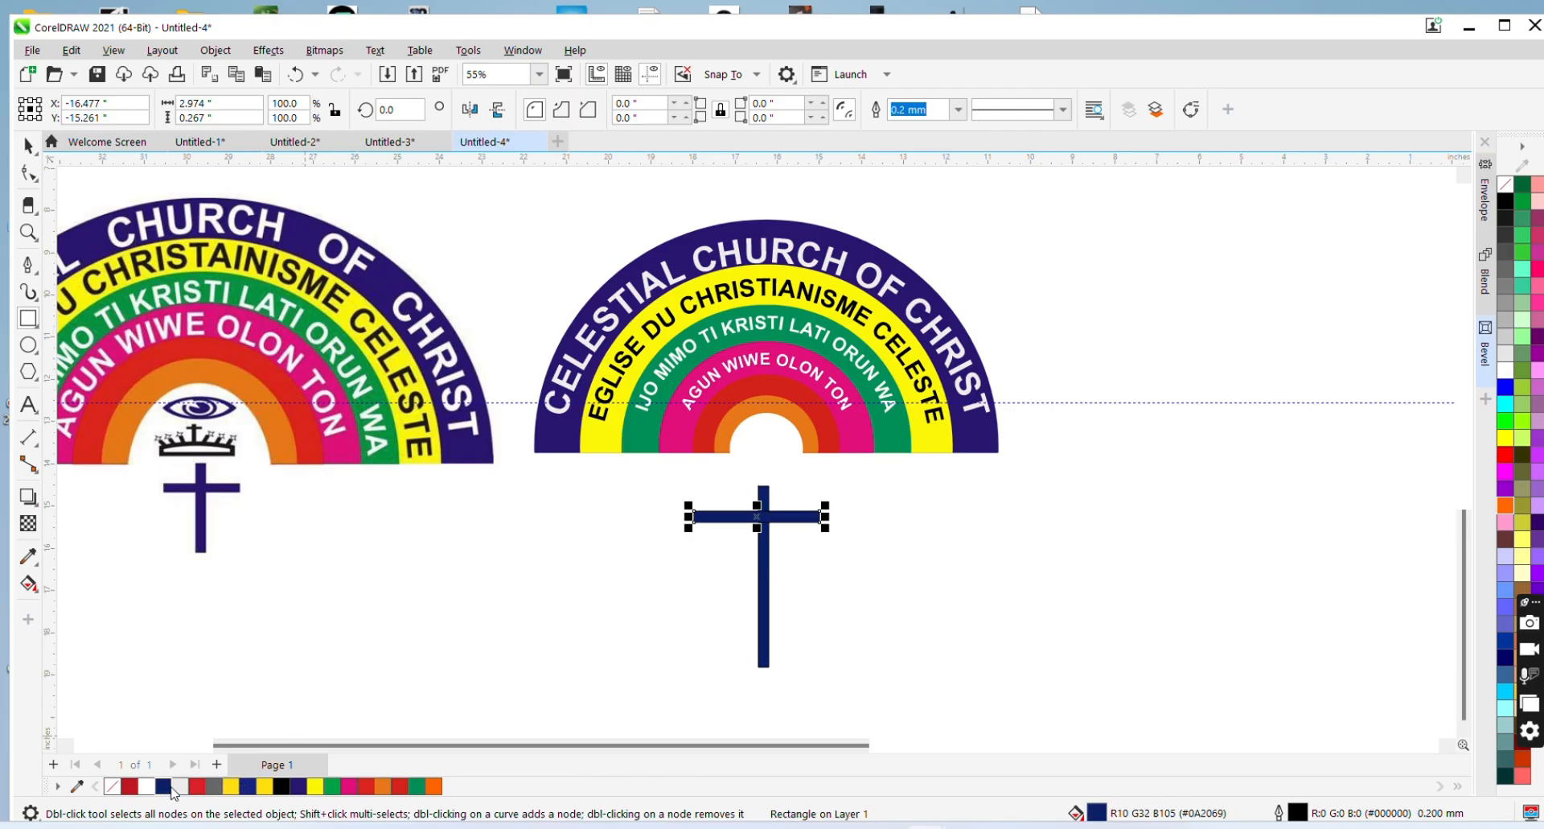
key(space)
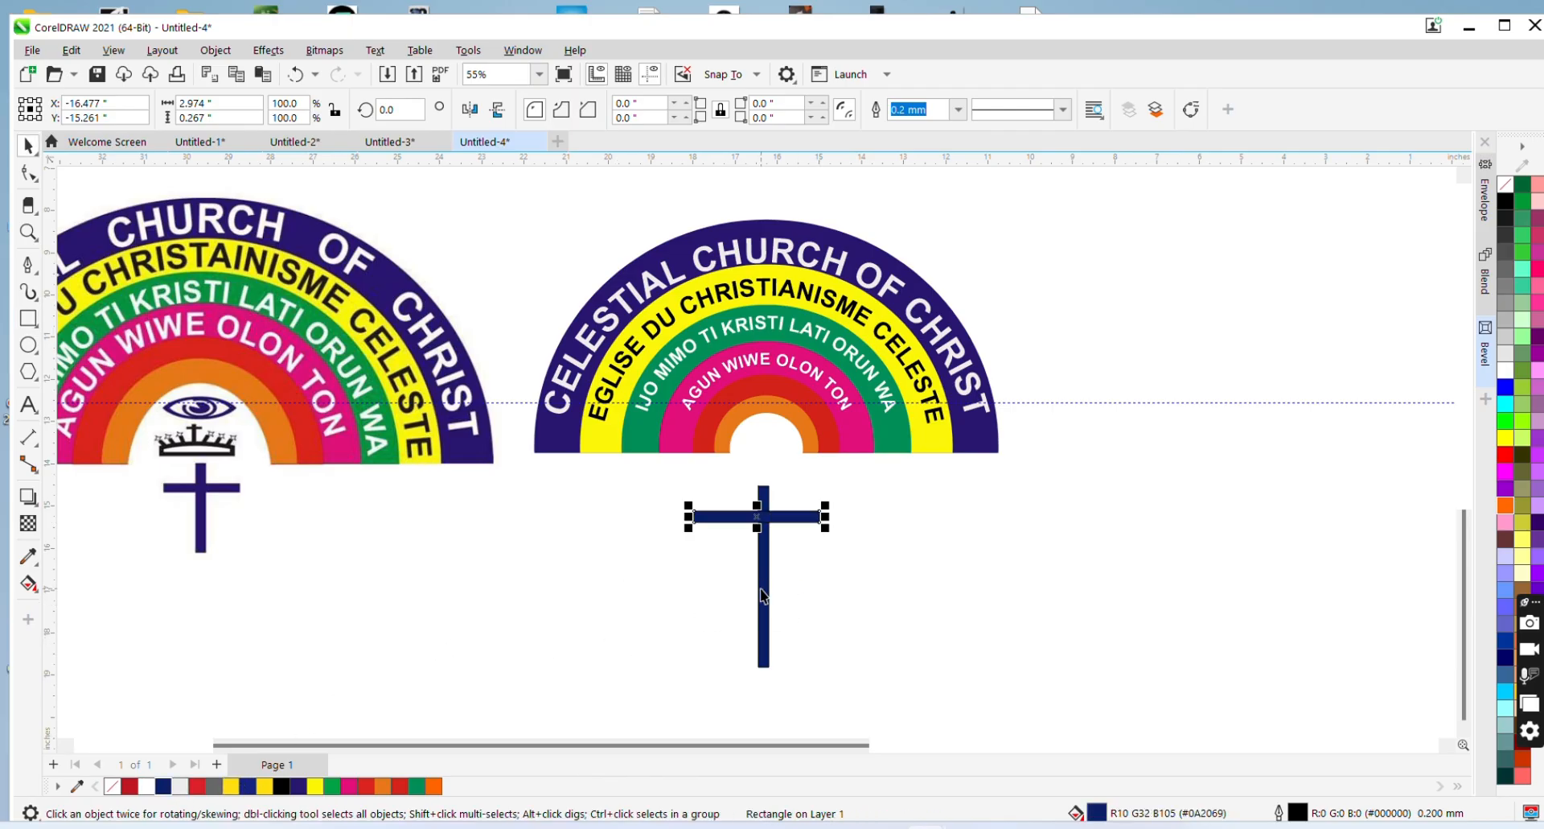
Centre the cross's horizontal bar on the upright's vertical axis by aligning the two rectangles' centres horizontally
shift+click(764, 599)
key(c)
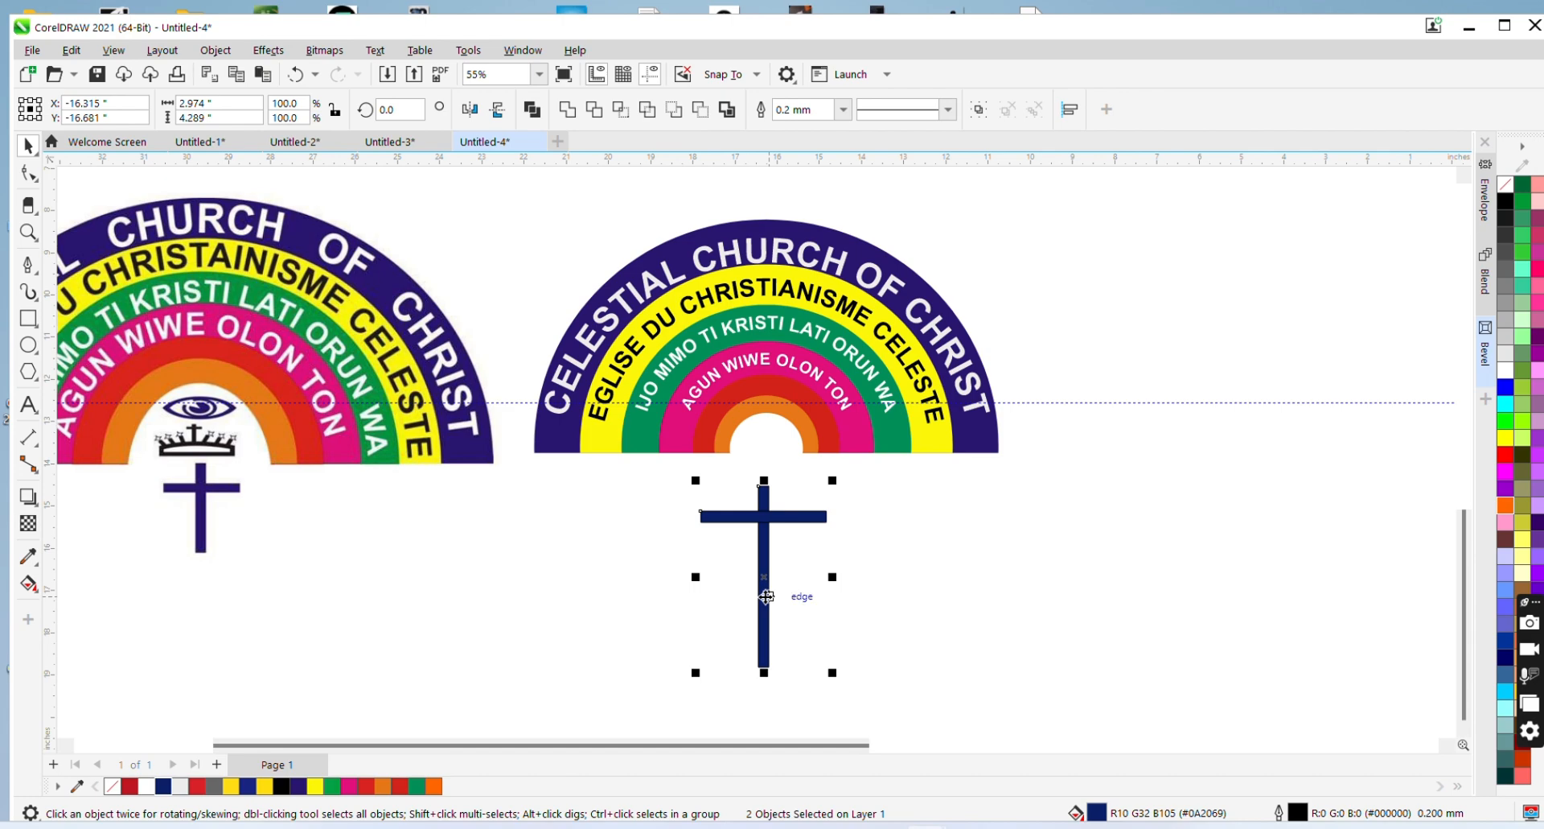
click(870, 640)
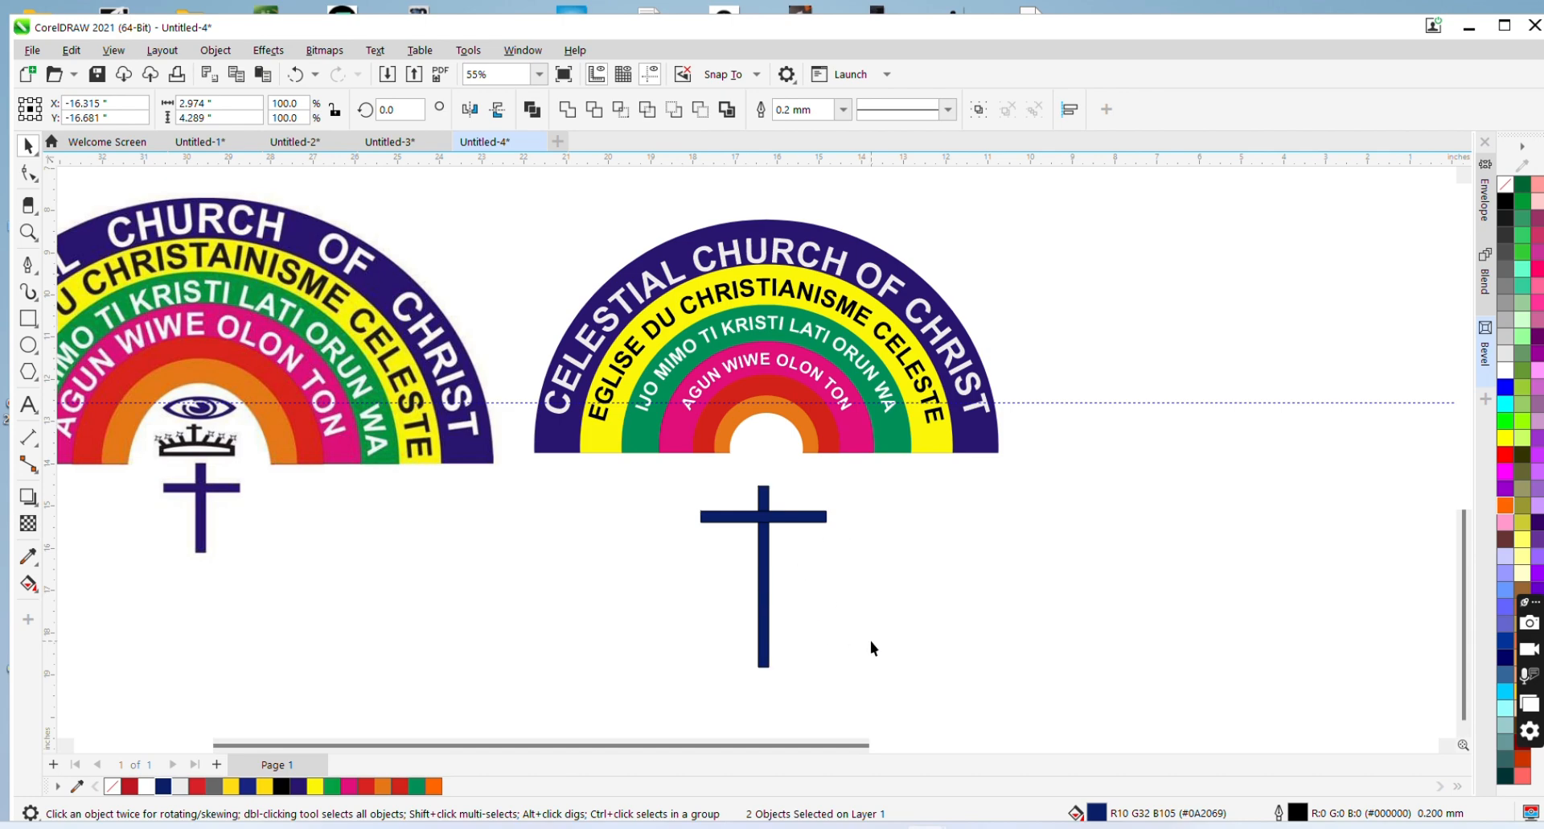
Shorten the cross's upright from its lower end to about 2.211 inches and narrow the bar symmetrically to about 2.116 inches
click(770, 618)
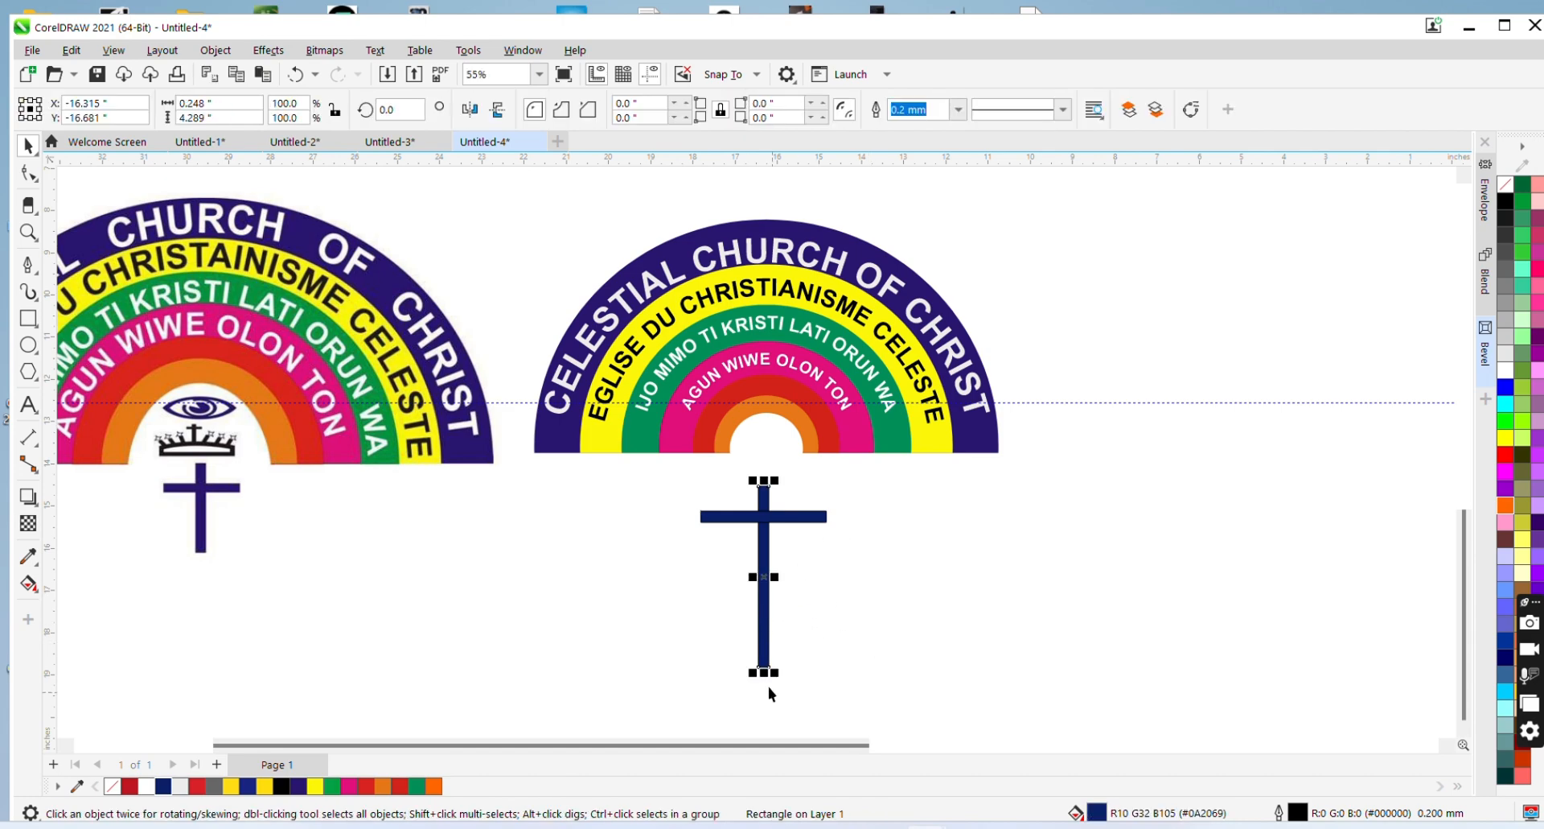
drag(765, 674, 780, 585)
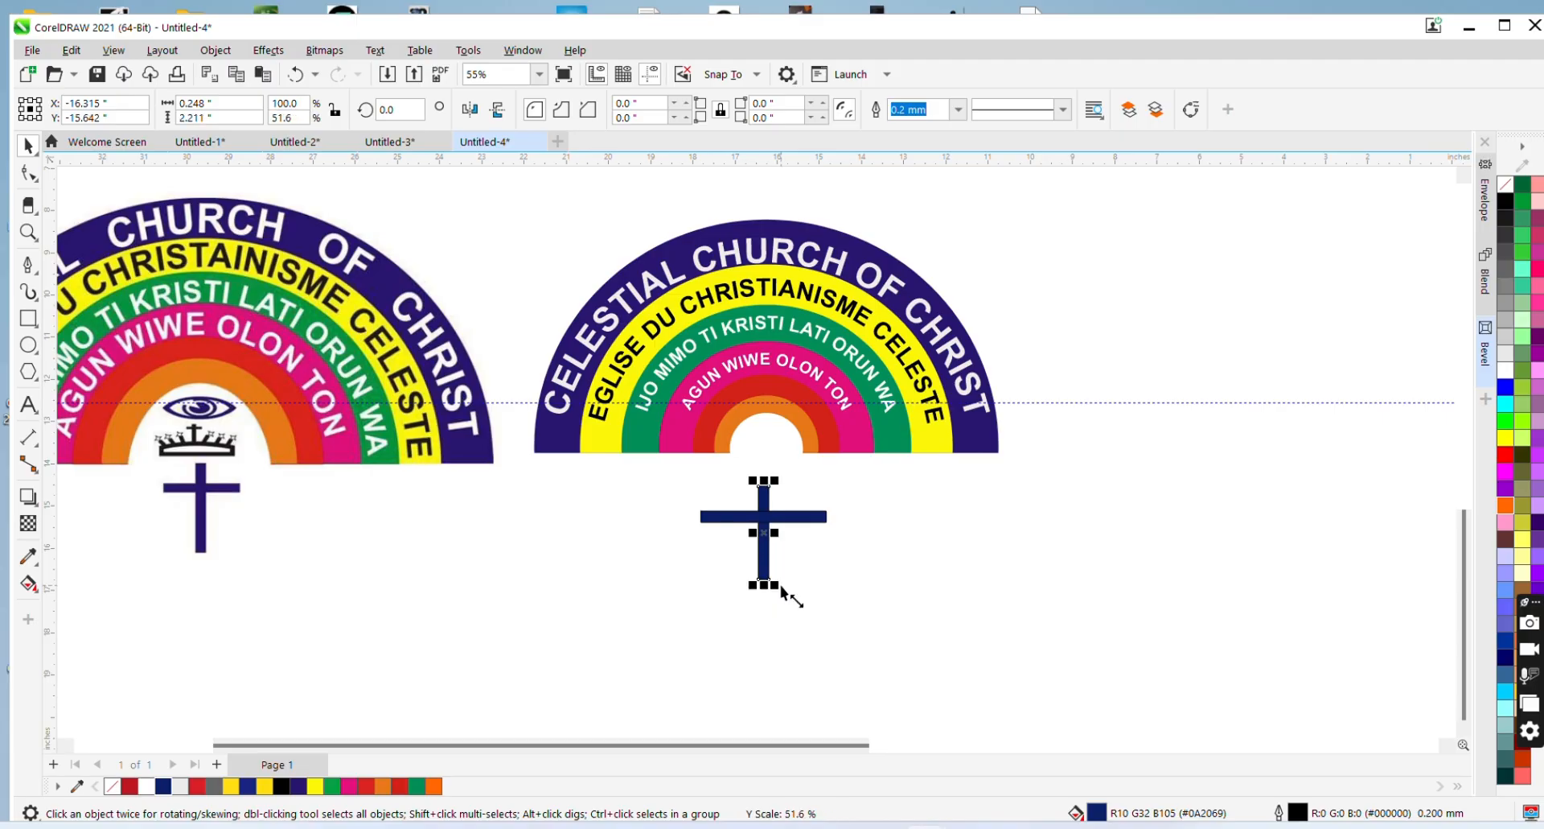
click(823, 519)
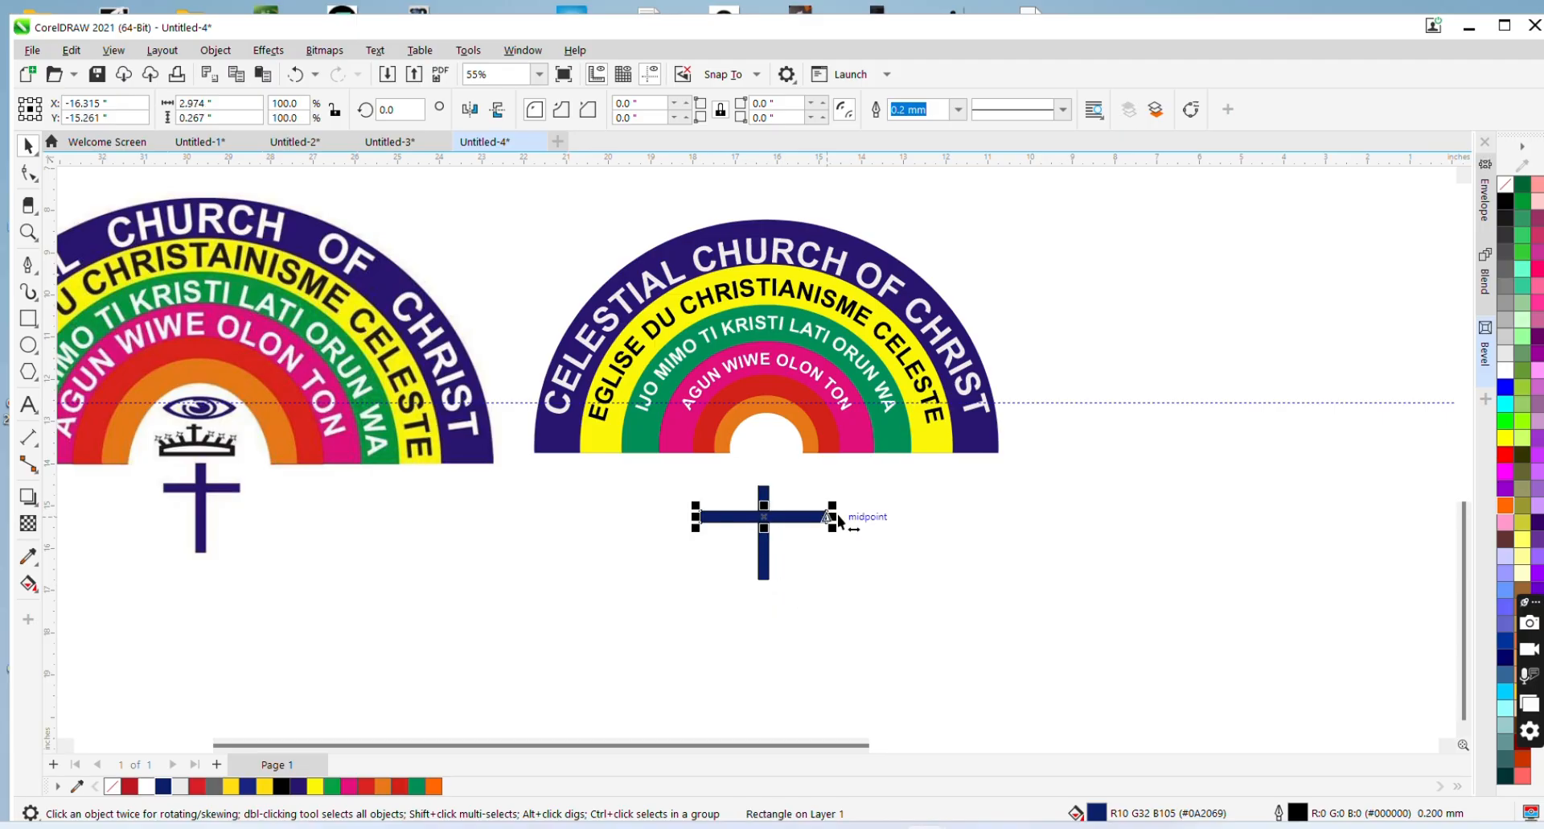
drag(838, 515, 818, 518)
Weld the upright and the horizontal bar into a single cross shape and remove its outline
shift+click(768, 559)
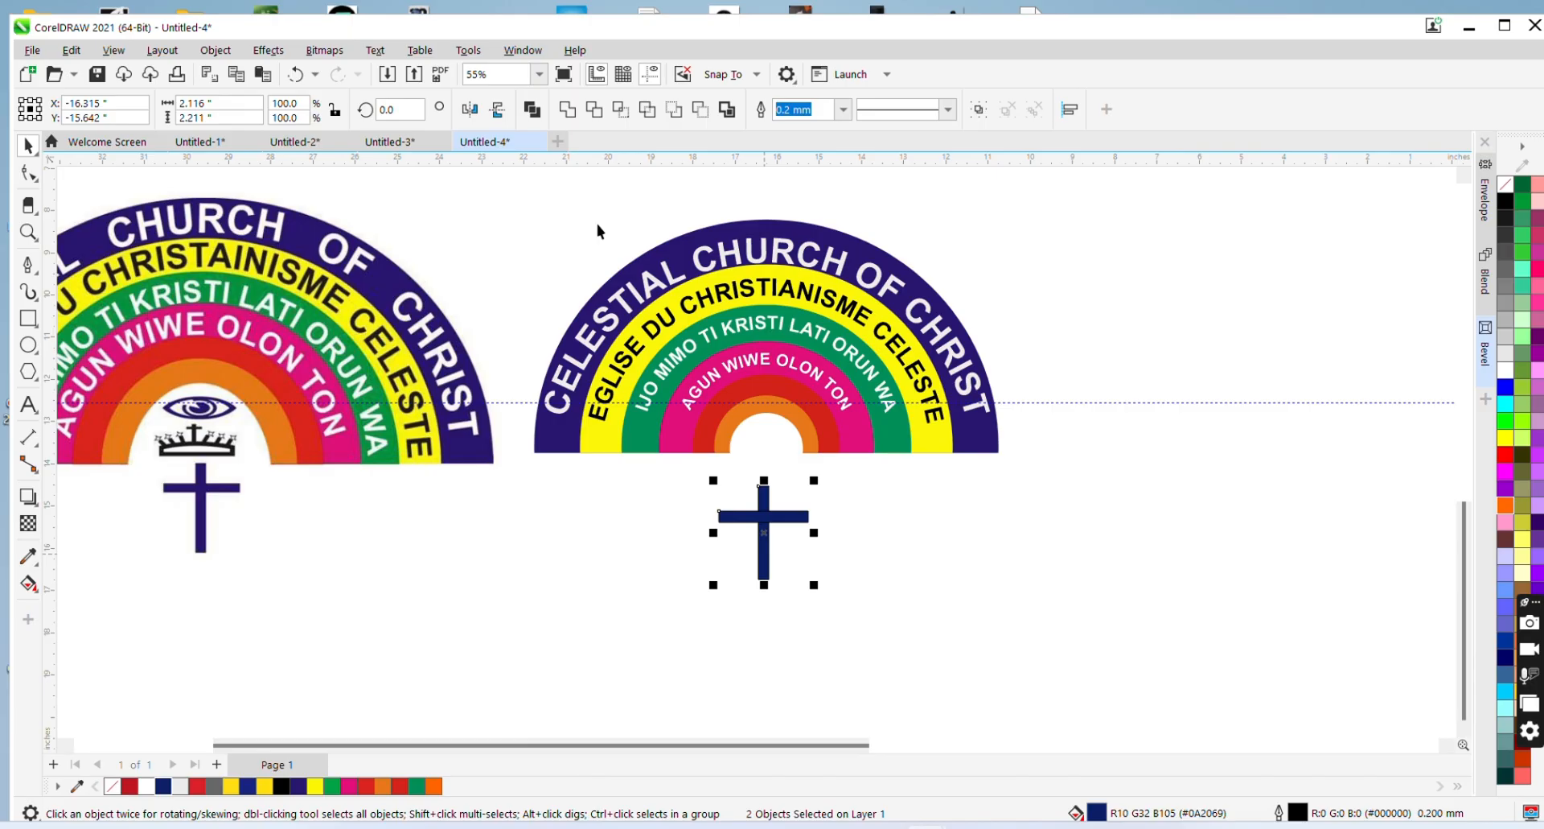
click(544, 117)
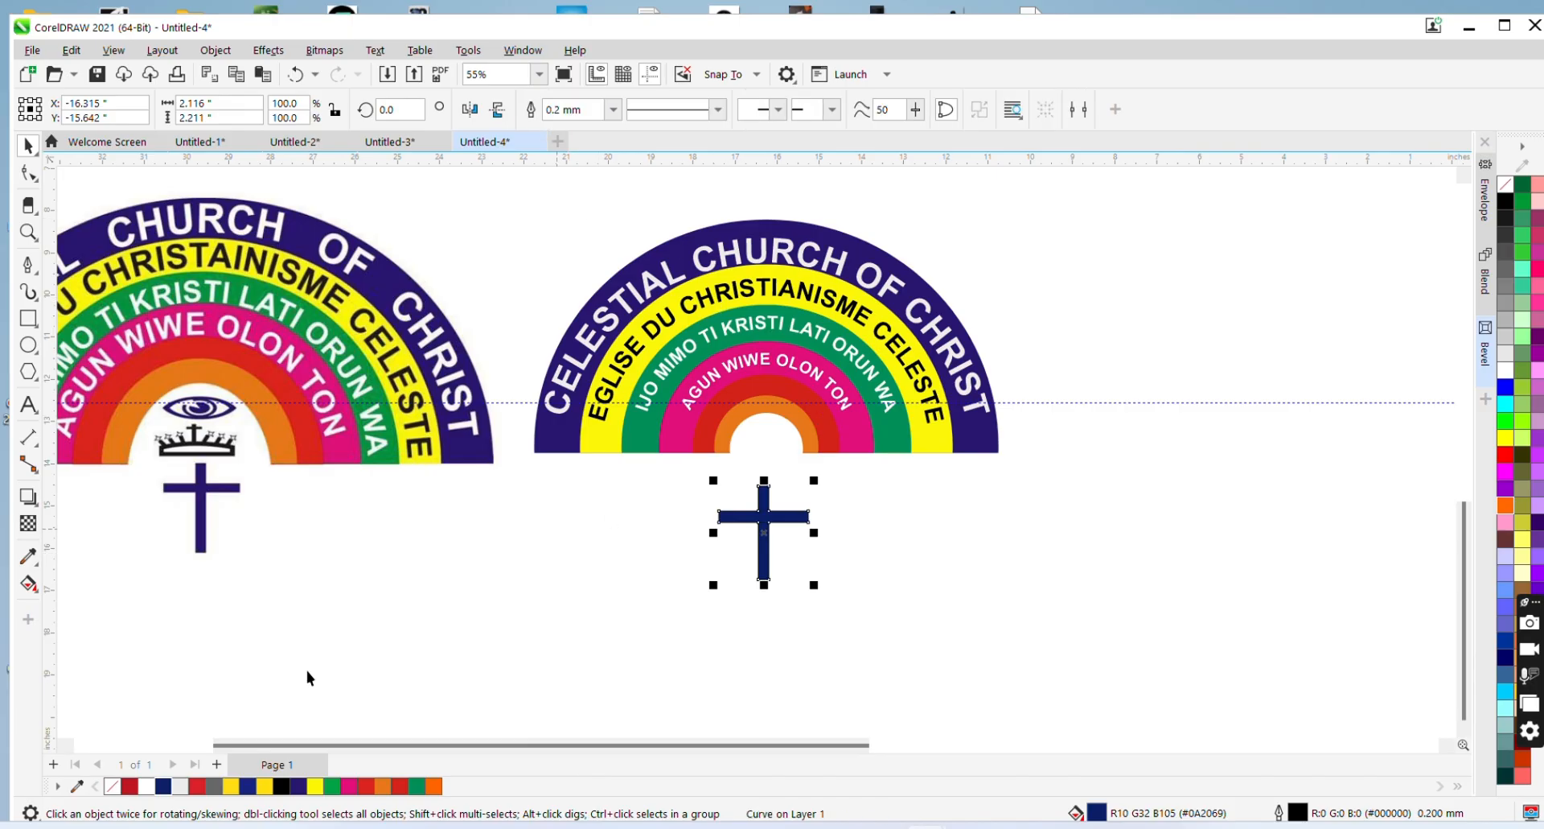
right_click(113, 790)
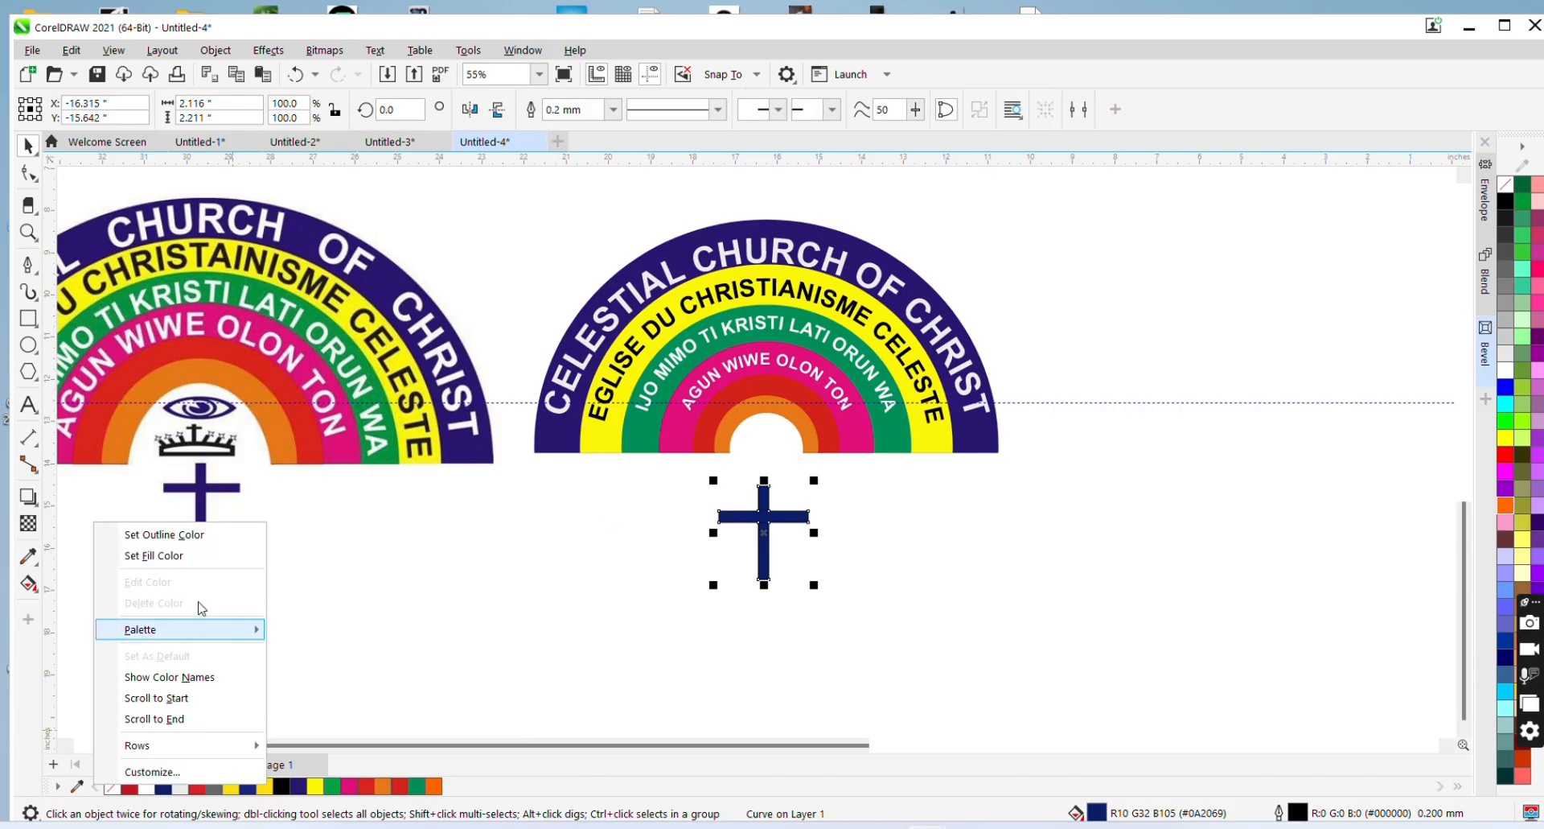
click(172, 536)
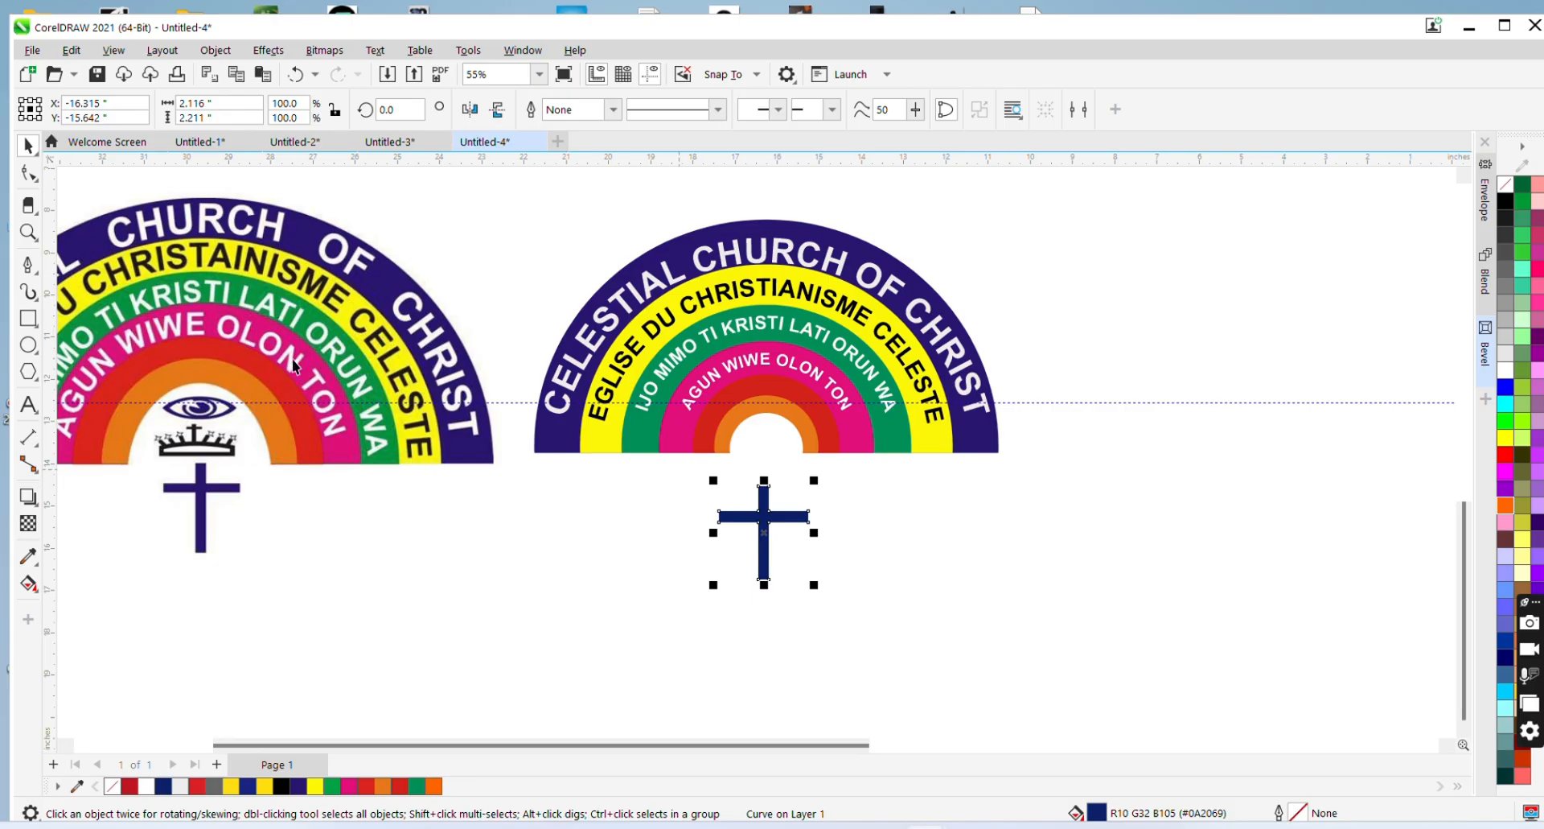